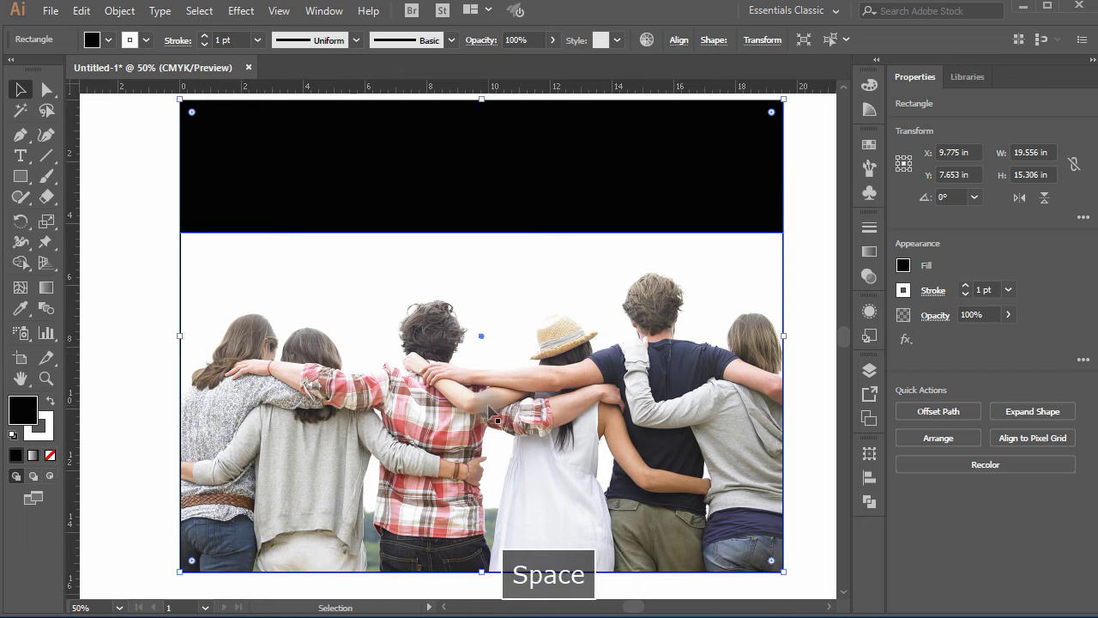
- Lock the black background rectangle and the group photo so neither can be selected
click(593, 252)
click(582, 193)
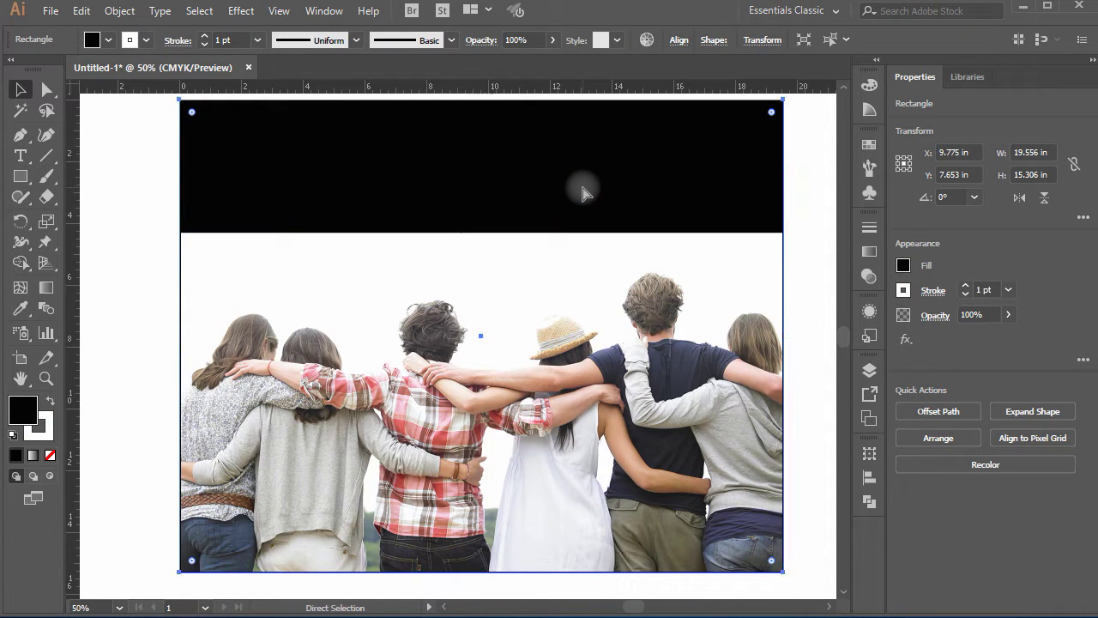
key(ctrl+2)
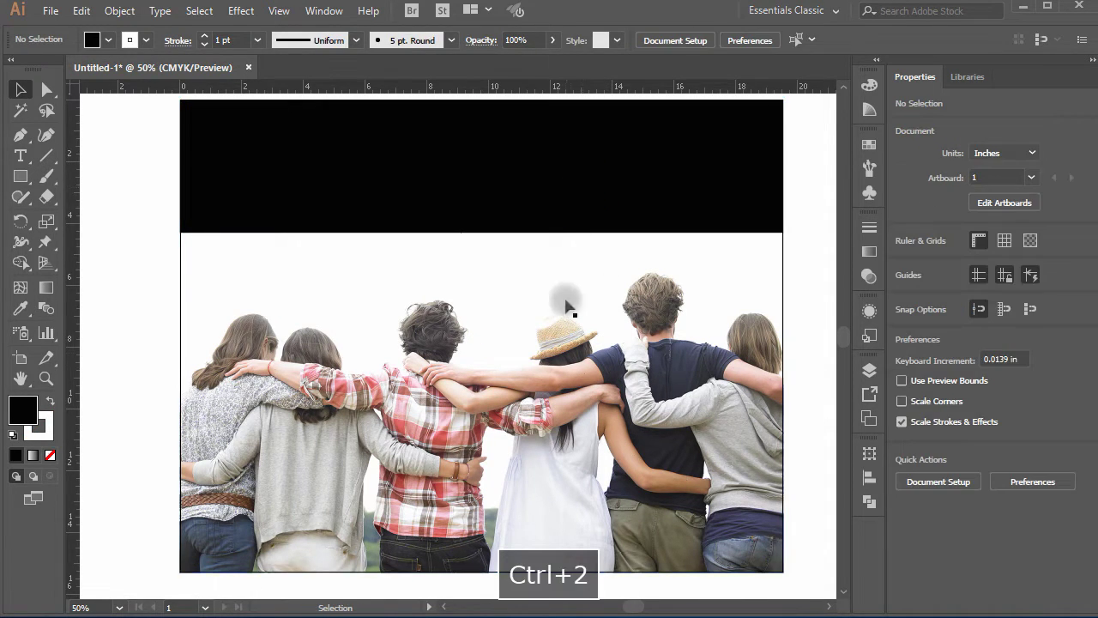
click(573, 357)
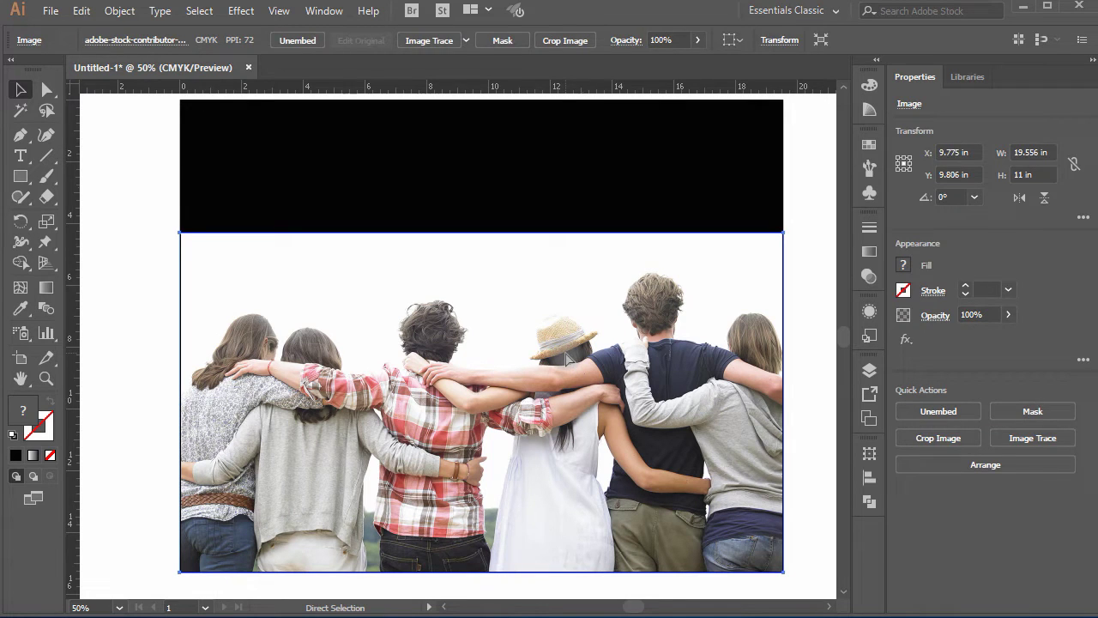
key(ctrl+2)
- Start a Pen path at the photo's right edge, just above the forearm beside the rightmost woman's hair
ctrl+space+click(574, 407)
drag(574, 408, 660, 408)
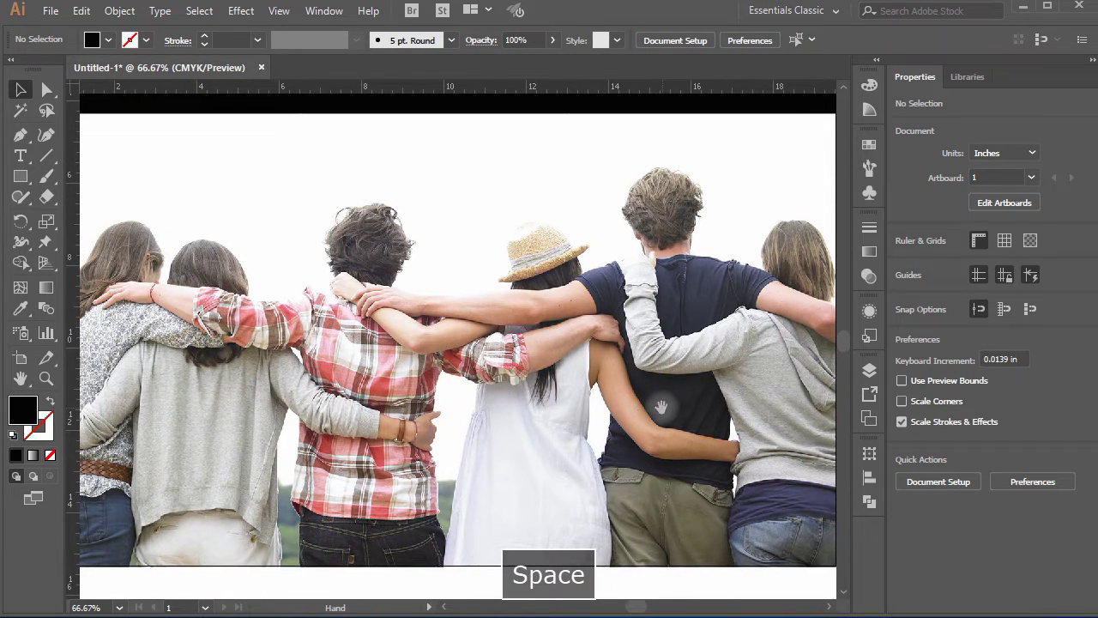
click(20, 134)
drag(731, 363, 559, 341)
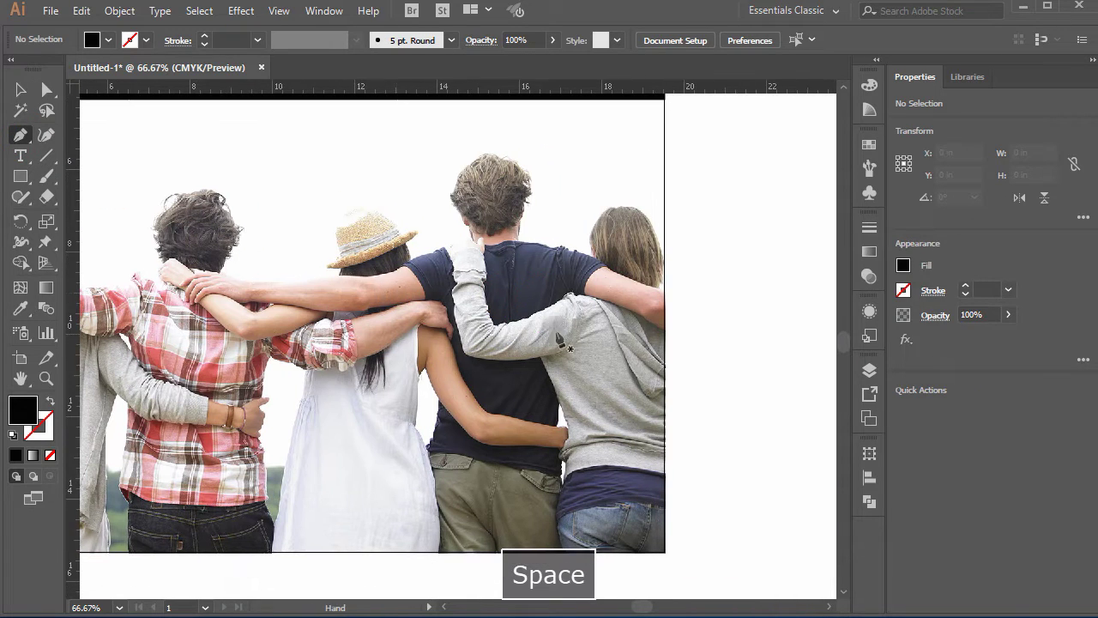
drag(370, 389, 283, 352)
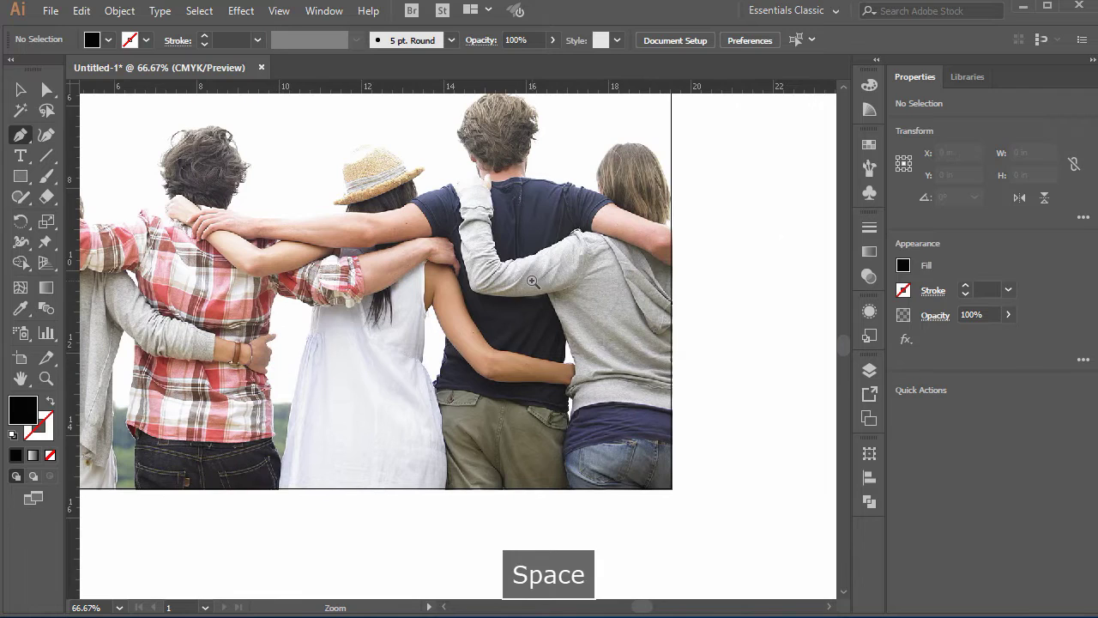
click(532, 280)
click(535, 320)
click(537, 355)
click(471, 392)
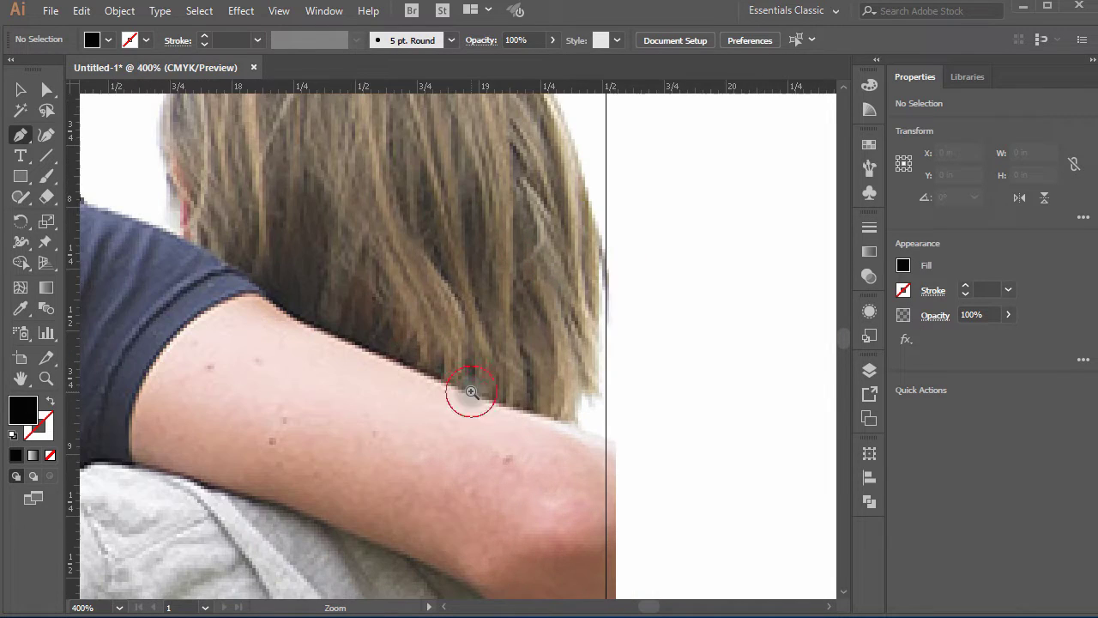
click(553, 410)
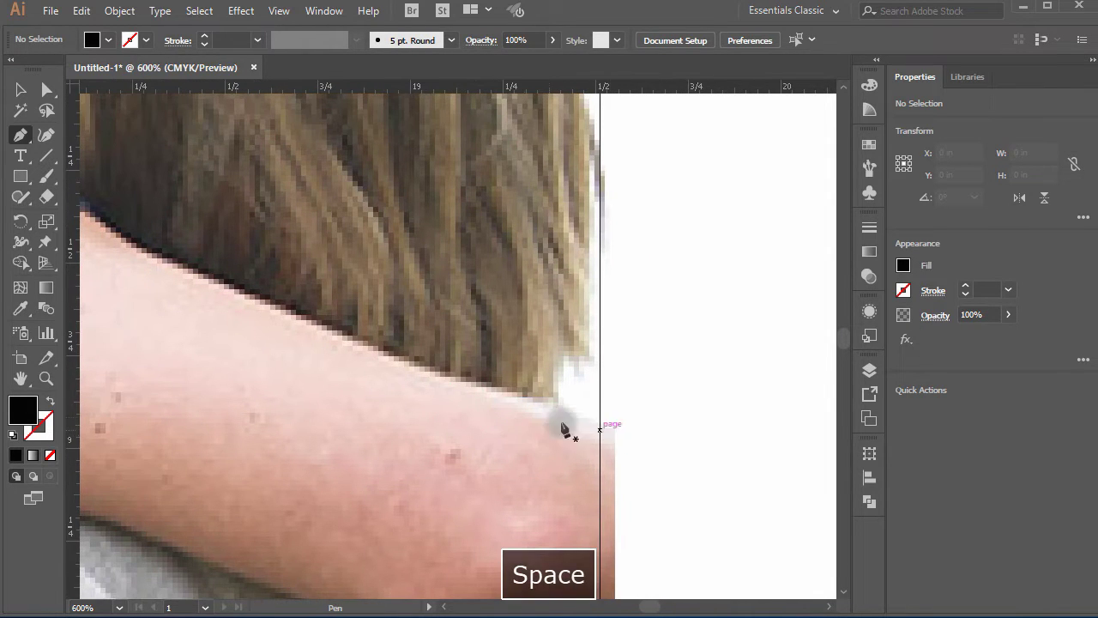
click(571, 428)
click(606, 430)
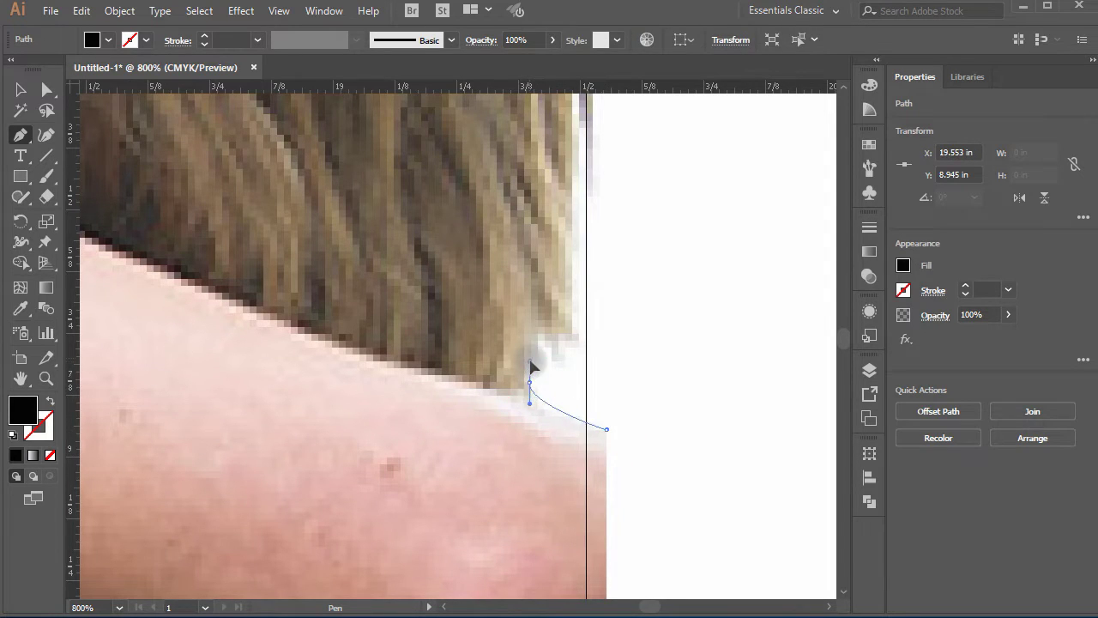
- Give the path no fill and a black stroke, and trace the hair's lower corner and right edge upward
drag(529, 367, 544, 351)
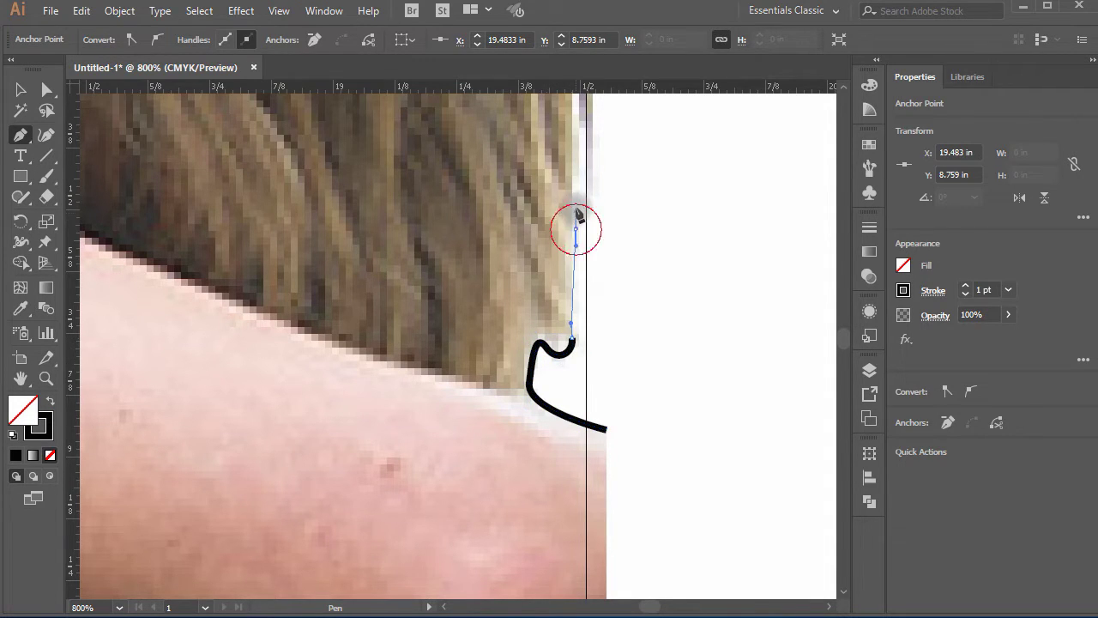
drag(576, 210, 575, 212)
key(space)
mouse_move(532, 203)
mouse_down()
mouse_move(569, 370)
mouse_move(606, 458)
mouse_up()
drag(650, 285, 615, 178)
key(ctrl+z)
key(space)
mouse_move(592, 218)
mouse_down()
mouse_move(644, 417)
mouse_move(649, 489)
mouse_up()
drag(620, 228, 744, 463)
- Continue the path over the top of the rightmost woman's head
key(space)
drag(589, 226, 466, 154)
key(ctrl+z)
drag(352, 170, 334, 159)
drag(273, 191, 274, 189)
key(space)
drag(106, 303, 344, 258)
drag(399, 171, 350, 222)
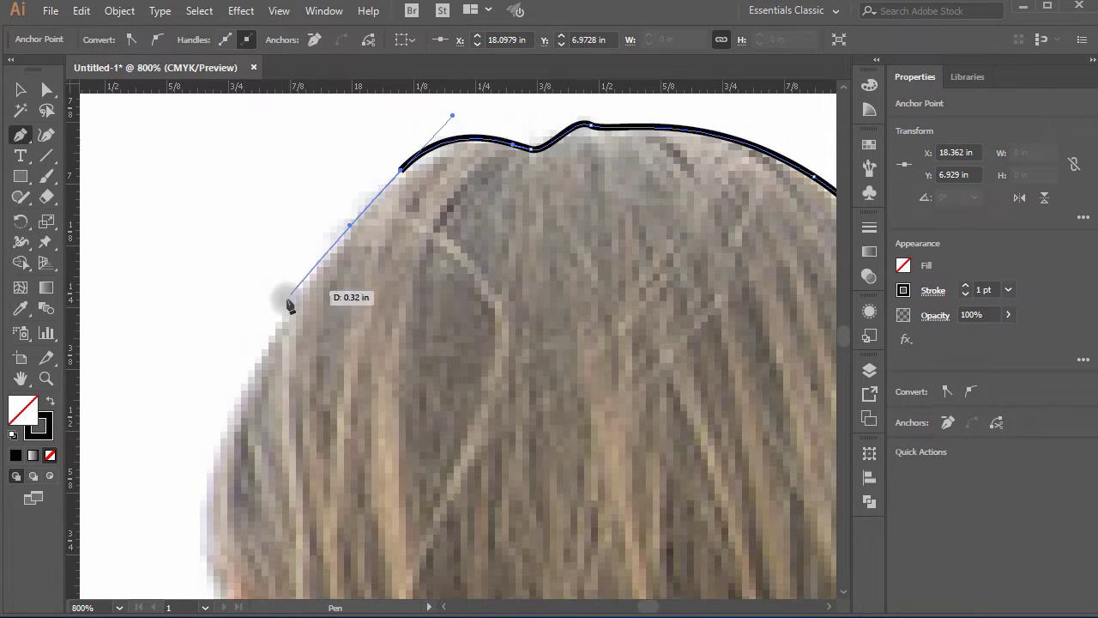
- Trace the left side of her hair down to the navy shirt's shoulder
drag(221, 460, 210, 519)
key(space)
drag(237, 590, 354, 318)
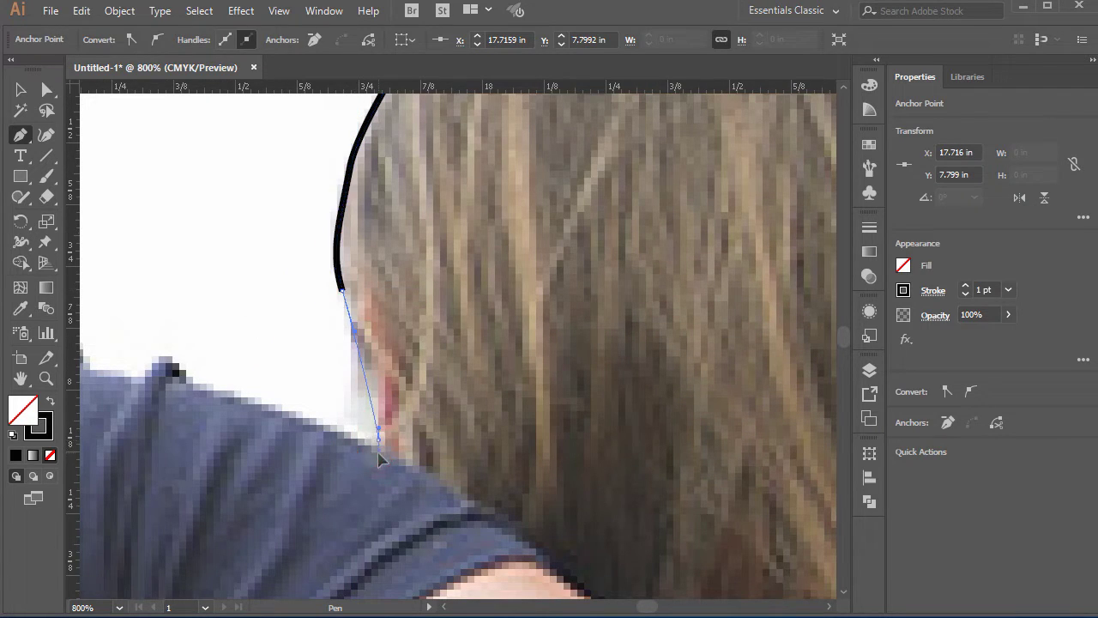
drag(379, 436, 341, 439)
- Outline the small fabric folds along the right shoulder of the man's navy shirt
key(space)
drag(274, 418, 357, 360)
key(ctrl+z)
key(ctrl+z)
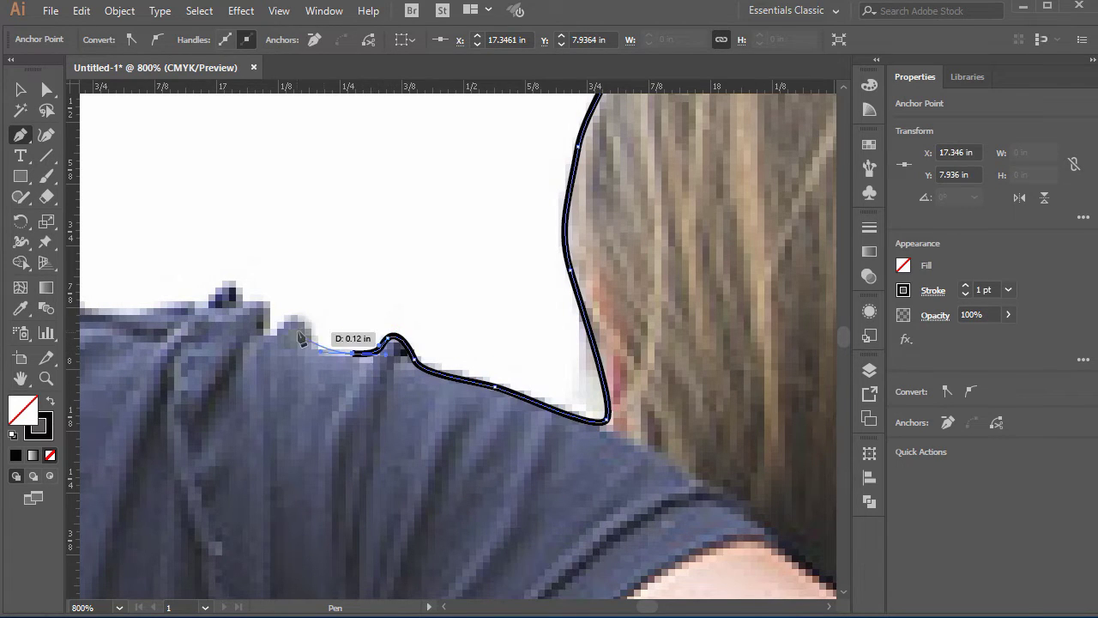
drag(305, 316, 258, 307)
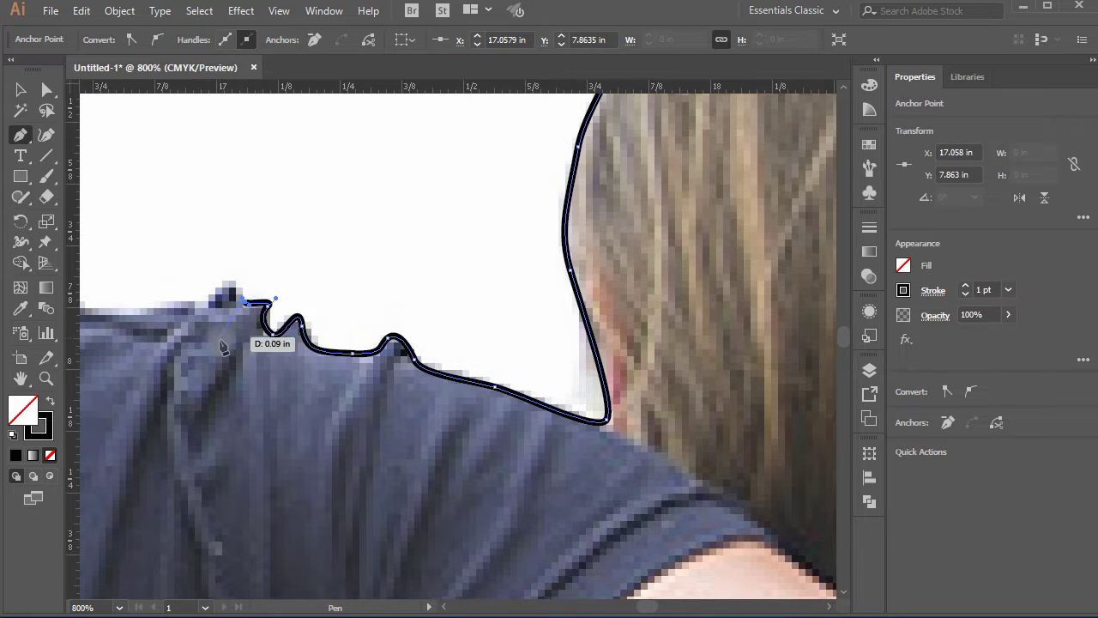
key(space)
drag(220, 339, 379, 356)
drag(380, 302, 282, 329)
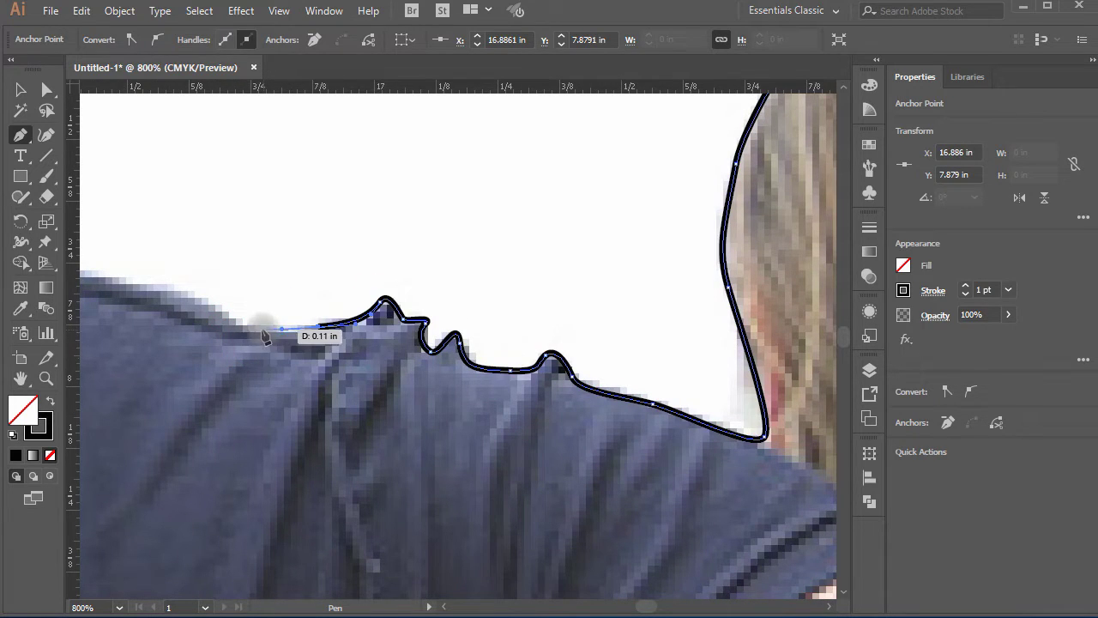
- Continue the outline along the smooth part of the navy shoulder to the base of the man's neck
key(space)
drag(212, 330, 536, 341)
drag(562, 334, 545, 329)
drag(466, 292, 441, 289)
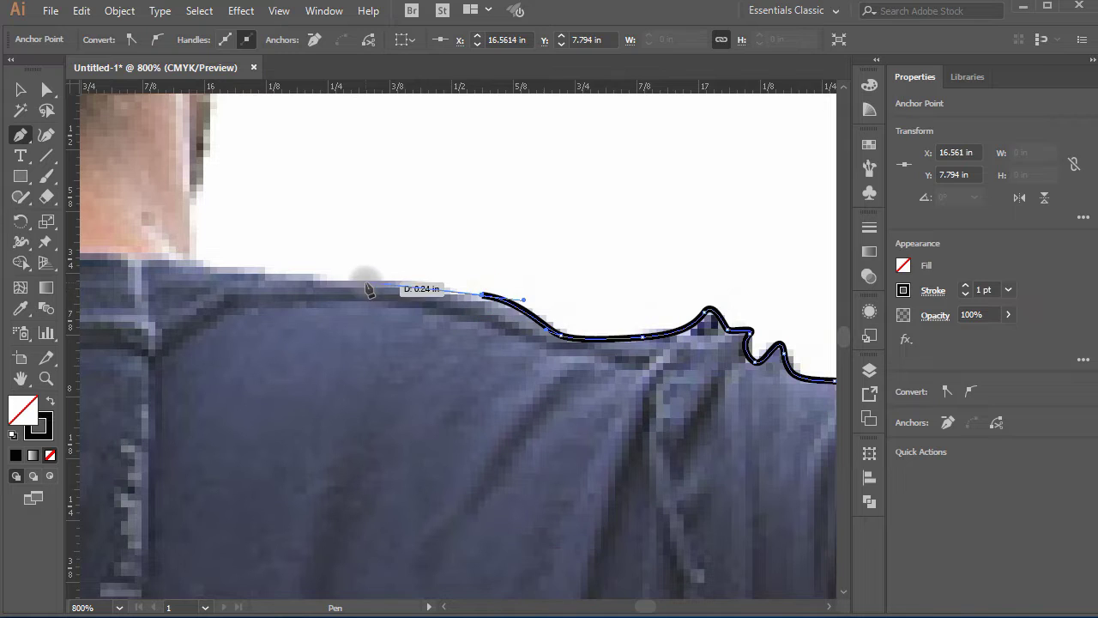
drag(356, 282, 332, 279)
key(space)
drag(217, 259, 278, 327)
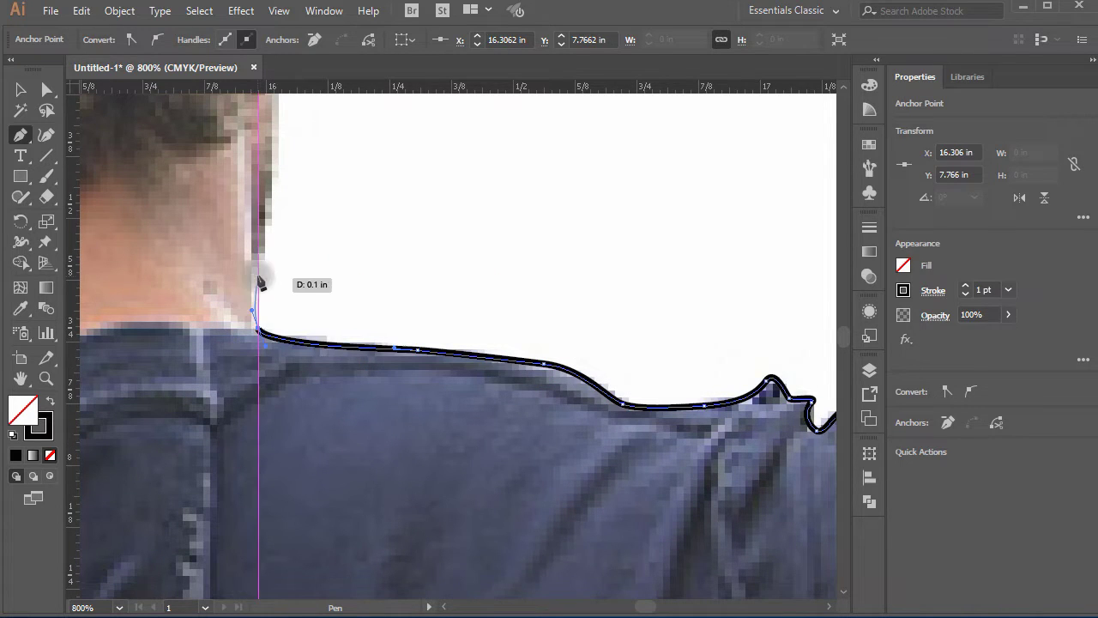
- Trace up the right side of the man's neck and past his ear
drag(257, 256, 268, 241)
key(space)
drag(277, 219, 345, 429)
drag(346, 330, 377, 324)
key(space)
key(ctrl+z)
drag(410, 223, 415, 204)
- Outline the hair above the man's right ear, cutting off the stray strands and following the protruding tuft
key(space)
drag(417, 263, 386, 378)
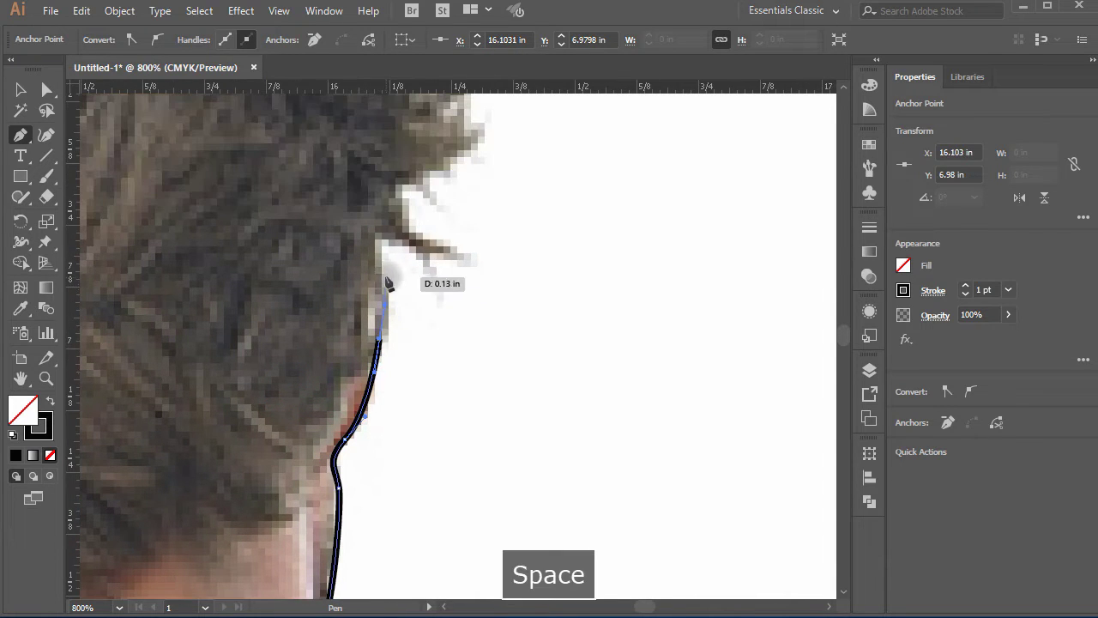
drag(385, 274, 437, 357)
key(space)
click(412, 298)
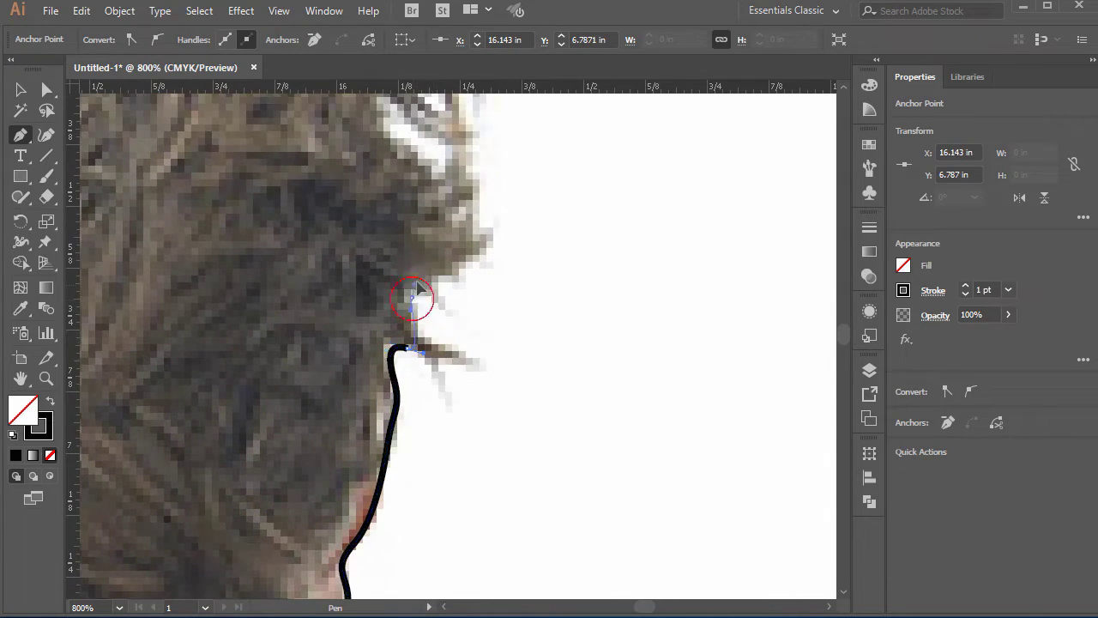
drag(478, 208, 471, 188)
key(space)
drag(430, 268, 498, 401)
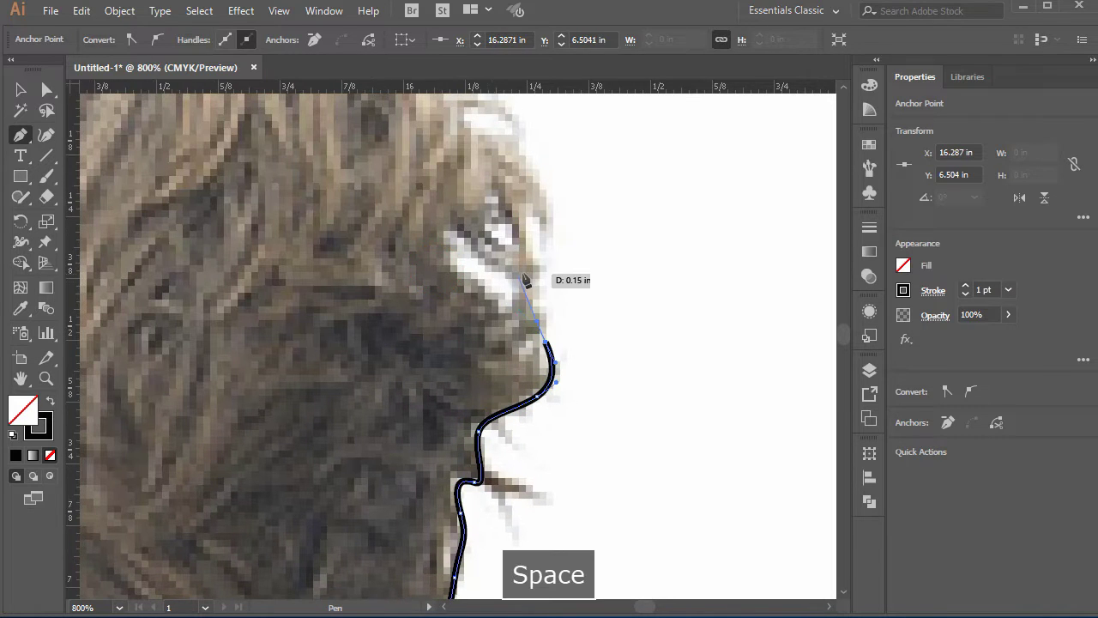
- Trace the upper right side of the man's hair up to the crown
key(space)
drag(508, 302, 628, 358)
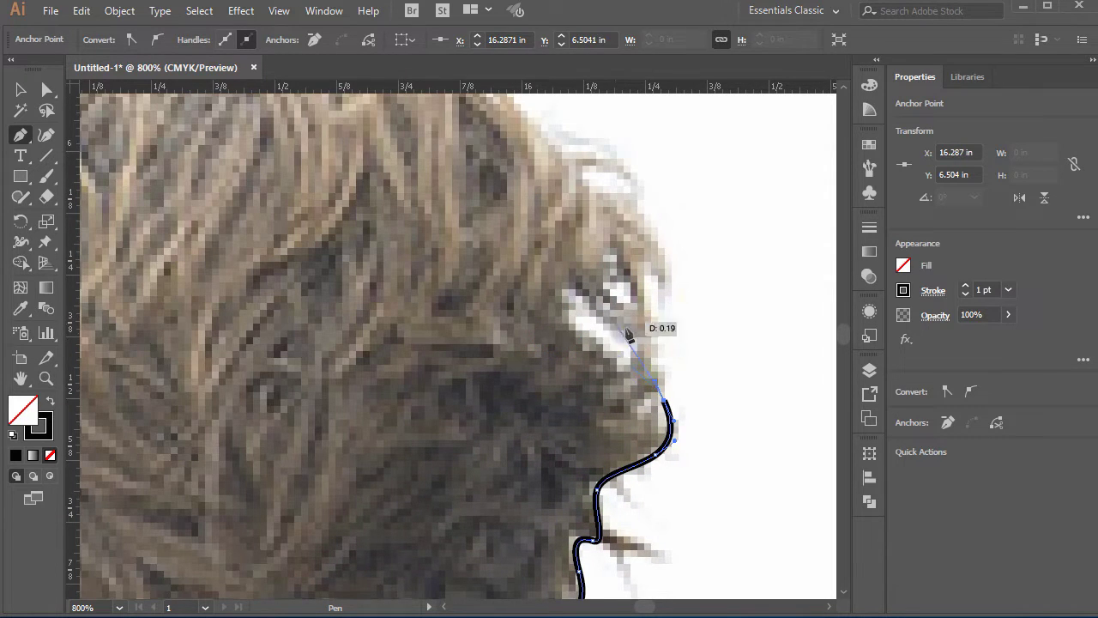
drag(663, 285, 665, 267)
drag(623, 187, 604, 171)
key(space)
drag(543, 177, 633, 341)
drag(584, 240, 455, 192)
drag(375, 168, 337, 144)
- Continue the path over the crown and down the upper left slope of the man's hair
key(space)
drag(355, 300, 552, 345)
drag(391, 177, 297, 212)
drag(185, 317, 160, 332)
key(space)
drag(244, 407, 571, 355)
drag(388, 424, 383, 487)
- Trace the left edge of the man's hair around its outermost point and down toward the ear
key(space)
drag(382, 502, 527, 322)
drag(492, 390, 458, 467)
key(space)
drag(474, 461, 434, 224)
drag(469, 323, 479, 346)
drag(518, 387, 532, 414)
- Outline the man's left ear and the side of his neck down to the hand on his shoulder
key(space)
drag(550, 463, 486, 376)
drag(534, 406, 560, 410)
key(ctrl+z)
drag(560, 470, 564, 494)
key(space)
drag(585, 528, 472, 318)
drag(478, 361, 444, 286)
- Trace the upper contour of the pale hand resting on the man's shoulder
key(space)
click(583, 323)
key(space)
drag(416, 346, 446, 305)
key(space)
drag(453, 373, 526, 315)
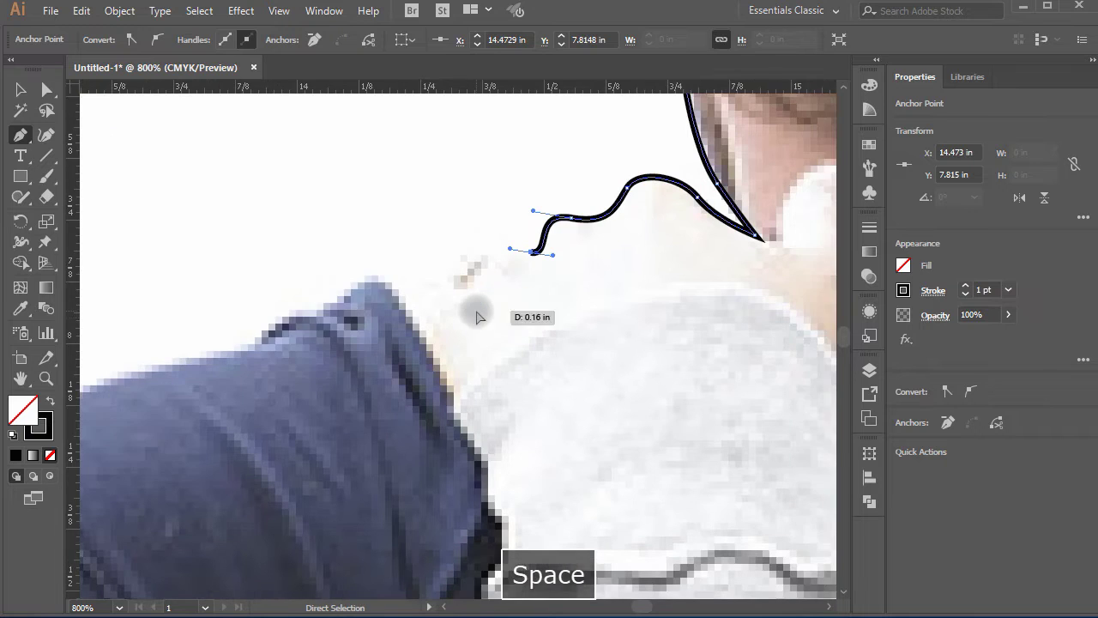
- Extend the path along the rest of the pale hand toward the navy shirt, undoing the misplaced last anchor
key(ctrl+minus)
key(ctrl+minus)
key(ctrl+minus)
key(ctrl+minus)
key(ctrl+space)
drag(377, 309, 528, 408)
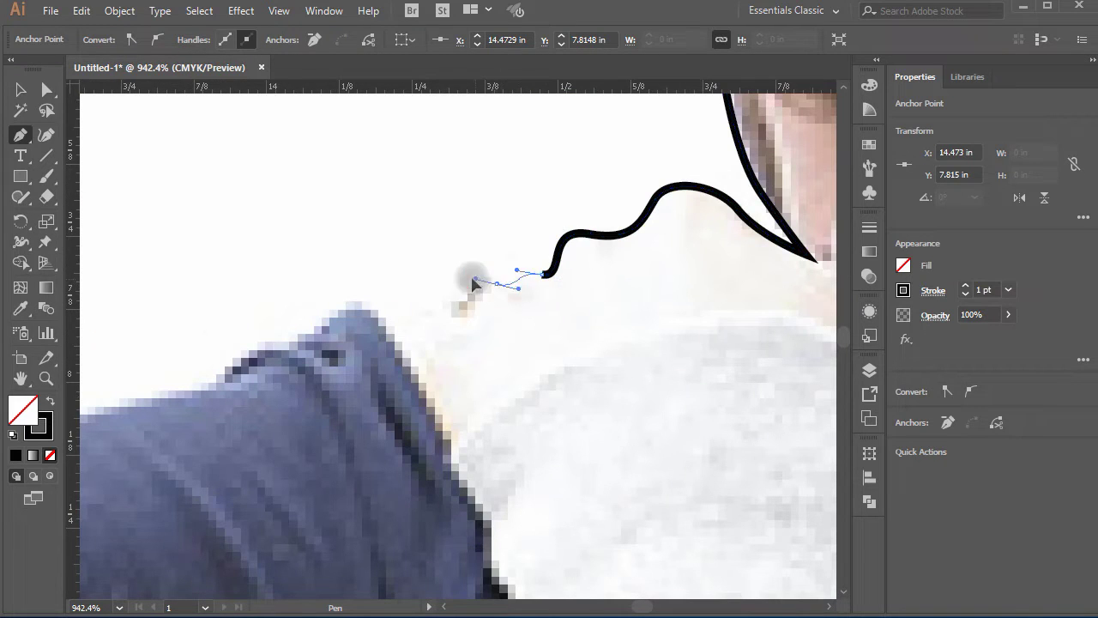
drag(436, 319, 347, 299)
key(space)
drag(348, 417, 398, 387)
key(ctrl+z)
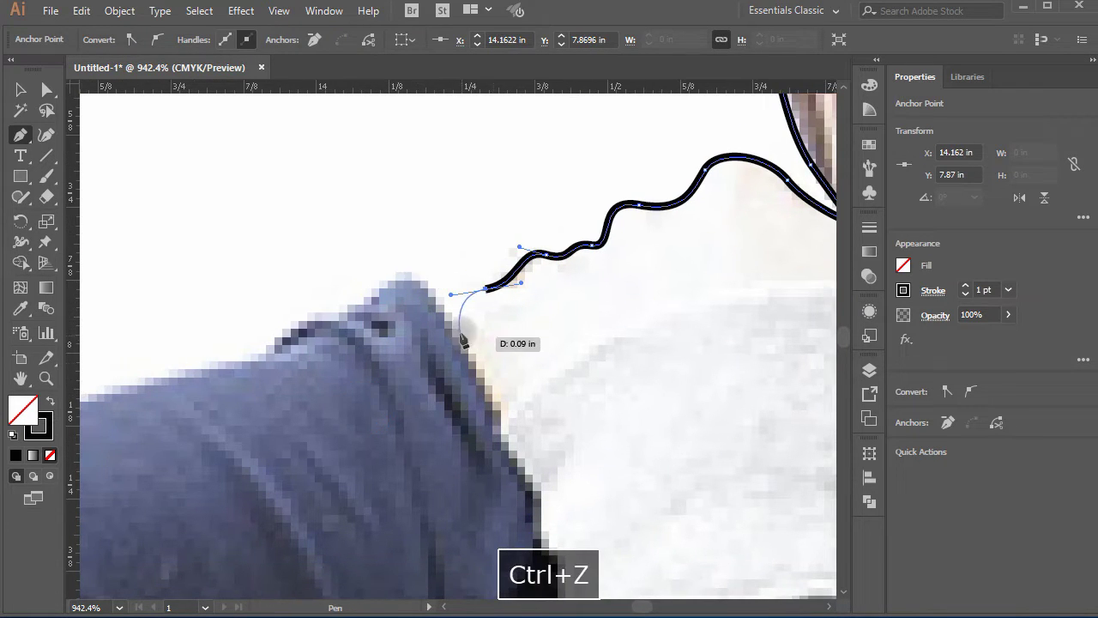
- Carry the outline from the hand over the raised fold at the top of the man's left shoulder
key(ctrl+minus)
key(ctrl+minus)
key(ctrl+minus)
key(space)
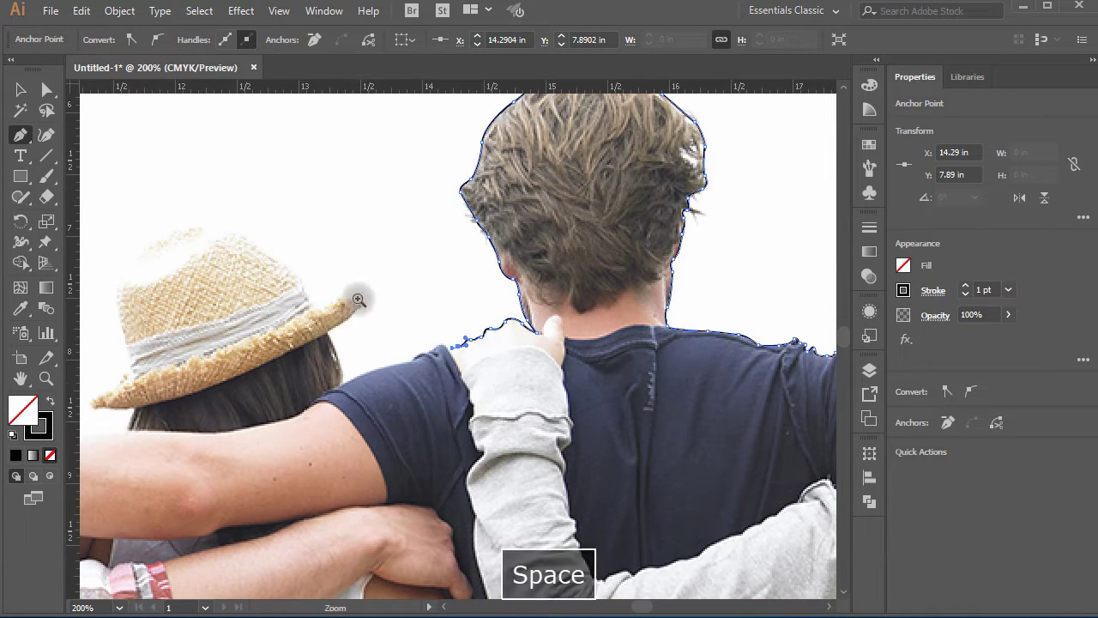
key(ctrl+space)
drag(481, 403, 515, 396)
drag(470, 353, 440, 343)
drag(351, 405, 352, 406)
drag(294, 453, 267, 452)
- Trace the top edge of the navy sleeve down to the dark hair beneath the straw hat
key(space)
drag(244, 466, 641, 341)
drag(510, 365, 455, 388)
click(333, 439)
- Trace the right edge of the dark hair up to the underside of the straw hat's brim
key(space)
drag(245, 337, 304, 368)
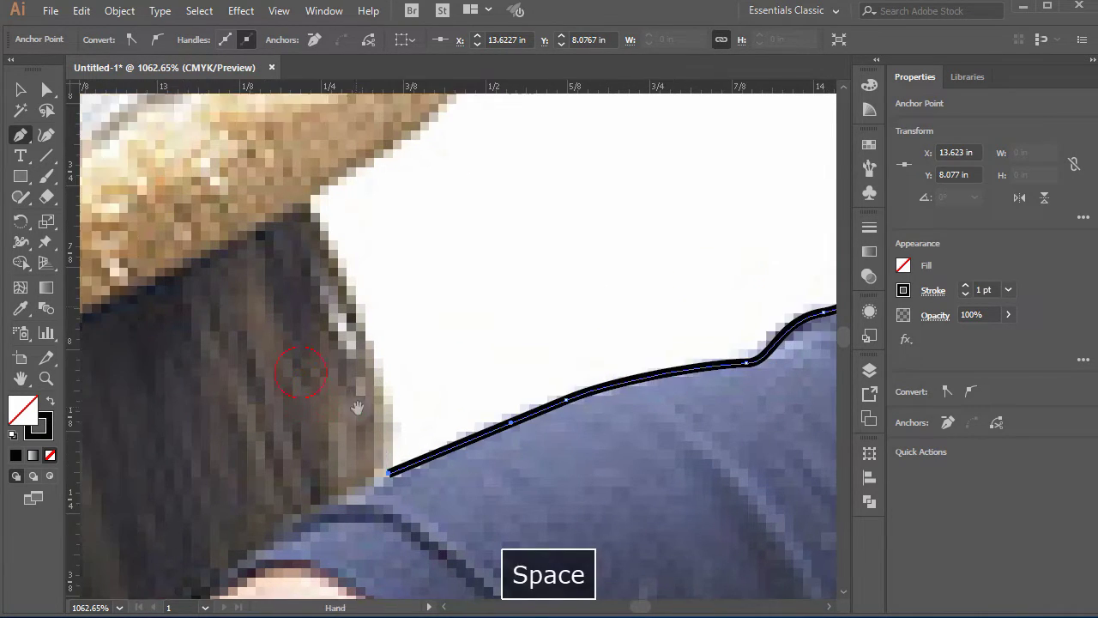
drag(361, 298, 331, 236)
click(313, 202)
key(space)
drag(465, 110, 447, 339)
key(ctrl+z)
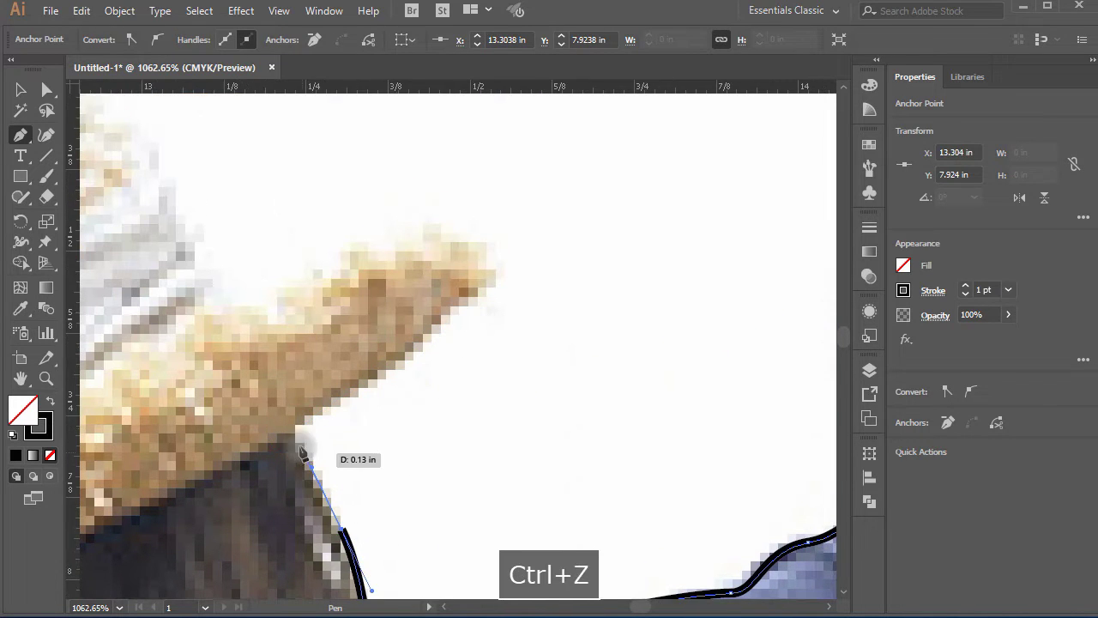
click(291, 433)
- Outline the right tip of the hat's brim and follow its upper edge back to the hatband
drag(481, 275, 483, 215)
drag(387, 242, 332, 271)
key(space)
drag(281, 344, 517, 433)
drag(462, 386, 442, 359)
key(space)
drag(361, 280, 479, 374)
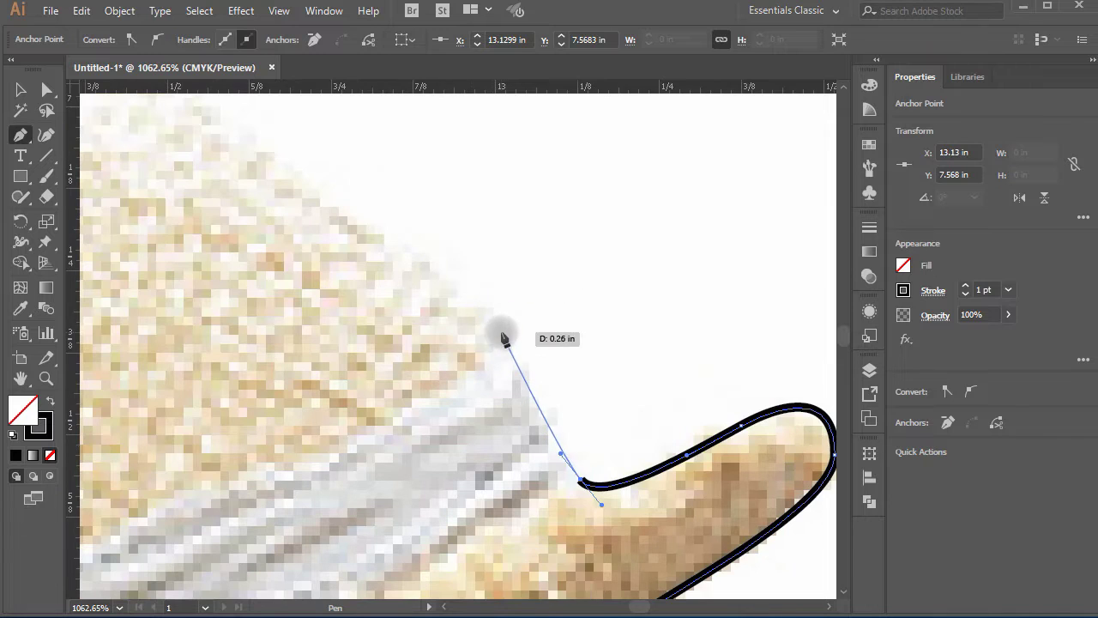
- Trace the right slope of the straw hat's crown upward from the hatband
drag(503, 332, 466, 280)
drag(299, 167, 269, 147)
key(space)
drag(377, 302, 533, 386)
- Curve the path over the faded top of the hat's crown to its left side, undoing the last misplaced point
key(ctrl+minus)
key(ctrl+minus)
key(ctrl+minus)
key(ctrl+minus)
key(ctrl+minus)
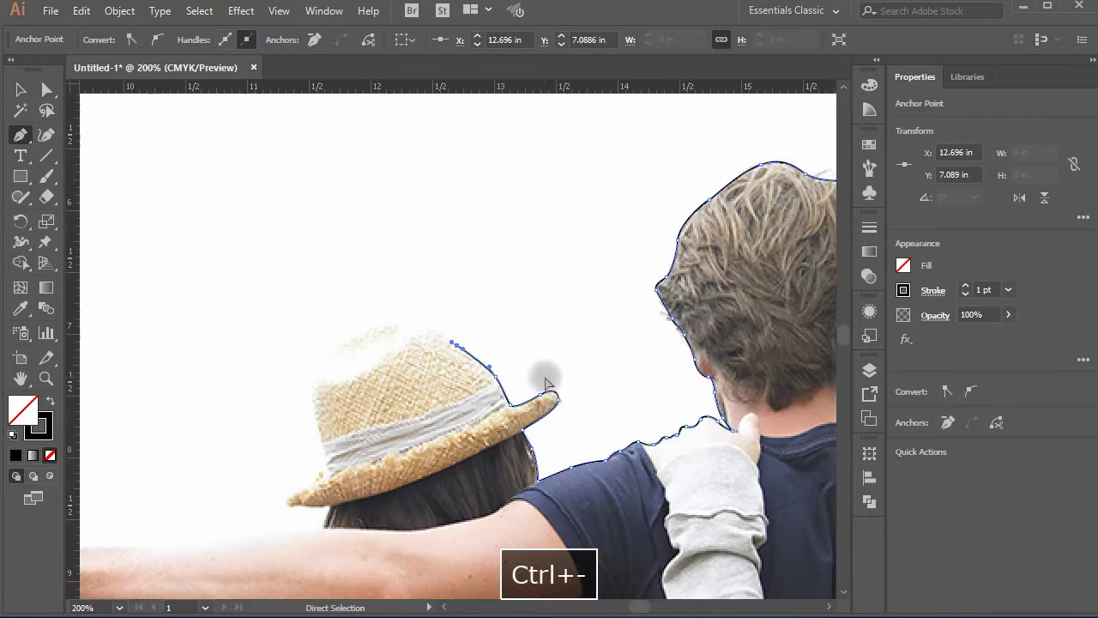
ctrl+click(542, 368)
ctrl+click(502, 332)
drag(443, 316, 437, 317)
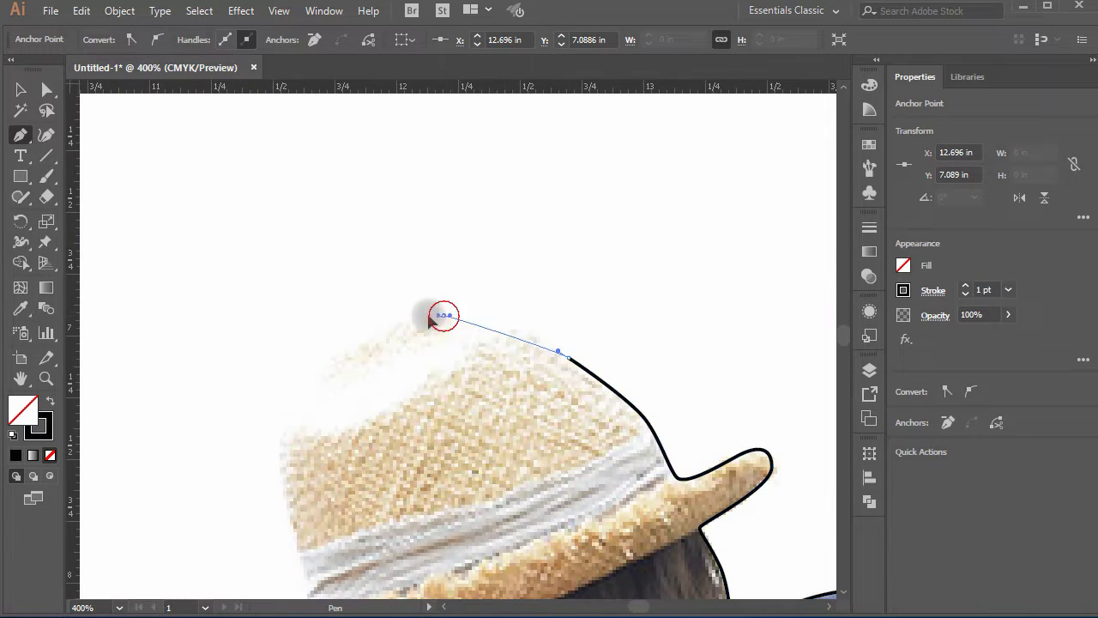
drag(364, 311, 364, 310)
drag(283, 448, 325, 269)
key(ctrl+z)
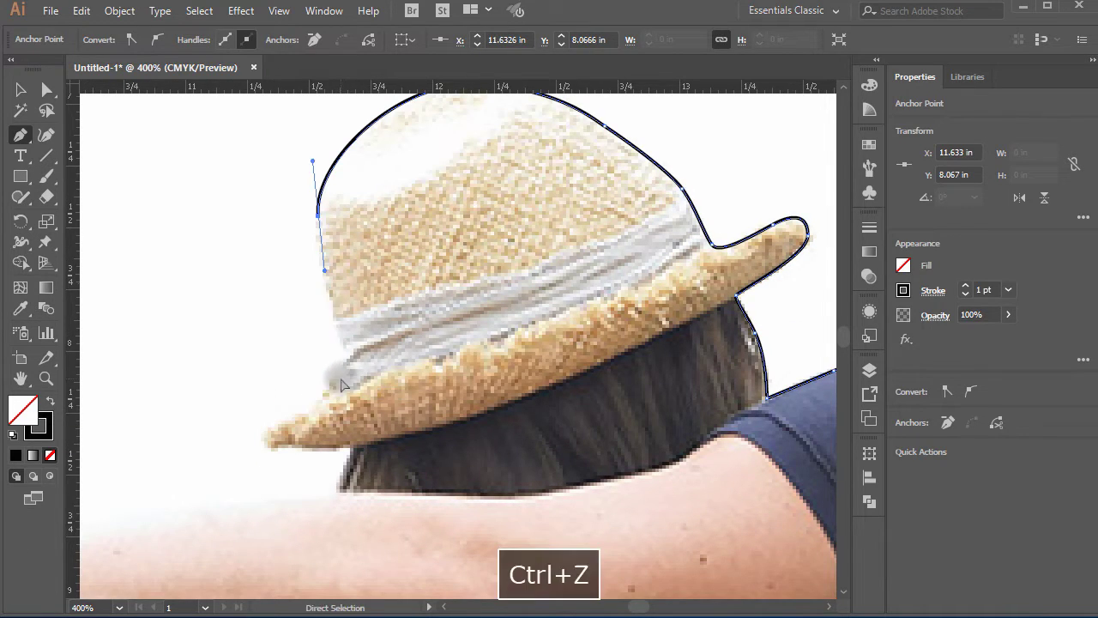
- Undo the misplaced points and retrace the left side of the straw hat's crown down to the brim
key(ctrl+z)
click(345, 379)
key(ctrl+z)
key(ctrl+z)
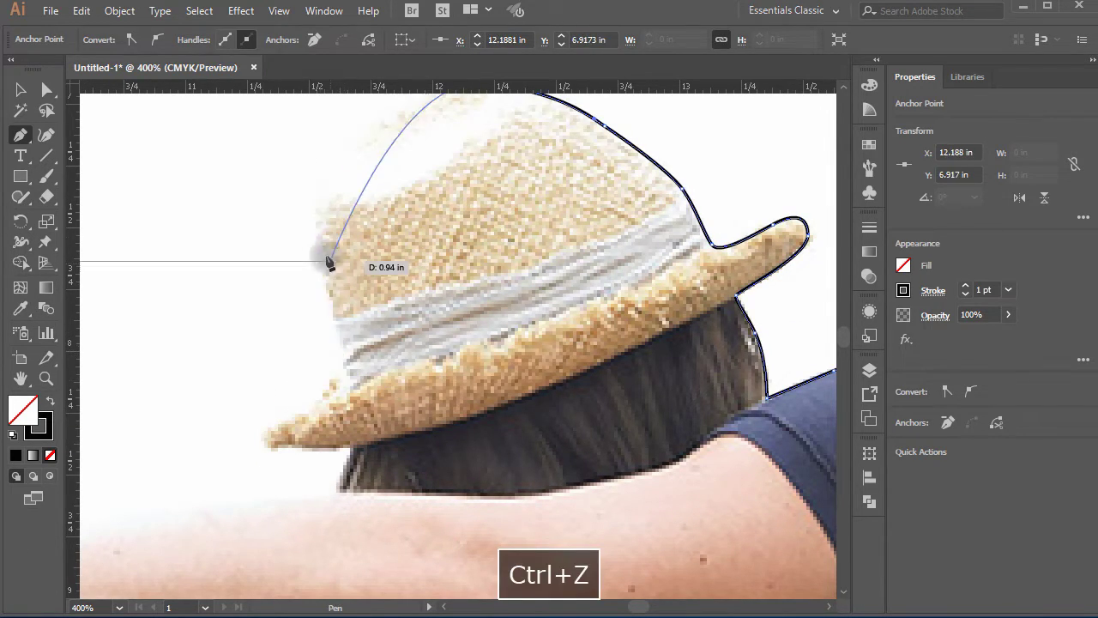
drag(314, 222, 324, 294)
mouse_move(328, 297)
mouse_down()
mouse_move(346, 367)
mouse_move(323, 399)
mouse_up()
click(344, 376)
- Round the left tip of the hat's brim and follow its underside to the dark hair, then down to the arm
mouse_move(266, 440)
mouse_down()
mouse_move(290, 452)
mouse_move(276, 451)
mouse_up()
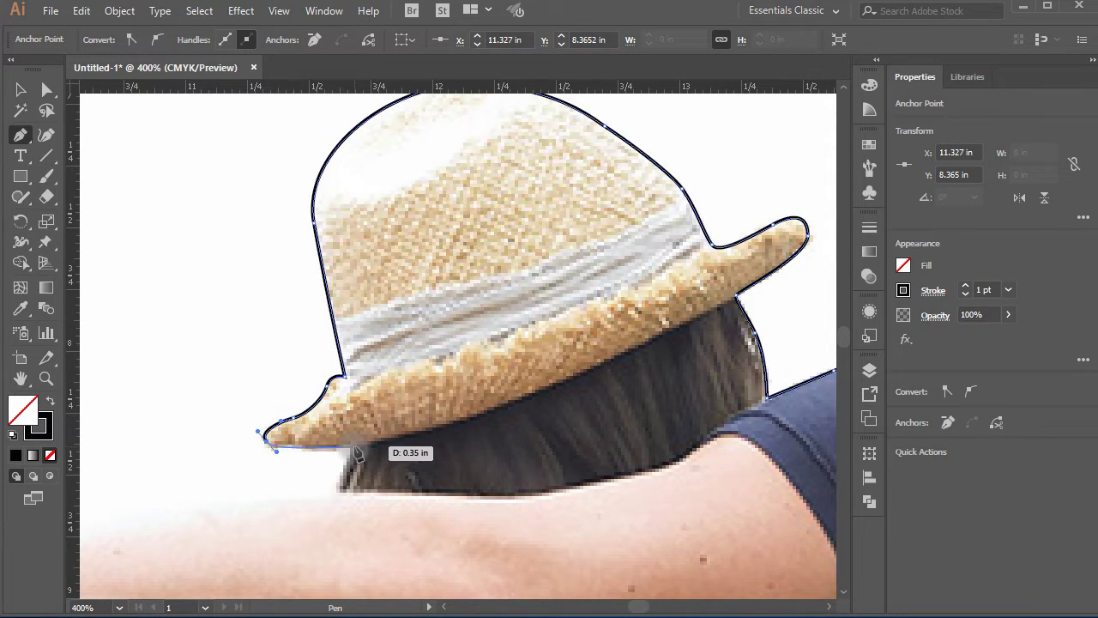
click(353, 445)
key(space)
drag(470, 469, 655, 338)
click(523, 364)
key(ctrl+z)
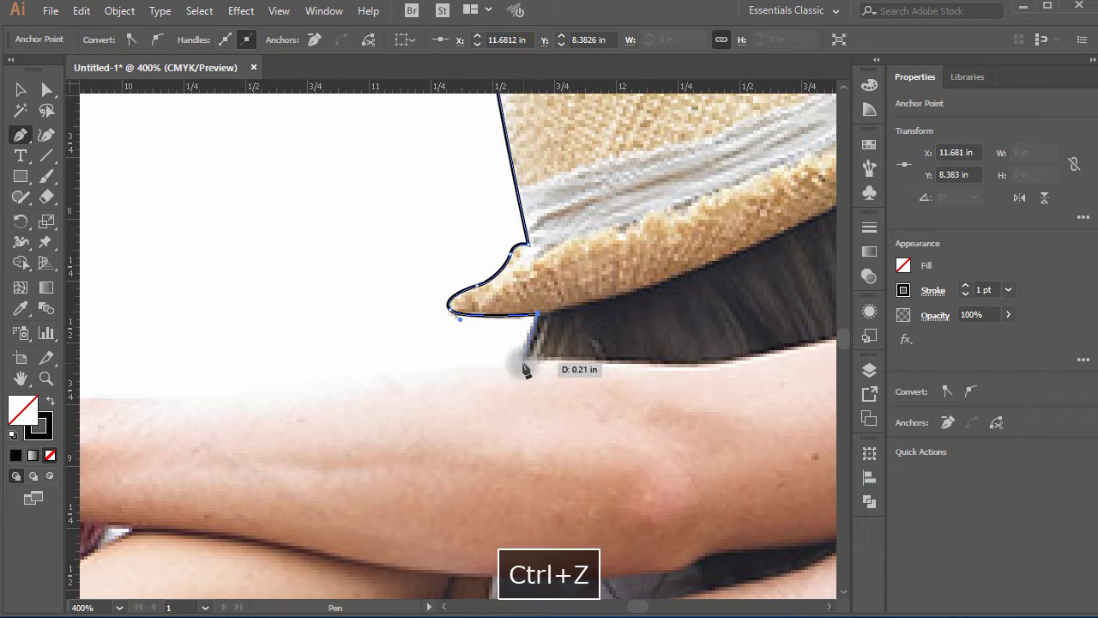
click(519, 365)
- Trace the upper edge of the outstretched arm leftward to the nape of the curly-haired man
key(space)
drag(446, 403, 607, 398)
drag(472, 377, 364, 393)
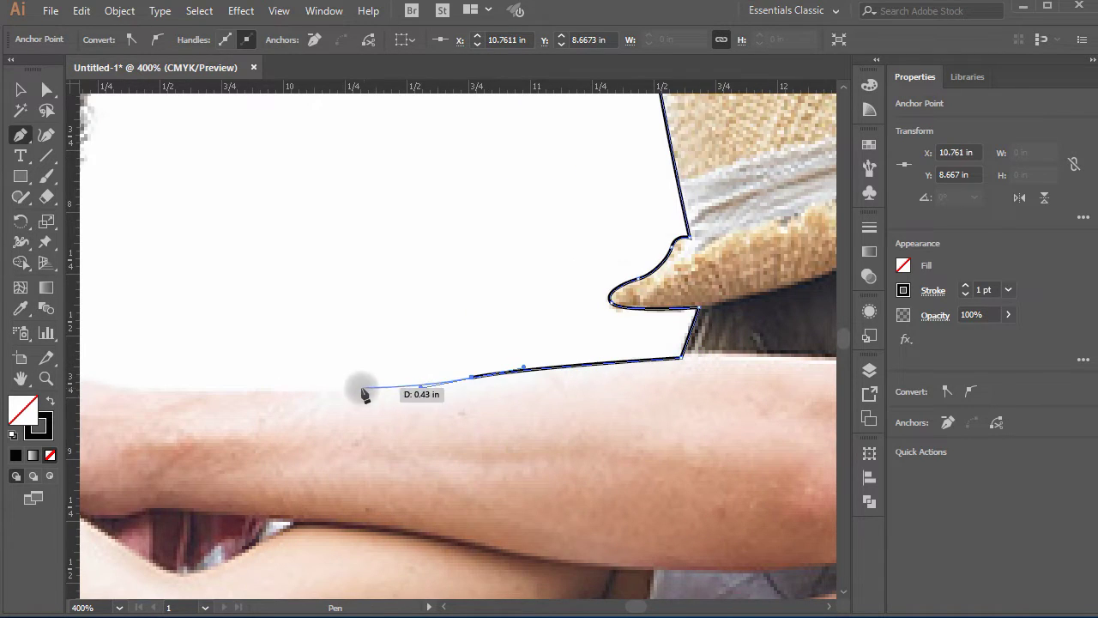
drag(286, 396, 241, 393)
key(space)
drag(339, 446, 724, 427)
drag(474, 365, 447, 357)
click(359, 307)
- Trace the lower right edge of the curly hair upward from the nape
key(ctrl+space)
click(394, 296)
click(447, 352)
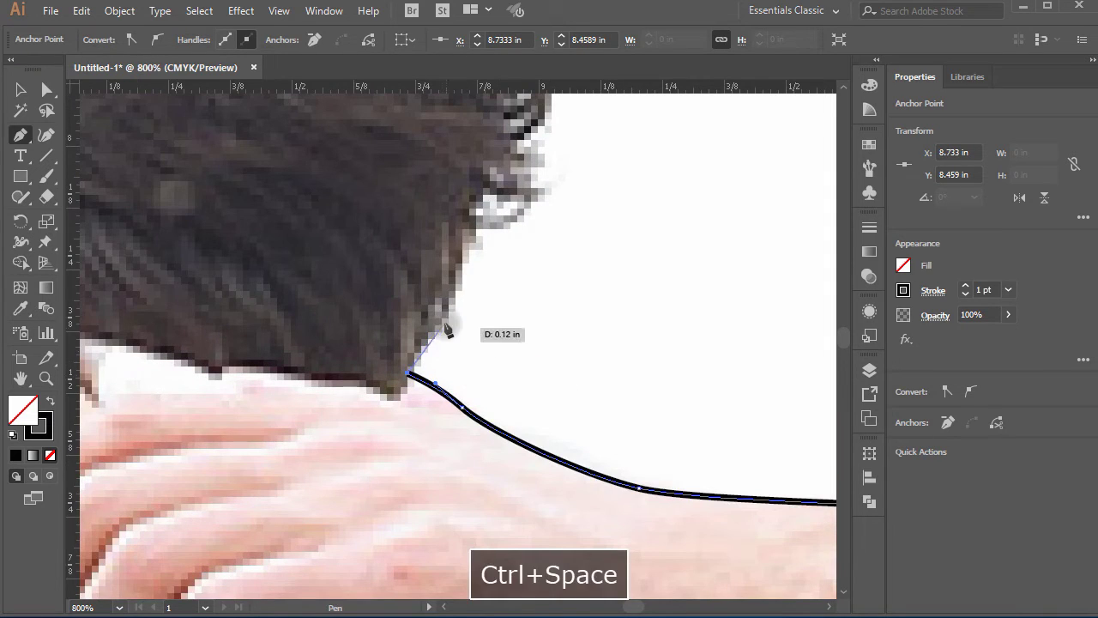
drag(444, 312, 462, 293)
drag(473, 234, 482, 219)
key(space)
drag(523, 213, 404, 394)
drag(396, 336, 430, 293)
- Extend the path outward around the frizzy right side of the curly hair to the tip of the protruding lock
drag(444, 260, 516, 204)
key(space)
drag(517, 249, 441, 426)
drag(444, 287, 447, 278)
drag(492, 228, 459, 199)
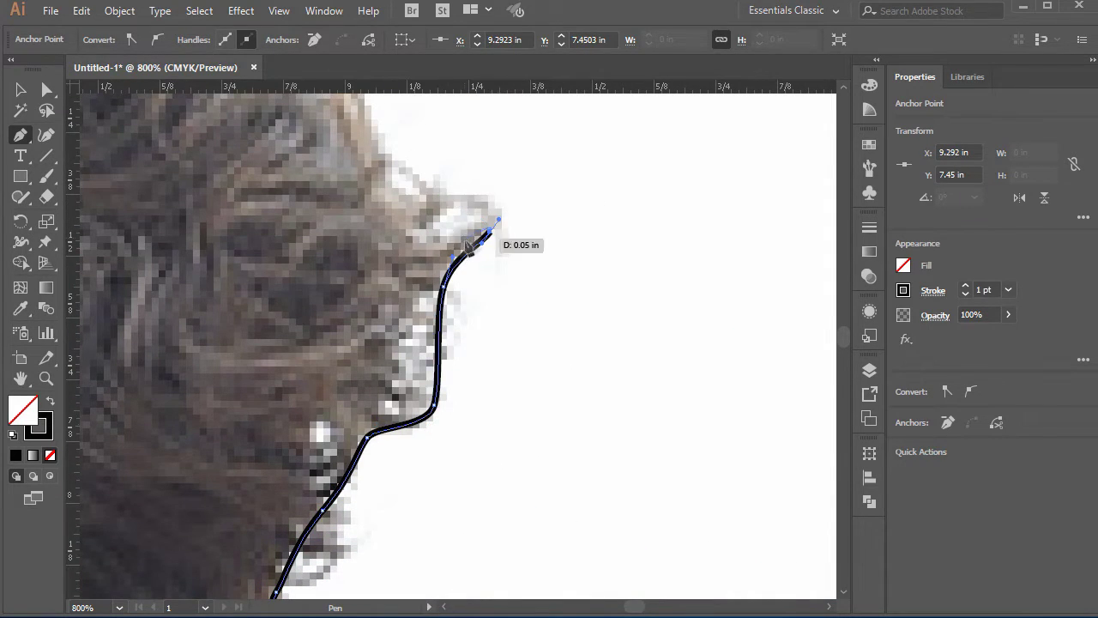
- Trace the curly hair's edge up and inward from the tip of the protruding lock
key(ctrl+space)
click(446, 249)
key(space)
drag(447, 262, 482, 357)
key(ctrl+z)
drag(371, 230, 524, 410)
key(space)
- Curve the path along the upper right hair edge beneath the thin loose strand, replacing the misplaced anchor points
drag(465, 308, 433, 292)
key(space)
drag(355, 324, 392, 398)
key(ctrl+z)
drag(489, 376, 419, 338)
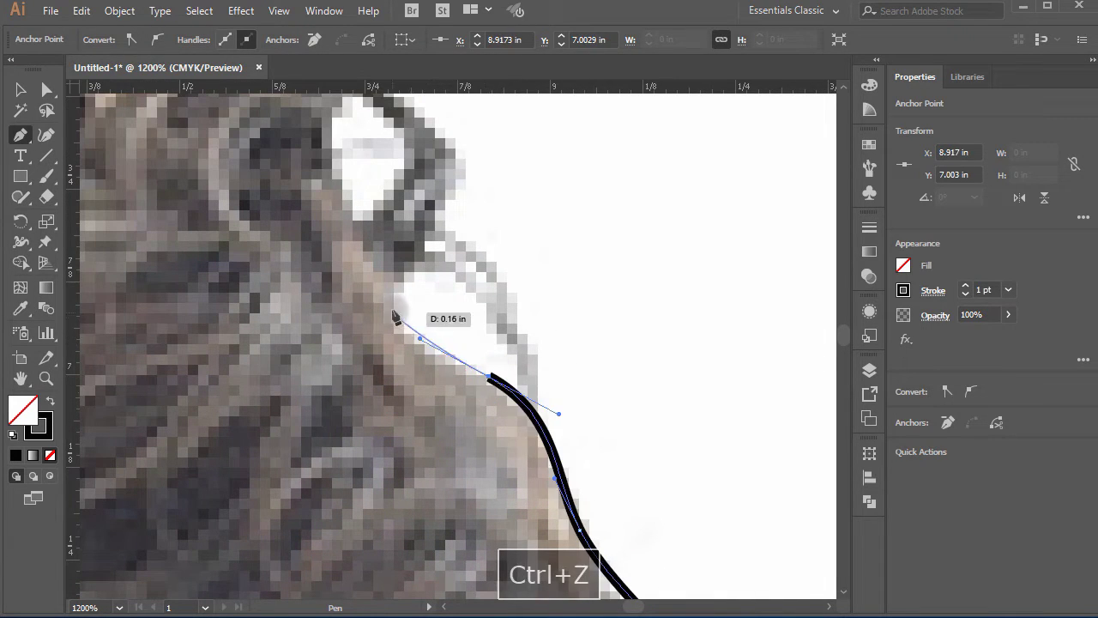
key(ctrl+z)
drag(494, 383, 418, 339)
- Follow the inner hair edge past the loose curl at the upper right, leaving the curl outside the path
drag(459, 212, 451, 182)
key(ctrl+z)
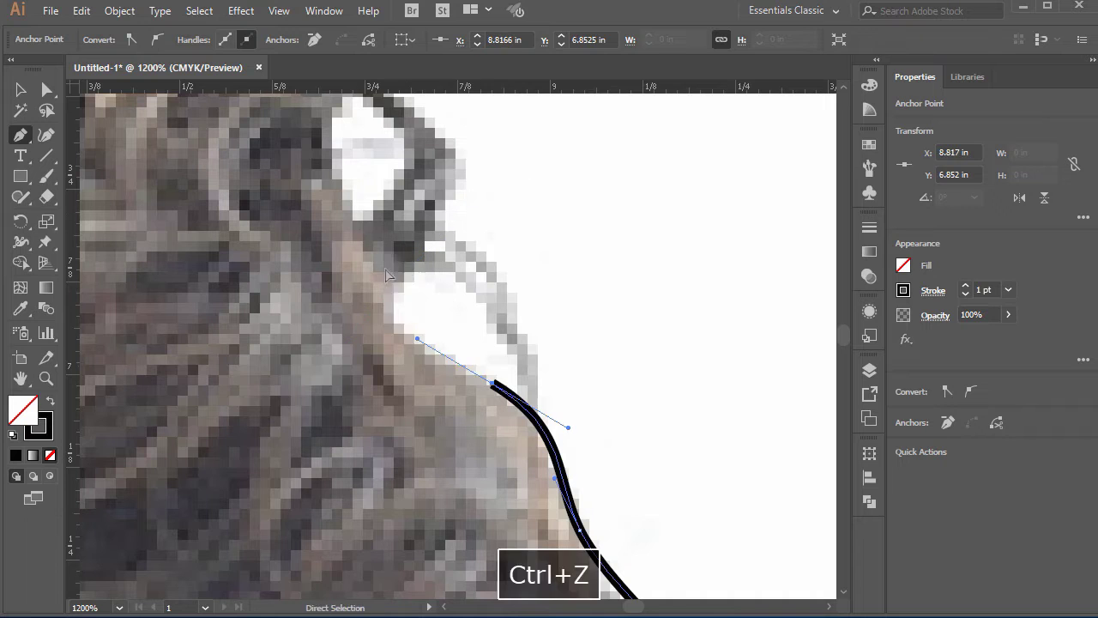
drag(390, 288, 404, 237)
key(space)
drag(430, 232, 453, 410)
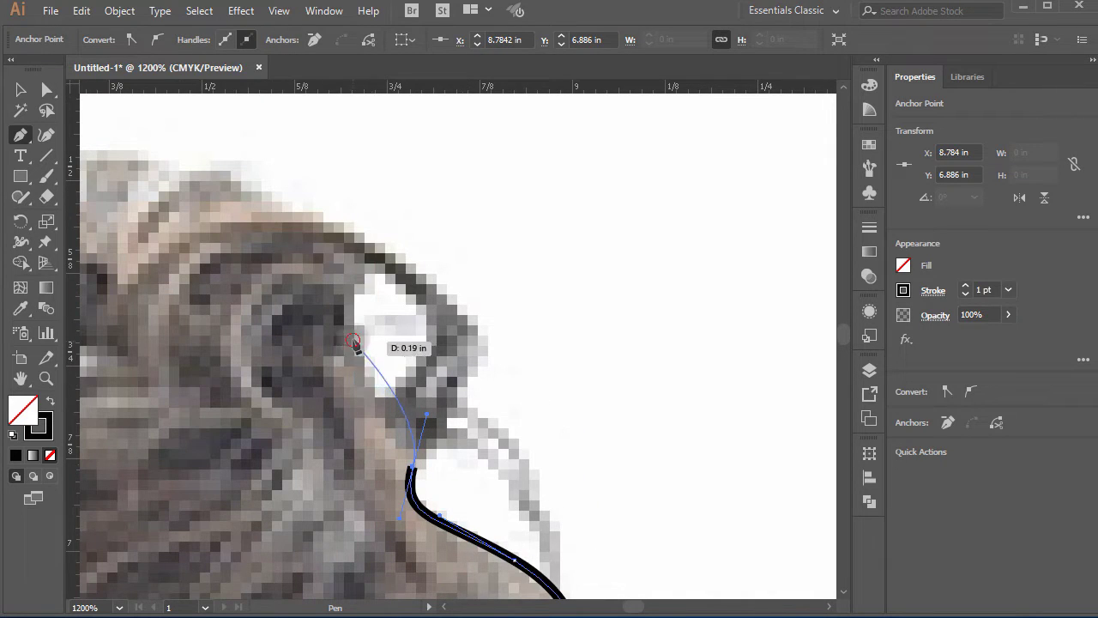
drag(352, 340, 356, 304)
drag(362, 239, 346, 216)
- Curve the path over the upper right of the curly hair, redoing the misplaced point
key(space)
drag(220, 351, 457, 372)
drag(419, 178, 328, 167)
key(ctrl+z)
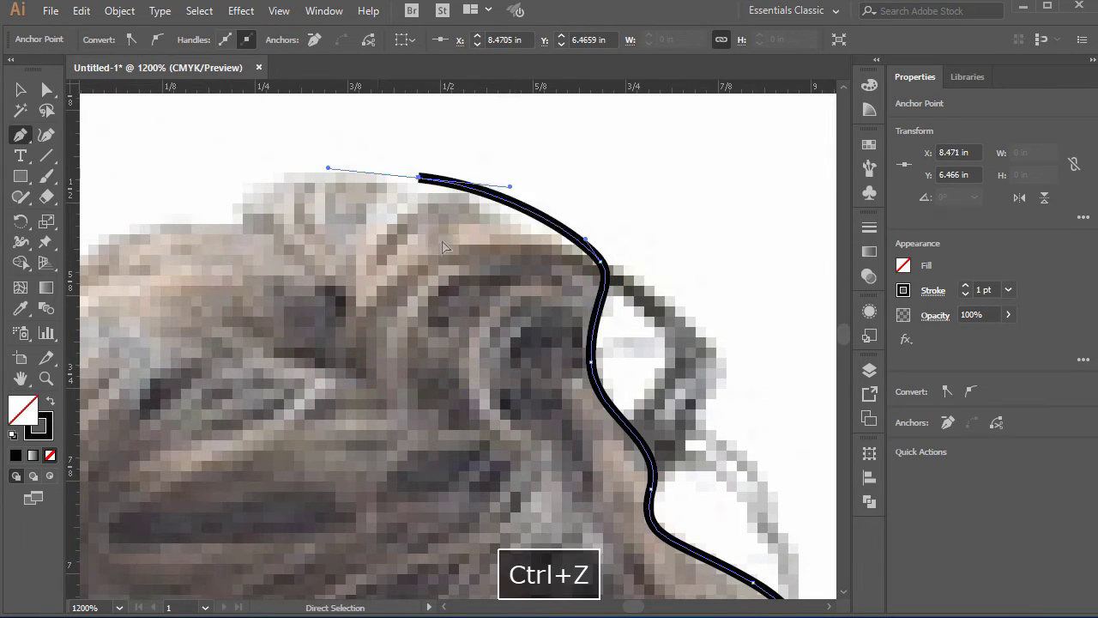
drag(493, 206, 400, 180)
drag(255, 196, 534, 240)
key(space)
- Undo the last points and retrace the top edge of the curly hair over the raised tuft and leftward
drag(449, 262, 392, 283)
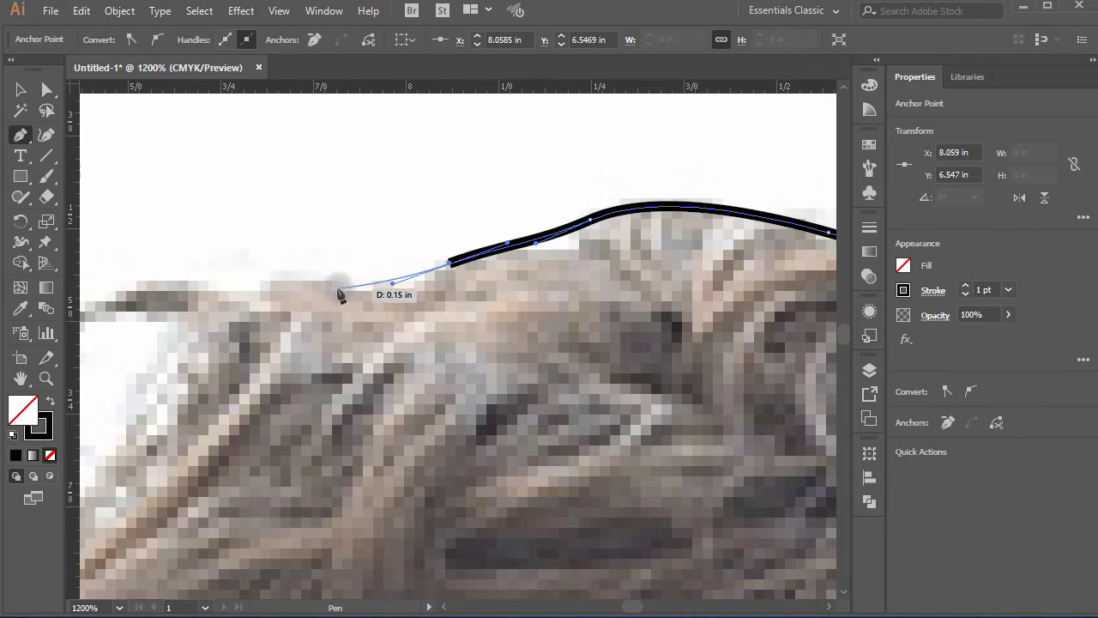
key(ctrl+z)
key(ctrl+z)
drag(643, 209, 591, 226)
drag(519, 255, 458, 261)
key(space)
drag(343, 288, 400, 286)
- Trace the left side of the curly hair down from the top, leaving the stray strands outside the path
key(space)
drag(376, 395, 592, 253)
mouse_move(466, 280)
mouse_down()
mouse_move(367, 456)
mouse_move(560, 371)
mouse_up()
click(247, 519)
key(ctrl+z)
key(ctrl+z)
key(space)
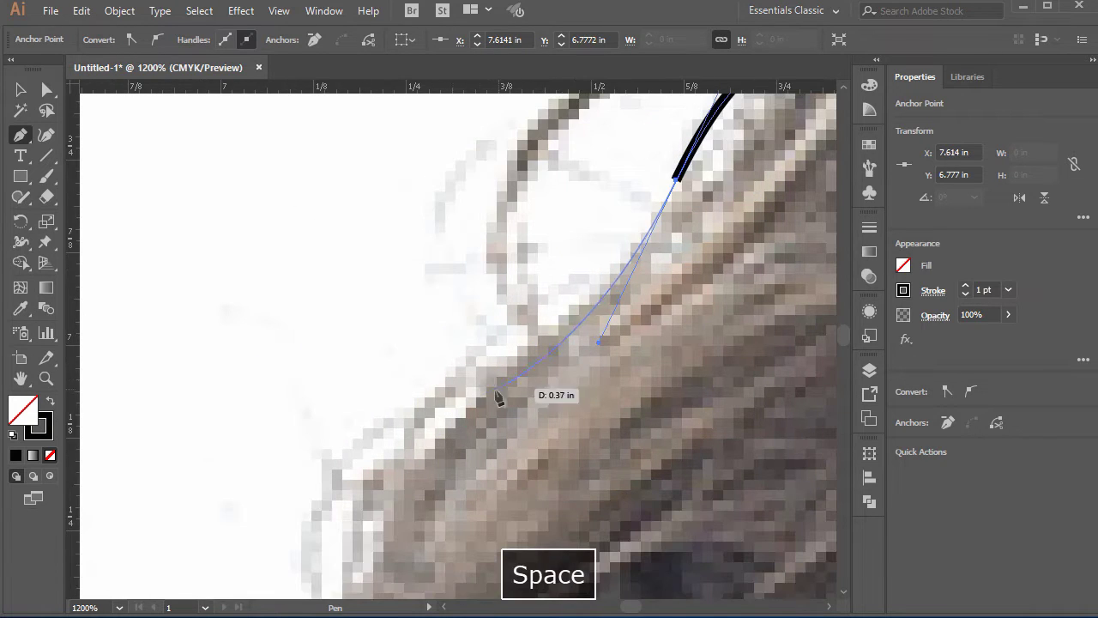
mouse_move(441, 415)
mouse_down()
mouse_move(398, 465)
mouse_move(392, 264)
mouse_up()
key(space)
drag(341, 396, 336, 504)
- Trace the jagged lower left edge of the curly hair down to the hand at the nape, correcting misplaced points
drag(375, 553, 350, 591)
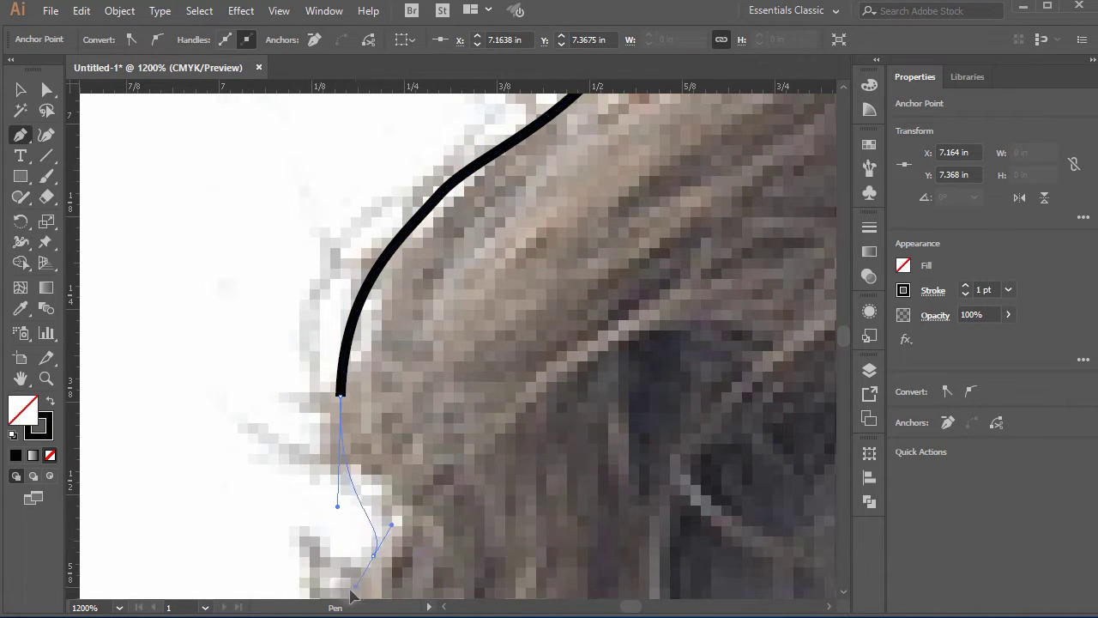
key(space)
drag(444, 516, 506, 221)
key(ctrl+z)
drag(437, 236, 393, 311)
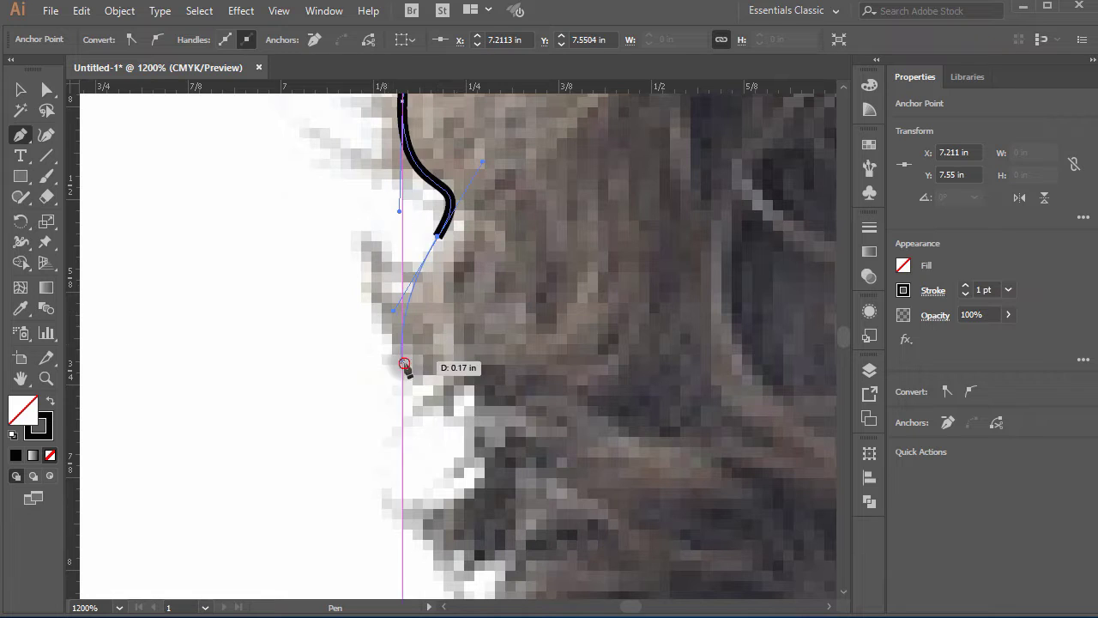
drag(403, 362, 449, 404)
mouse_move(475, 485)
mouse_down()
mouse_move(437, 531)
mouse_move(354, 290)
mouse_move(395, 409)
mouse_move(465, 405)
mouse_up()
key(space)
key(ctrl+z)
drag(457, 508, 477, 512)
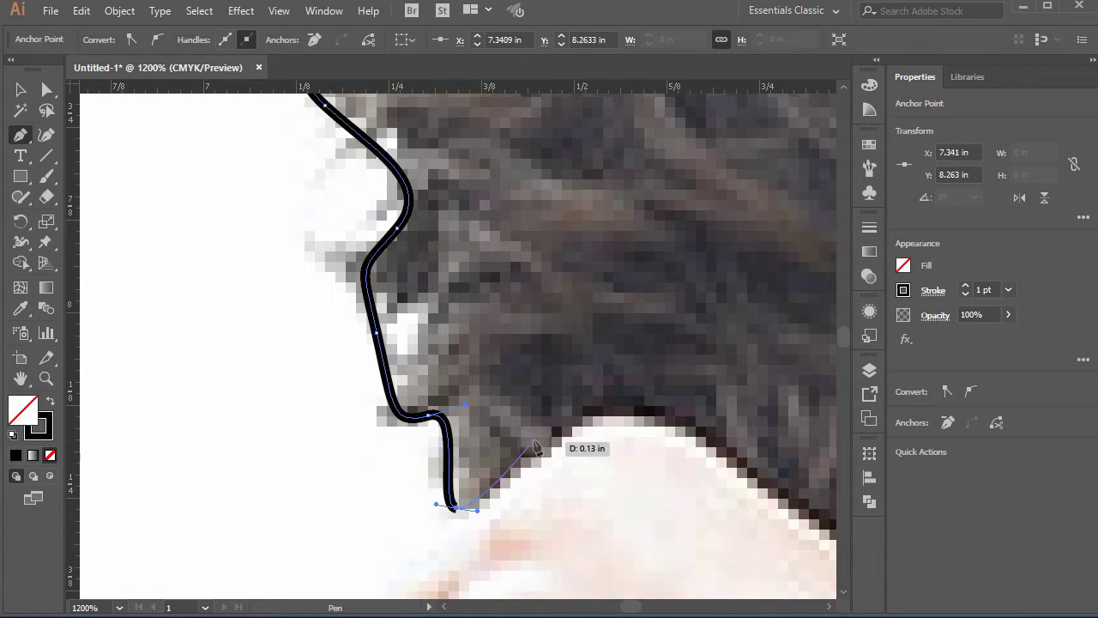
- Try to continue the path along the top of the hand resting at the nape
drag(598, 415, 280, 269)
key(space)
key(ctrl+minus)
key(ctrl+minus)
key(ctrl+minus)
key(ctrl+minus)
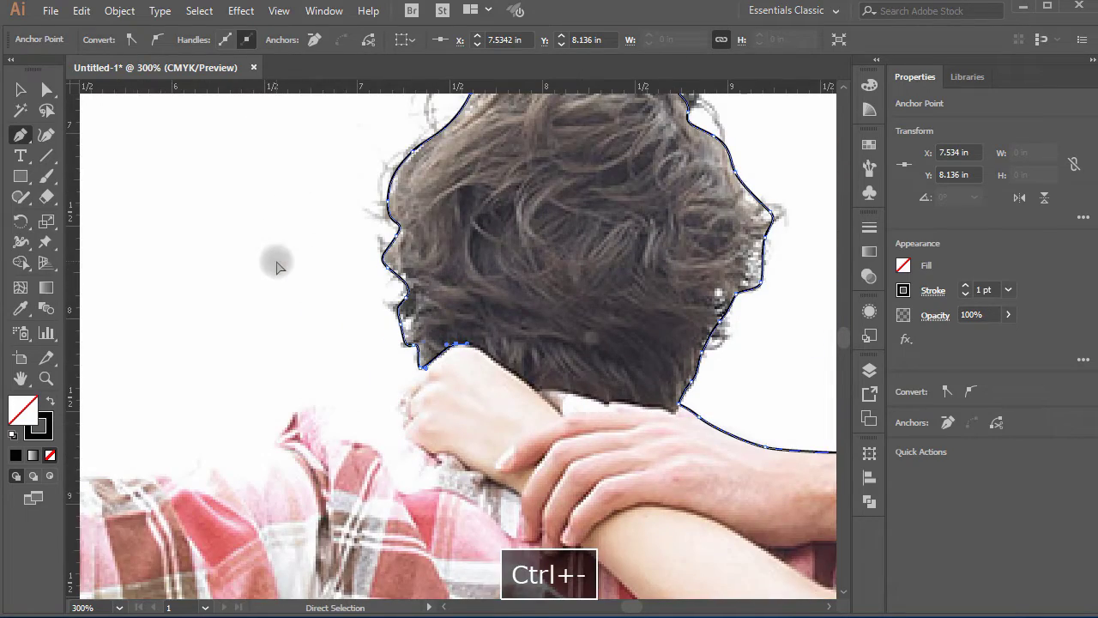
key(ctrl+z)
- Continue the path from the hair's lower left corner down the faded edge of the hand
key(ctrl+space)
ctrl+click(449, 396)
ctrl+click(458, 384)
ctrl+click(400, 326)
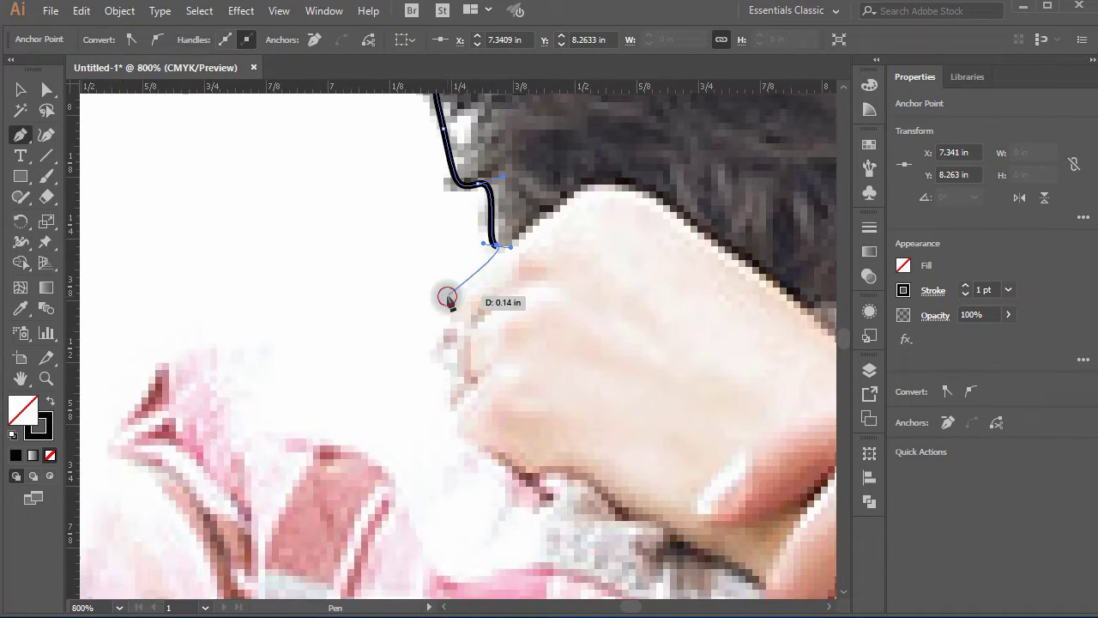
key(space)
drag(373, 386, 534, 304)
- Extend the path from the hand across the faded shoulder to the folded peak of the plaid shirt
key(ctrl+minus)
key(ctrl+minus)
key(ctrl+minus)
key(ctrl+minus)
key(ctrl+minus)
key(ctrl+minus)
key(ctrl+minus)
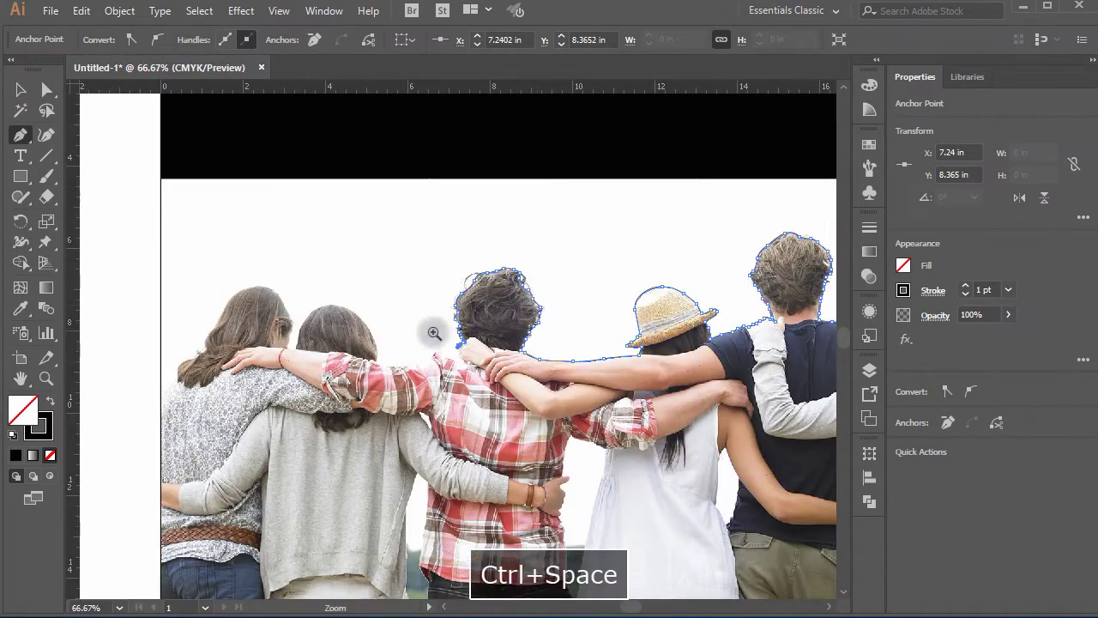
key(ctrl+space)
drag(432, 329, 501, 359)
drag(354, 360, 309, 363)
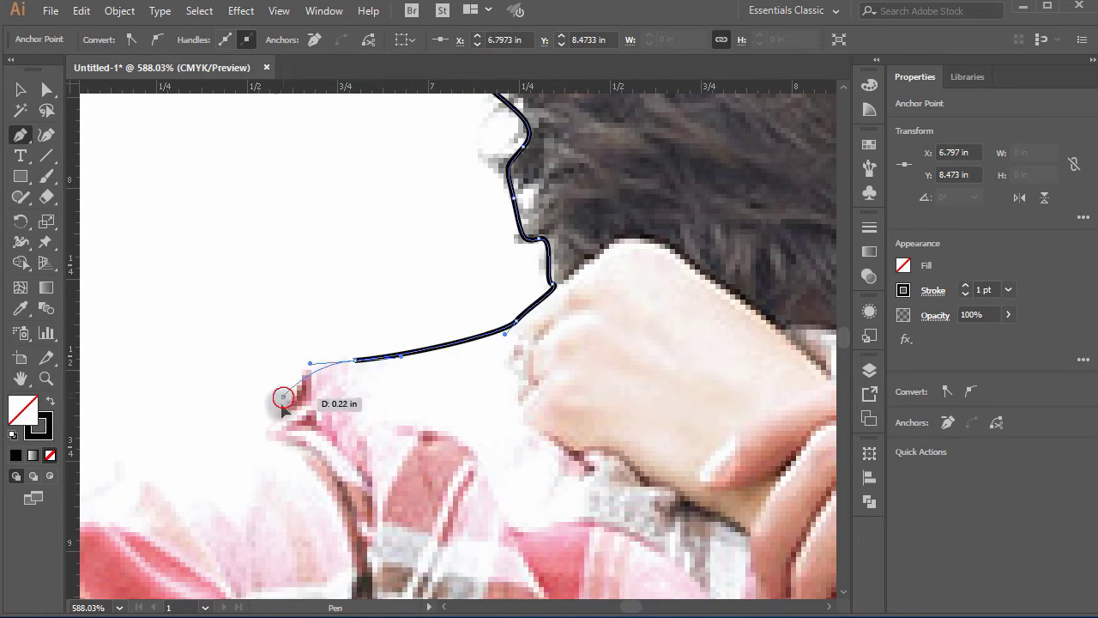
drag(284, 398, 258, 433)
- Trace the faded upper edge of the plaid sleeve leftward to the hair of the woman in the gray sweater
key(space)
drag(336, 460, 635, 317)
drag(486, 325, 400, 328)
drag(378, 348, 345, 353)
key(space)
drag(369, 380, 616, 380)
drag(446, 353, 508, 481)
click(336, 314)
- Try to curve the path up the right edge of the gray-sweater woman's hair
key(space)
drag(482, 276, 465, 225)
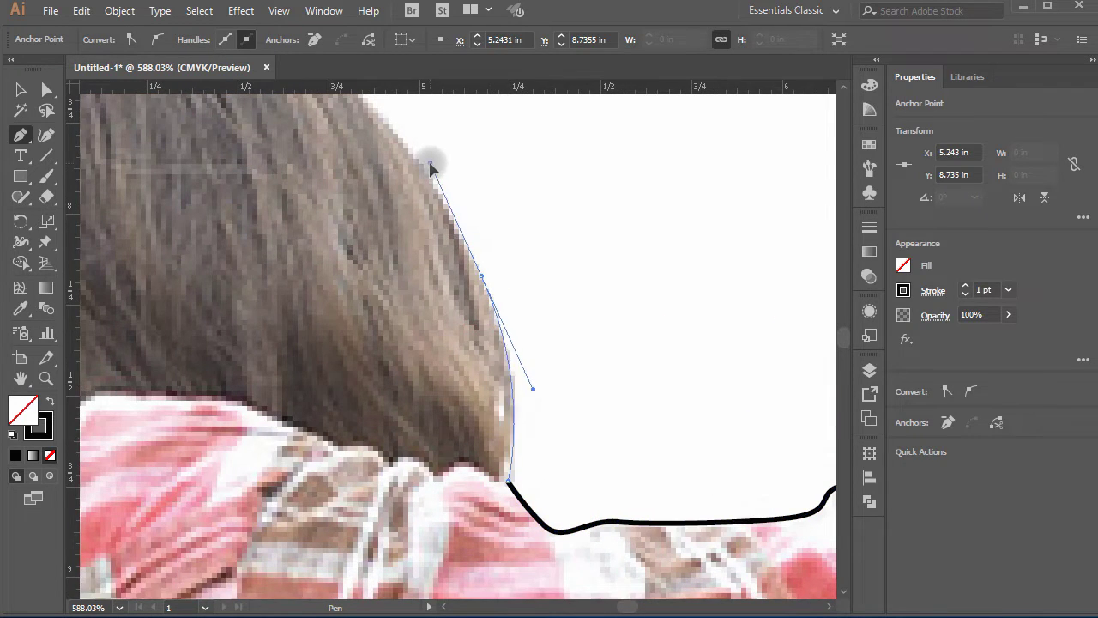
drag(431, 163, 430, 163)
key(space)
drag(431, 165, 640, 355)
key(space)
key(ctrl+z)
- Trace the right side of the gray-sweater woman's hair from the plaid sleeve up to the crown of her head
key(space)
drag(648, 492, 605, 345)
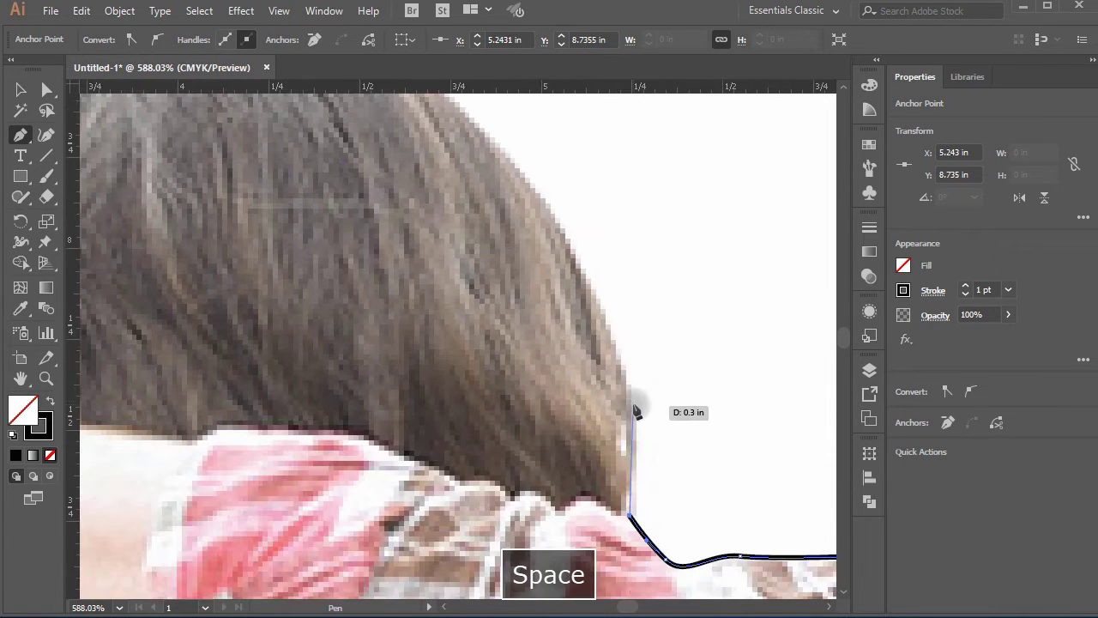
drag(631, 395, 682, 463)
key(space)
drag(602, 328, 552, 272)
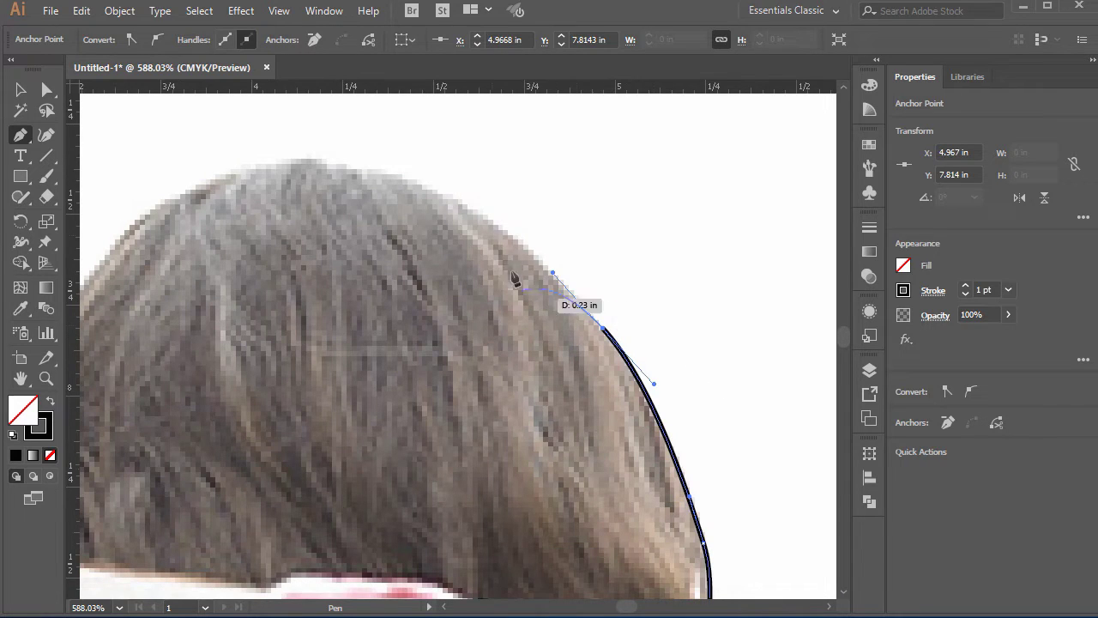
drag(267, 163, 268, 163)
- Trace the left side of her hair down to the forearm and across the gap to the leftmost woman
key(space)
drag(197, 210, 490, 205)
drag(428, 221, 356, 282)
drag(311, 418, 306, 460)
key(space)
drag(200, 591, 391, 473)
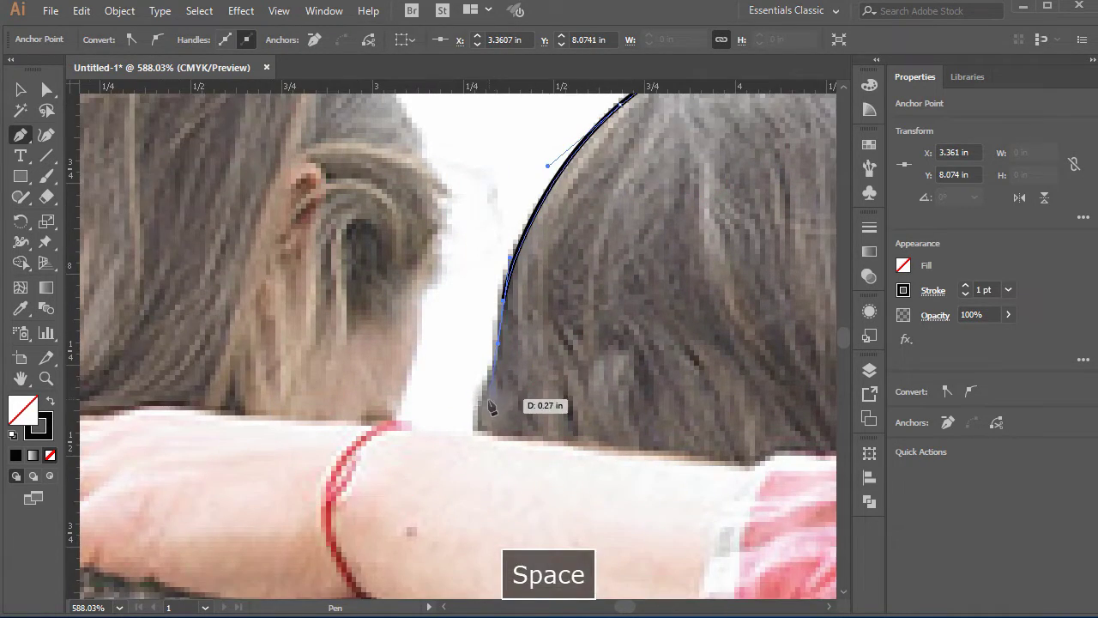
drag(485, 403, 476, 425)
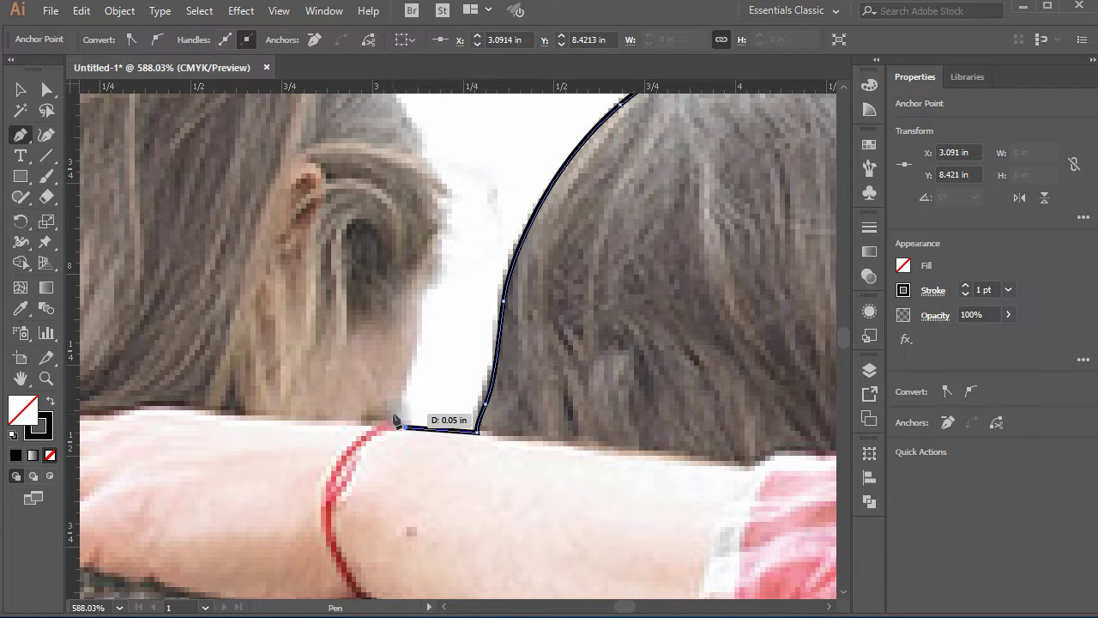
- Trace the leftmost woman's cheek and the hair beside her ear upward from the forearm, redoing the misplaced point
drag(399, 420, 449, 281)
key(ctrl+z)
drag(434, 172, 427, 147)
key(space)
drag(390, 198, 667, 410)
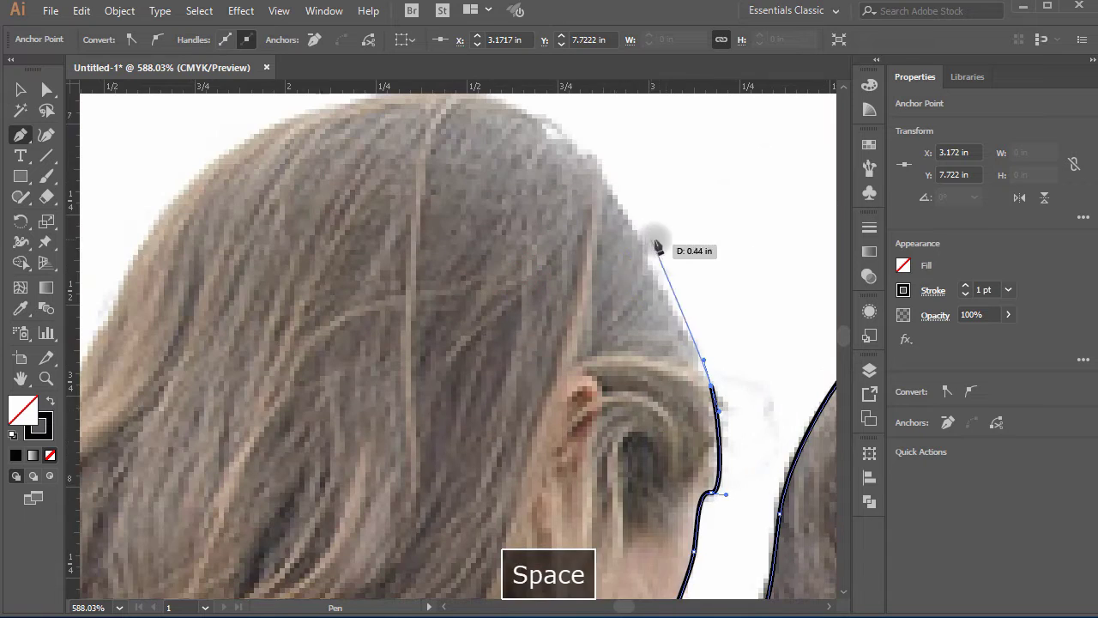
- Trace the upper right edge of the leftmost woman's hair and curve the path over the top of her head
drag(658, 247, 663, 295)
drag(574, 143, 549, 127)
key(space)
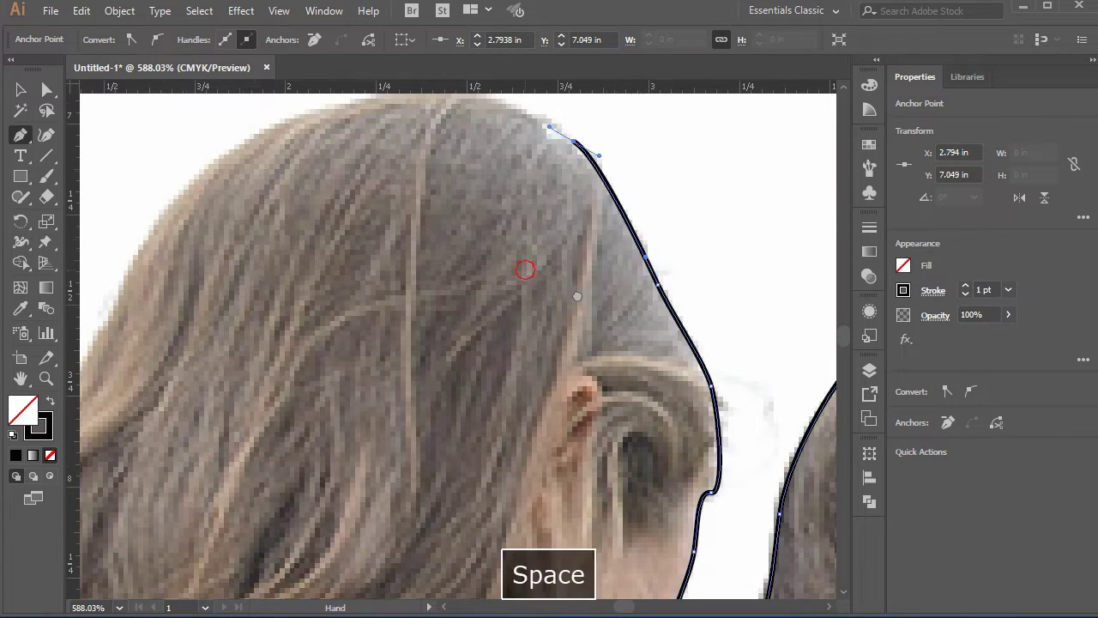
drag(524, 272, 675, 342)
drag(541, 163, 453, 184)
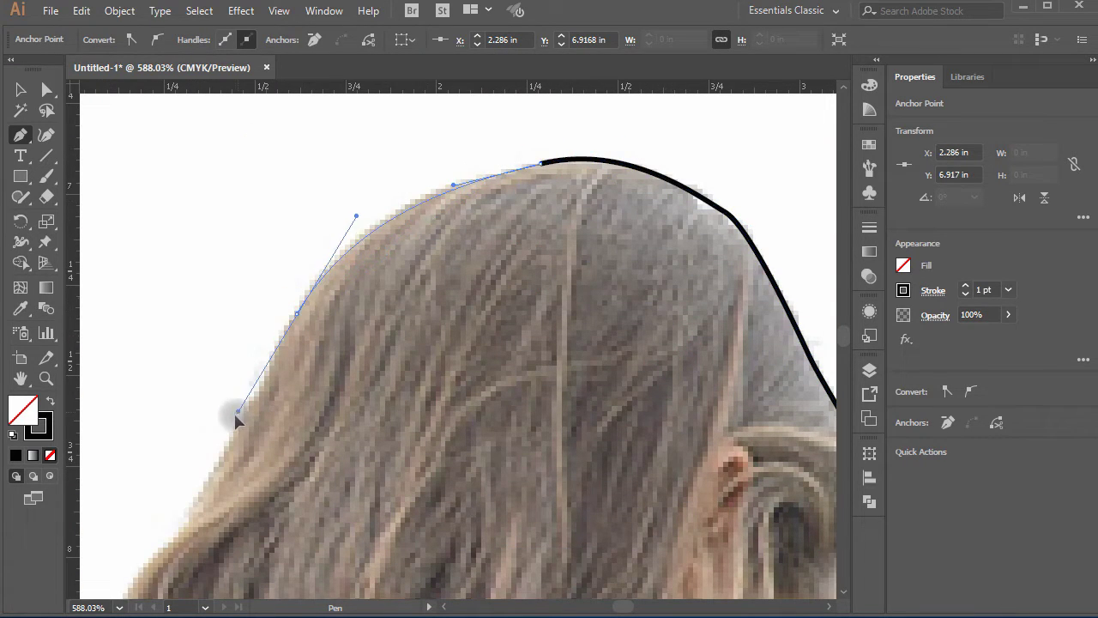
- Trace the left side of the leftmost woman's hair downward from the crown with smooth curve points
drag(238, 412, 233, 423)
key(space)
drag(314, 448, 508, 328)
drag(370, 416, 338, 455)
key(space)
drag(446, 490, 579, 247)
drag(421, 302, 438, 336)
- Trace around the lower ends of the leftmost woman's hair and along her shoulder to the photo's left edge, redoing the misplaced point
key(space)
drag(436, 437, 591, 288)
drag(531, 227, 443, 291)
key(ctrl+z)
key(space)
drag(368, 334, 347, 423)
click(332, 420)
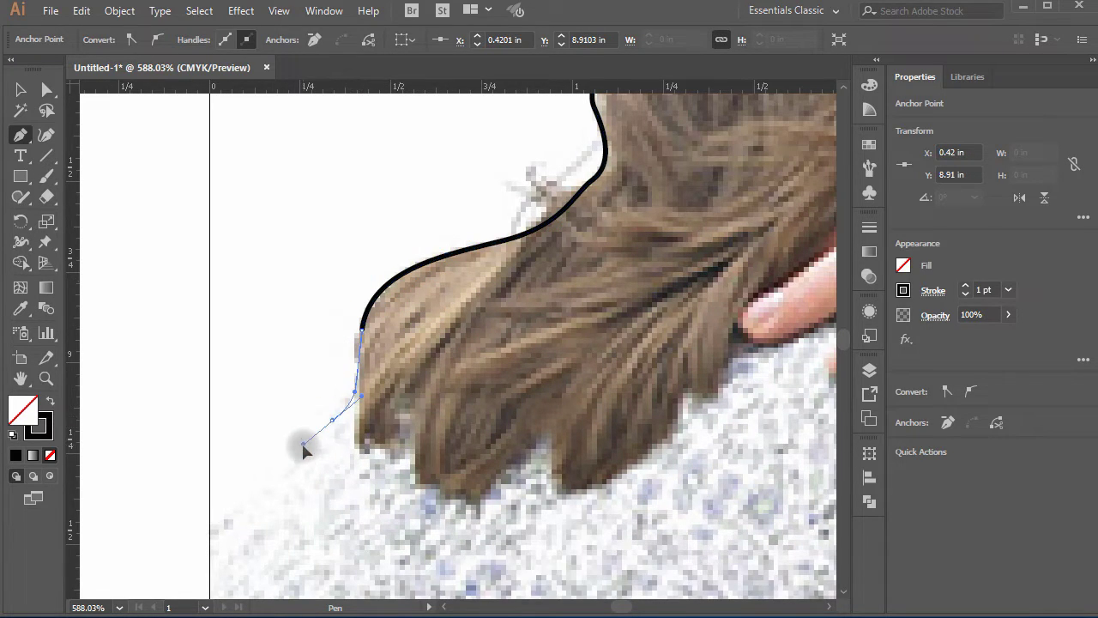
key(space)
drag(305, 451, 360, 320)
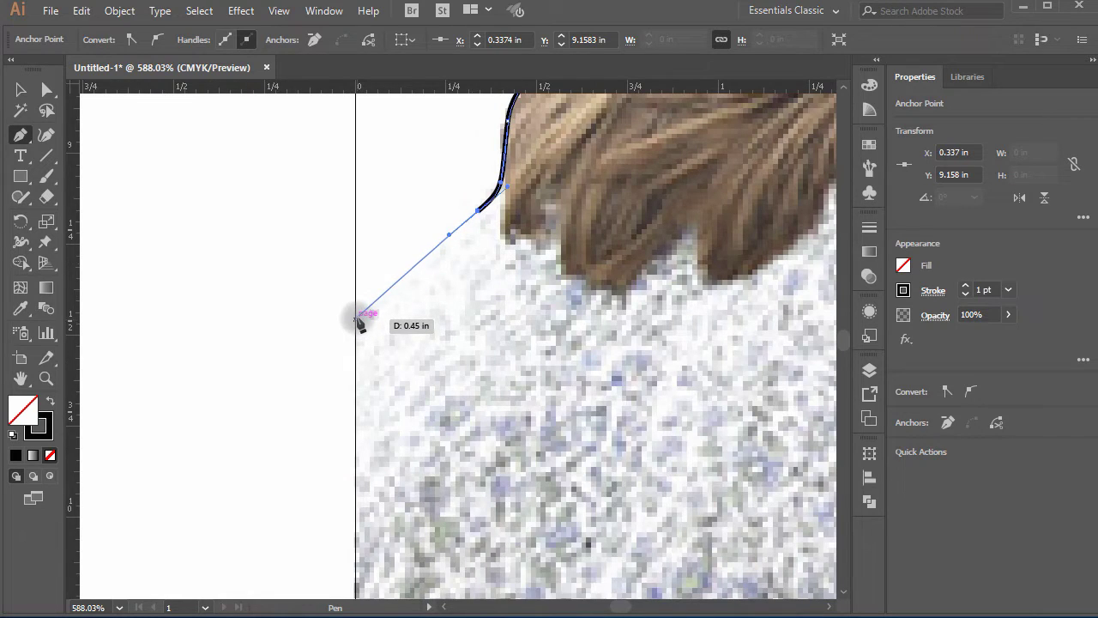
click(357, 317)
- Close the group's outline through the photo's lower-left and lower-right corners, ending at the starting anchor on its right edge
key(space)
drag(439, 399, 465, 204)
key(ctrl+minus)
key(ctrl+minus)
key(ctrl+minus)
key(ctrl+minus)
key(ctrl+minus)
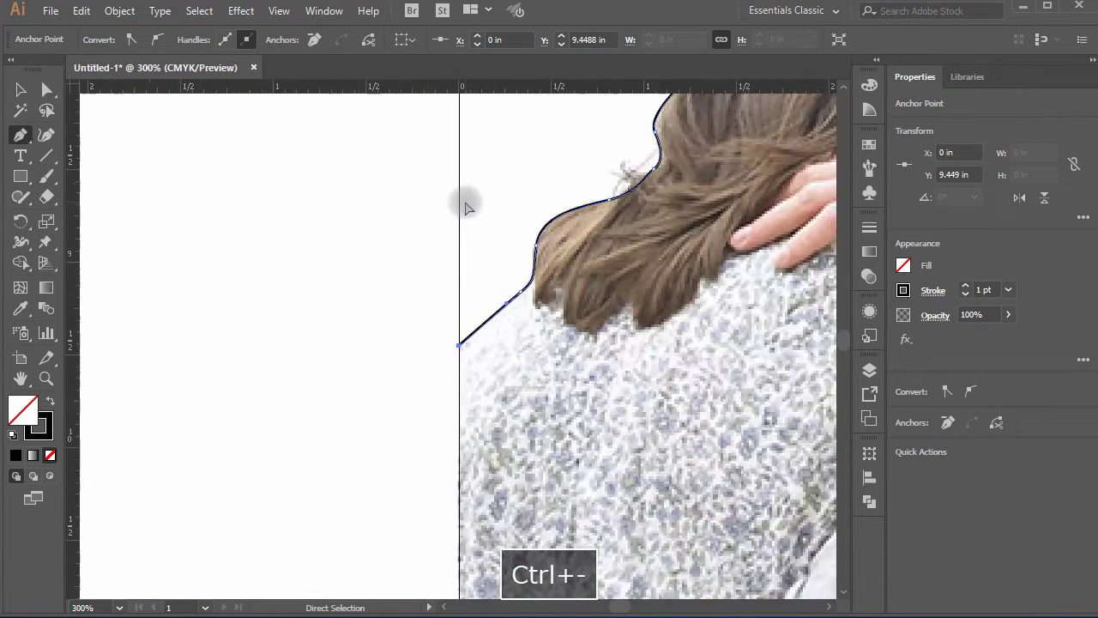
key(ctrl+minus)
key(space)
drag(458, 200, 331, 132)
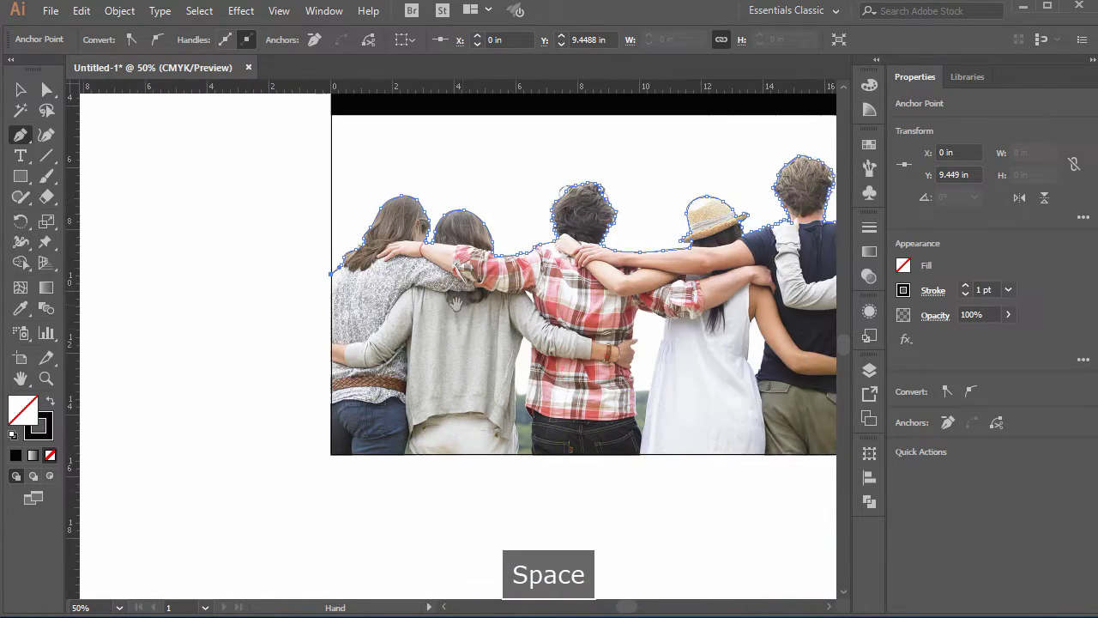
click(331, 455)
key(space)
drag(545, 481, 231, 444)
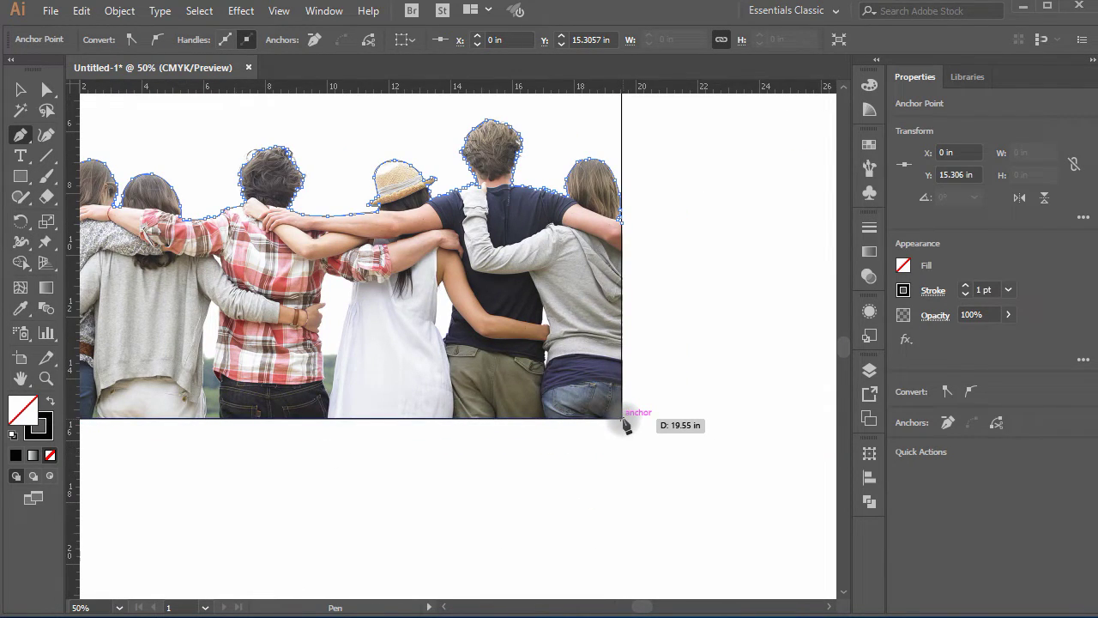
click(623, 419)
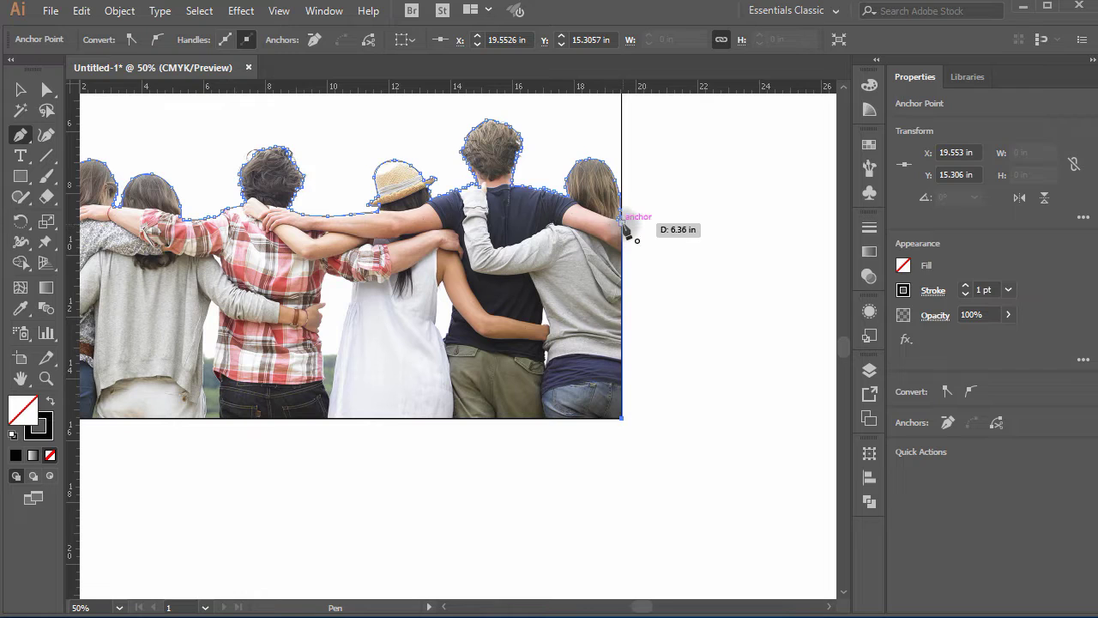
click(622, 222)
- Deselect the finished path, hide the panels and compare the drawing in outline and preview views
key(v)
click(683, 344)
key(Tab)
key(space)
drag(450, 350, 663, 414)
key(ctrl+y)
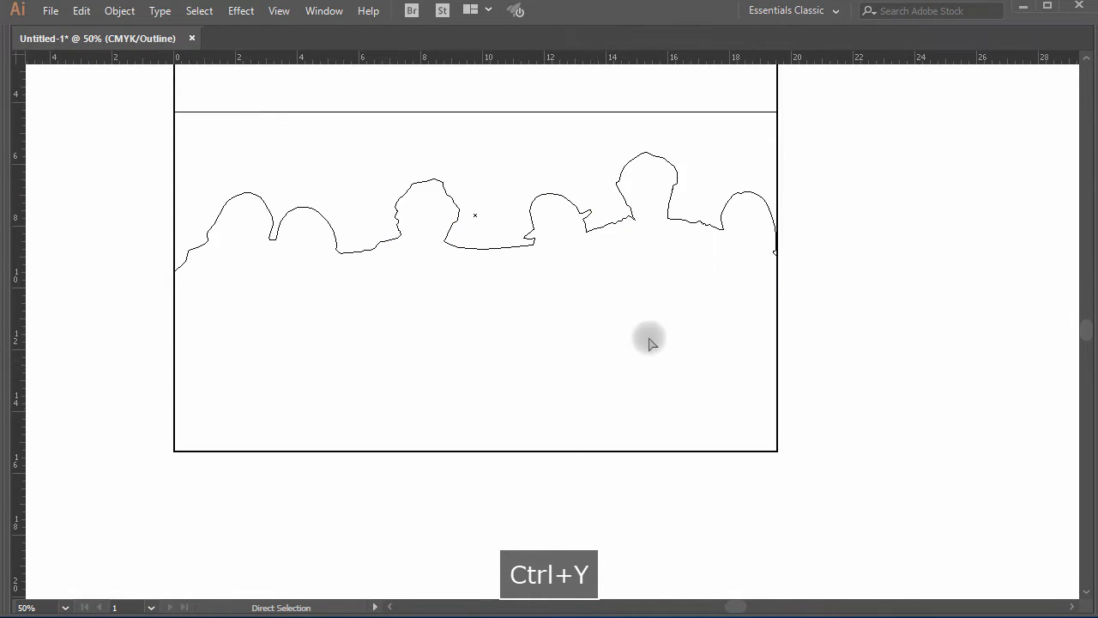
key(ctrl+y)
key(ctrl+y)
key(ctrl+y)
key(ctrl+y)
key(ctrl+y)
- Start a path around the small white gap between the gray sleeve and plaid shirt, tracing its upper edge and undoing the misplaced point
key(ctrl+space)
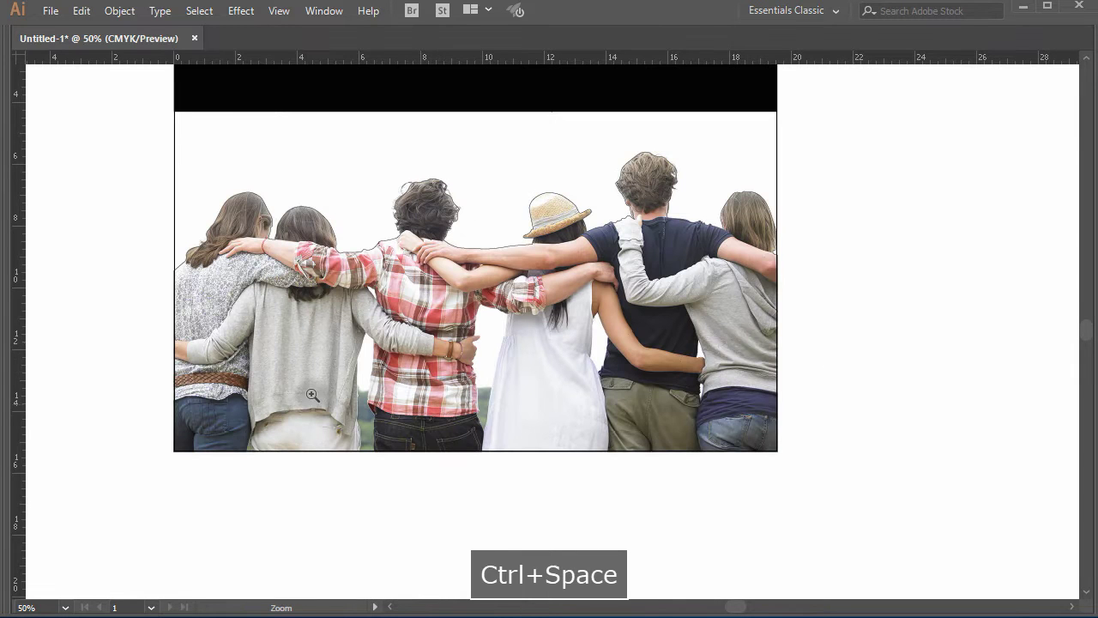
drag(321, 283, 432, 333)
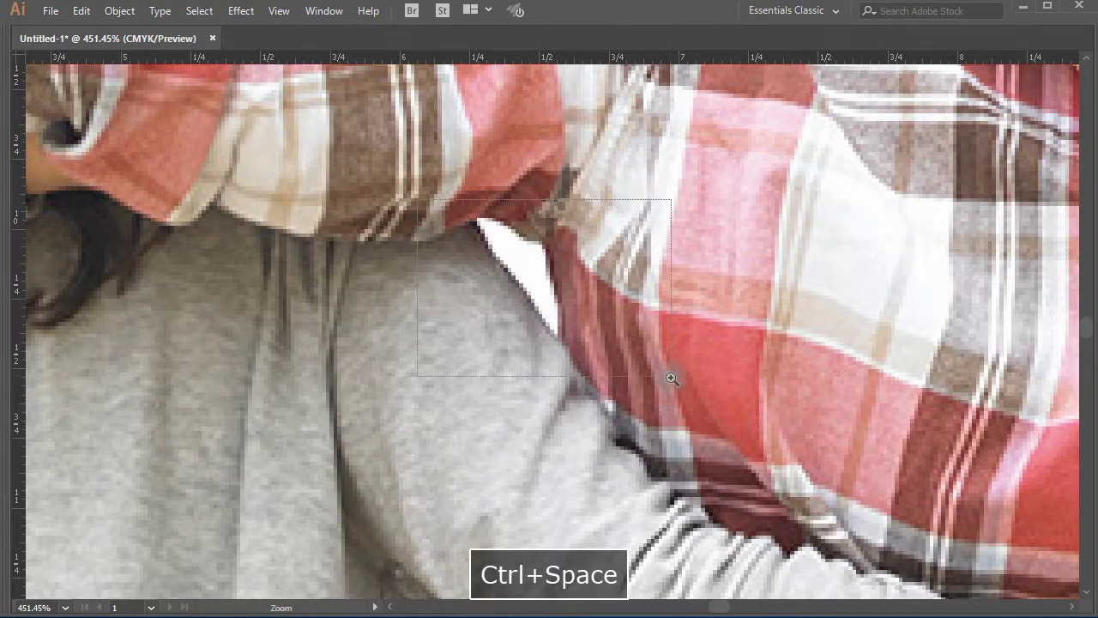
drag(671, 378, 606, 398)
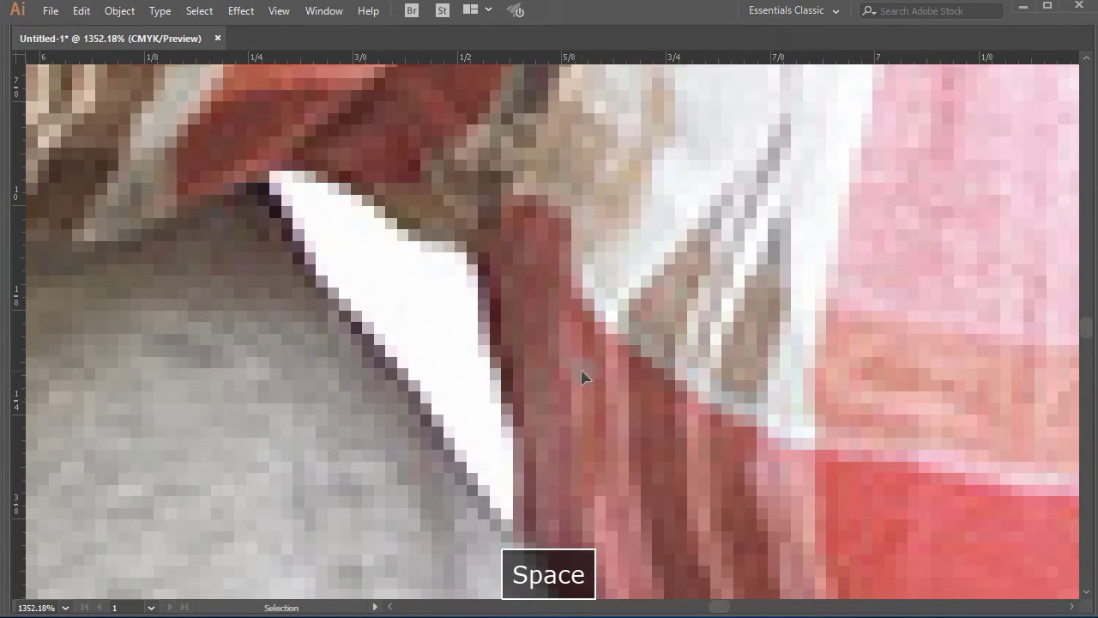
key(p)
click(462, 345)
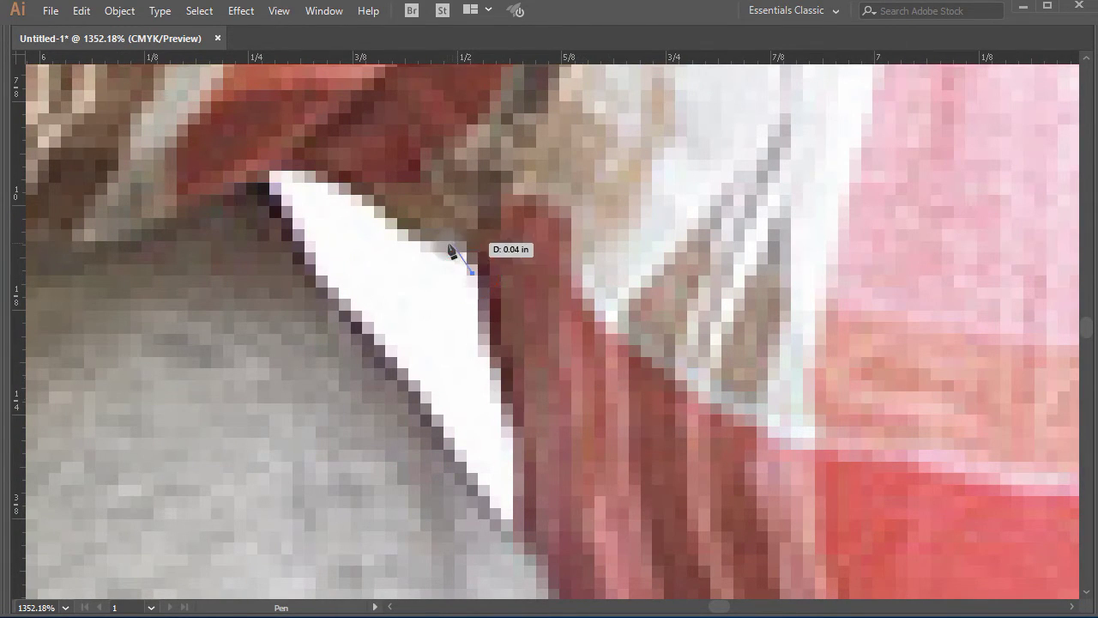
drag(356, 188, 297, 236)
drag(322, 290, 515, 523)
key(ctrl+z)
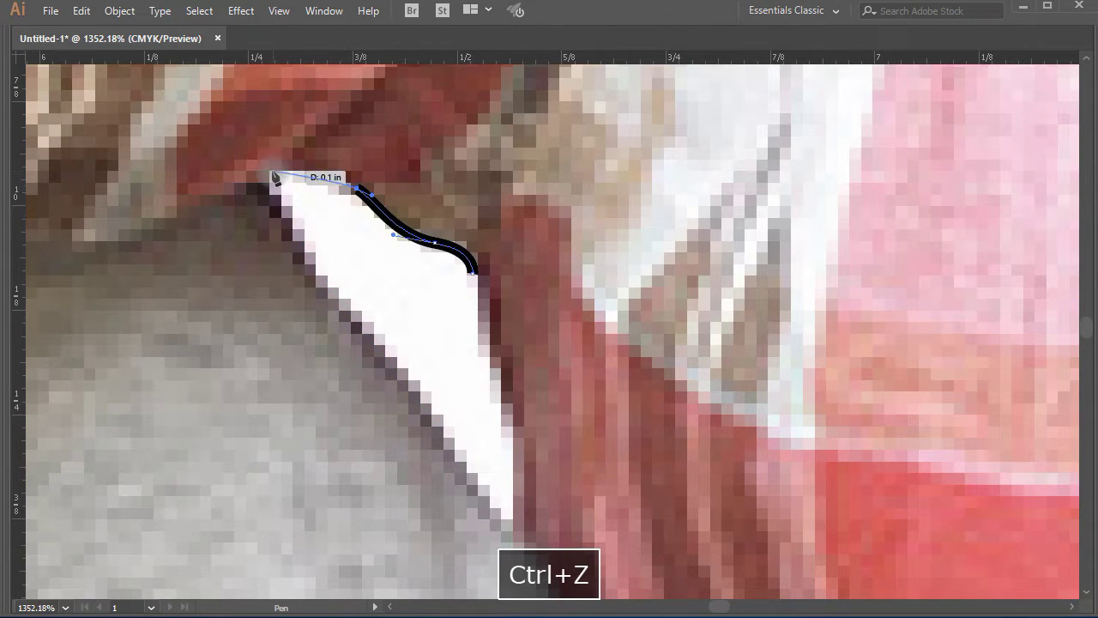
- Trace the small gap down the gray sleeve and back up the plaid shirt, closing the path at its starting anchor
drag(254, 179, 252, 187)
click(351, 318)
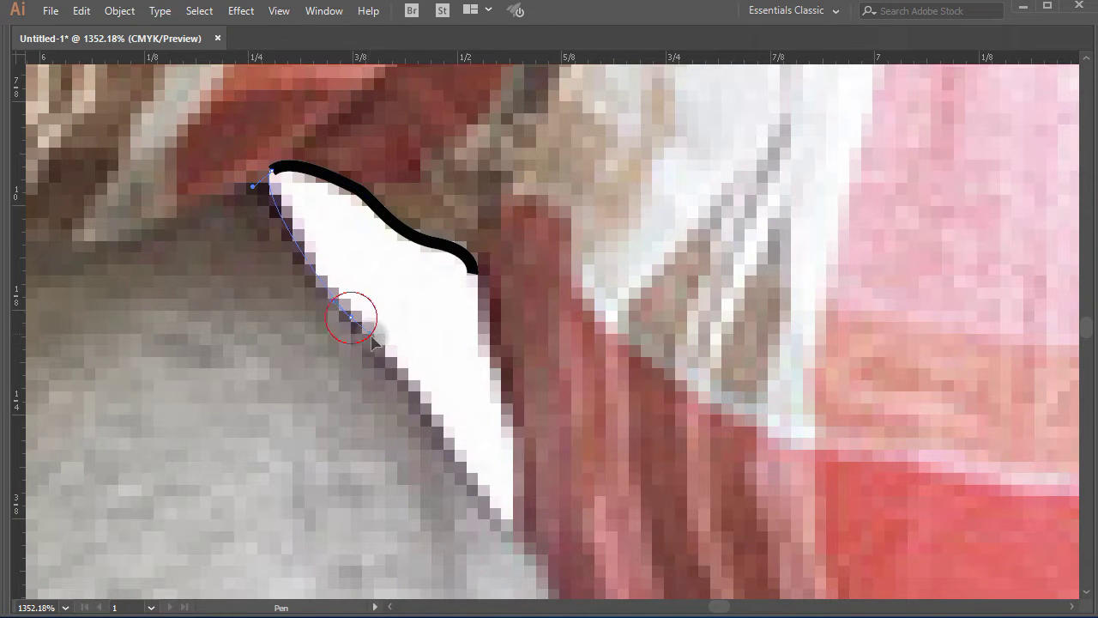
drag(391, 370, 506, 532)
click(511, 531)
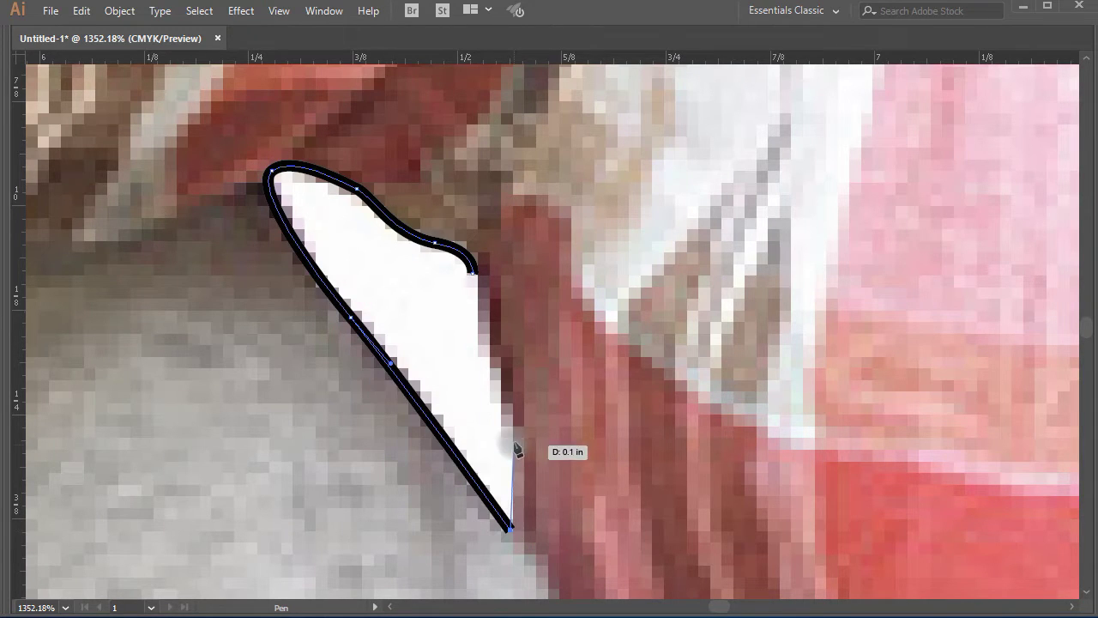
drag(511, 421, 484, 348)
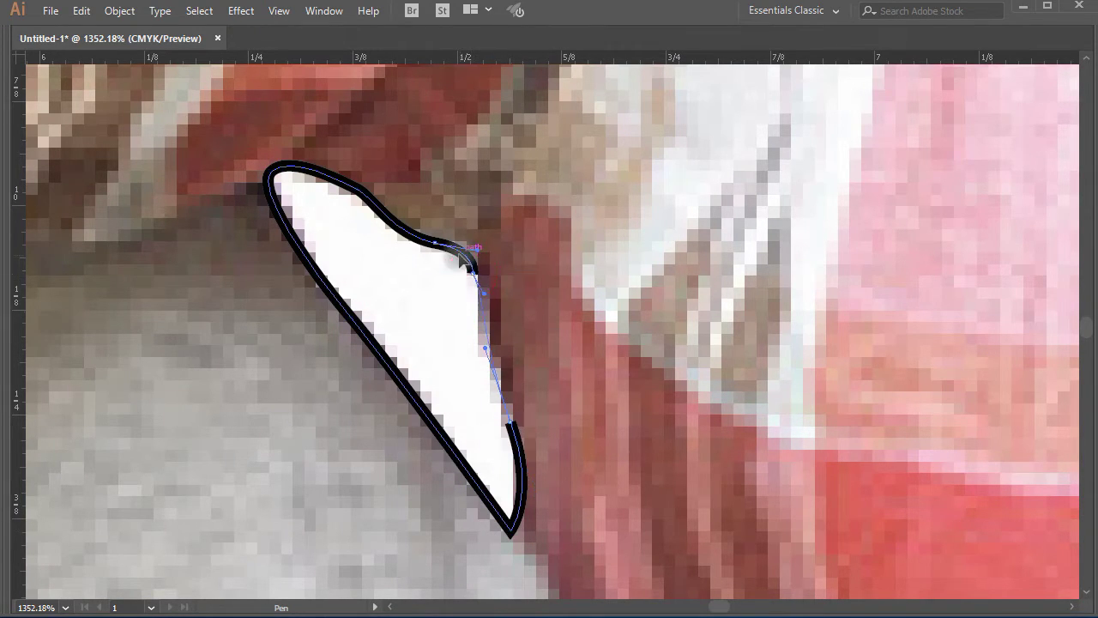
drag(458, 250, 457, 247)
- Start a path around the large gap below the gray sleeve, tracing the sleeve's underside to the corner where it meets the sweater body
key(space)
drag(798, 429, 477, 295)
key(ctrl+minus)
key(ctrl+minus)
key(ctrl+minus)
key(ctrl+minus)
key(ctrl+minus)
key(ctrl+minus)
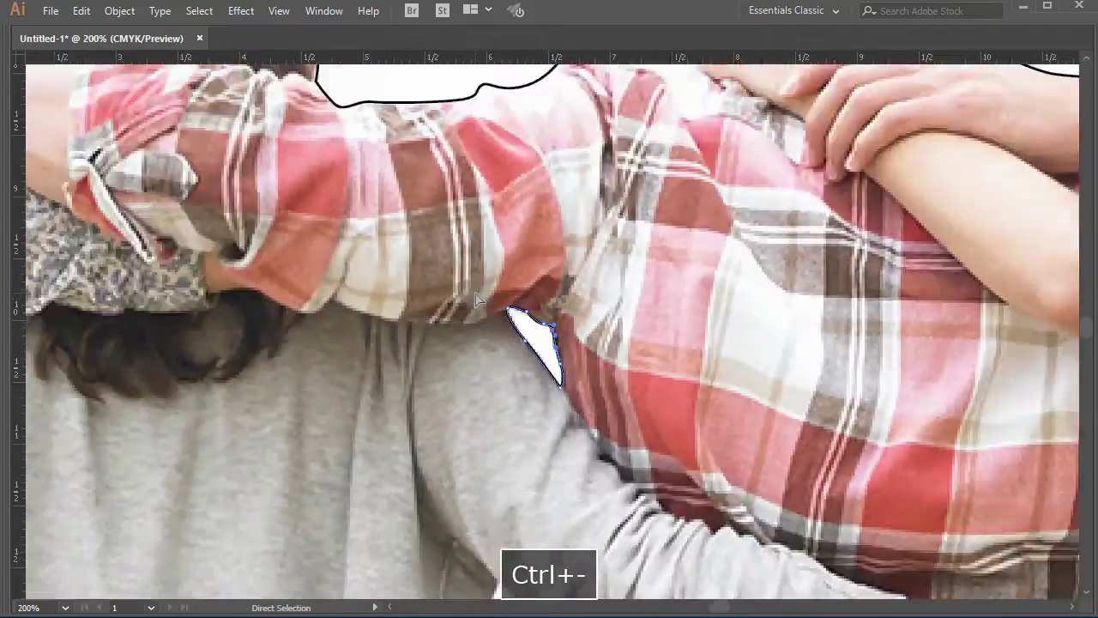
key(space)
mouse_move(522, 442)
mouse_down()
mouse_move(639, 305)
mouse_move(609, 228)
mouse_up()
ctrl+click(666, 286)
ctrl+click(559, 300)
key(space)
drag(541, 445, 550, 351)
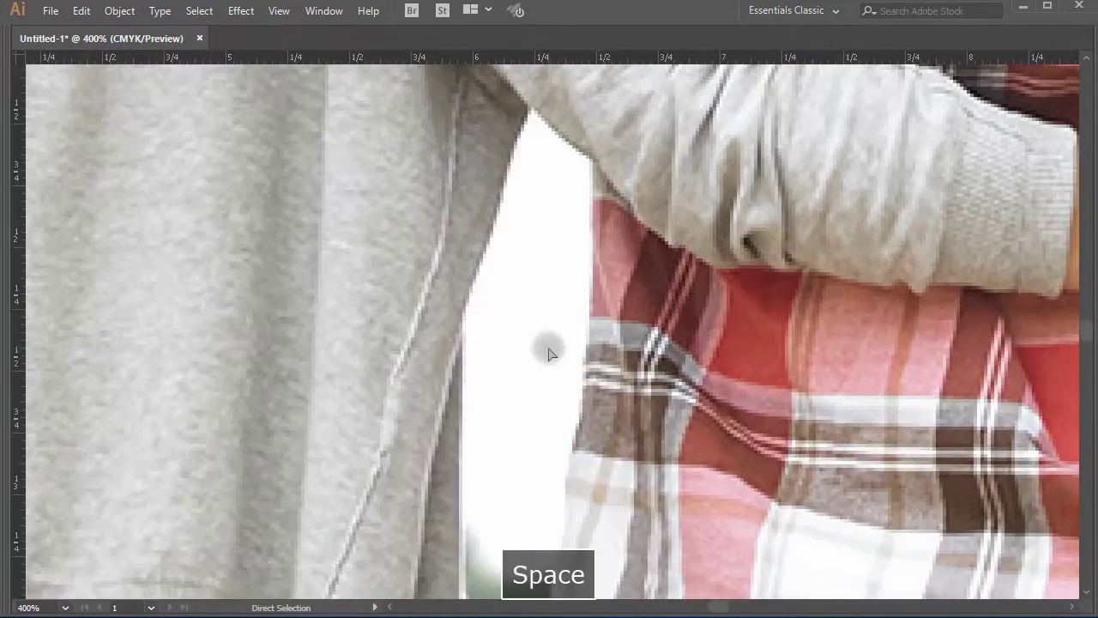
key(ctrl+minus)
key(ctrl+minus)
key(ctrl+minus)
key(ctrl+minus)
key(ctrl+minus)
key(ctrl+minus)
ctrl+click(546, 408)
ctrl+click(546, 408)
ctrl+click(544, 241)
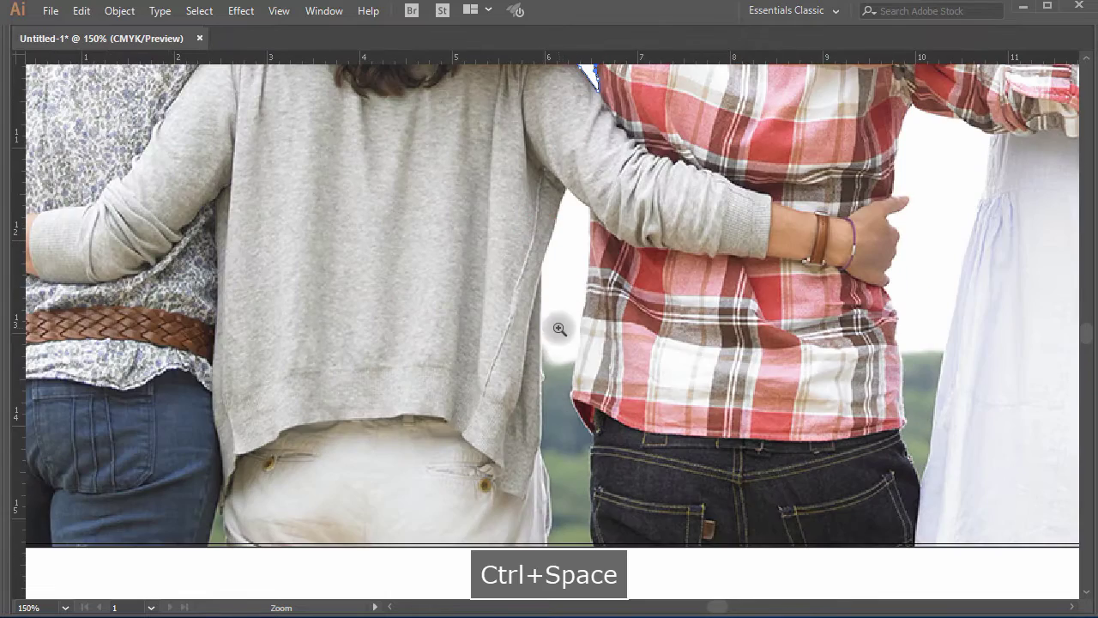
ctrl+click(541, 268)
ctrl+click(542, 268)
ctrl+click(542, 269)
ctrl+click(647, 397)
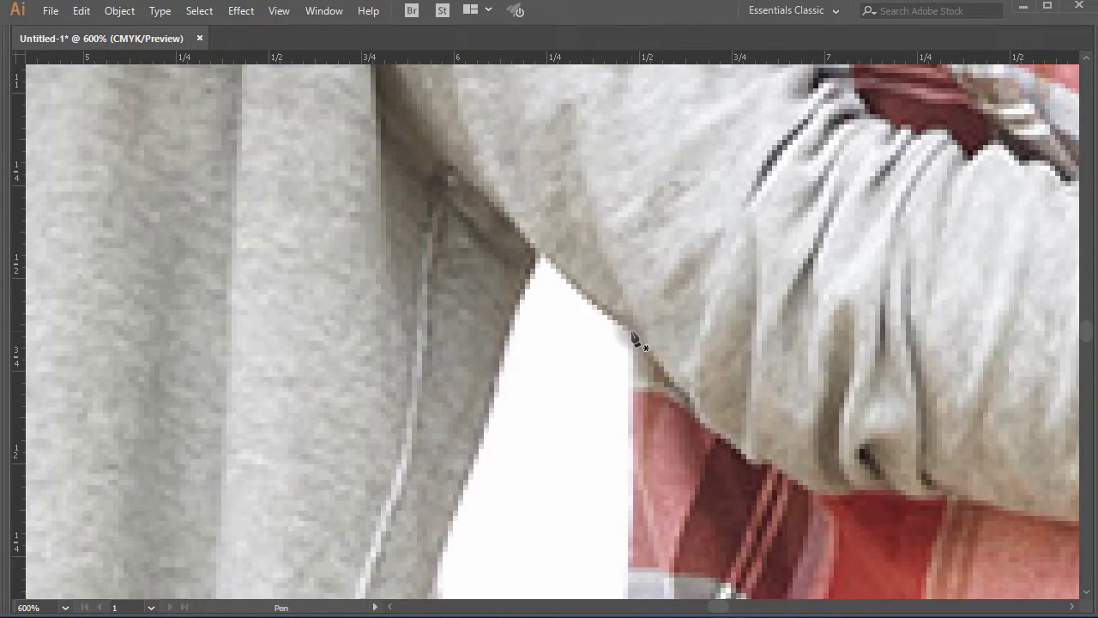
click(539, 251)
key(space)
drag(534, 420, 608, 200)
- Trace the gap's side downward along the gray sweater's edge, redoing the misplaced points
drag(514, 337, 505, 413)
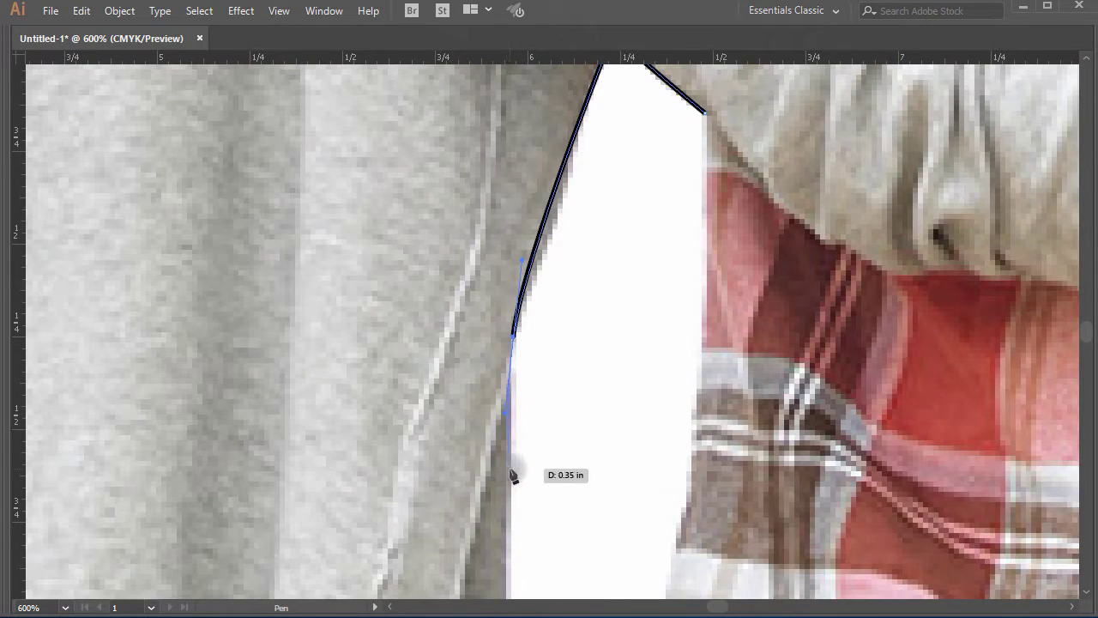
key(ctrl+z)
key(space)
drag(579, 155, 578, 370)
drag(537, 488, 534, 513)
key(space)
drag(577, 527, 560, 287)
drag(520, 416, 519, 445)
key(ctrl+z)
click(516, 468)
key(space)
drag(567, 503, 534, 161)
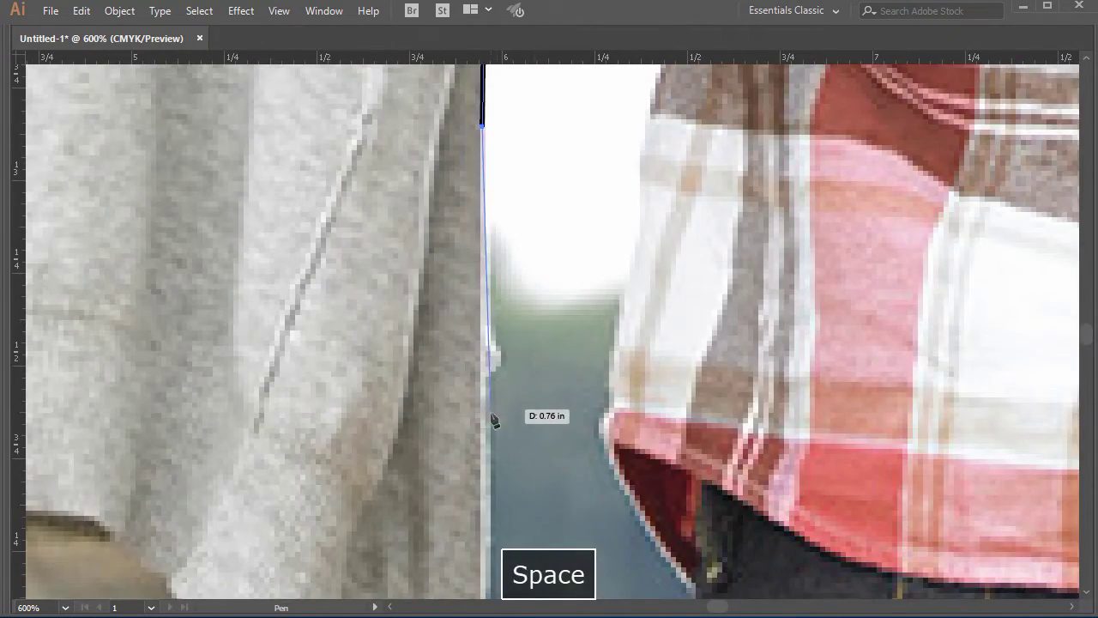
- Trace past the sweater's hem and down the white trousers to the photo's bottom edge, then across to the black jeans
drag(491, 418, 491, 432)
key(space)
drag(512, 473, 472, 164)
drag(442, 355, 439, 381)
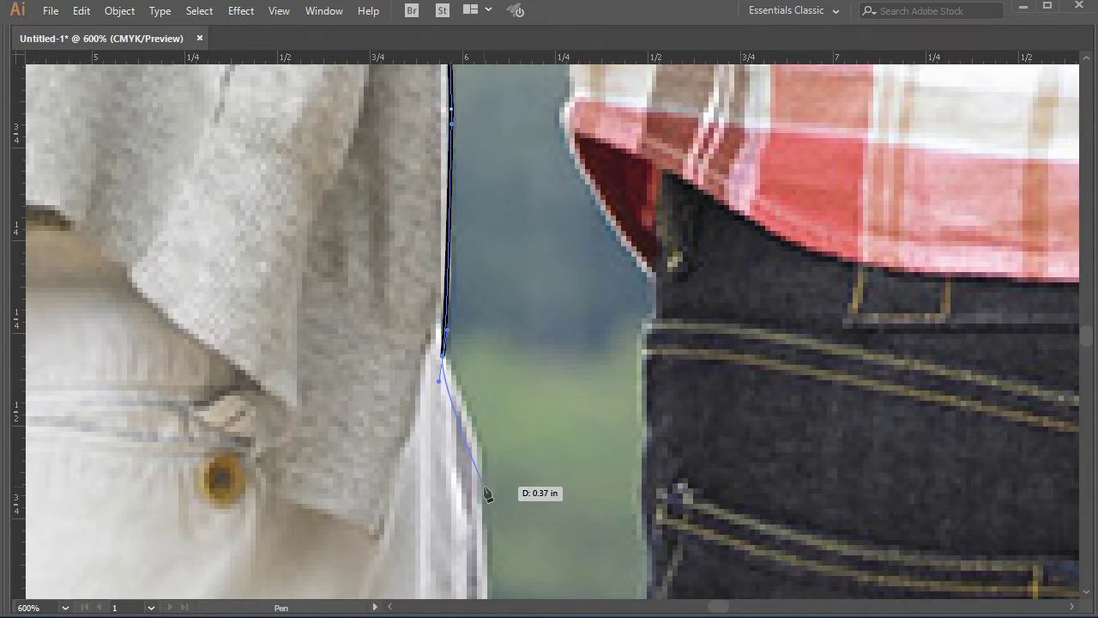
key(space)
drag(487, 495, 548, 255)
drag(551, 384, 548, 393)
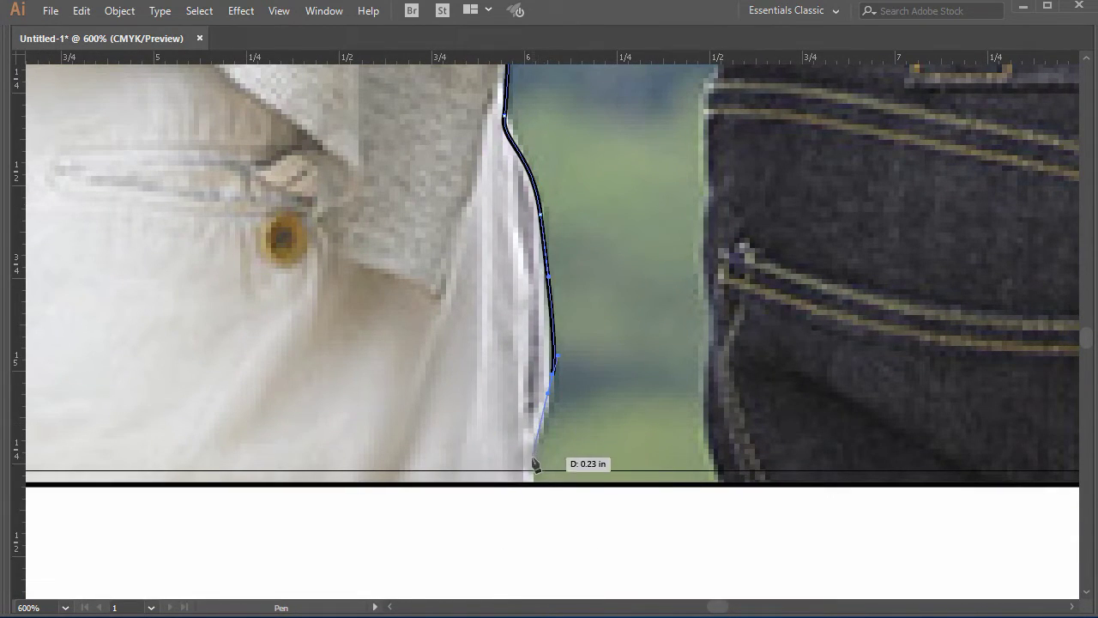
drag(532, 461, 718, 462)
- Trace the edge of the black jeans upward from the photo's bottom edge to the plaid shirt's hem
drag(705, 417, 705, 397)
drag(707, 274, 707, 234)
key(space)
drag(724, 189, 640, 386)
drag(623, 285, 629, 271)
drag(631, 234, 604, 192)
- Trace the plaid shirt's side from the hem corner up to the gray sleeve, completing the large gap's outline
key(space)
drag(604, 190, 637, 461)
drag(571, 343, 577, 304)
drag(599, 210, 604, 185)
key(space)
drag(605, 190, 534, 461)
drag(552, 323, 554, 292)
key(space)
drag(568, 224, 639, 454)
drag(642, 271, 642, 193)
- Outline the small triangular gap between the blue jeans and white trousers at the photo's bottom edge
key(space)
drag(776, 422, 662, 349)
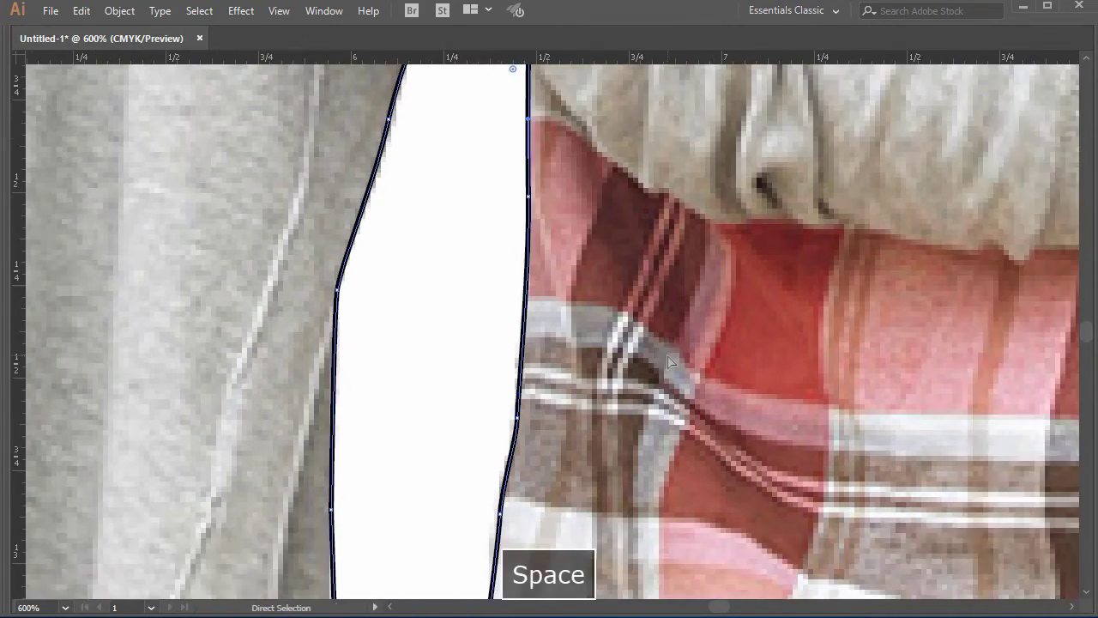
key(ctrl+minus)
key(ctrl+minus)
key(ctrl+minus)
key(ctrl+minus)
key(ctrl+minus)
key(ctrl+minus)
key(ctrl+space)
drag(429, 495, 429, 497)
key(space)
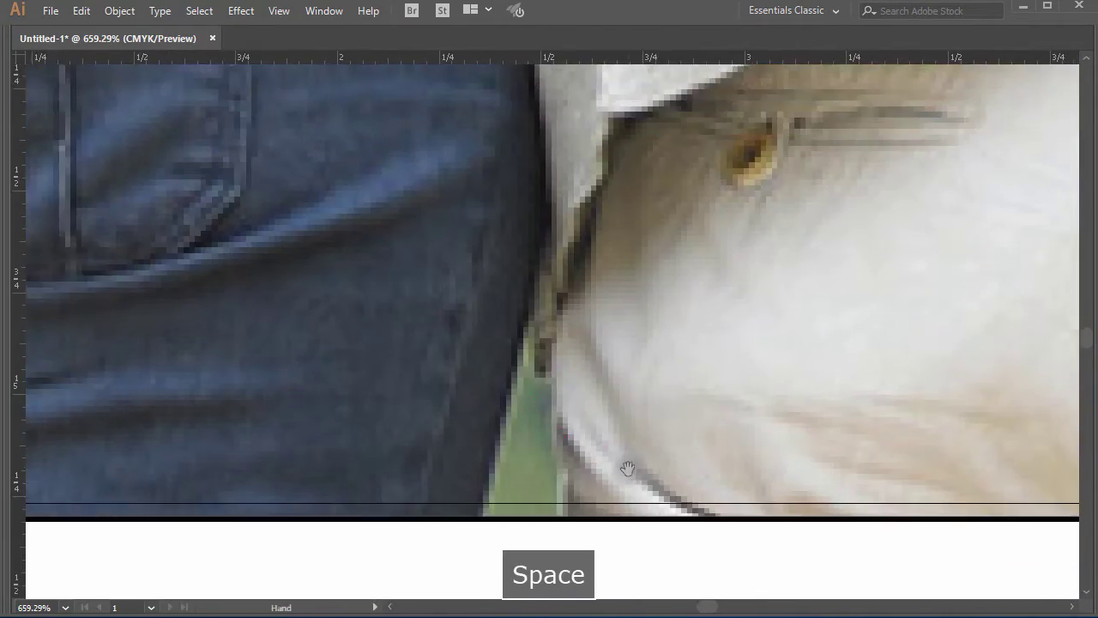
click(530, 348)
click(483, 519)
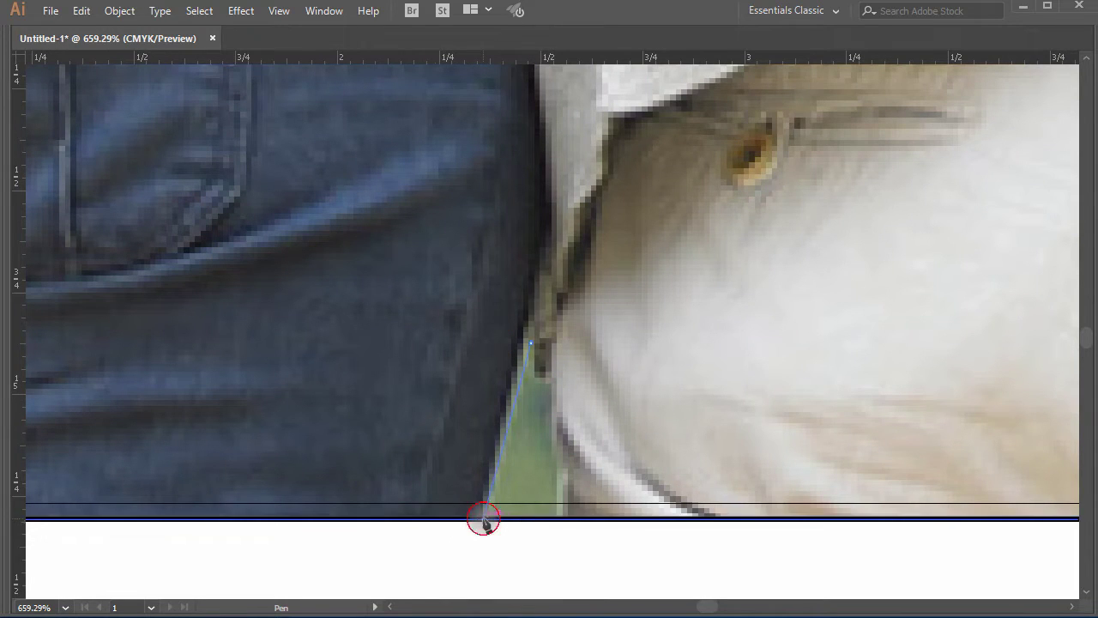
click(559, 519)
- Start the next gap's outline, tracing the red plaid sleeve's underside from the white dress toward the plaid shirt's armpit
key(space)
drag(698, 422, 514, 400)
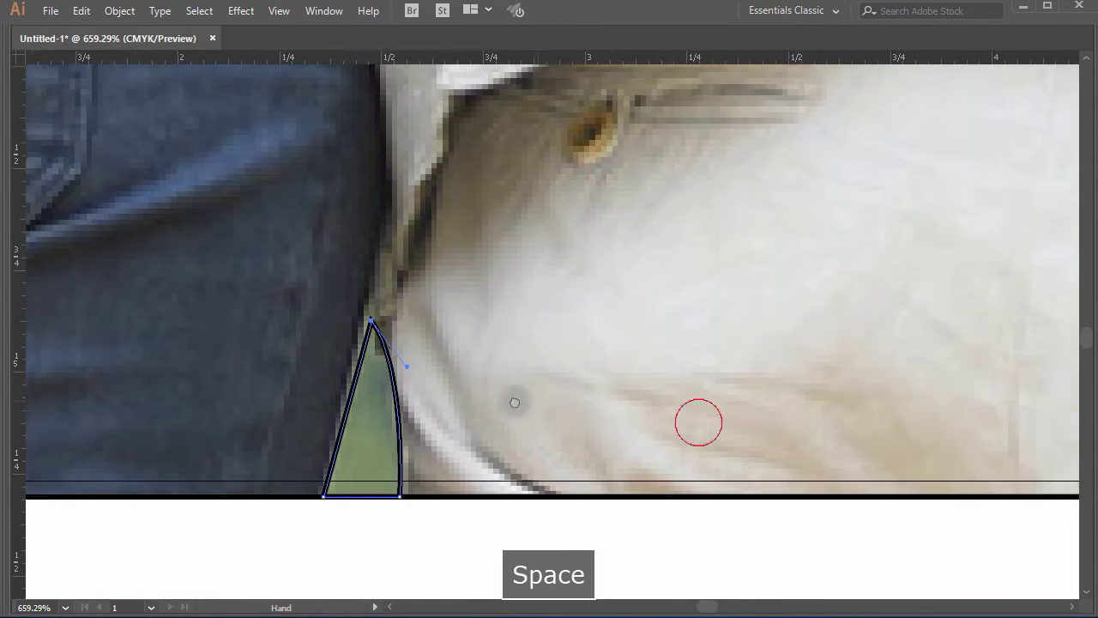
key(ctrl+minus)
key(ctrl+minus)
key(ctrl+minus)
key(ctrl+minus)
key(ctrl+minus)
key(ctrl+minus)
key(ctrl+space)
click(821, 244)
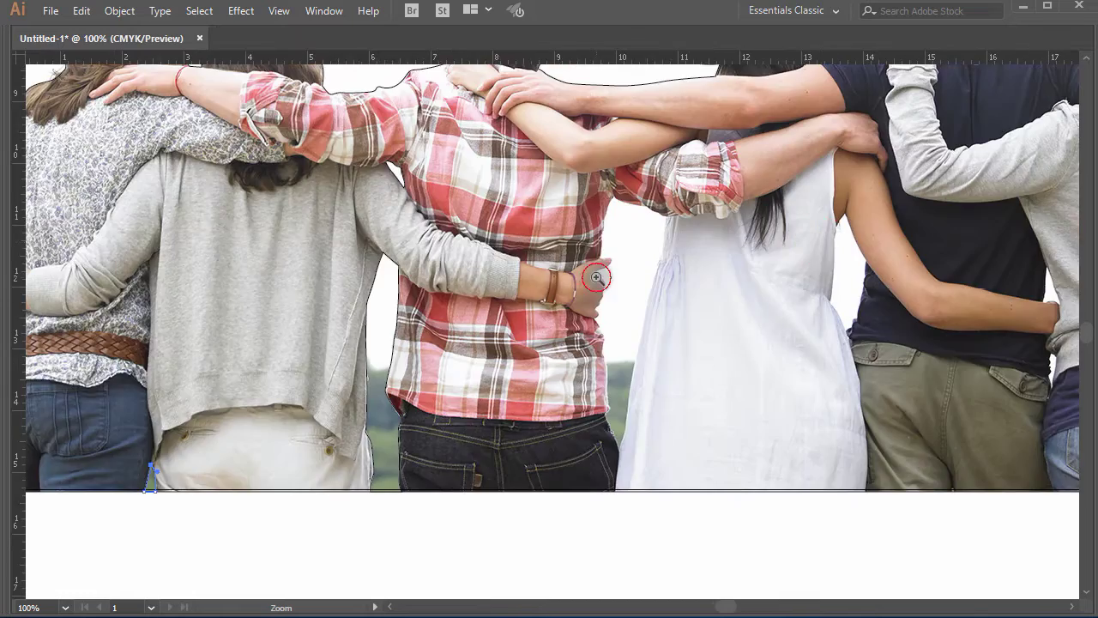
click(597, 278)
click(532, 297)
key(space)
drag(681, 434, 592, 399)
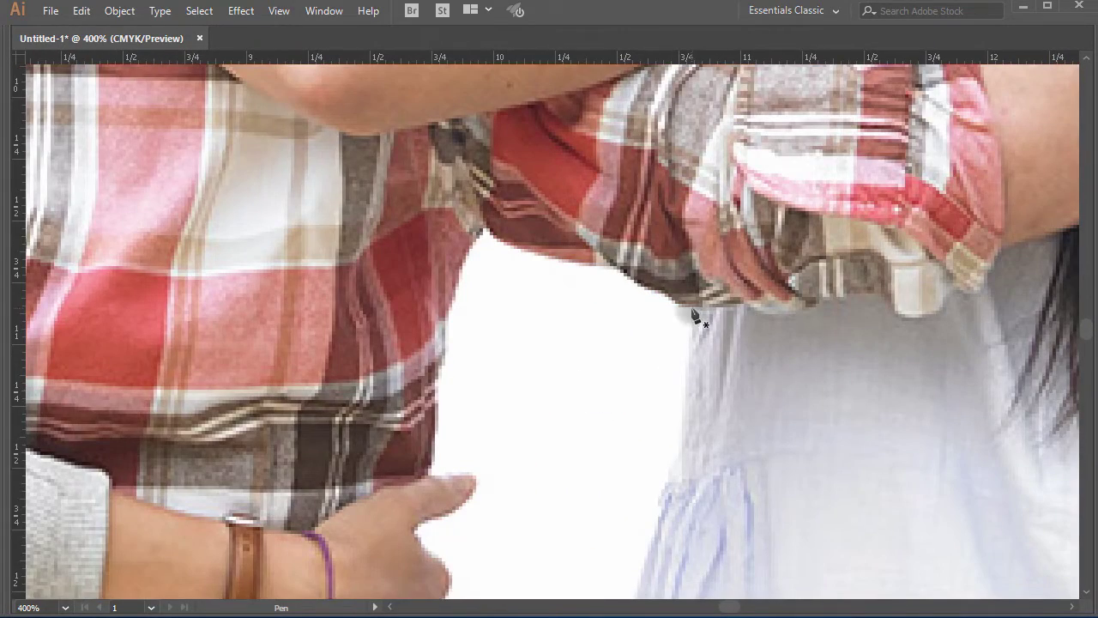
key(ctrl+space)
click(626, 297)
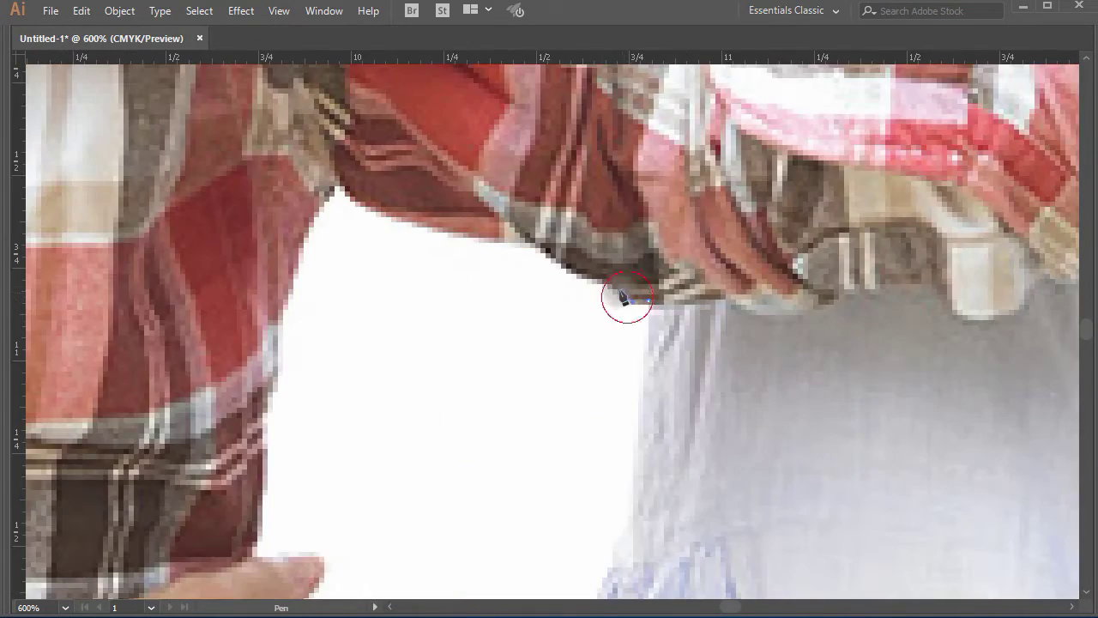
key(space)
drag(520, 329, 654, 399)
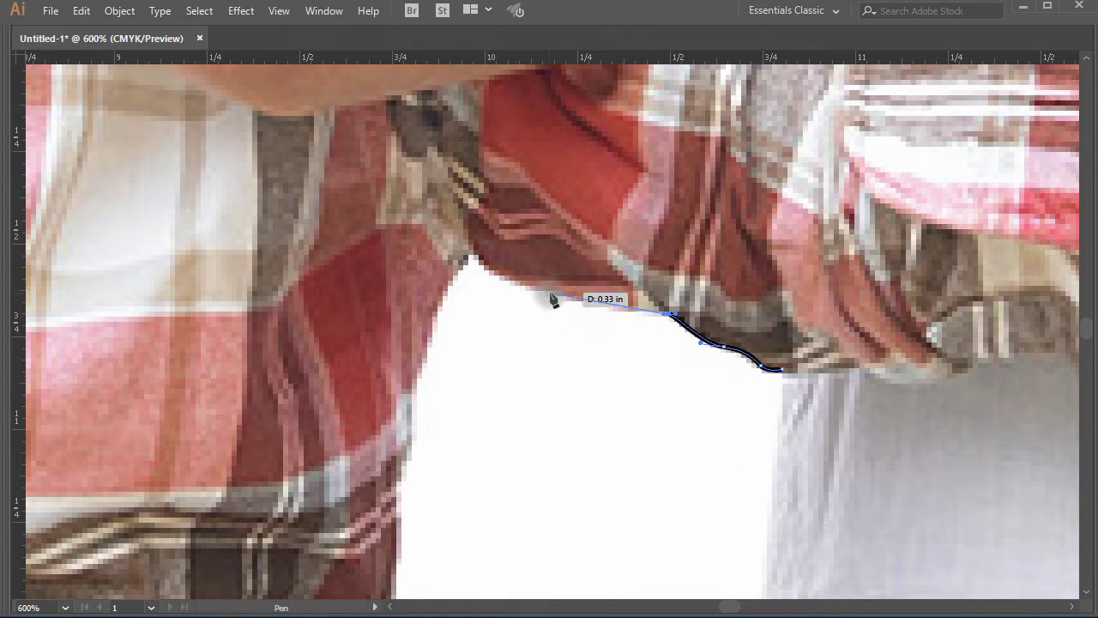
drag(550, 292, 503, 279)
- Trace the plaid shirt's side from the armpit down to the hand and around the thumb's tip
key(space)
drag(420, 369, 484, 307)
drag(477, 372, 472, 396)
key(space)
drag(476, 449, 559, 429)
key(ctrl+z)
click(517, 367)
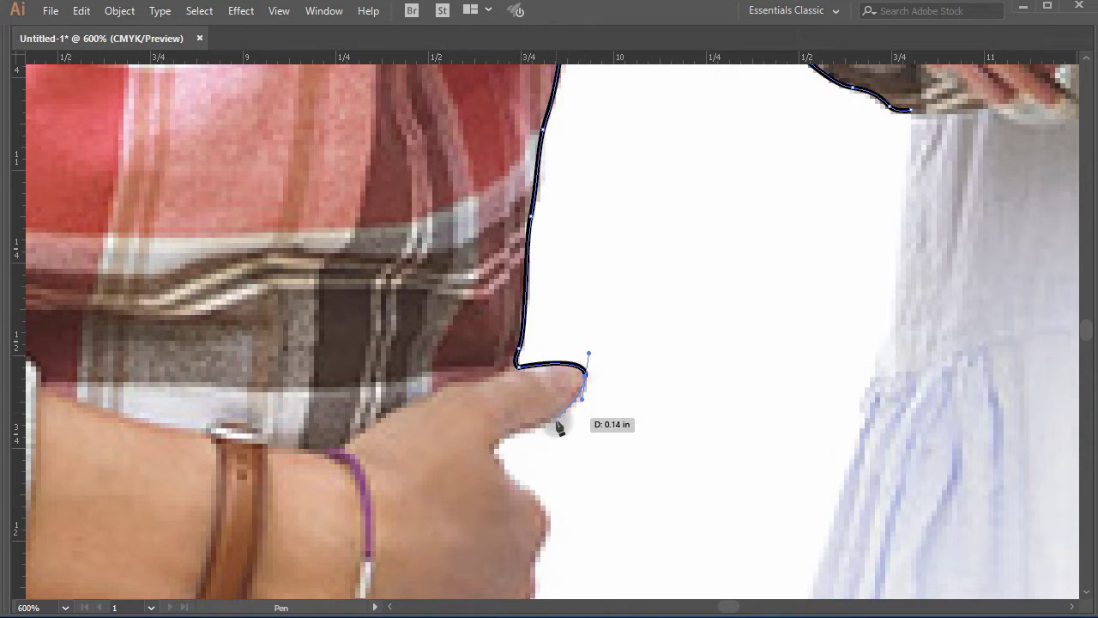
- Trace along the thumb's underside into the notch between thumb and hand, undoing misplaced anchors and placing a closer one
drag(496, 459, 609, 319)
key(space)
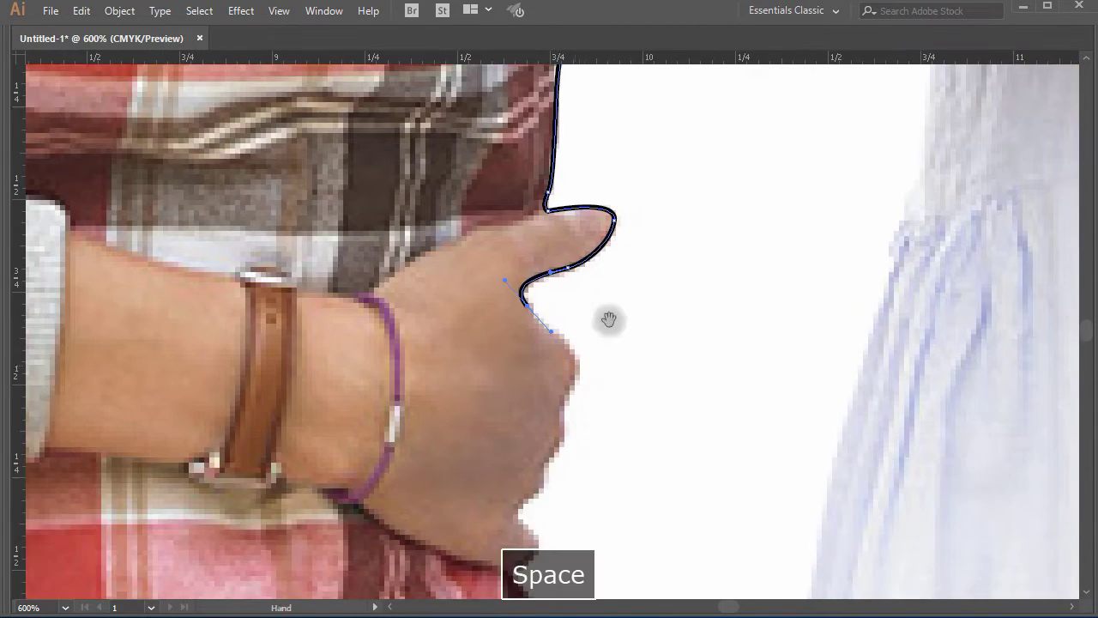
drag(576, 365, 576, 394)
key(ctrl+z)
key(ctrl+space)
ctrl+click(554, 371)
ctrl+click(552, 358)
key(ctrl+z)
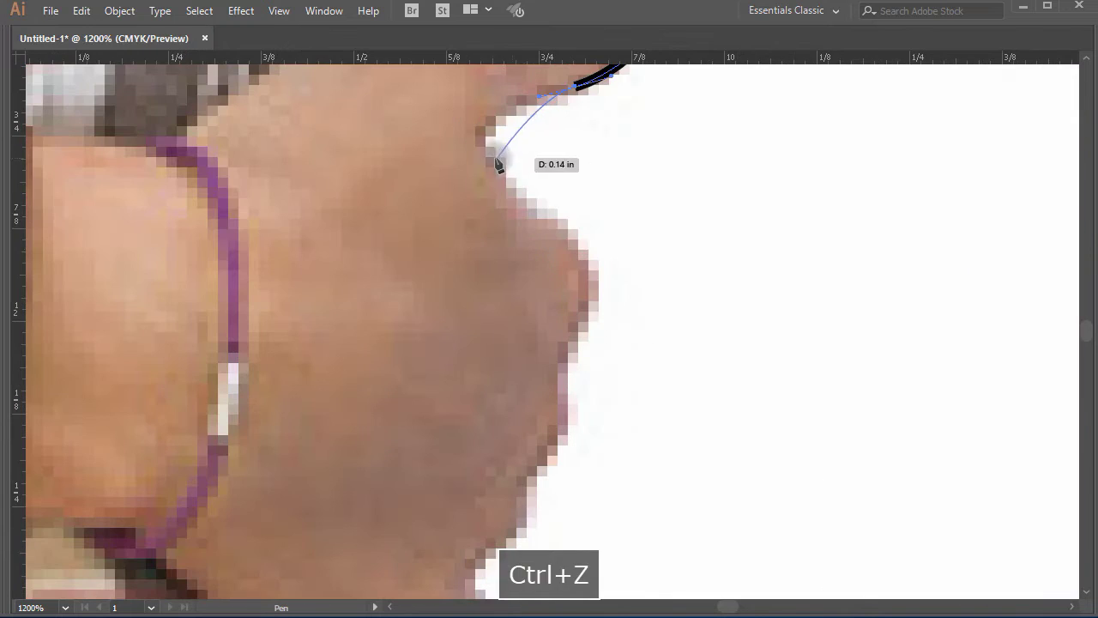
mouse_move(491, 156)
mouse_down()
mouse_move(514, 198)
mouse_move(527, 192)
mouse_up()
key(ctrl+z)
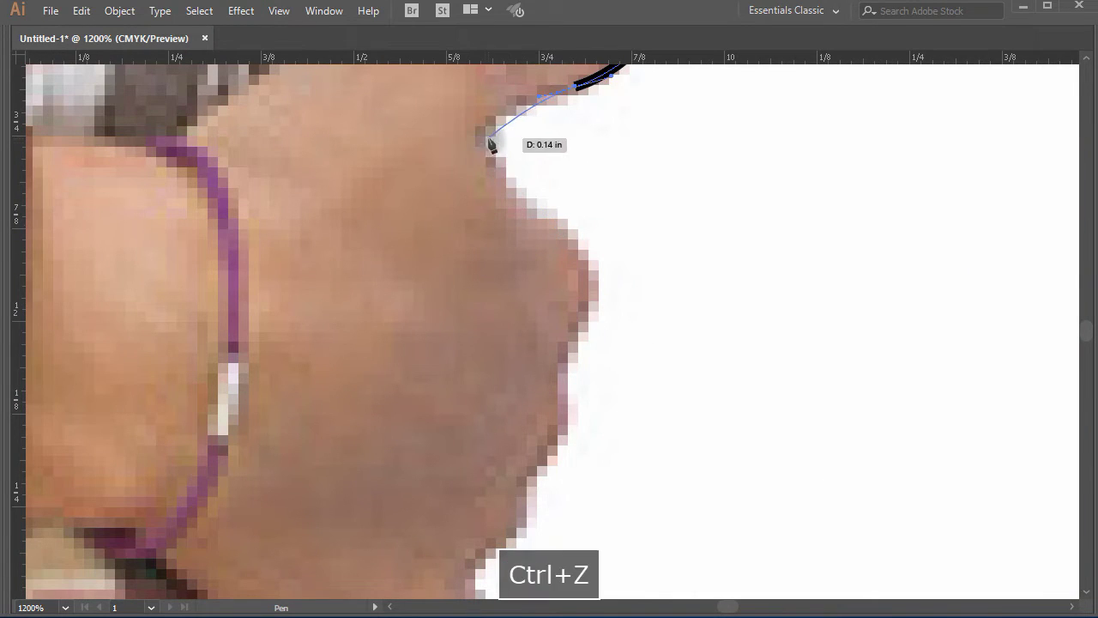
drag(486, 139, 490, 163)
- Trace the curved knuckles of the hand below the thumb notch, undoing misplaced anchors
drag(536, 206, 557, 219)
drag(593, 284, 584, 304)
drag(564, 359, 569, 379)
key(space)
drag(603, 402, 636, 294)
mouse_move(592, 332)
mouse_down()
mouse_move(570, 356)
mouse_move(560, 397)
mouse_move(578, 345)
mouse_up()
key(ctrl+z)
key(ctrl+z)
key(ctrl+z)
key(ctrl+z)
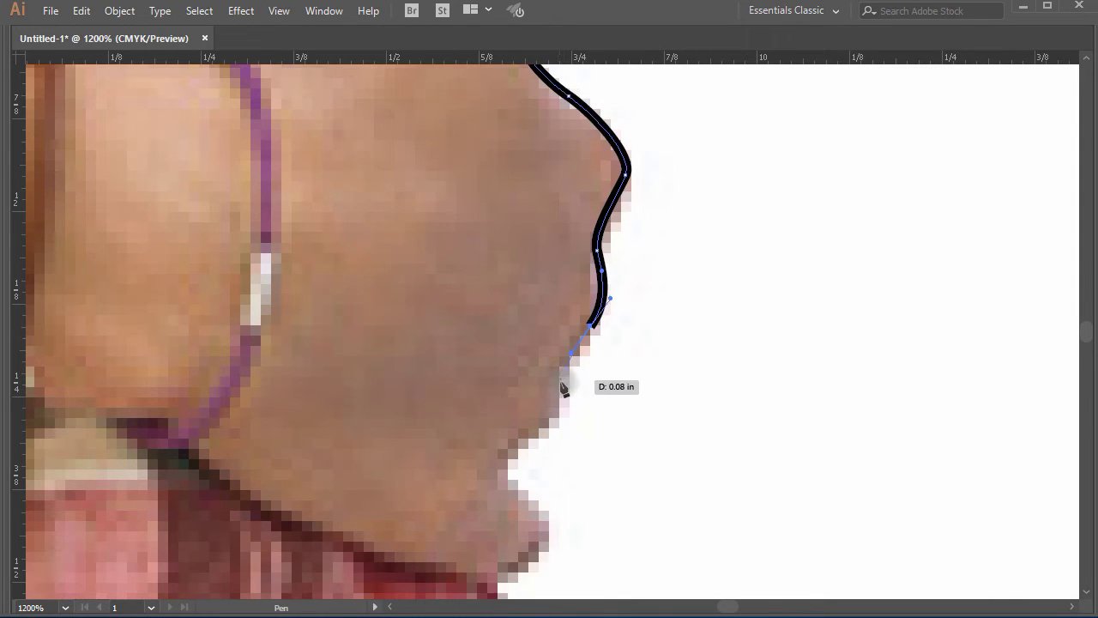
- Trace the lower fingers around the fingertip and back to the plaid shirt's edge
drag(563, 392, 560, 409)
key(space)
drag(620, 415, 650, 349)
mouse_move(569, 369)
mouse_down()
mouse_move(545, 380)
mouse_move(557, 437)
mouse_up()
key(space)
drag(566, 479, 618, 381)
drag(620, 383, 605, 410)
click(573, 426)
- Trace the plaid shirt's side below the hand toward the top of the green background
key(space)
mouse_move(639, 520)
mouse_down()
mouse_move(569, 204)
mouse_move(576, 232)
mouse_up()
drag(613, 294, 633, 311)
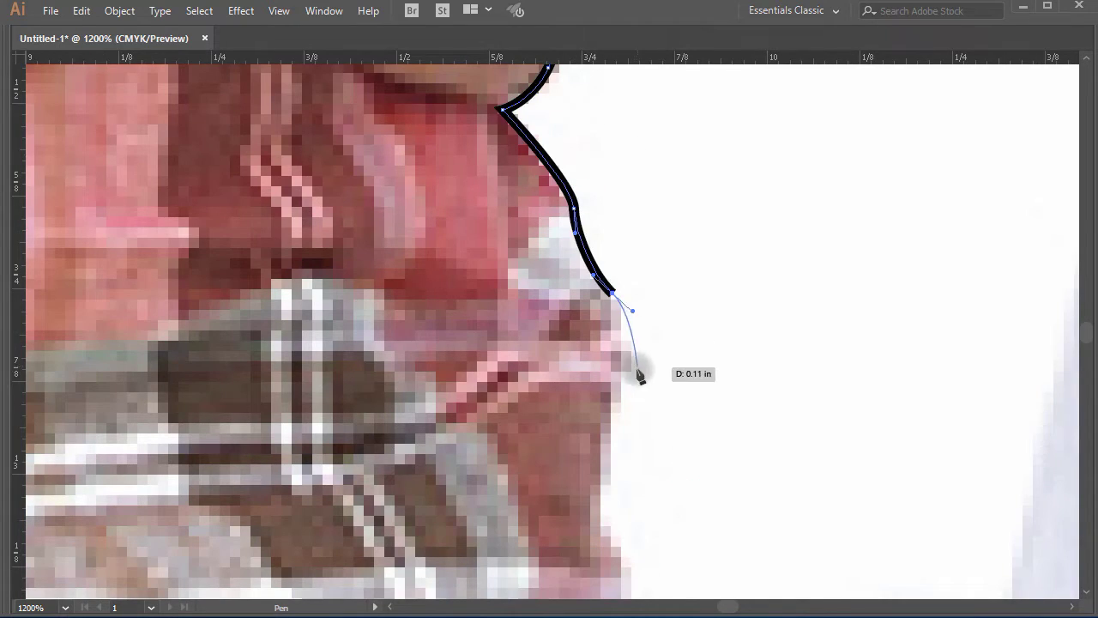
drag(610, 428, 608, 443)
key(space)
drag(625, 390, 569, 249)
drag(552, 391, 566, 435)
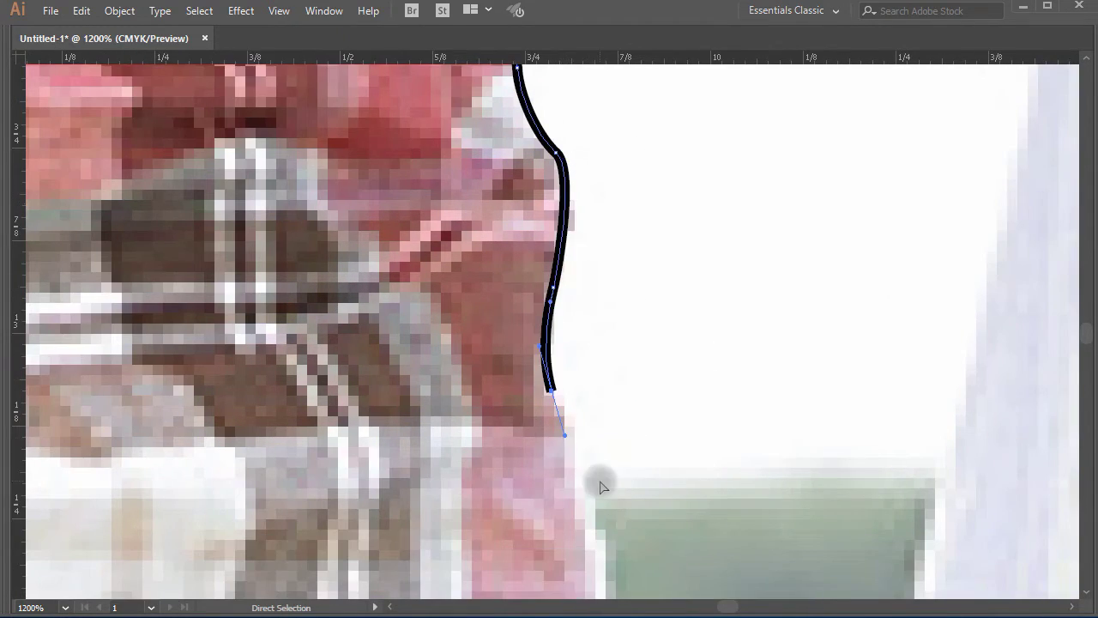
- Trace the plaid shirt's lower side past its hem corner to the waistband of the black jeans
key(ctrl+minus)
key(ctrl+minus)
key(ctrl+minus)
key(ctrl+minus)
key(ctrl+minus)
key(ctrl+minus)
key(ctrl+space)
drag(507, 312, 621, 477)
drag(536, 265, 535, 312)
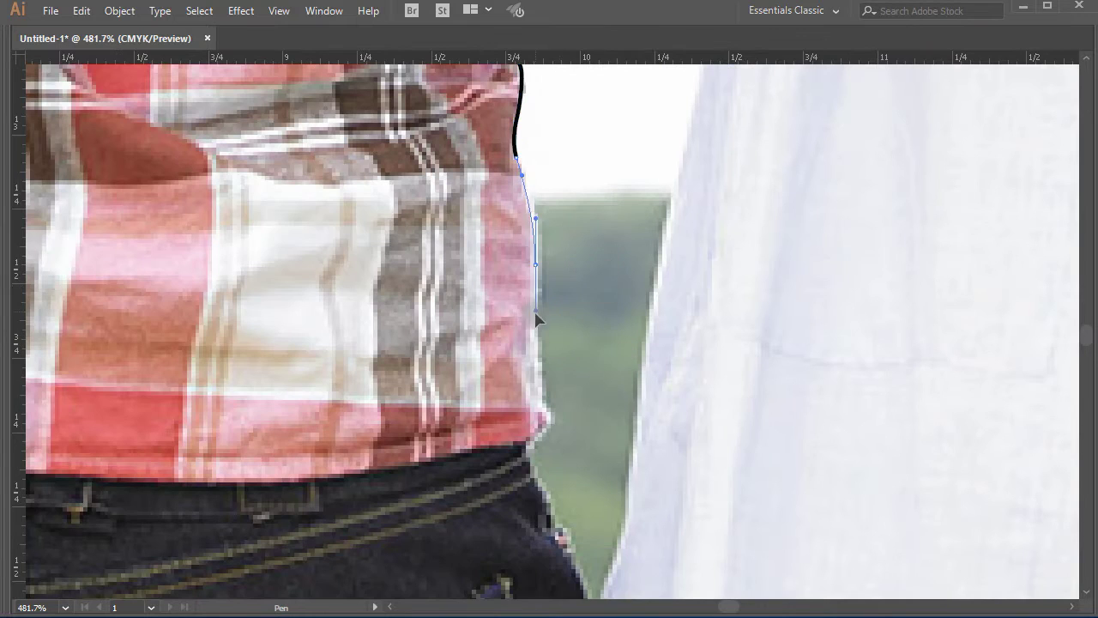
drag(533, 476, 541, 484)
- Trace the black jeans' hip down to the point where it meets the white dress
key(space)
drag(602, 538, 572, 407)
drag(553, 452, 559, 469)
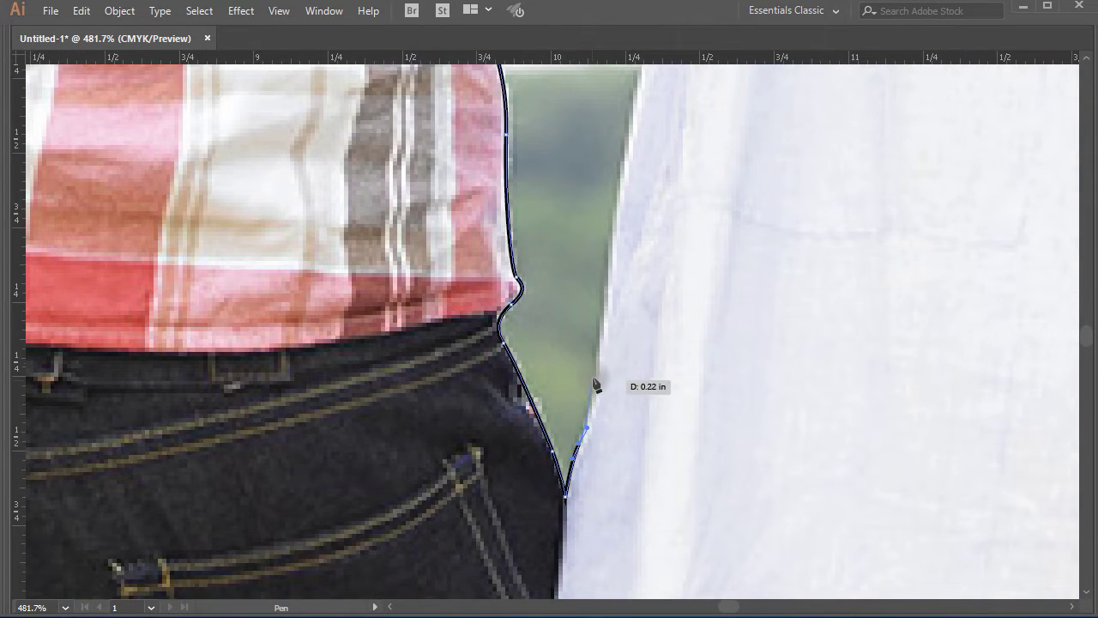
- Trace the white dress's side upward from the black jeans toward the dress's waist seam
drag(602, 348, 610, 303)
drag(623, 191, 649, 124)
key(space)
key(space)
drag(706, 153, 610, 425)
drag(583, 242, 600, 173)
click(616, 110)
key(space)
drag(650, 115, 574, 245)
- Trace the white dress's upper side to the plaid sleeve, redoing misplaced anchors, and close the gap's outline
key(ctrl+z)
drag(583, 204, 609, 136)
key(ctrl+z)
key(space)
drag(615, 129, 637, 412)
click(635, 301)
key(ctrl+z)
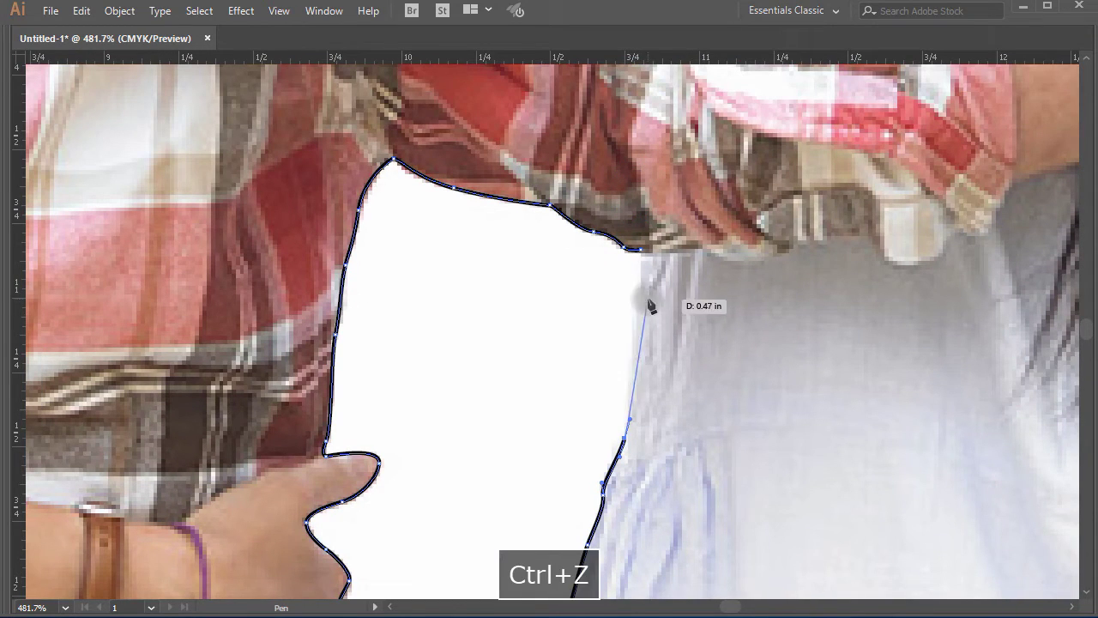
click(640, 280)
- Start outlining the gap beside the white dress, tracing the bare arm from the navy shirt to the armpit and dress edge
key(ctrl+minus)
key(ctrl+minus)
key(ctrl+minus)
key(ctrl+minus)
key(ctrl+minus)
key(ctrl+minus)
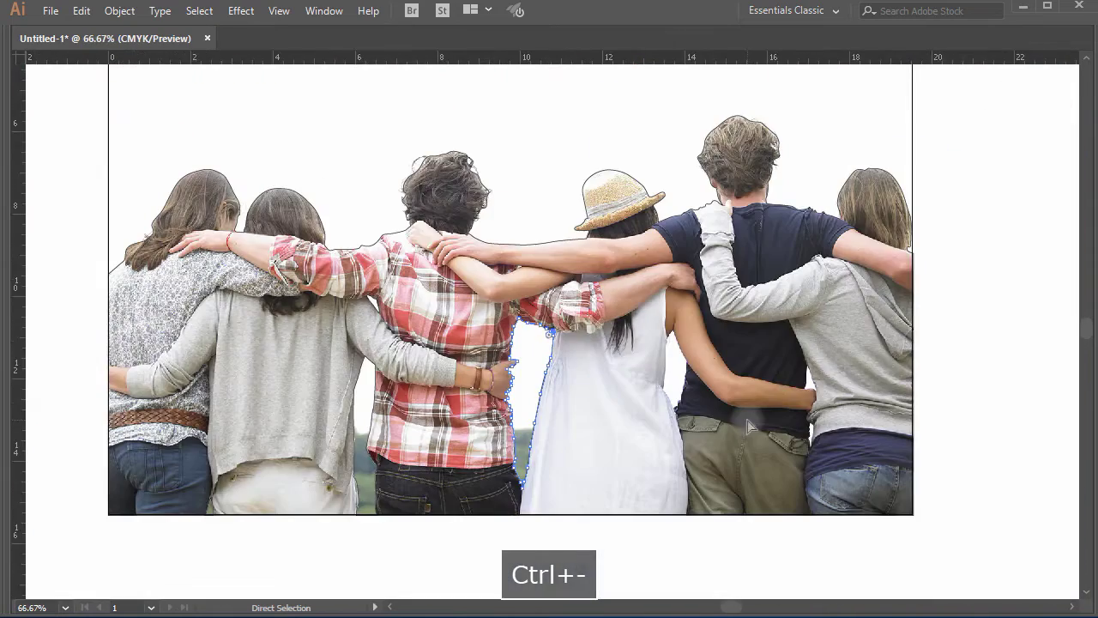
key(ctrl+space)
drag(621, 297, 720, 410)
click(583, 341)
key(space)
drag(606, 323, 642, 429)
click(656, 412)
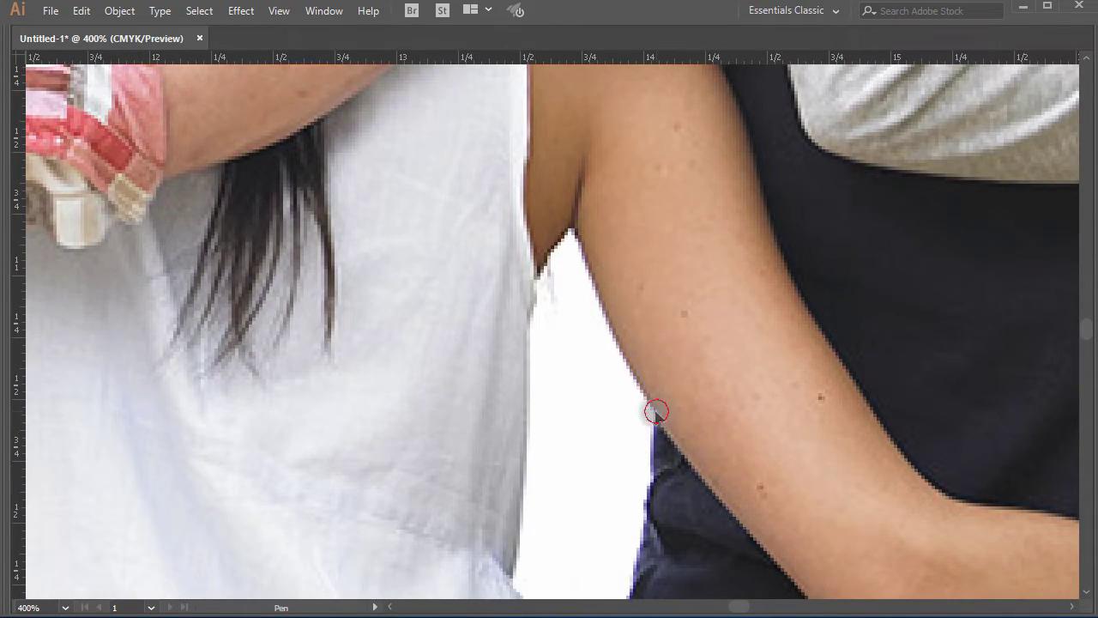
key(ctrl+z)
drag(608, 318, 533, 297)
click(533, 285)
- Trace the white dress's side from below the armpit down to its waist seam
key(space)
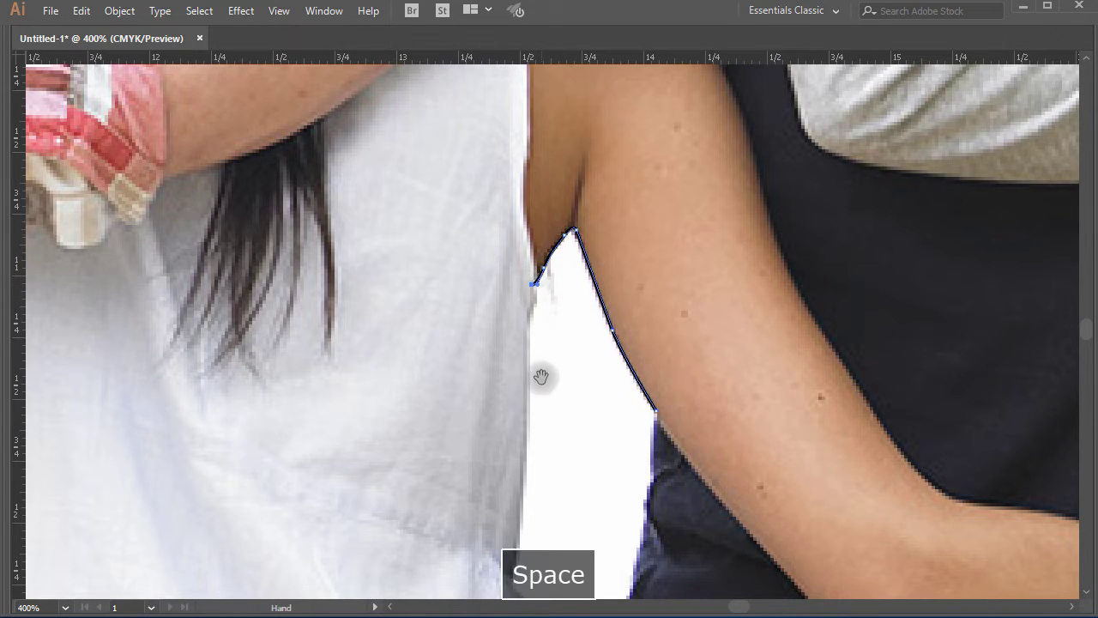
drag(542, 378, 558, 332)
drag(545, 273, 534, 293)
click(546, 273)
key(space)
drag(549, 501, 559, 341)
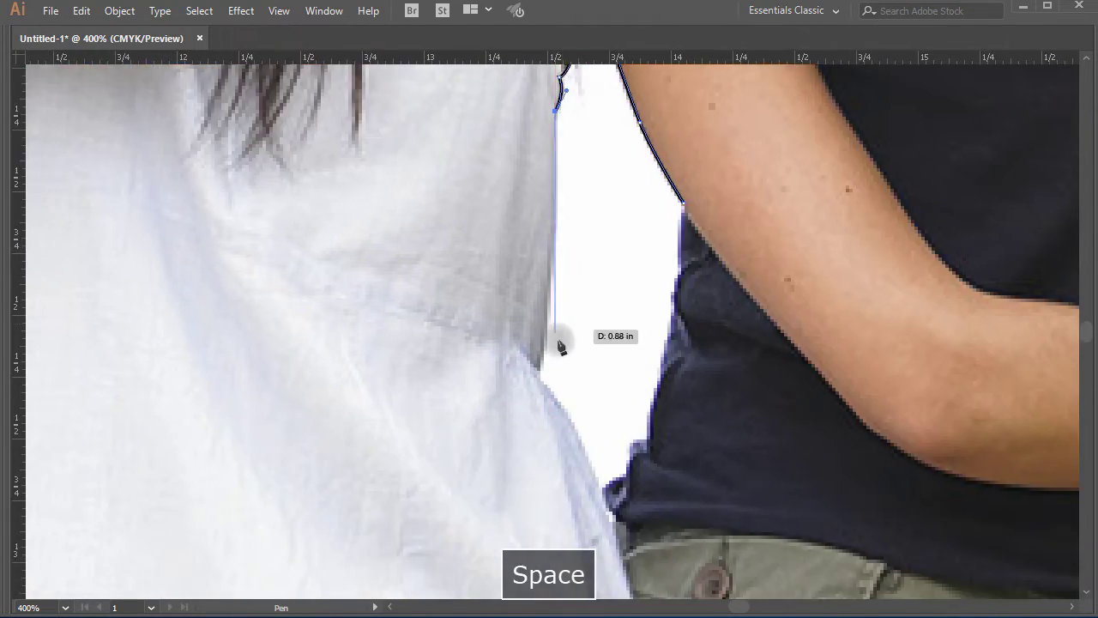
drag(546, 297, 544, 309)
click(540, 371)
- Trace the flared part of the white dress from the waist seam down to the navy shirt's hem, ending in a corner
key(space)
drag(612, 442, 598, 346)
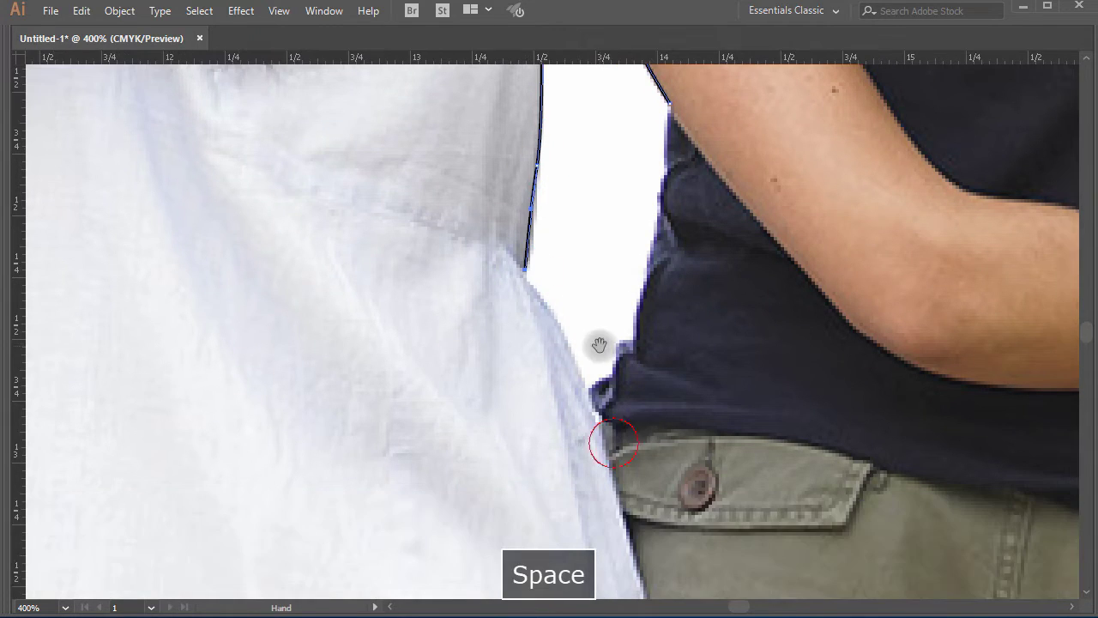
key(ctrl+space)
ctrl+click(577, 319)
click(475, 277)
key(space)
drag(581, 400, 547, 329)
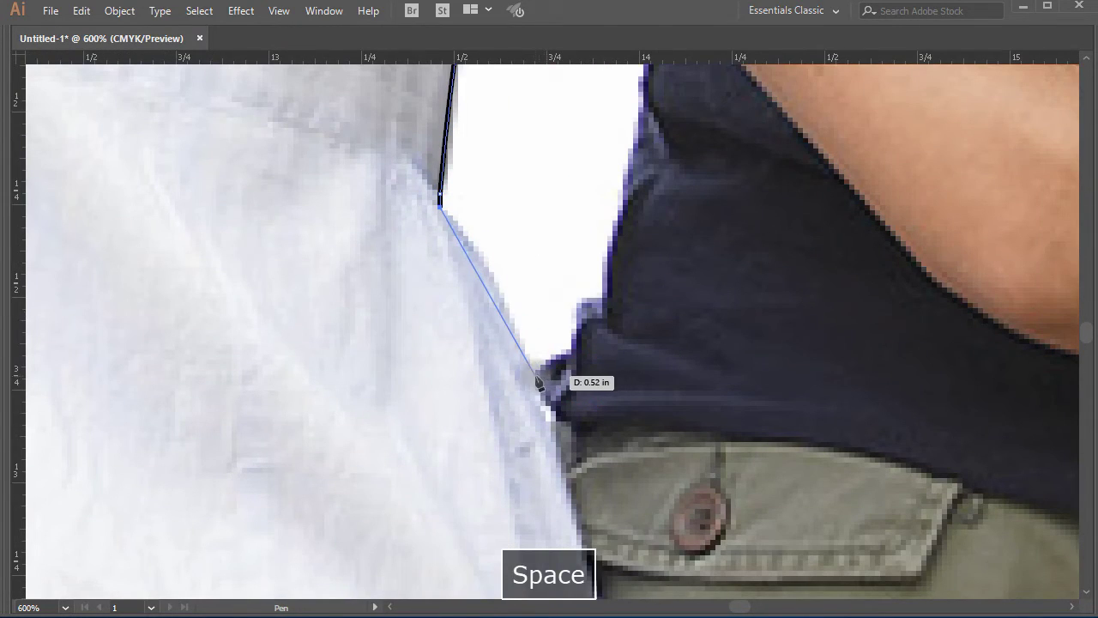
drag(532, 371, 559, 462)
click(532, 371)
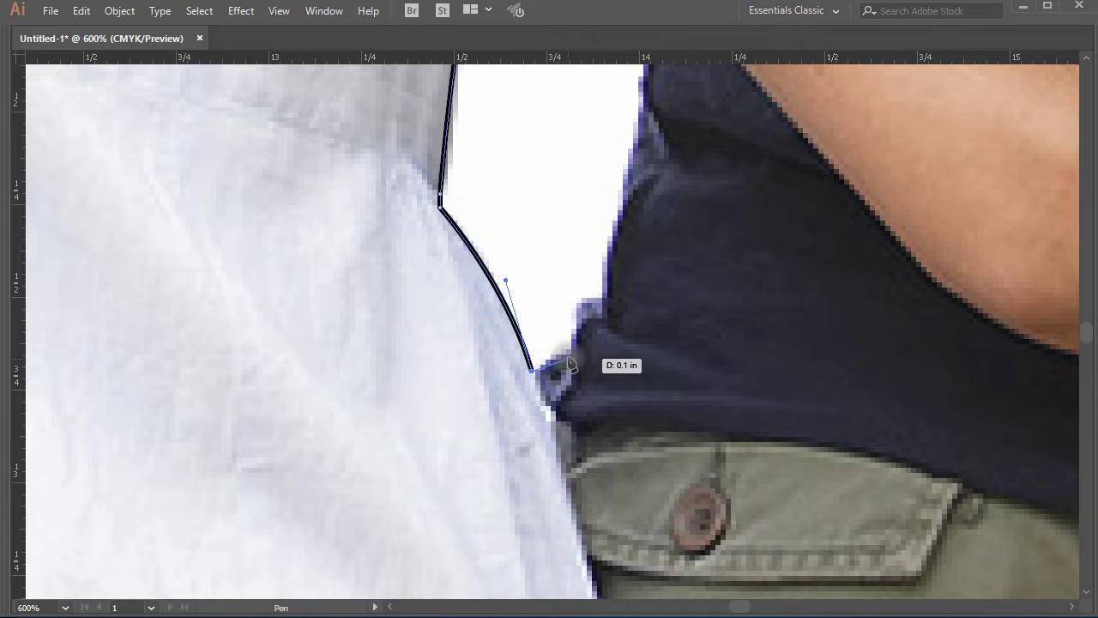
- Trace the navy shirt's folds and side from the hem up to the bare arm, completing the gap's outline
drag(568, 355, 583, 356)
drag(574, 313, 605, 290)
key(space)
drag(611, 233, 607, 260)
key(space)
click(610, 201)
key(space)
drag(666, 427, 702, 144)
key(ctrl+z)
click(632, 228)
- Outline the tiny white gap between the dress and the navy shirt's hem, undoing misplaced anchors
key(space)
key(ctrl+space)
drag(502, 342, 617, 409)
click(570, 266)
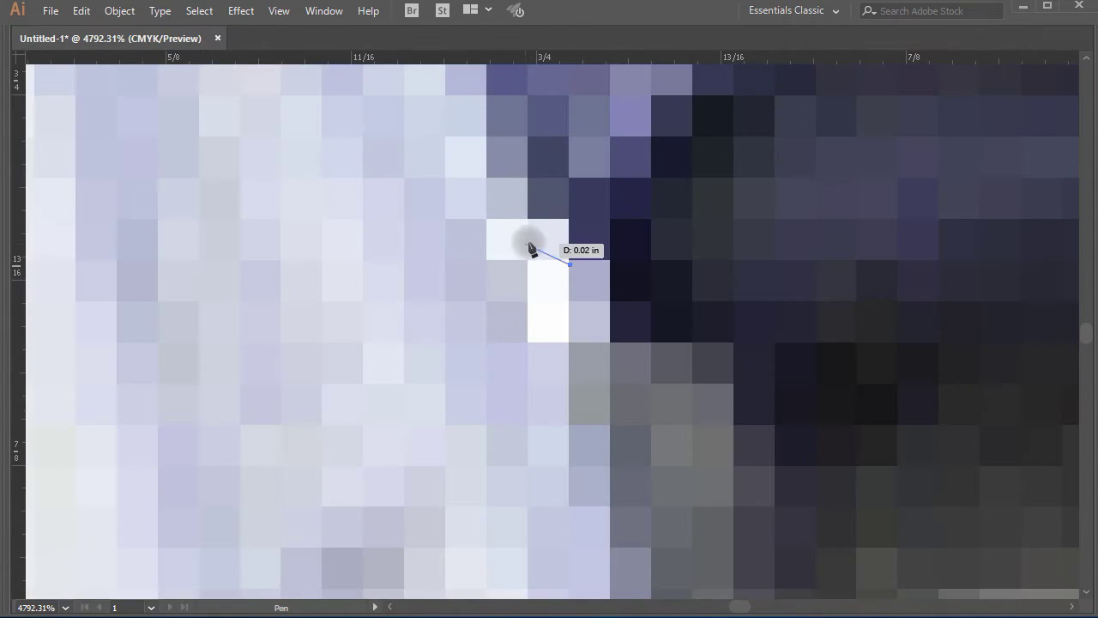
drag(531, 240, 518, 265)
drag(531, 347, 548, 349)
drag(597, 339, 599, 307)
key(ctrl+z)
key(ctrl+z)
key(ctrl+z)
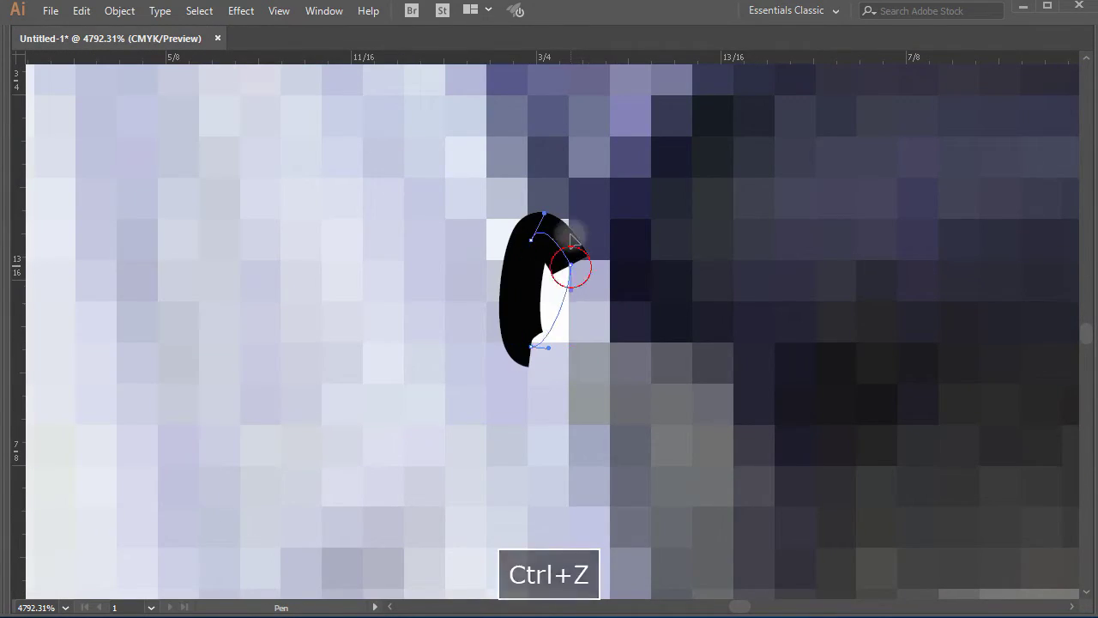
- Zoom out to 100% to check the group for remaining background gaps
key(ctrl+minus)
key(ctrl+minus)
key(ctrl+minus)
key(ctrl+minus)
key(ctrl+minus)
key(ctrl+minus)
key(ctrl+minus)
key(ctrl+minus)
key(ctrl+minus)
key(ctrl+minus)
key(ctrl+minus)
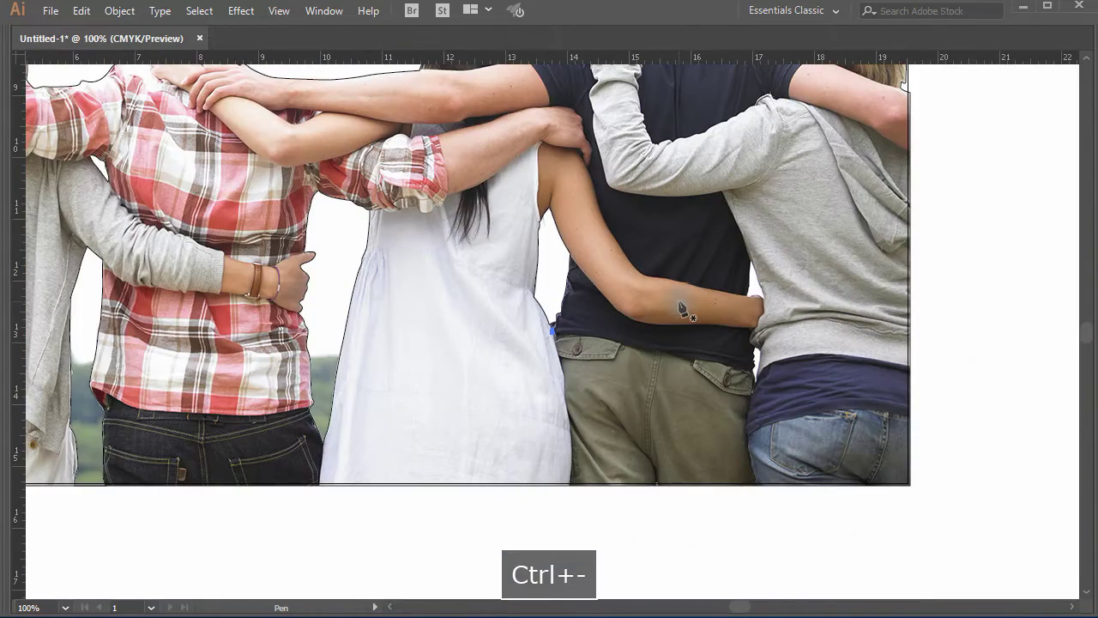
- Outline the small triangular white gap between the navy shirt, the forearm and the grey hoodie with the Pen tool
key(ctrl+space)
drag(679, 216, 843, 353)
click(504, 331)
click(501, 307)
click(628, 299)
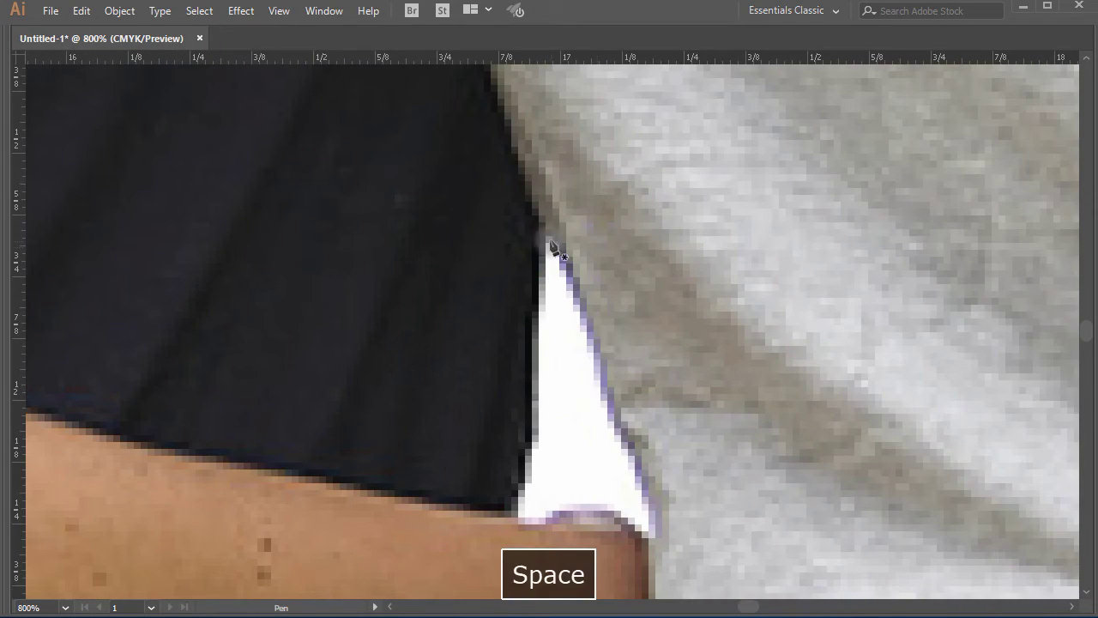
click(548, 236)
drag(535, 414, 536, 437)
drag(522, 490, 525, 528)
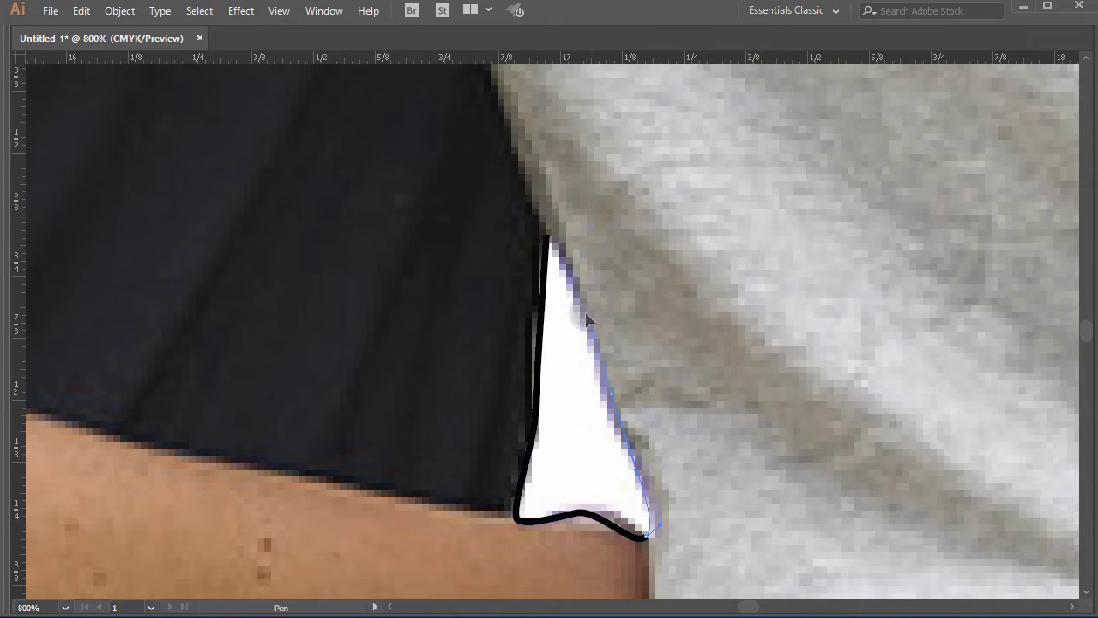
drag(547, 235, 554, 248)
click(547, 238)
key(space)
drag(653, 562, 487, 374)
key(a)
- Trace the rounded top and wavy navy-shirt side of the narrow white gap below the grey hoodie's hem fold
key(ctrl+minus)
key(ctrl+minus)
key(ctrl+minus)
key(ctrl+minus)
key(ctrl+minus)
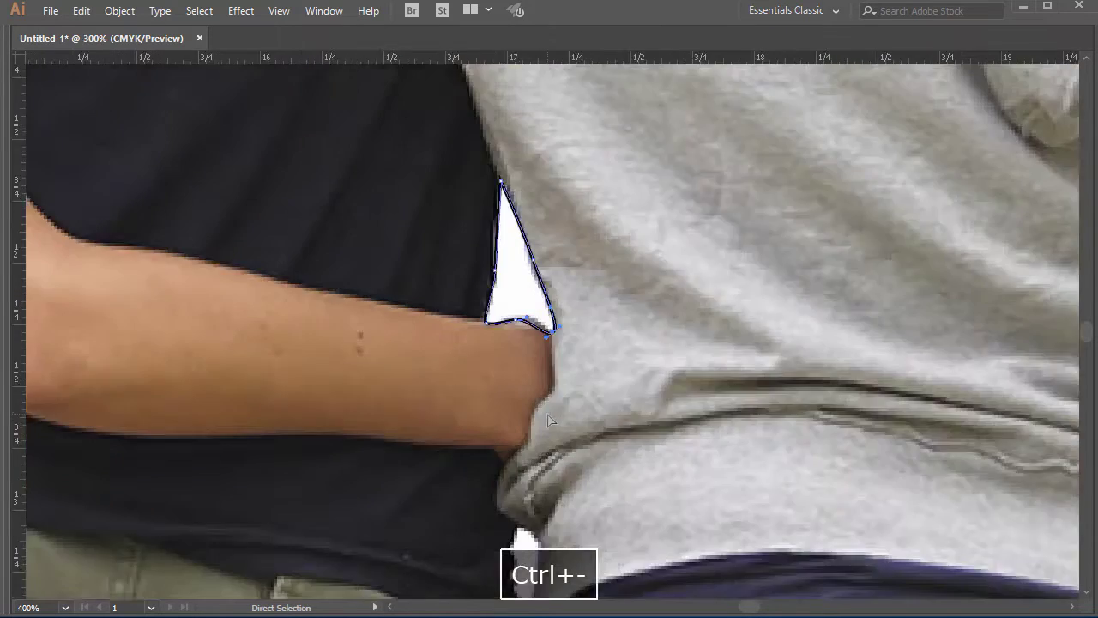
key(ctrl+space)
drag(586, 452, 586, 452)
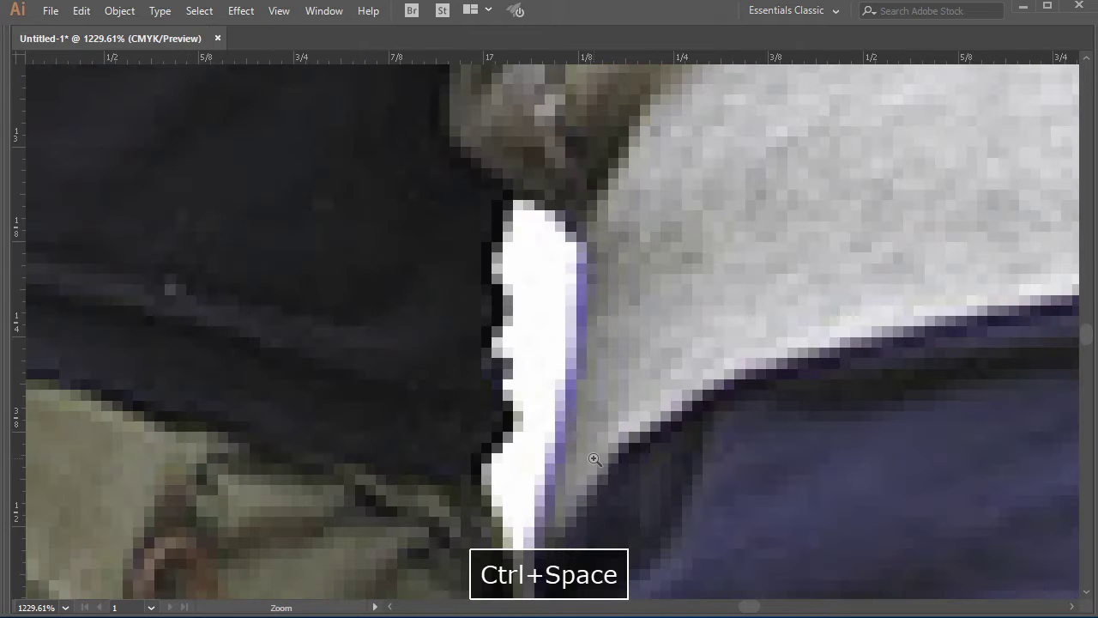
drag(592, 390, 593, 363)
drag(566, 217, 543, 186)
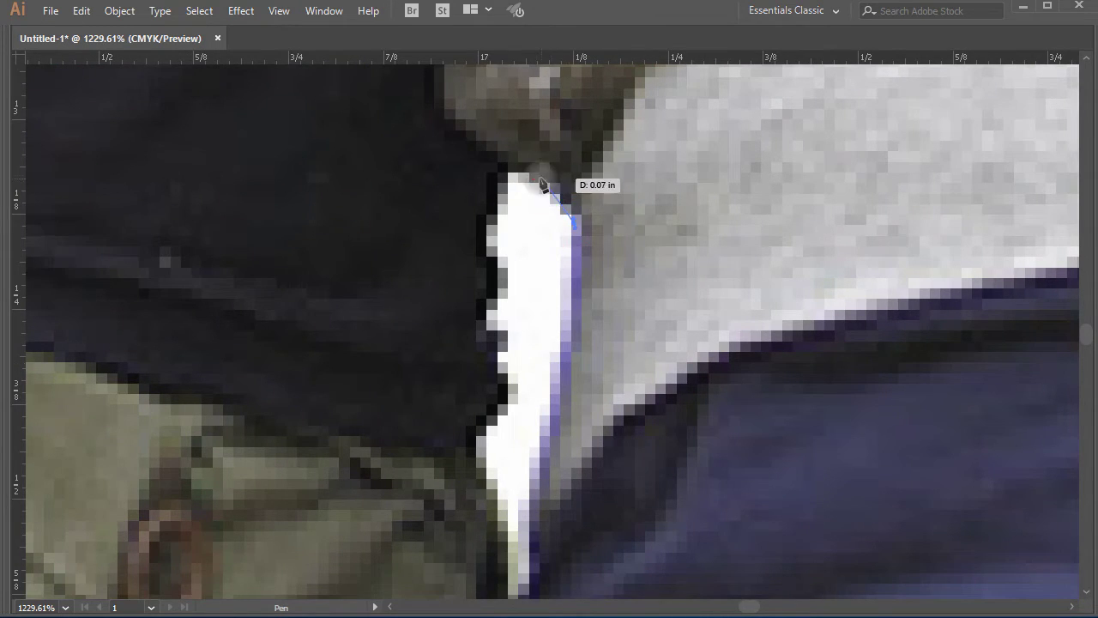
drag(489, 215, 490, 245)
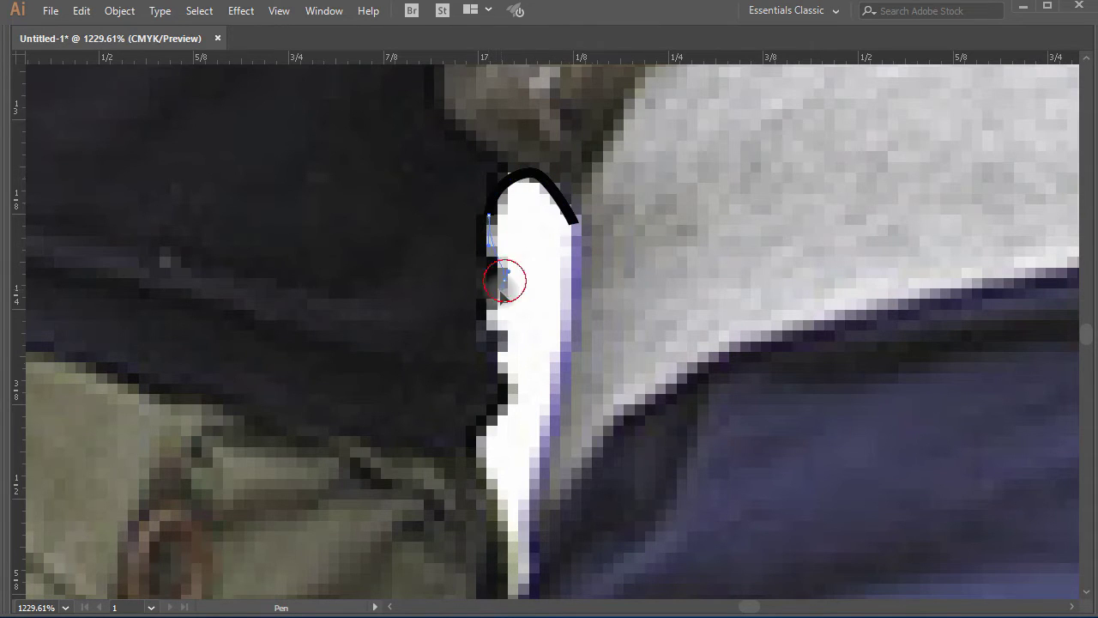
drag(502, 289, 490, 293)
drag(500, 341, 508, 355)
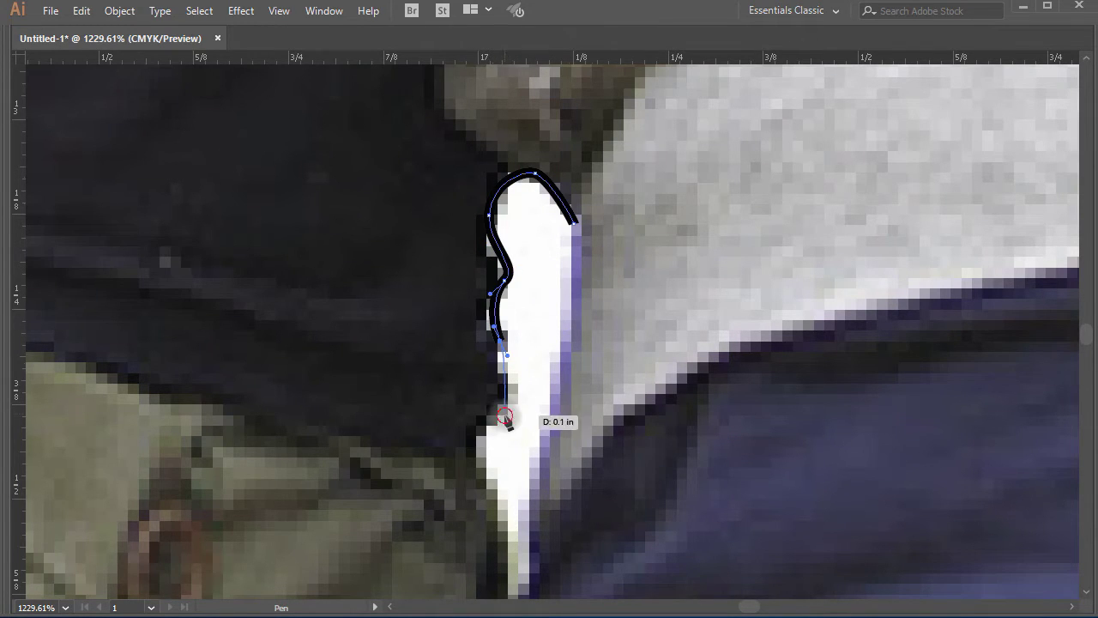
drag(504, 416, 476, 436)
key(ctrl+z)
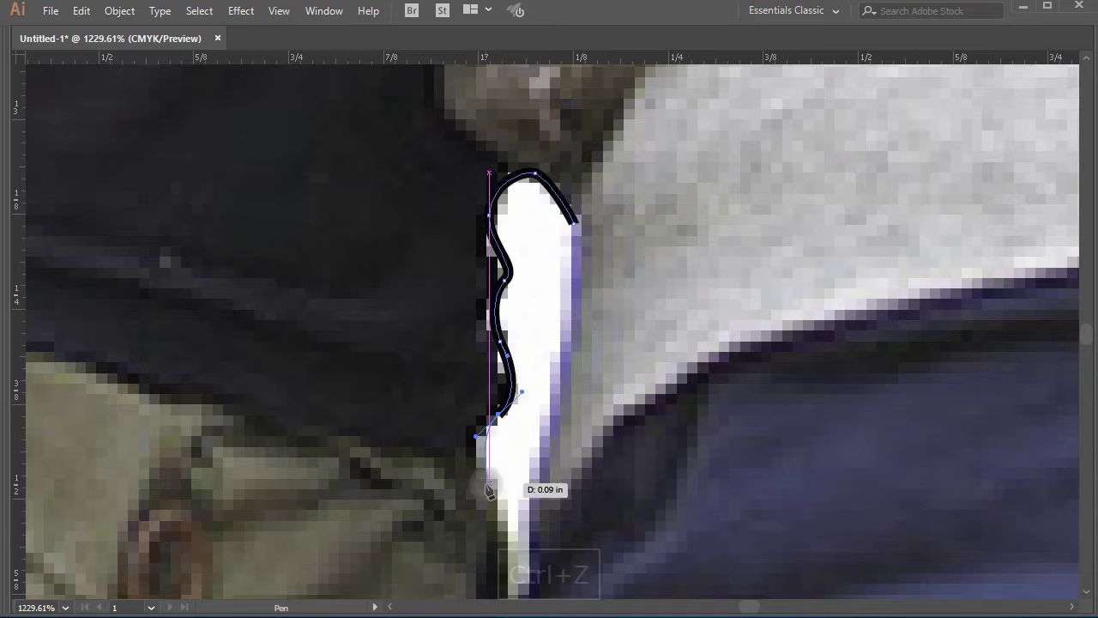
- Trace the narrow gap down to its pointed tip and back up along the hoodie, closing the outline
drag(490, 490, 534, 437)
key(space)
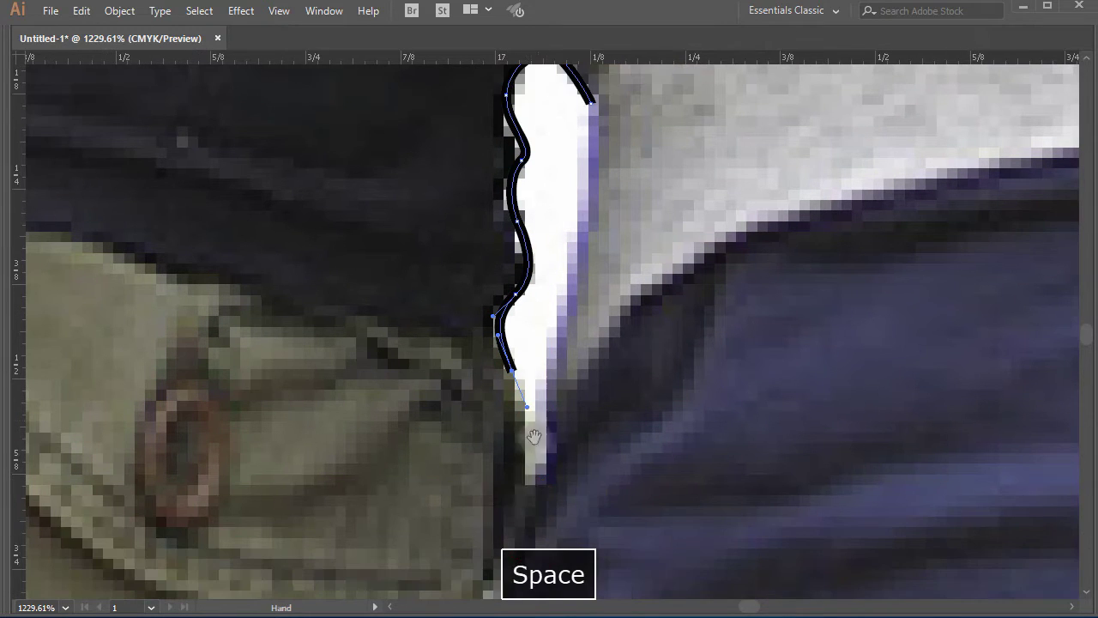
drag(525, 481, 527, 502)
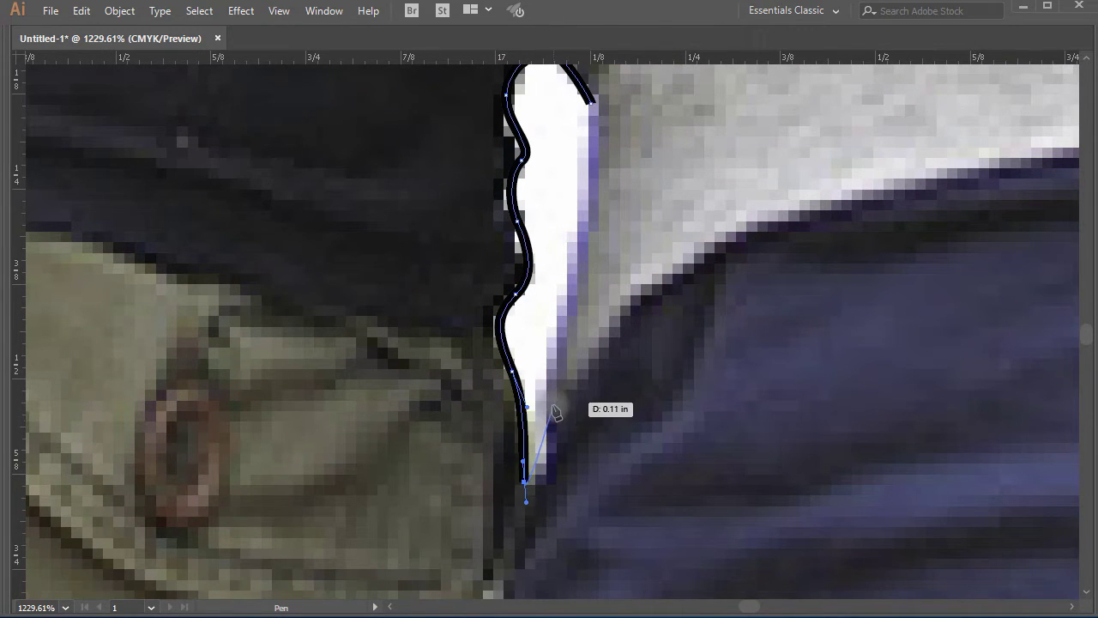
click(547, 397)
click(581, 236)
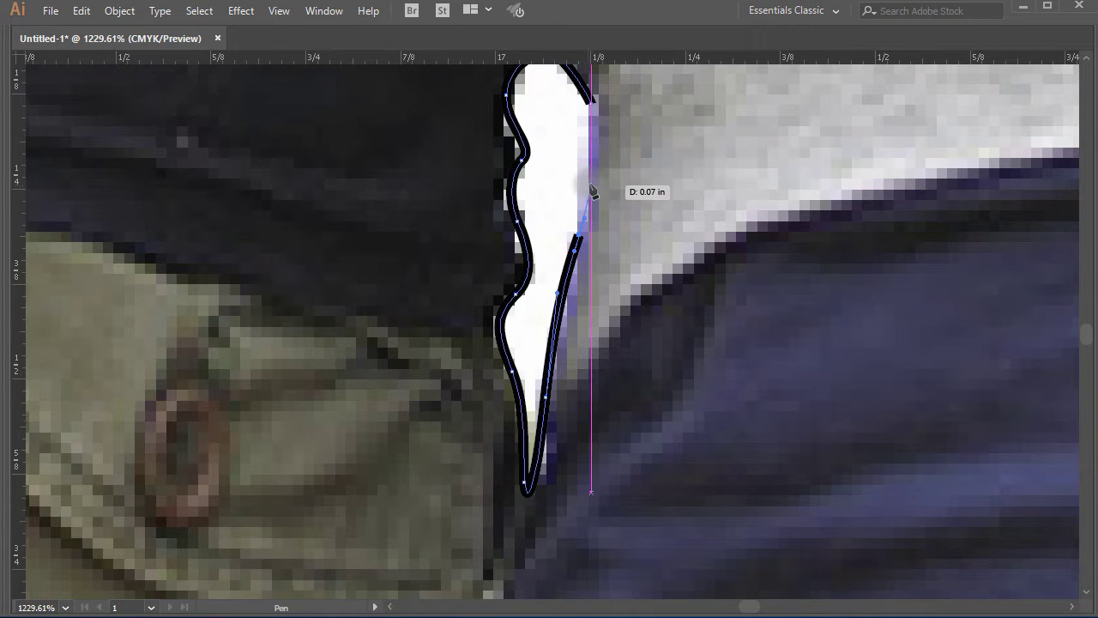
key(space)
drag(637, 206, 653, 366)
drag(610, 260, 604, 197)
- Zoom out to the whole group and examine the photo for background gaps that are still untraced
key(ctrl+minus)
key(ctrl+minus)
key(ctrl+minus)
key(ctrl+minus)
key(ctrl+minus)
key(ctrl+minus)
key(ctrl+minus)
key(ctrl+minus)
key(ctrl+minus)
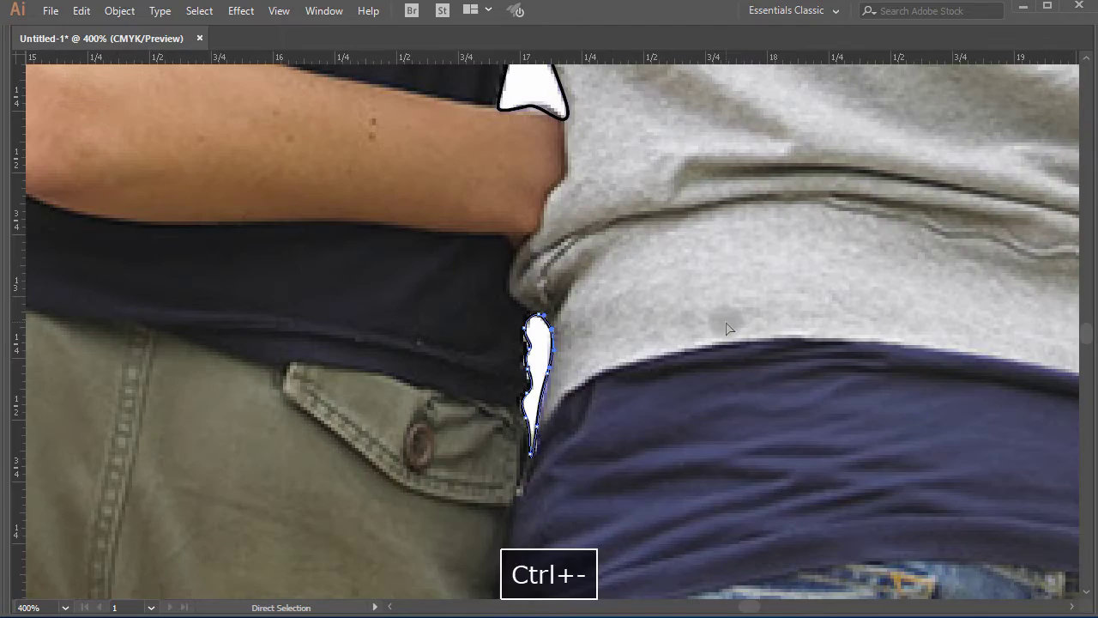
key(ctrl+minus)
key(ctrl+minus)
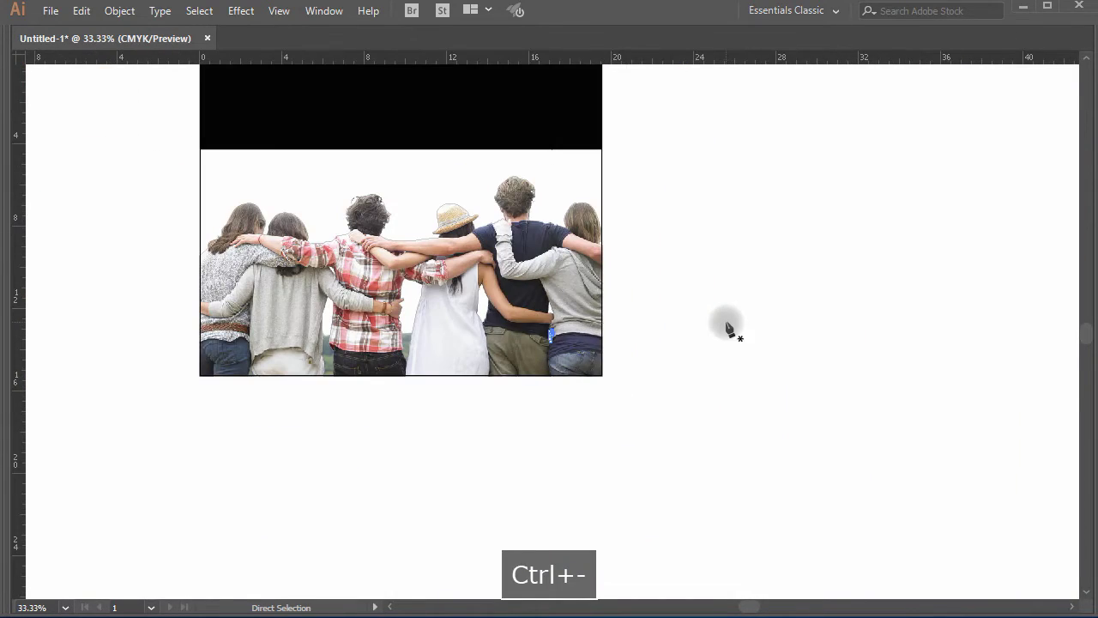
key(ctrl+space)
ctrl+click(432, 326)
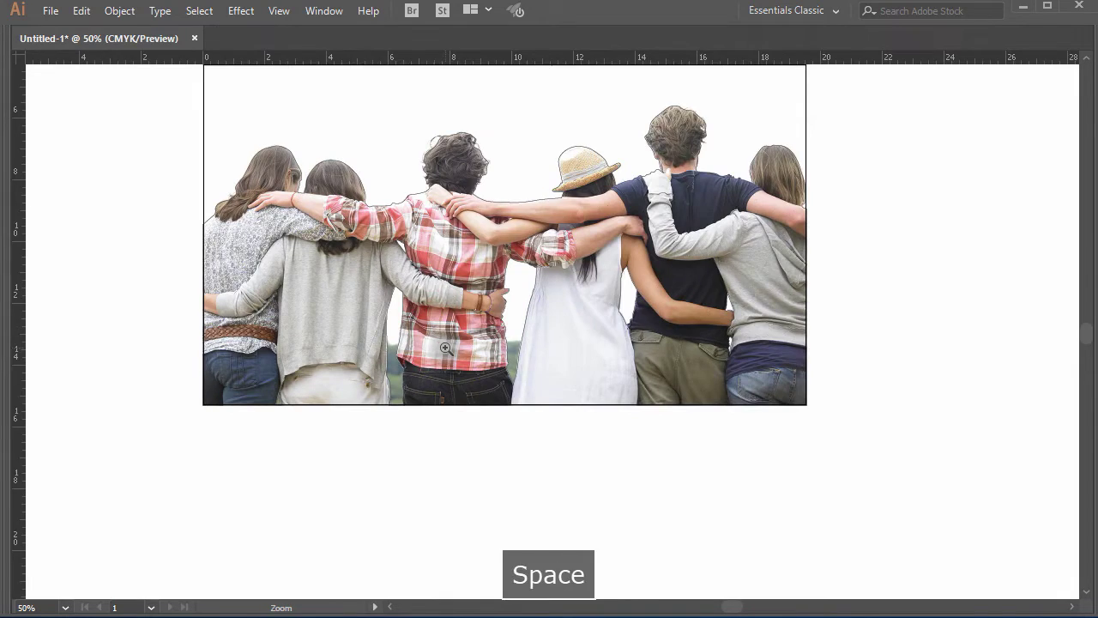
ctrl+click(446, 348)
drag(654, 437, 532, 499)
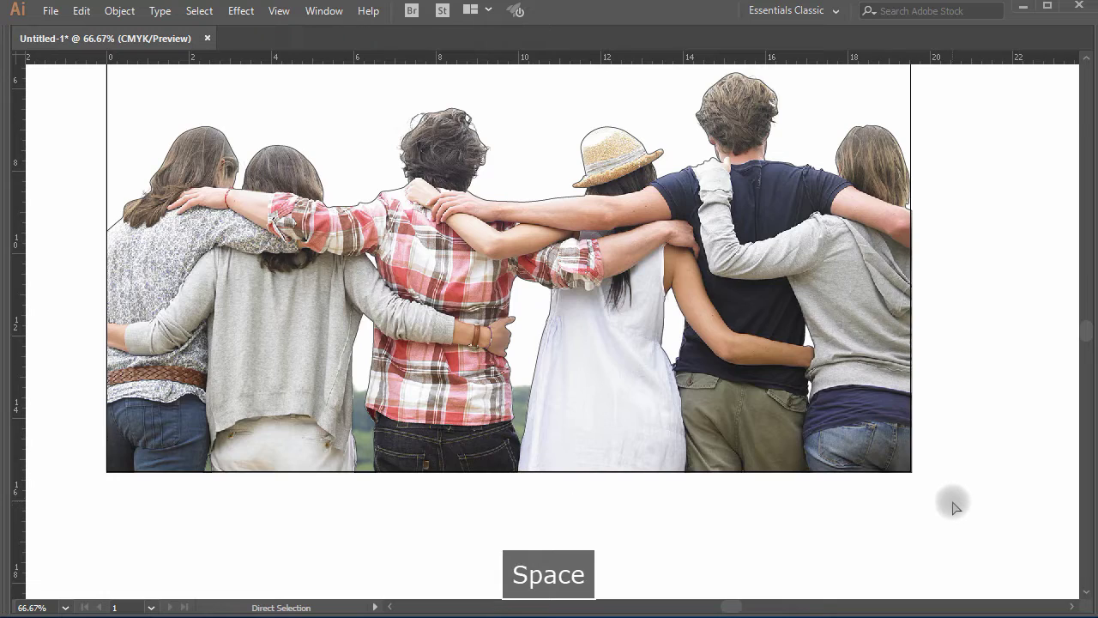
- Examine all traced paths in Outline view, then return to the normal preview
key(ctrl+y)
key(ctrl+minus)
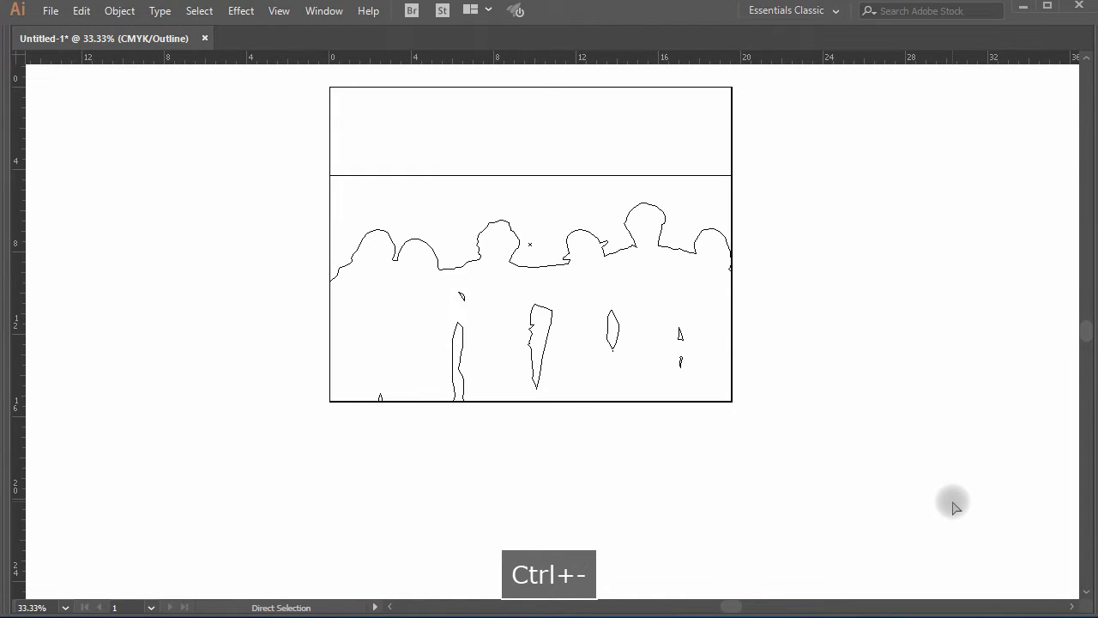
key(ctrl+y)
key(ctrl+y)
key(z)
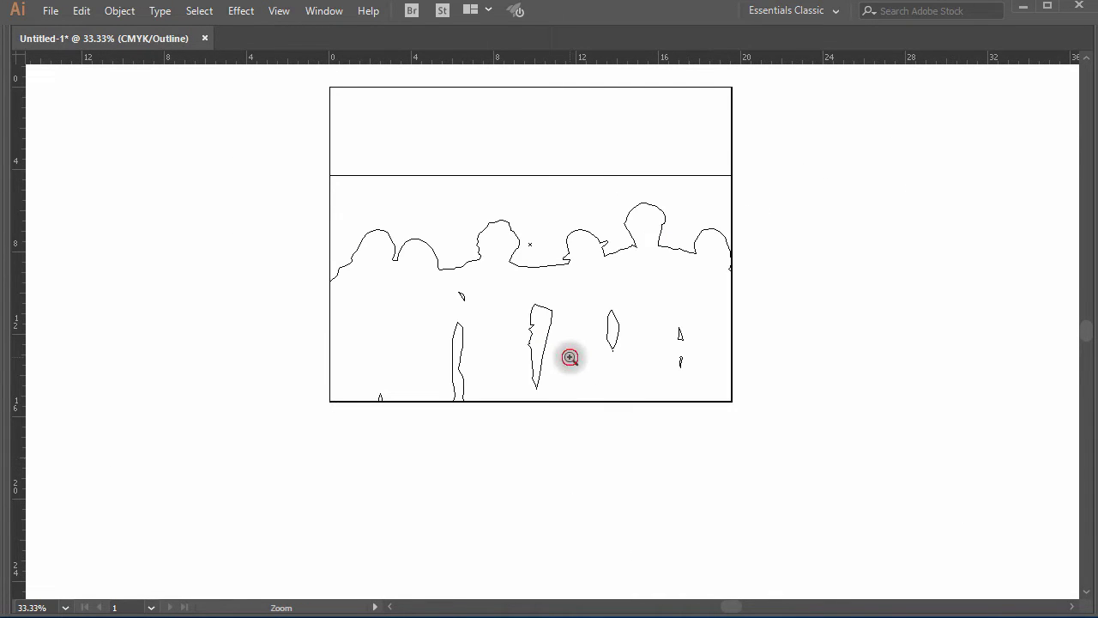
click(570, 357)
key(ctrl+space)
key(ctrl+y)
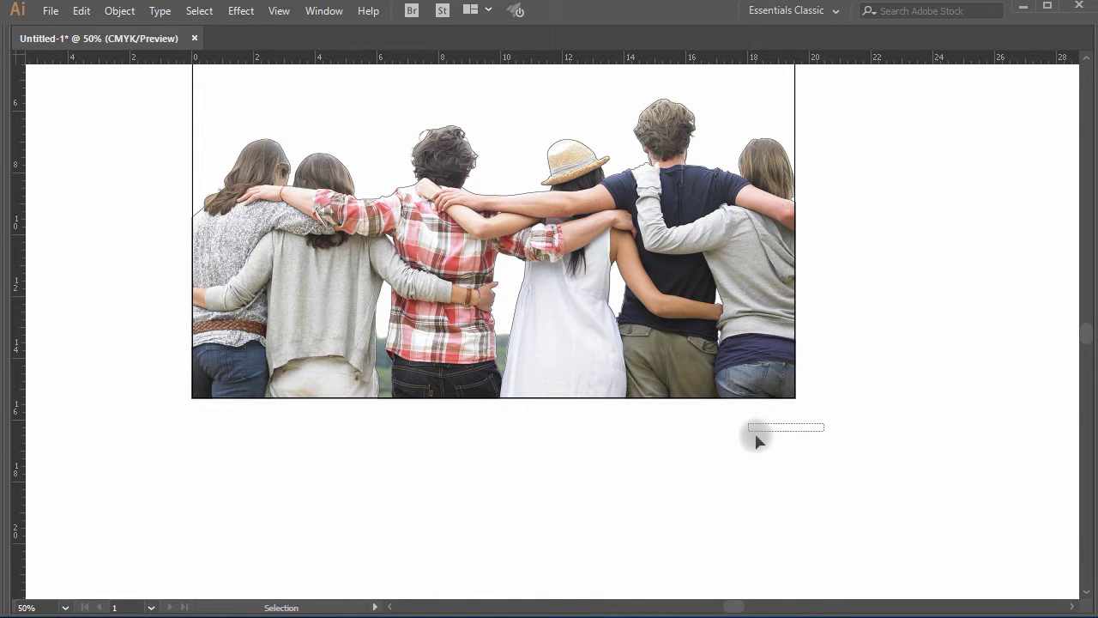
- Select all the gap outlines between the bodies, leaving out the group's outer outline and the photo's frame
drag(756, 436, 749, 398)
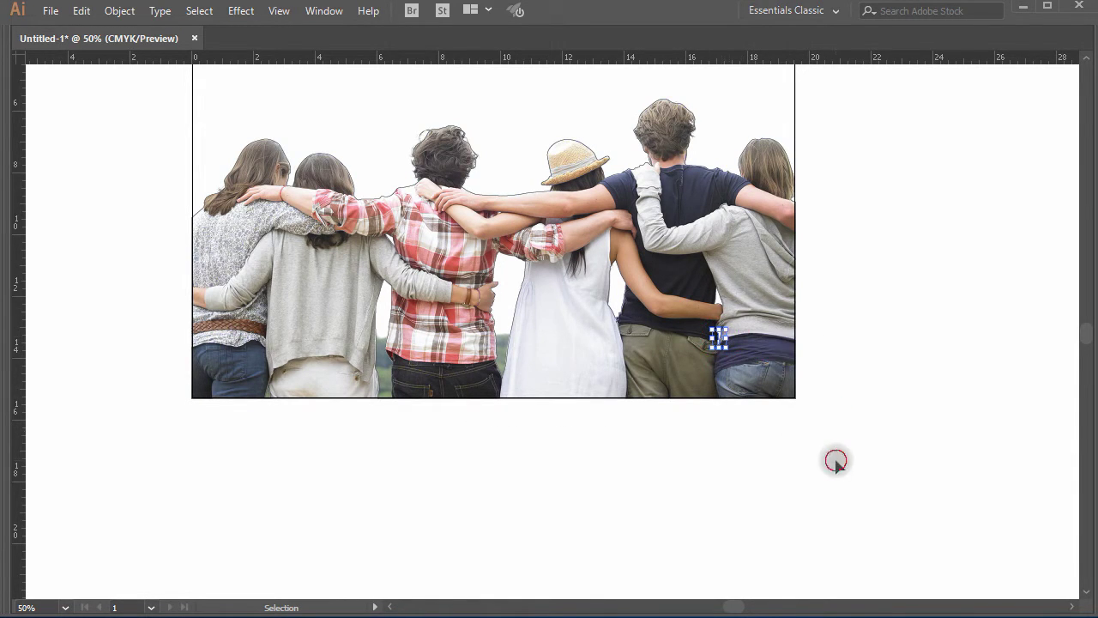
drag(827, 438, 539, 296)
drag(295, 242, 296, 244)
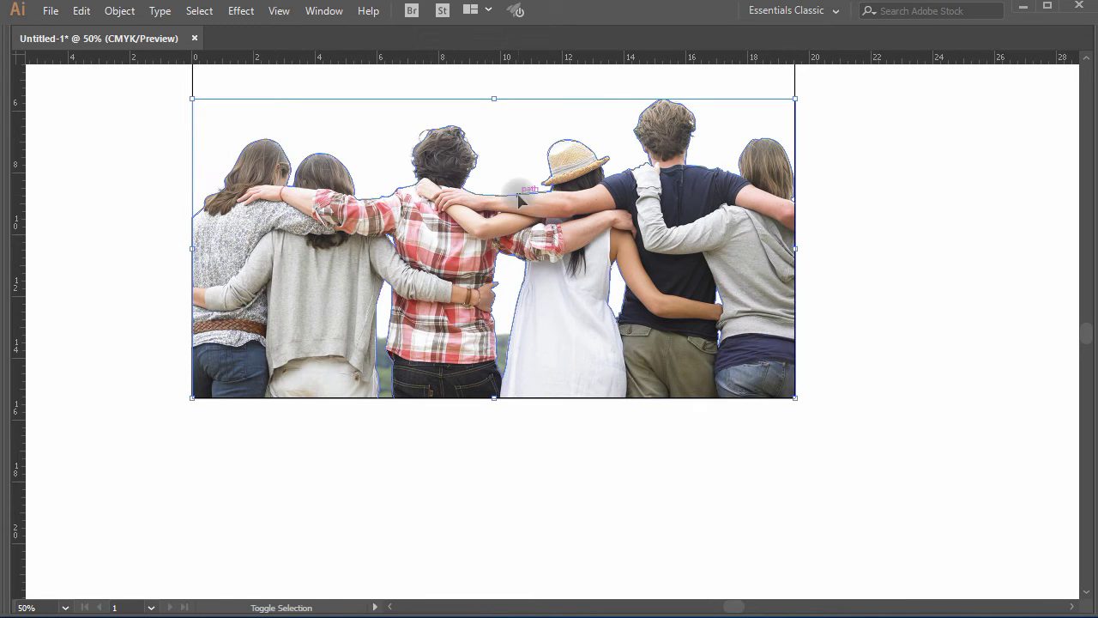
click(485, 326)
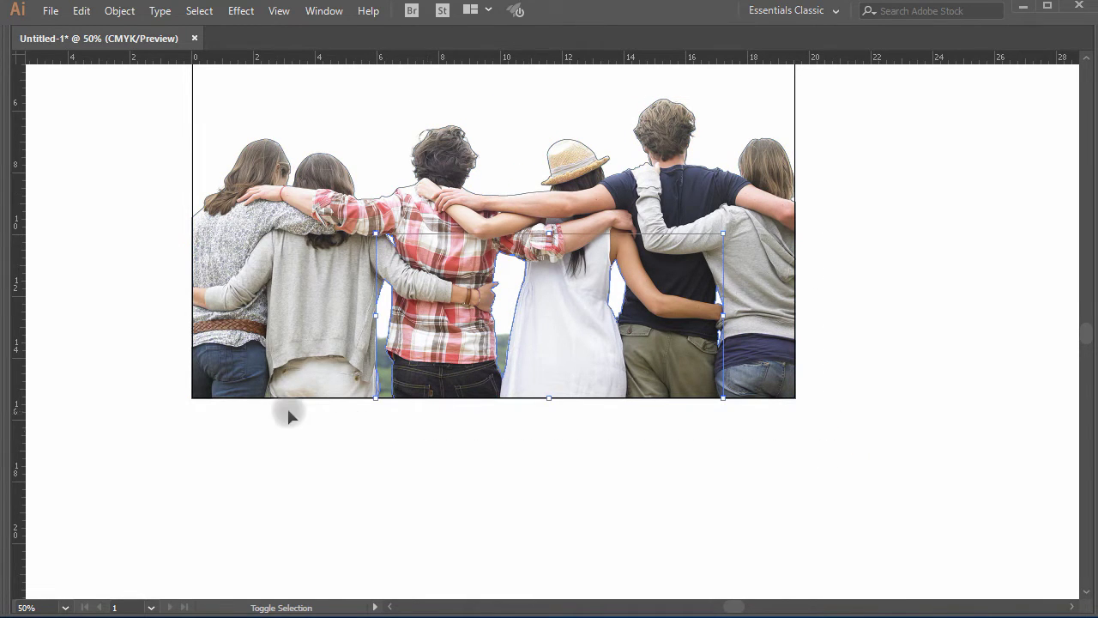
drag(272, 392, 266, 396)
key(Delete)
key(ctrl+z)
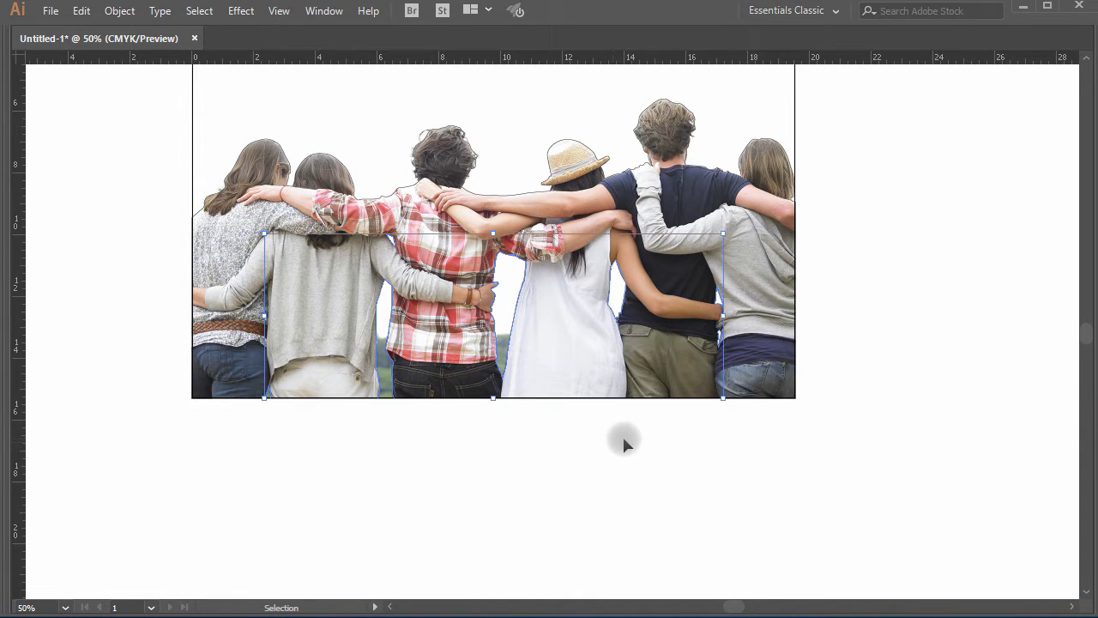
- Check the selected gap outlines in Outline view, bring back the hidden panels and make the outlines one compound path
key(a)
key(ctrl+y)
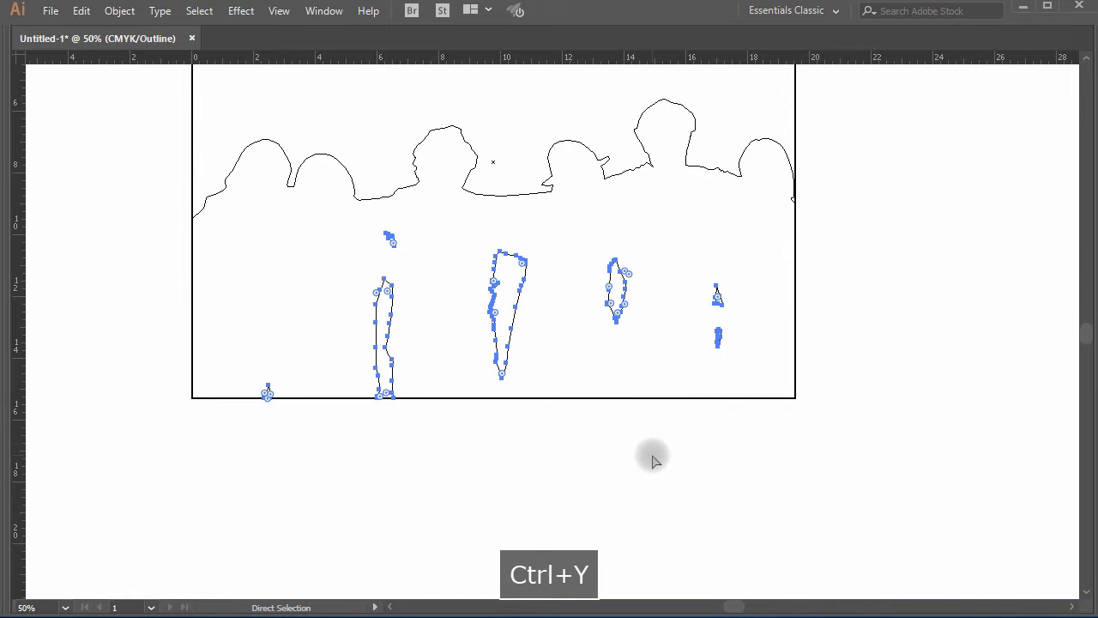
key(ctrl+y)
key(Tab)
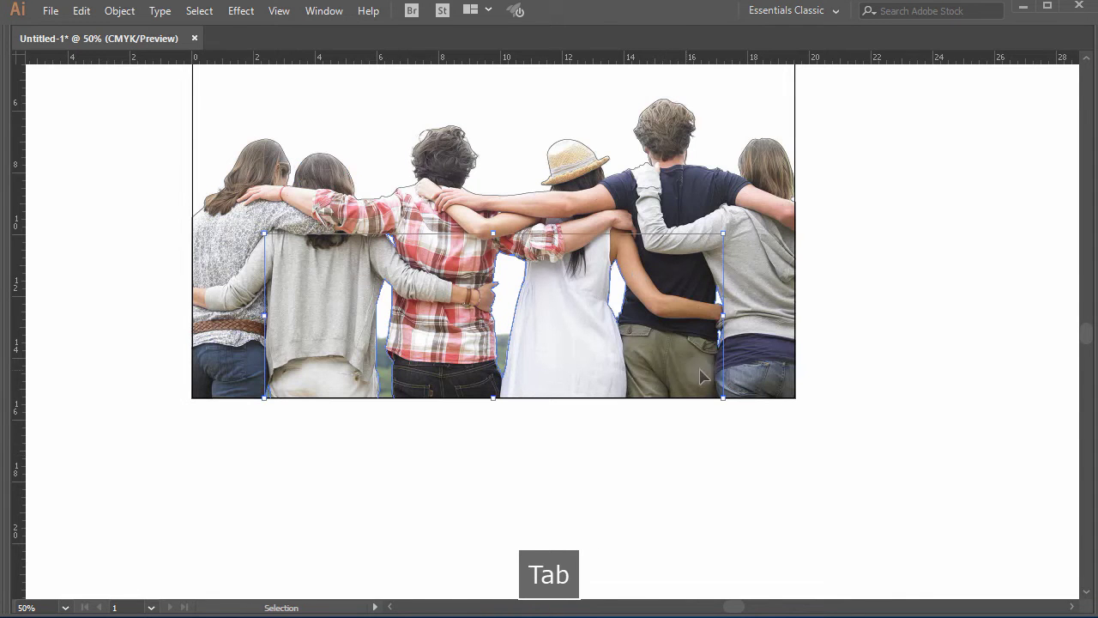
key(Tab)
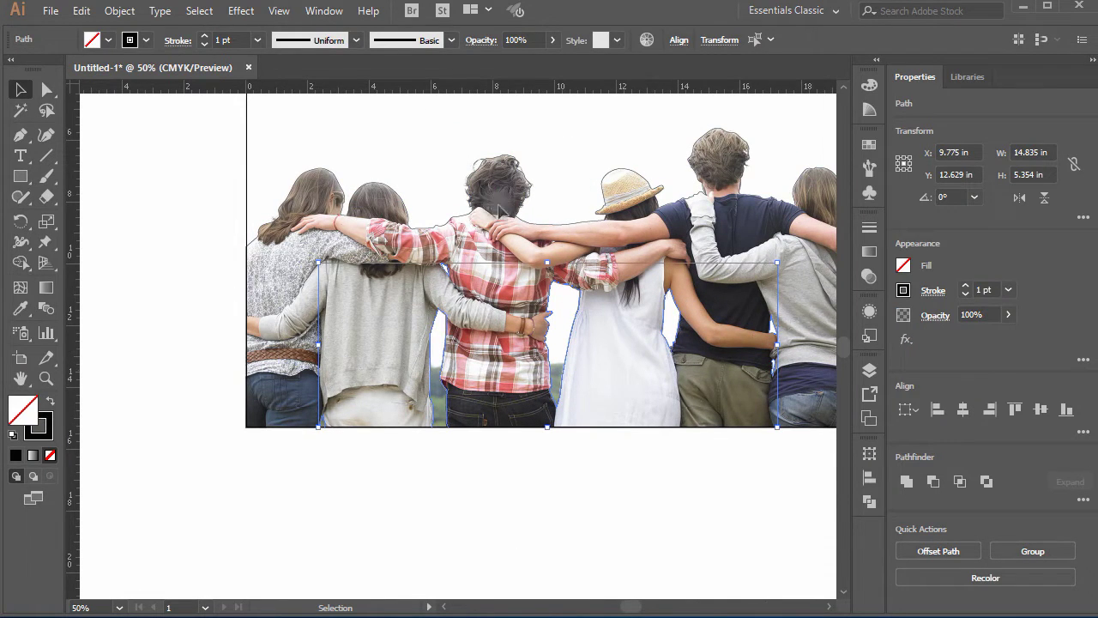
click(128, 15)
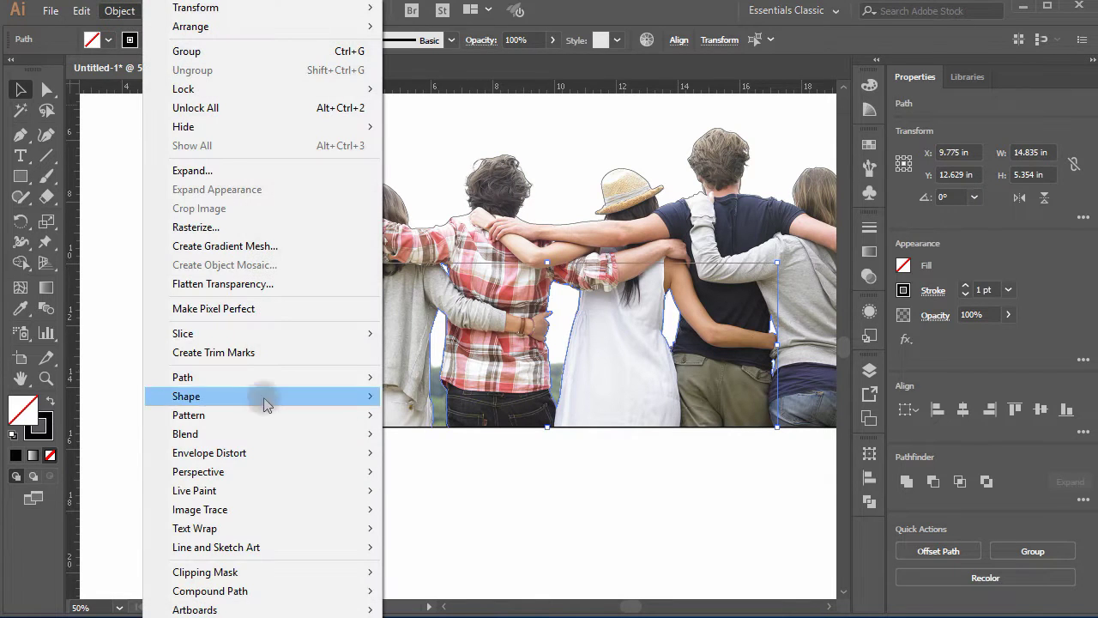
mouse_move(368, 591)
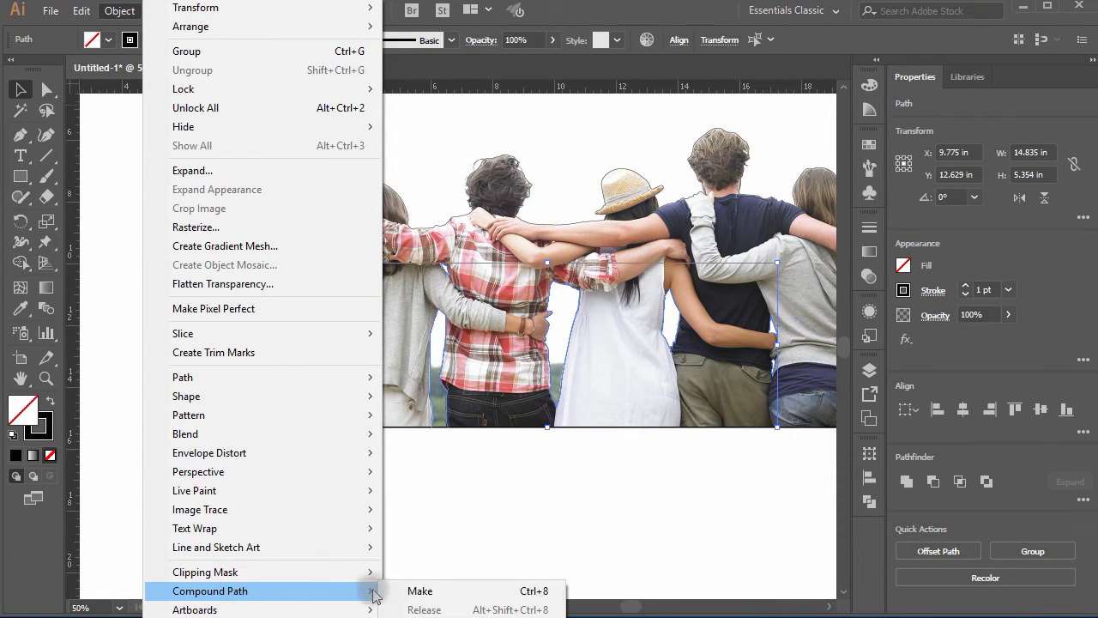
click(436, 599)
- Select the compound path of gaps together with the group's outer outline
key(space)
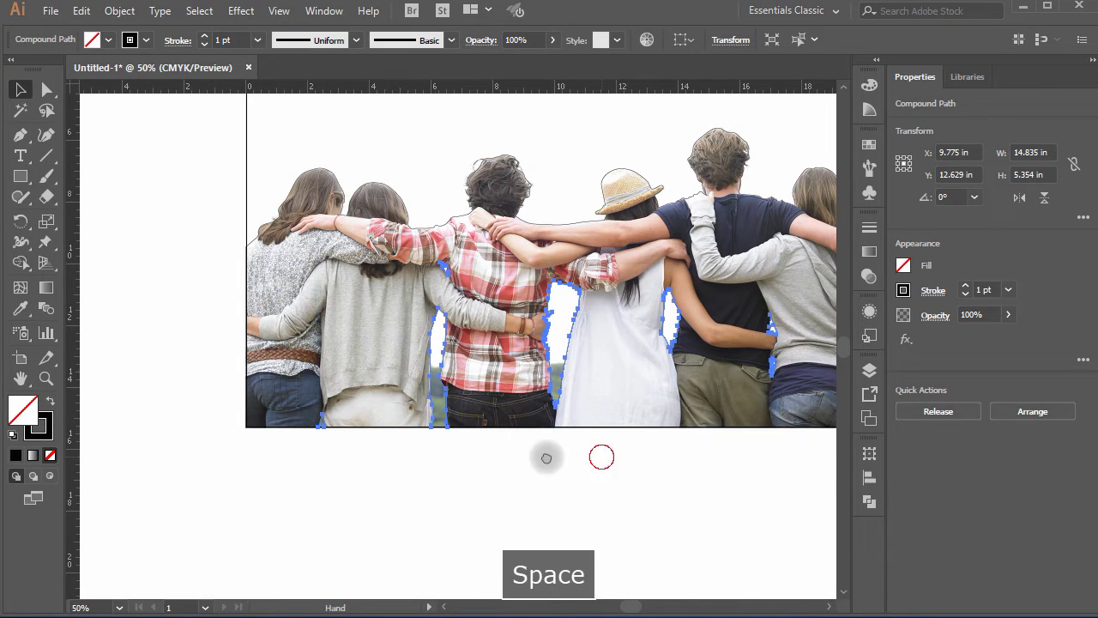
drag(544, 456, 502, 454)
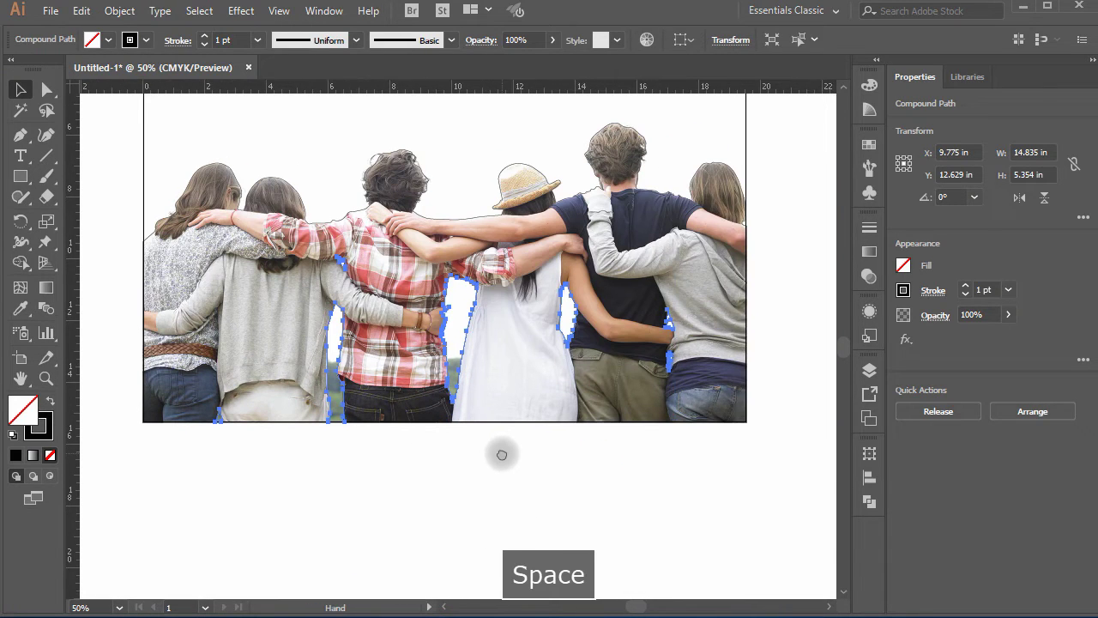
click(589, 500)
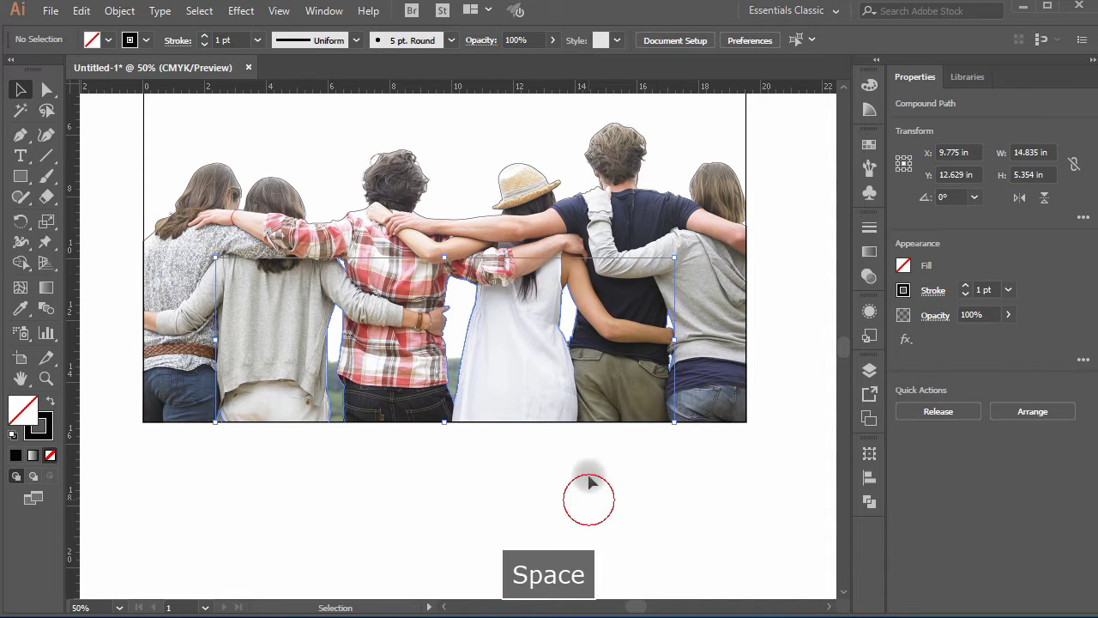
click(577, 316)
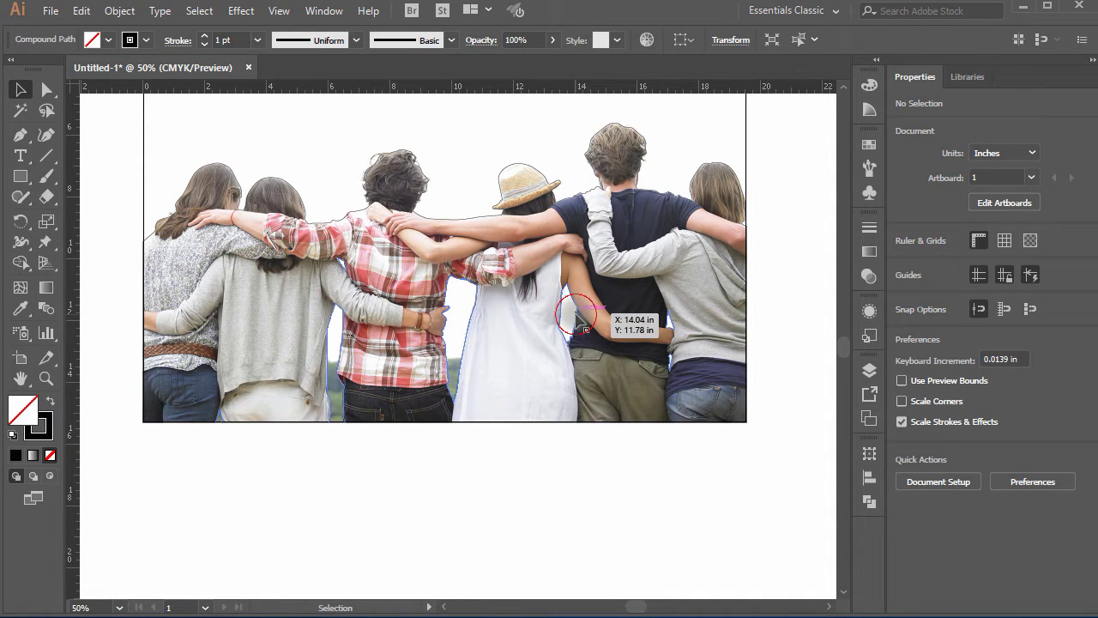
shift+click(597, 188)
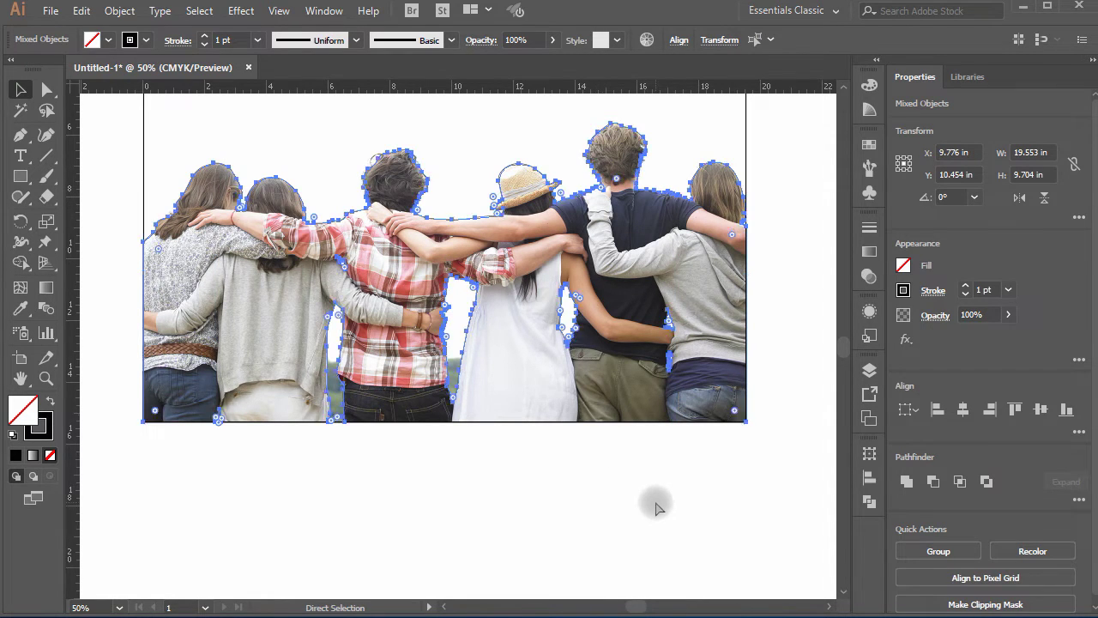
- Check the selection in Outline view and subtract the gaps from the group's outline with the Minus Front shape mode
key(ctrl+y)
key(ctrl+y)
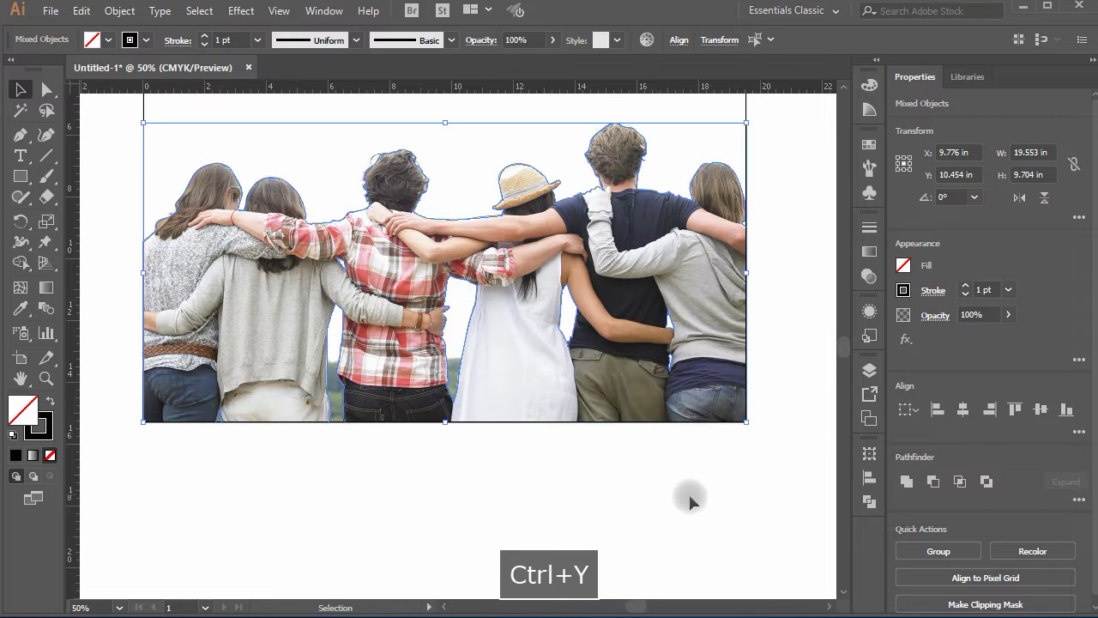
click(870, 505)
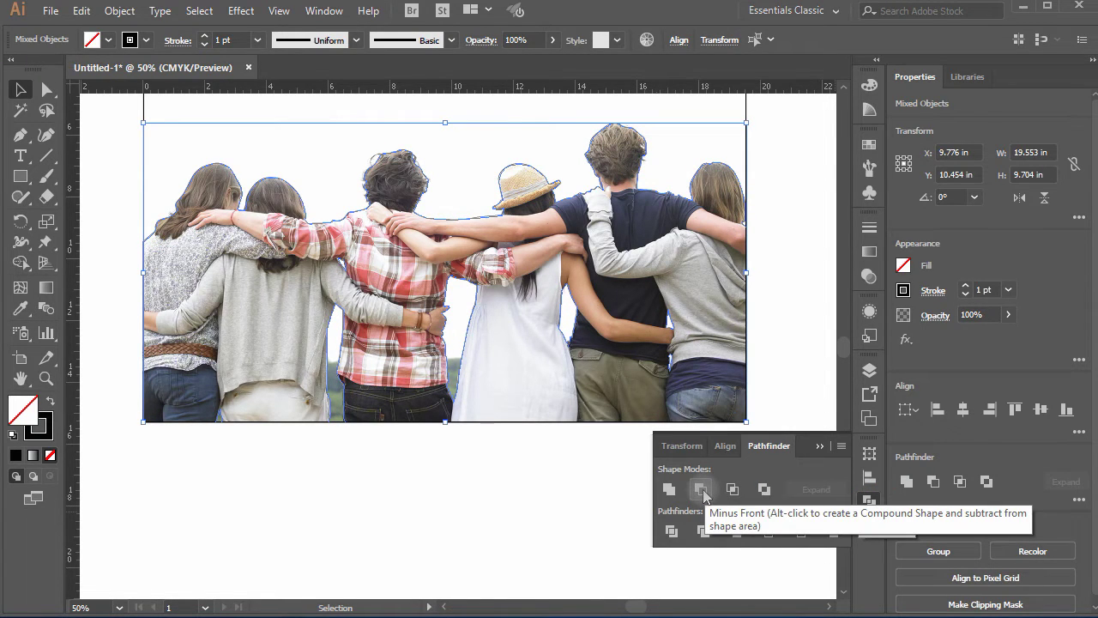
click(701, 490)
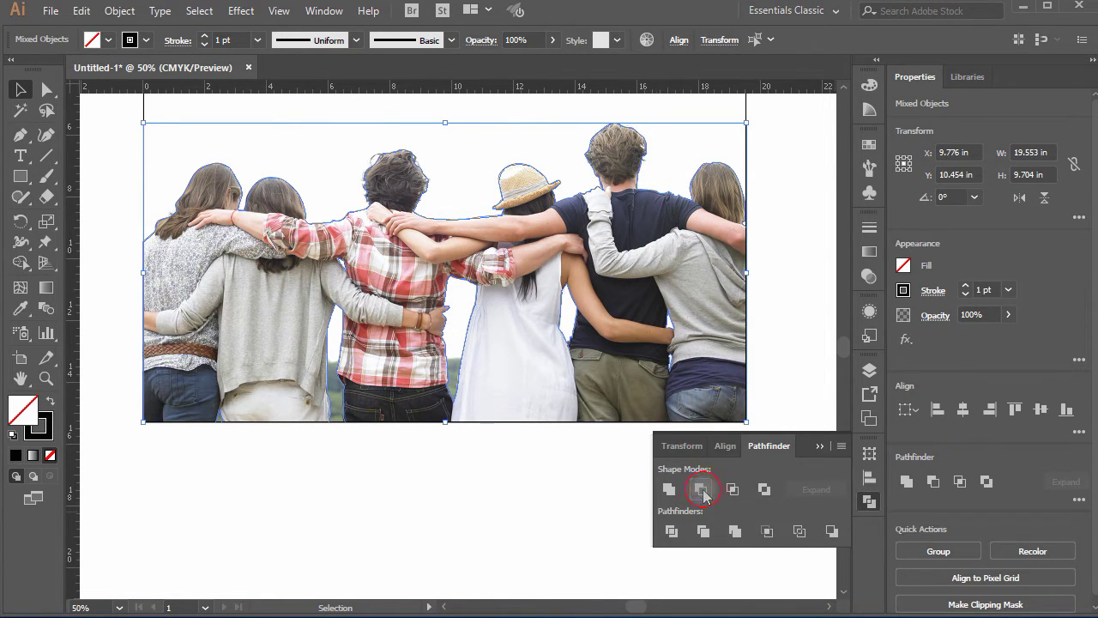
- Close the Pathfinder options, deselect the artwork and check the subtracted outline in Outline view
click(872, 508)
click(468, 511)
key(a)
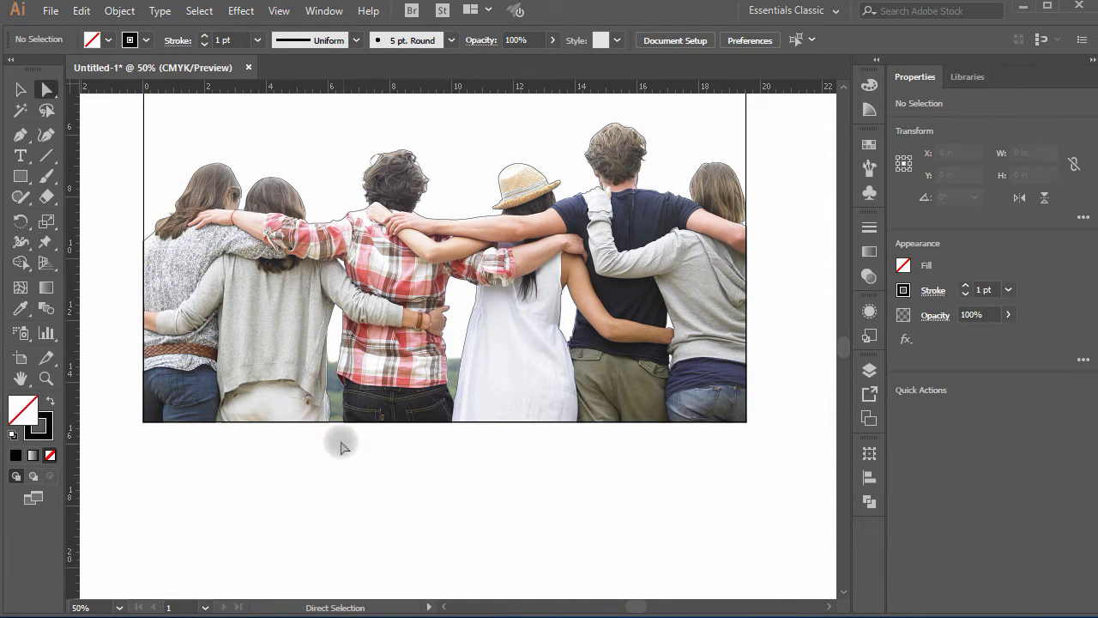
key(ctrl+y)
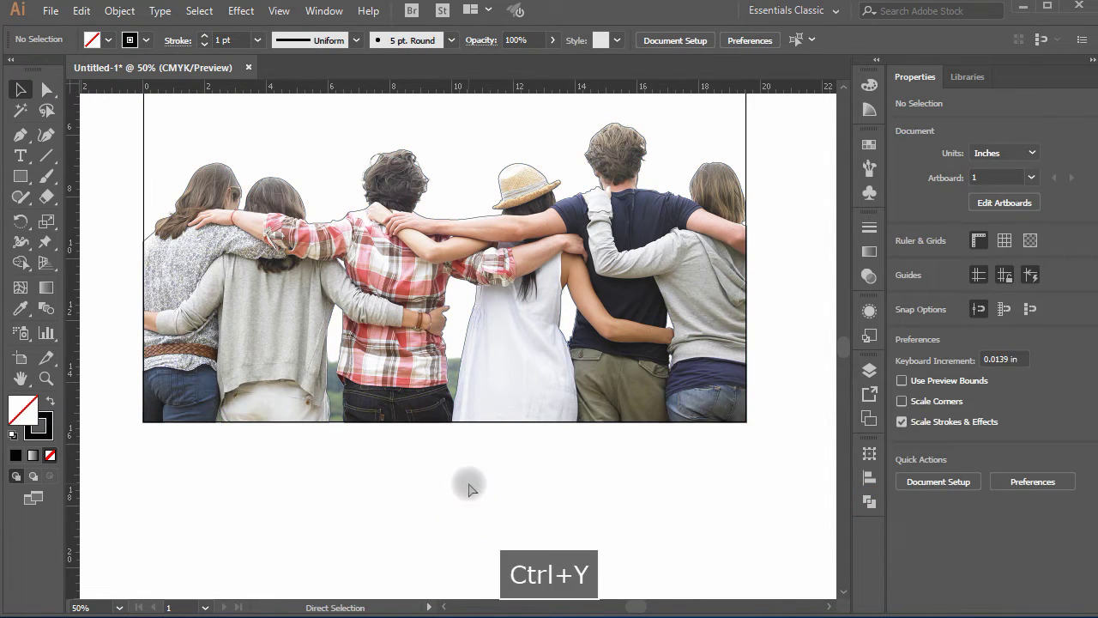
key(ctrl+y)
key(space)
drag(625, 505, 644, 542)
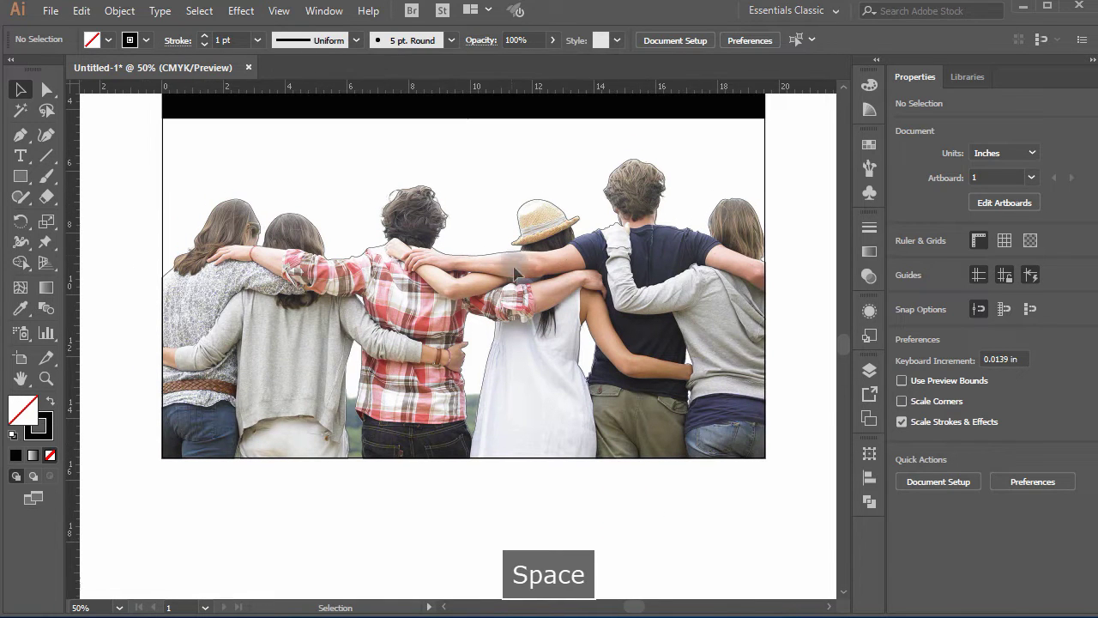
- Try moving the subtracted group outline away from the photo, undo the move and deselect it
drag(575, 216, 390, 166)
key(ctrl+z)
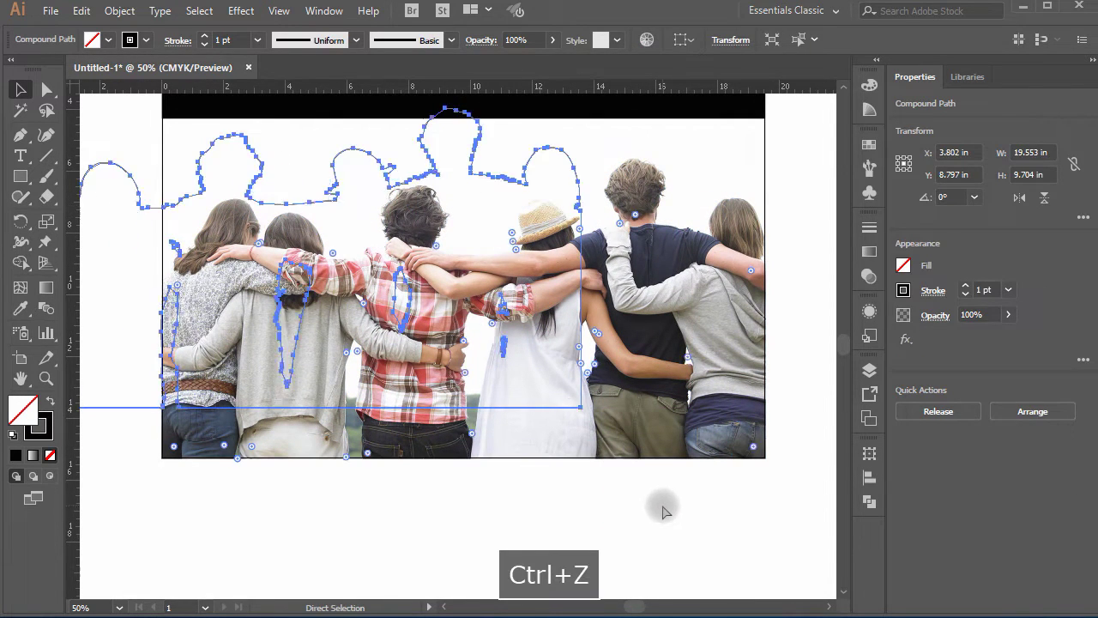
click(661, 515)
- Hide the panels around the canvas and unlock all locked objects
key(Tab)
key(space)
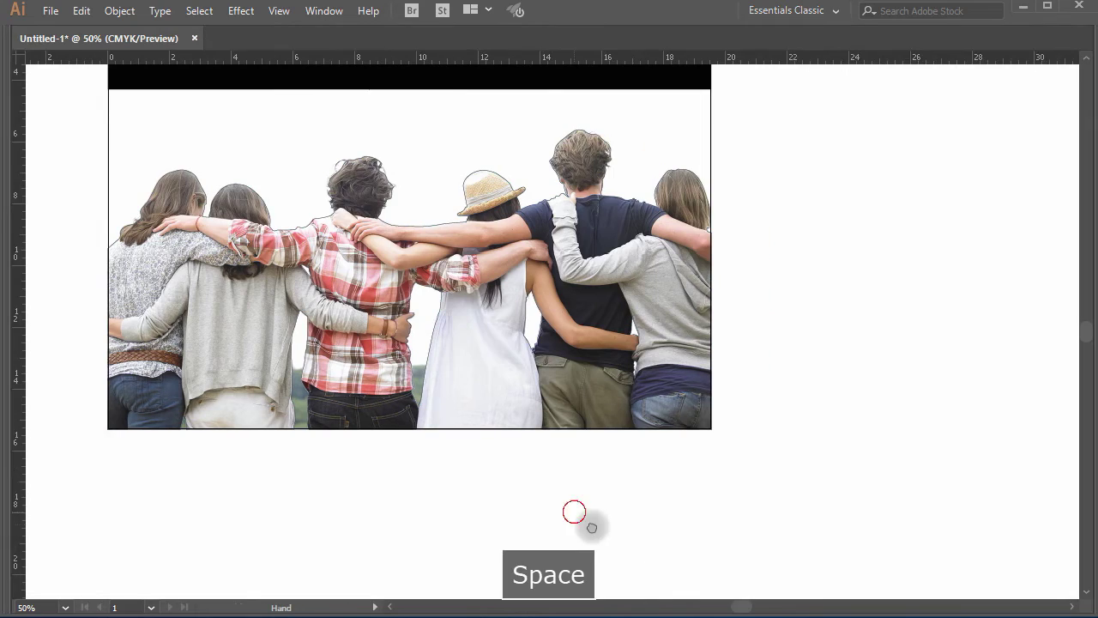
click(895, 368)
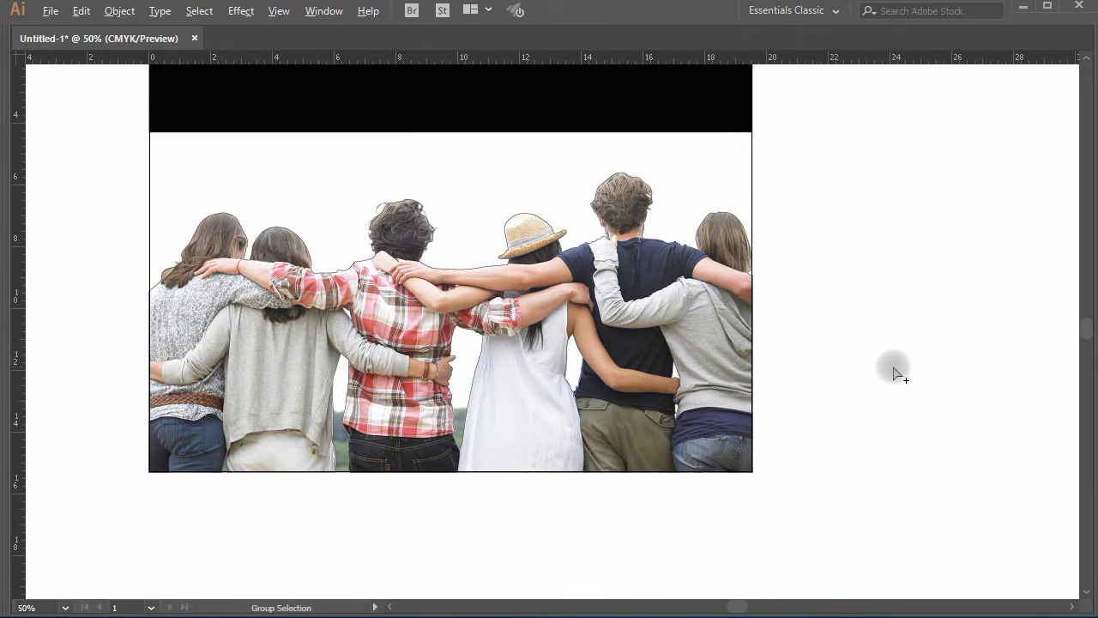
key(ctrl+alt+2)
click(899, 367)
key(space)
drag(899, 367, 912, 407)
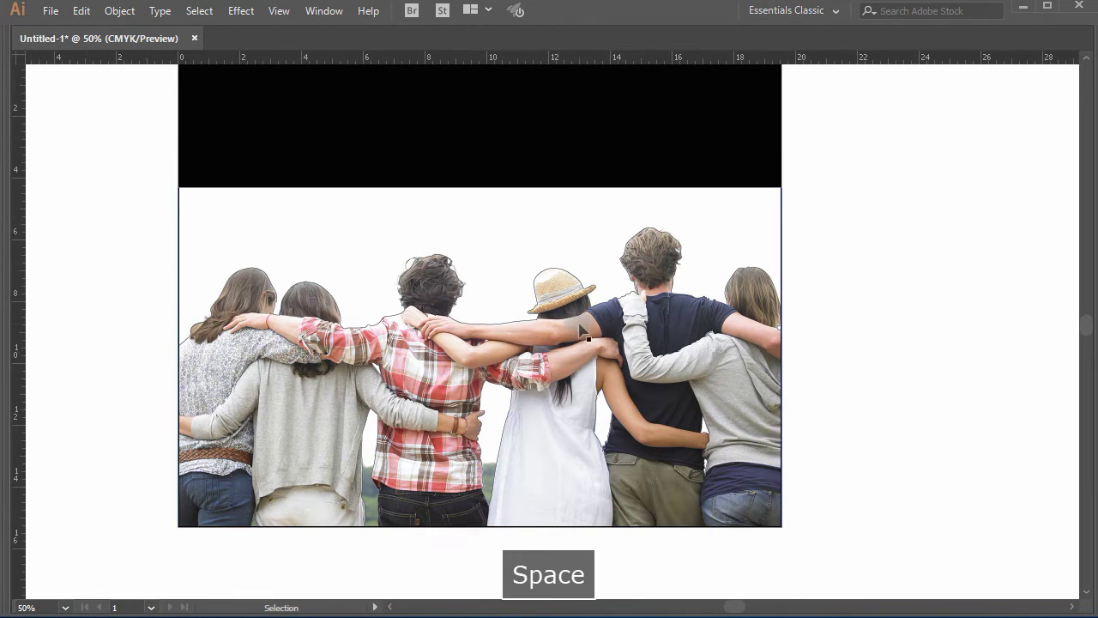
- Select the photo together with the group's outline and make a clipping mask from them
drag(579, 285, 575, 187)
key(ctrl+z)
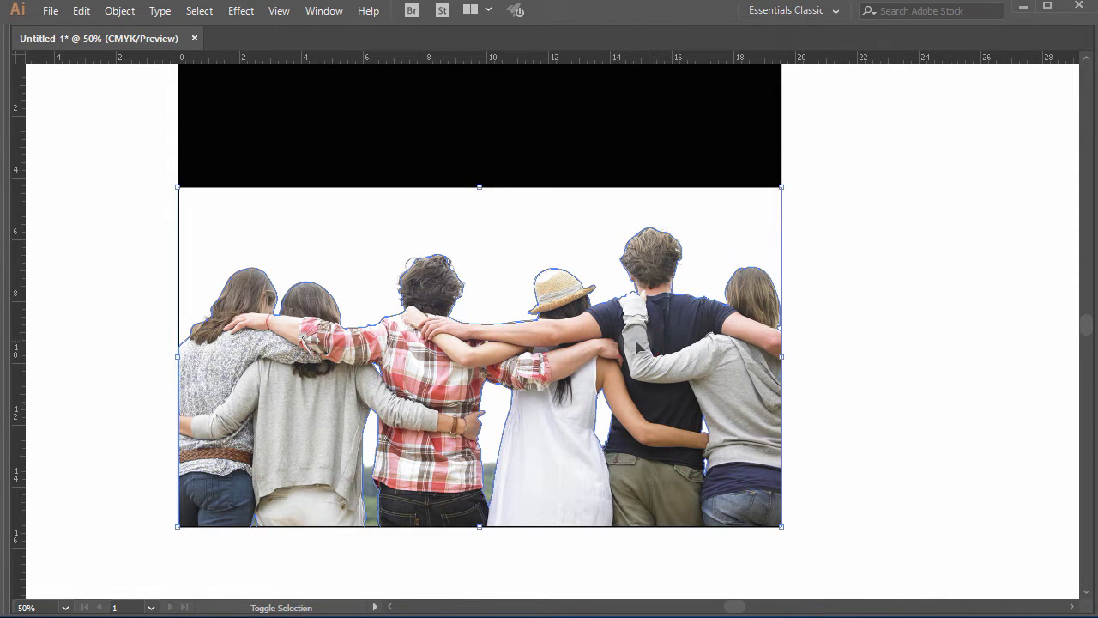
click(120, 11)
mouse_move(254, 417)
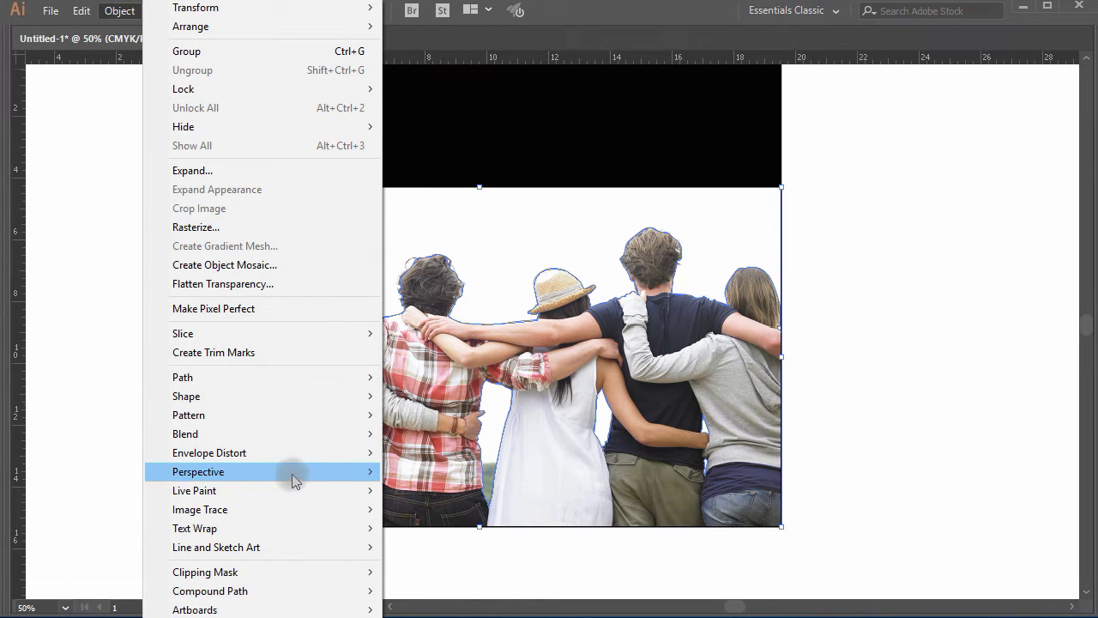
click(282, 572)
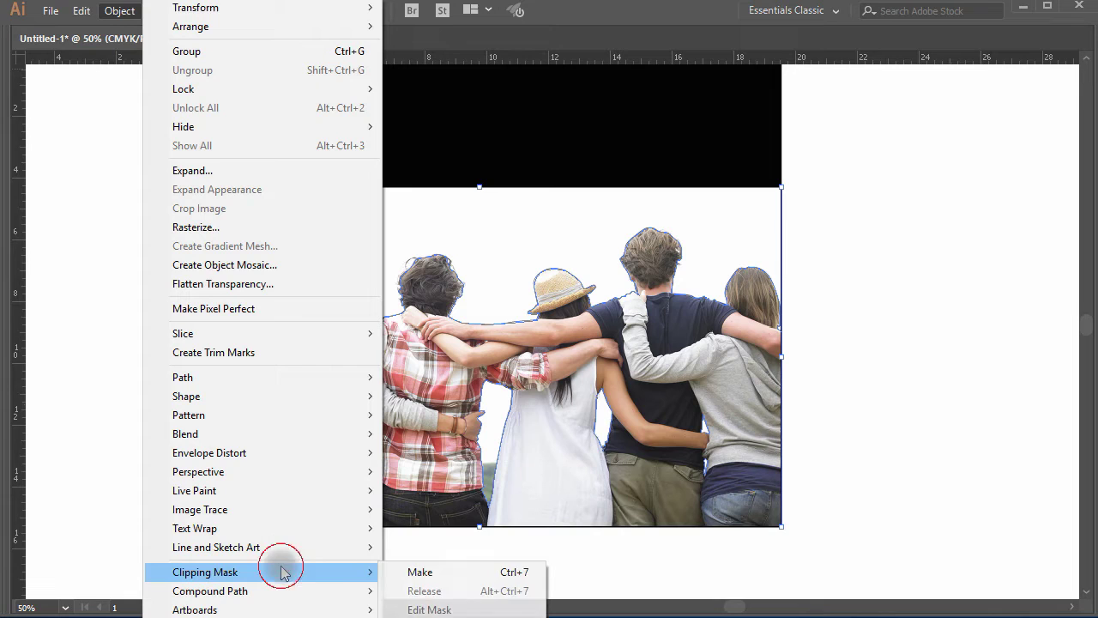
click(428, 574)
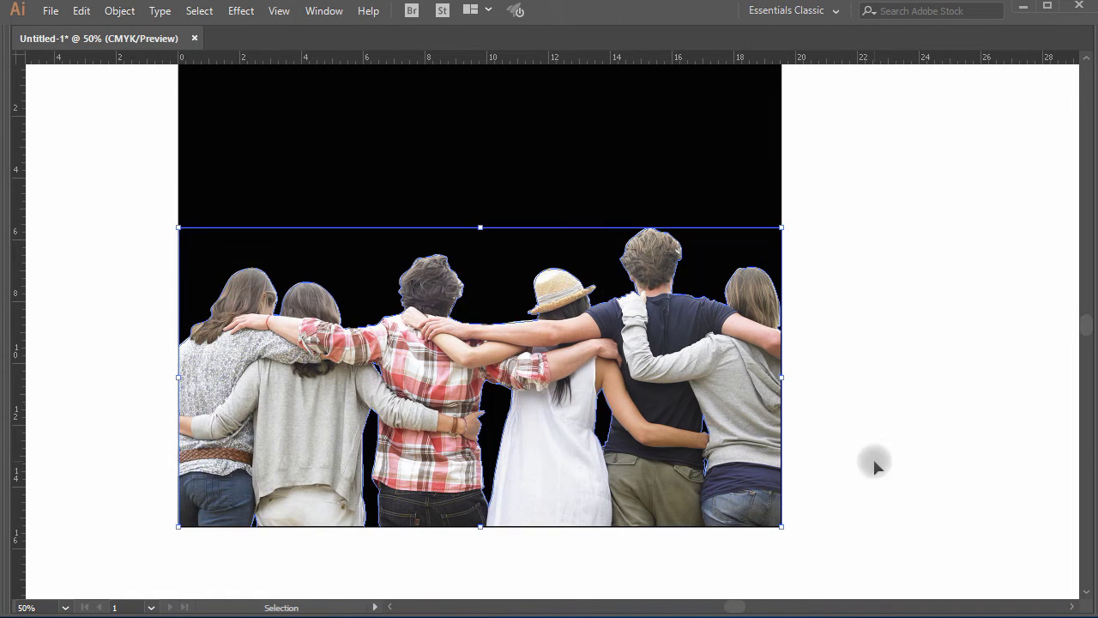
- Deselect the clipped group and examine its edges against the black background, first as a whole and up close
key(space)
drag(873, 454, 891, 466)
key(ctrl+minus)
key(ctrl+space)
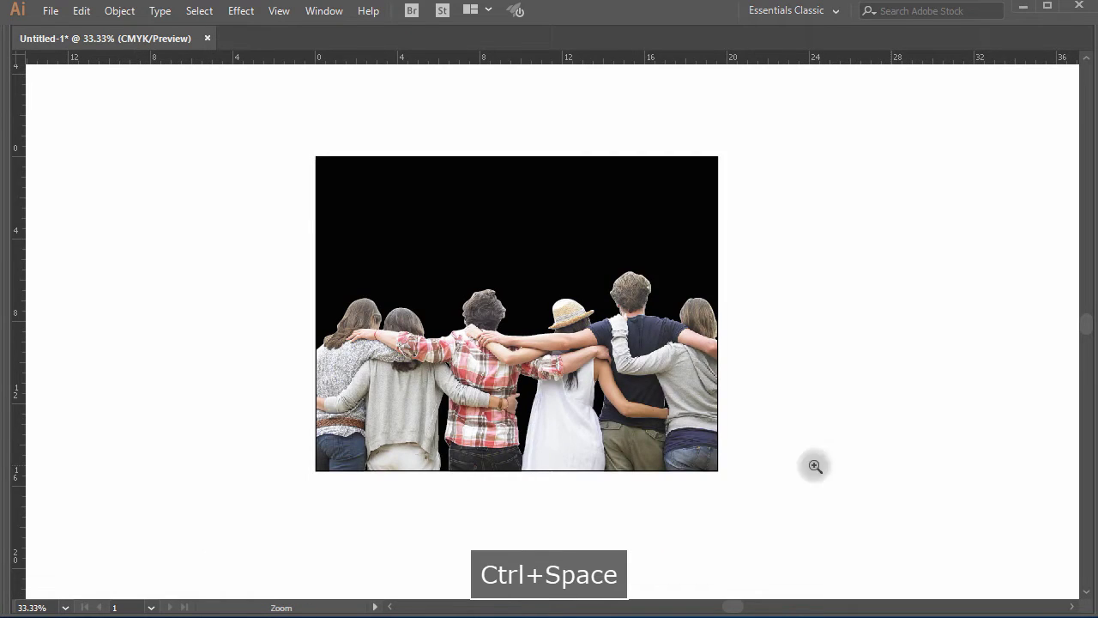
click(509, 398)
click(555, 316)
key(space)
drag(732, 423, 618, 447)
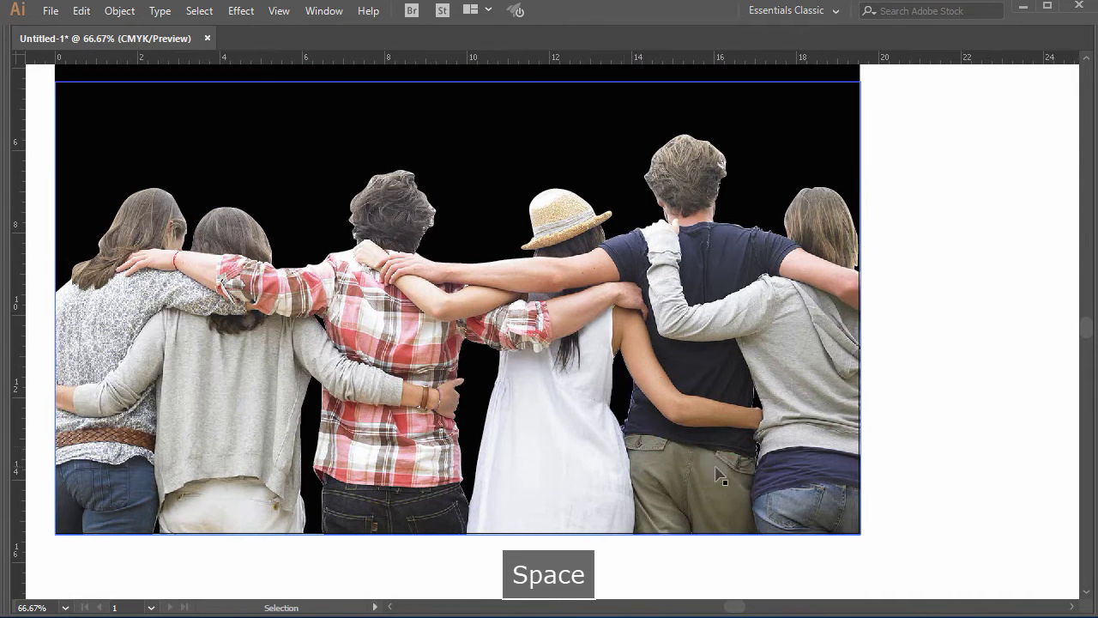
key(ctrl+space)
click(560, 212)
key(ctrl+space)
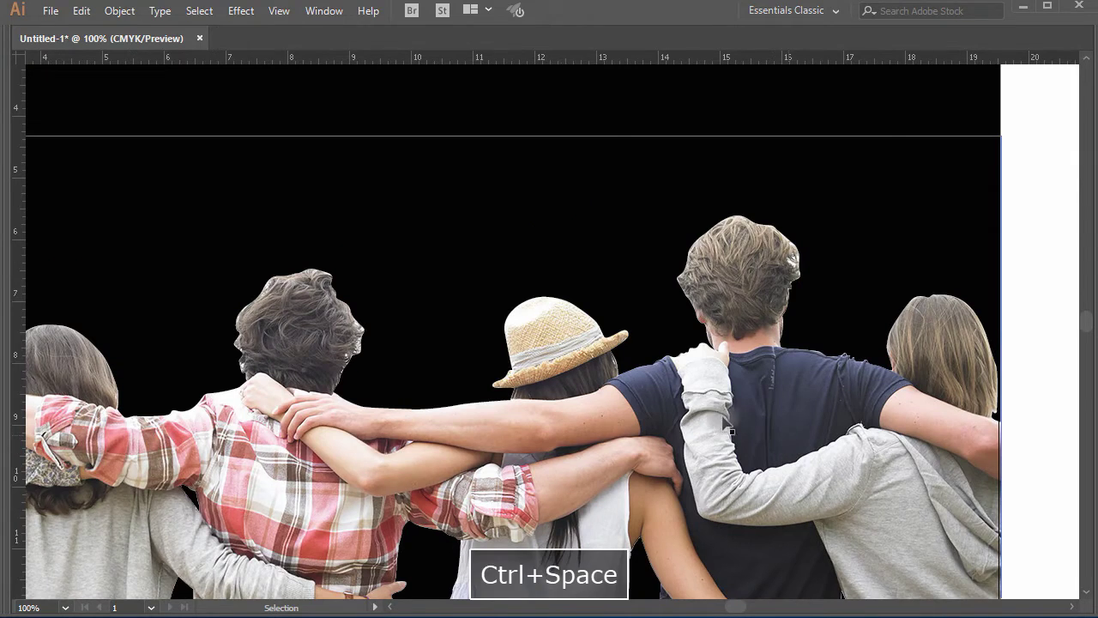
- Move the mask's anchor points on top of the tall man's hair inward to trim the light fringe
key(ctrl+space)
click(686, 319)
drag(573, 157, 776, 404)
click(559, 284)
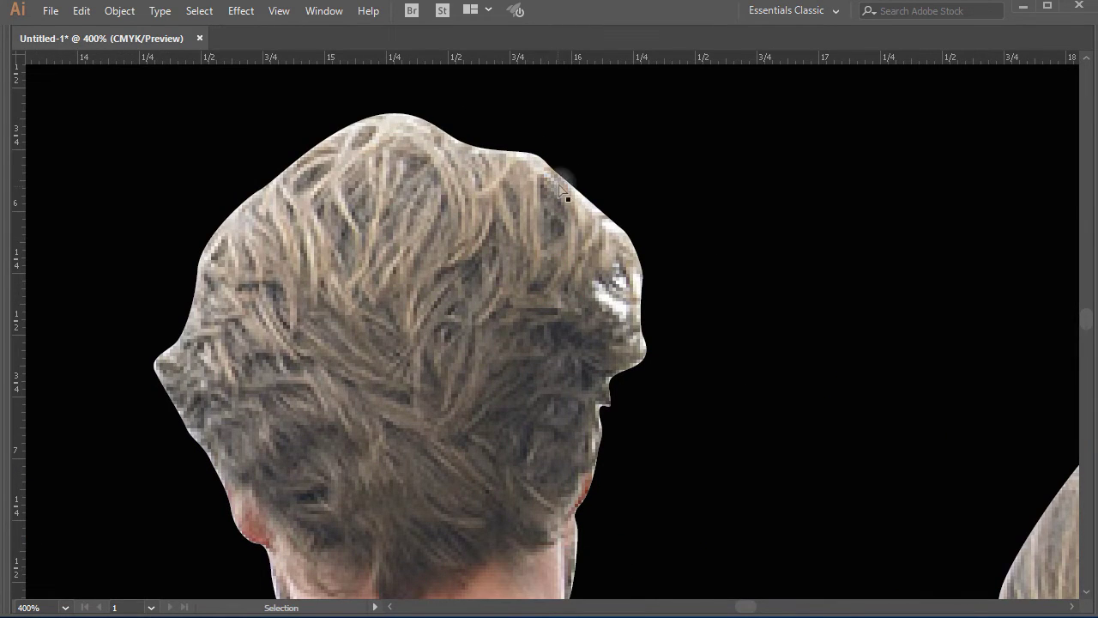
key(ctrl+space)
click(515, 184)
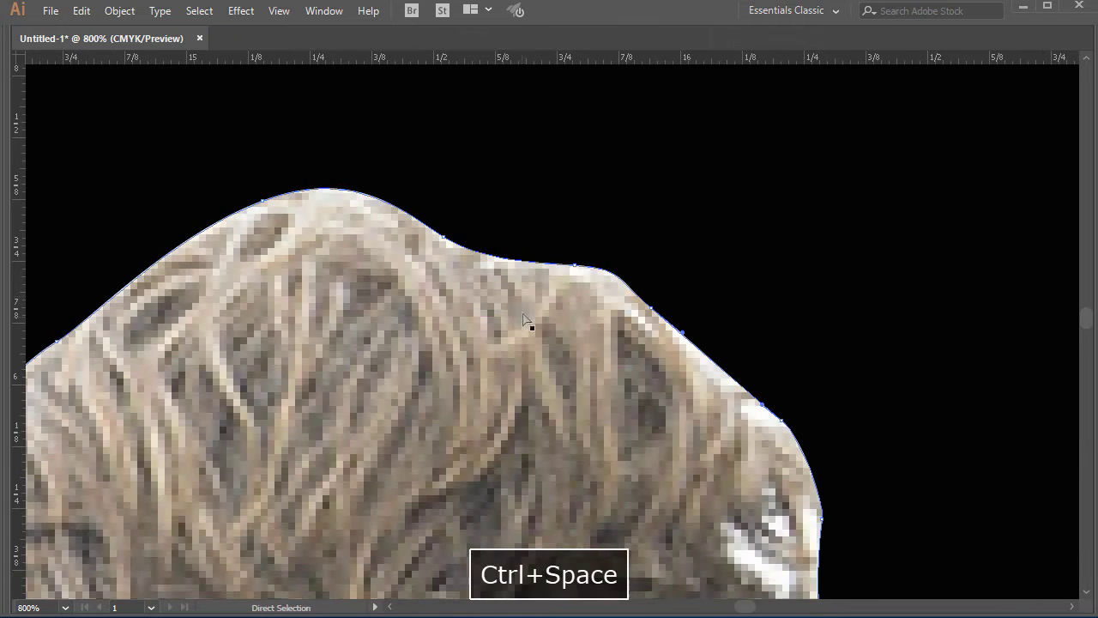
drag(573, 266, 589, 277)
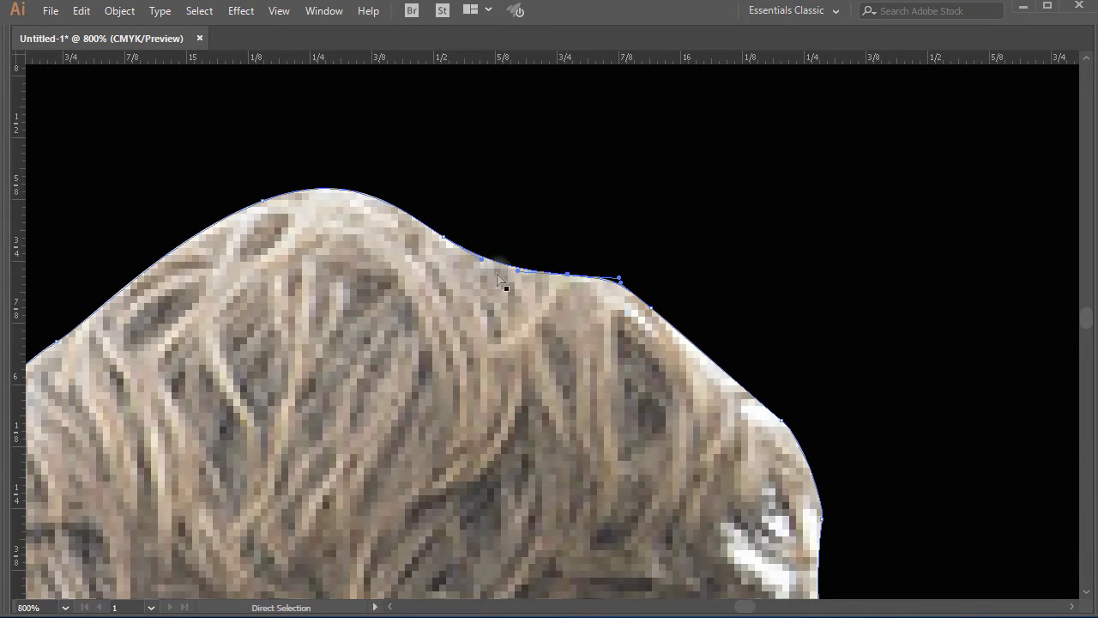
drag(445, 241, 447, 253)
- Pull the mask's anchor points inward along the upper right side of the tall man's hair
key(space)
drag(669, 373, 650, 341)
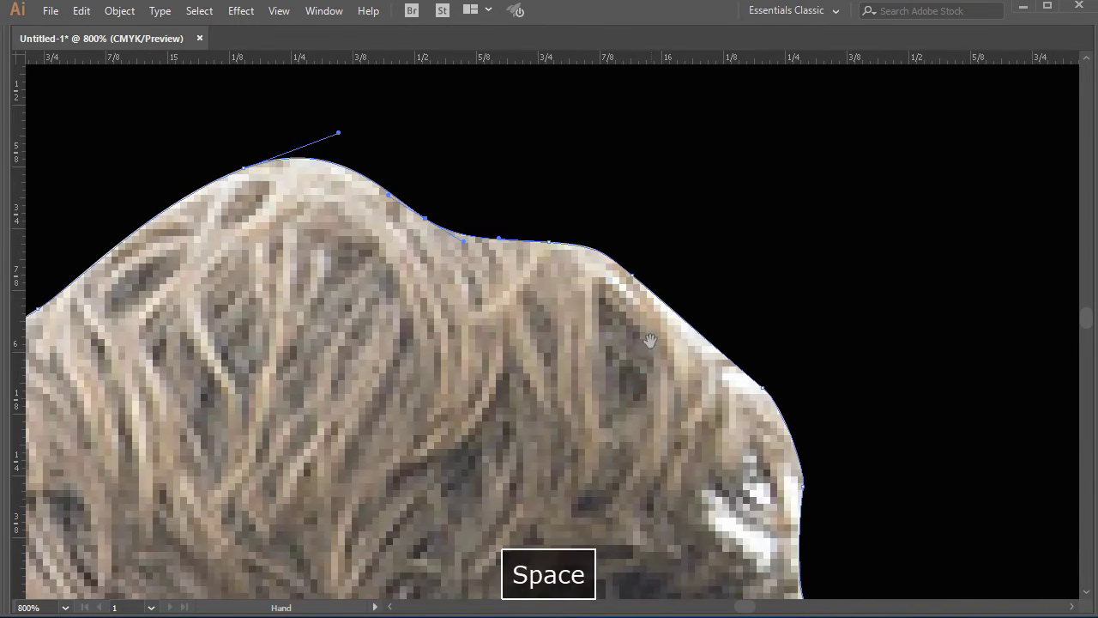
drag(634, 279, 622, 293)
key(space)
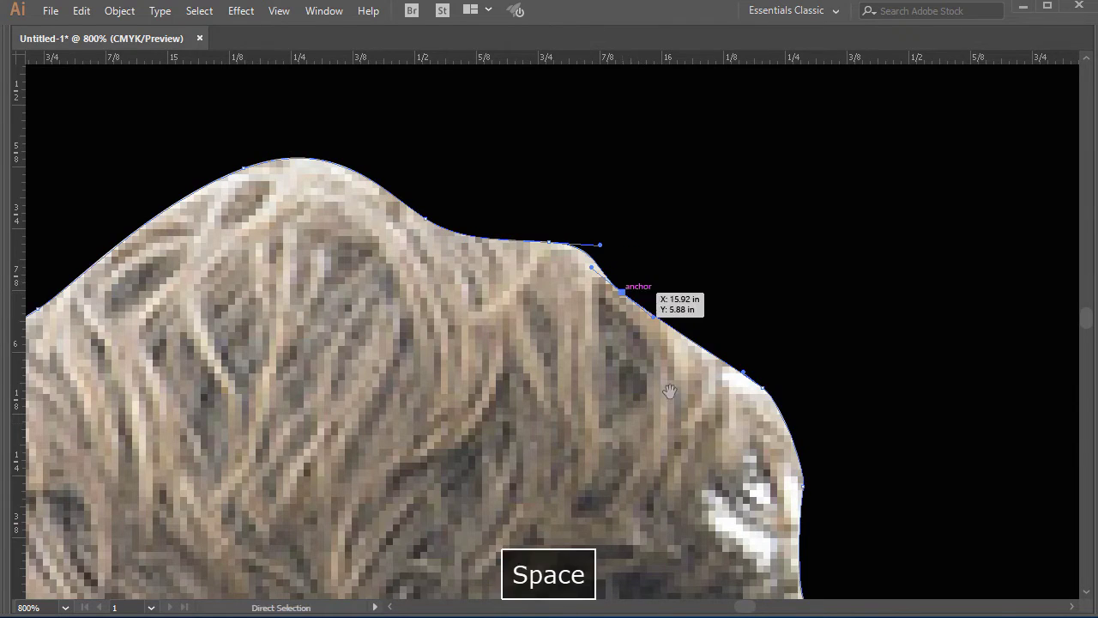
drag(747, 402, 773, 326)
key(ctrl+z)
key(space)
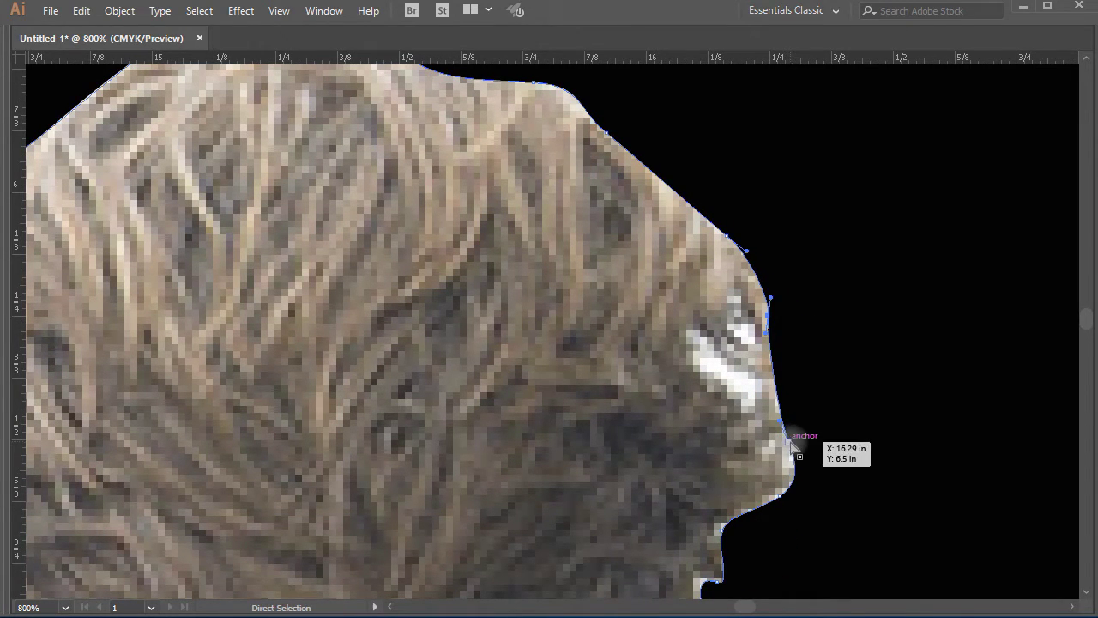
drag(790, 442, 778, 435)
drag(782, 498, 798, 407)
- Tighten the mask's anchor points along the lower right side of the tall man's hair, down to his ear
key(space)
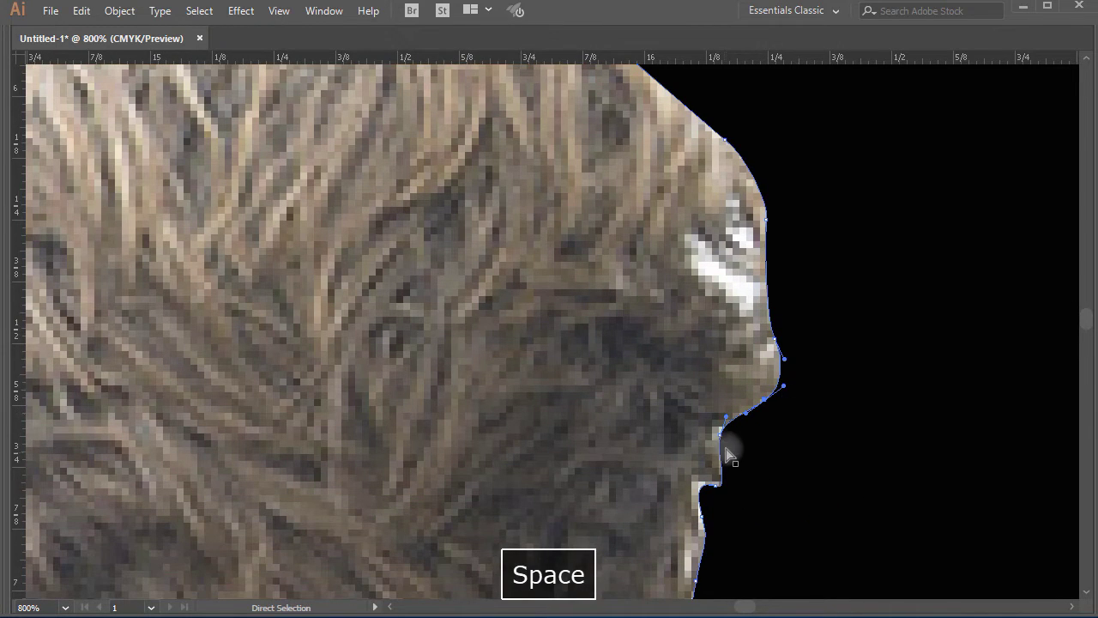
drag(721, 434, 717, 427)
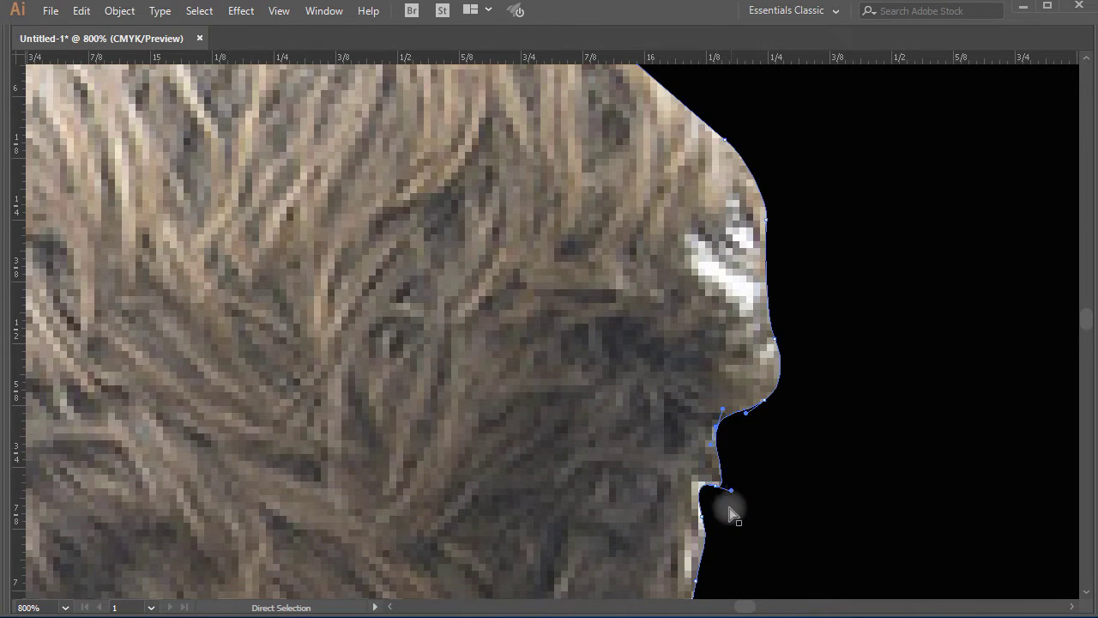
drag(719, 491, 714, 478)
drag(698, 525, 698, 525)
key(space)
drag(741, 557, 755, 292)
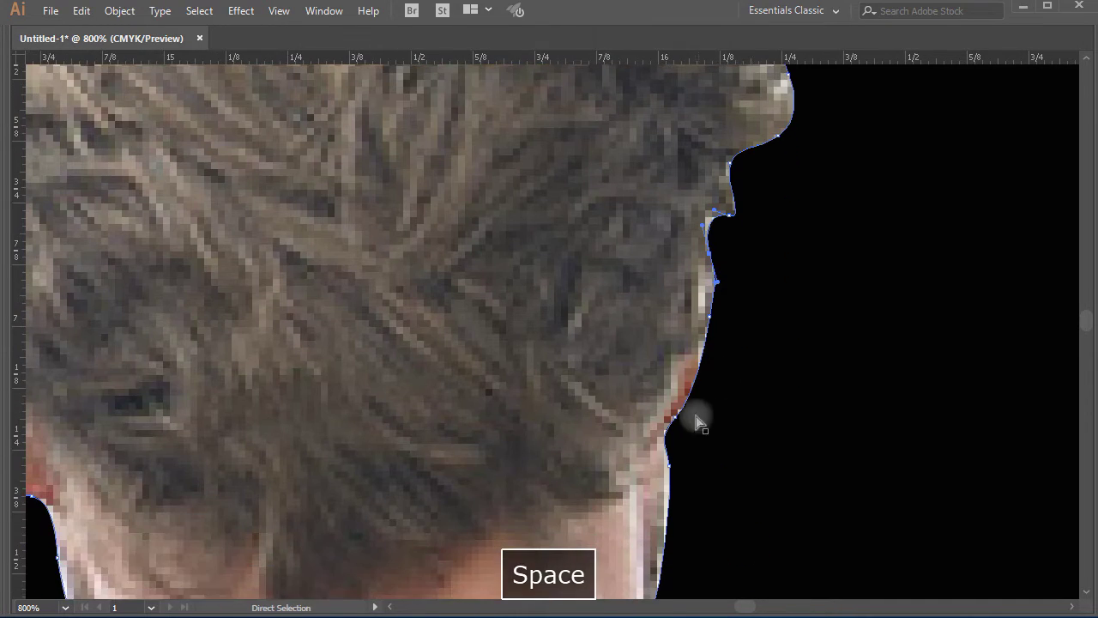
click(675, 414)
drag(675, 415, 671, 407)
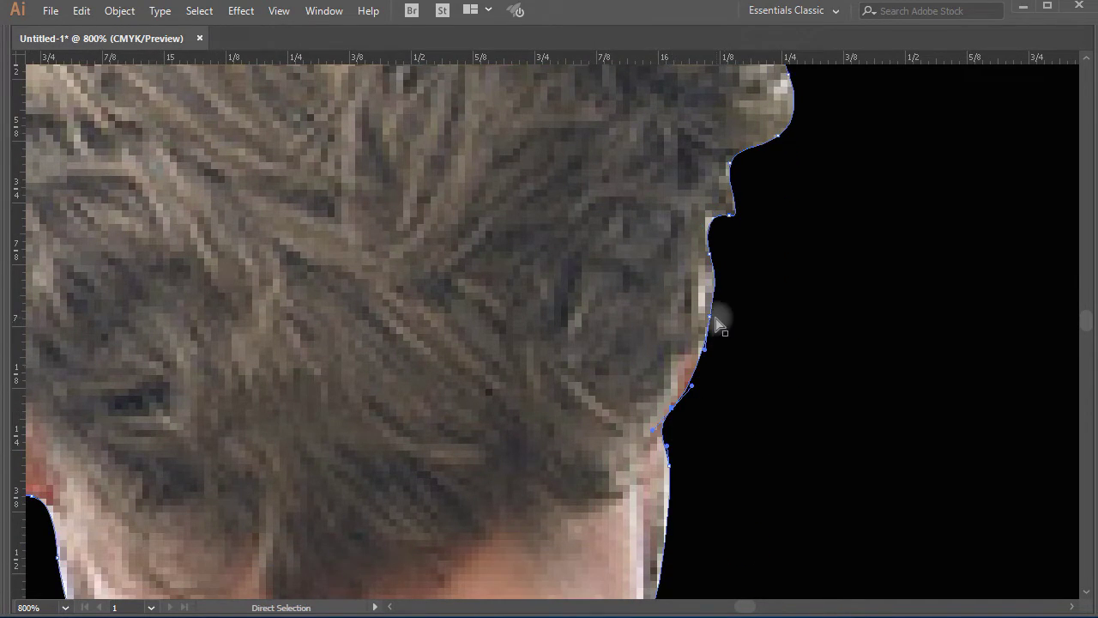
drag(705, 324, 706, 326)
- Move the mask's anchor points inward along the right side of the tall man's neck
key(space)
drag(714, 473, 701, 445)
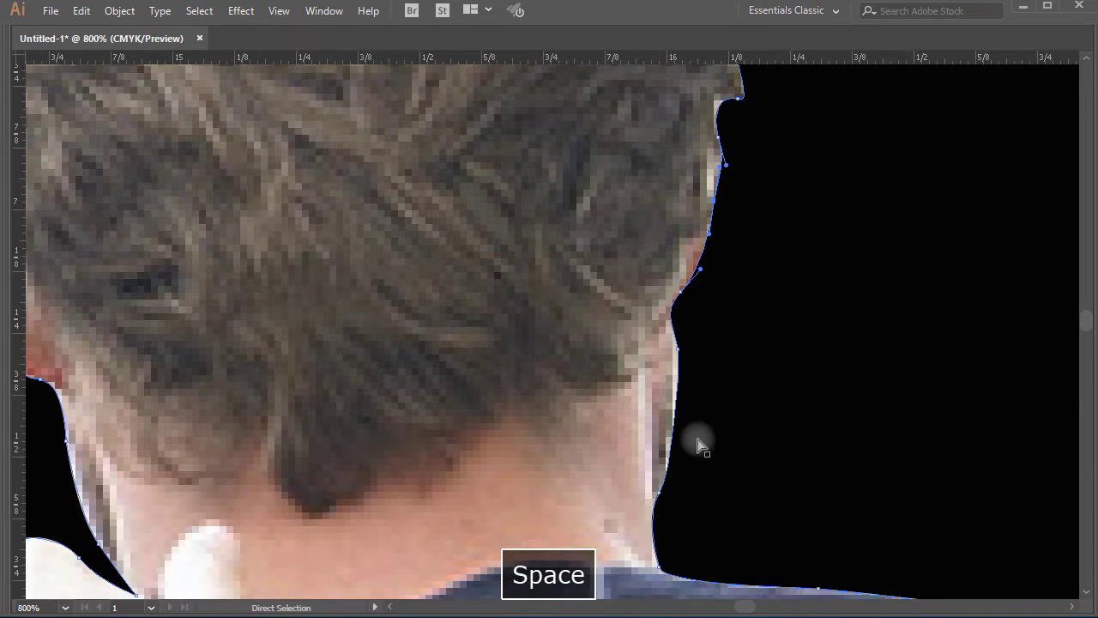
click(676, 352)
drag(671, 360, 671, 361)
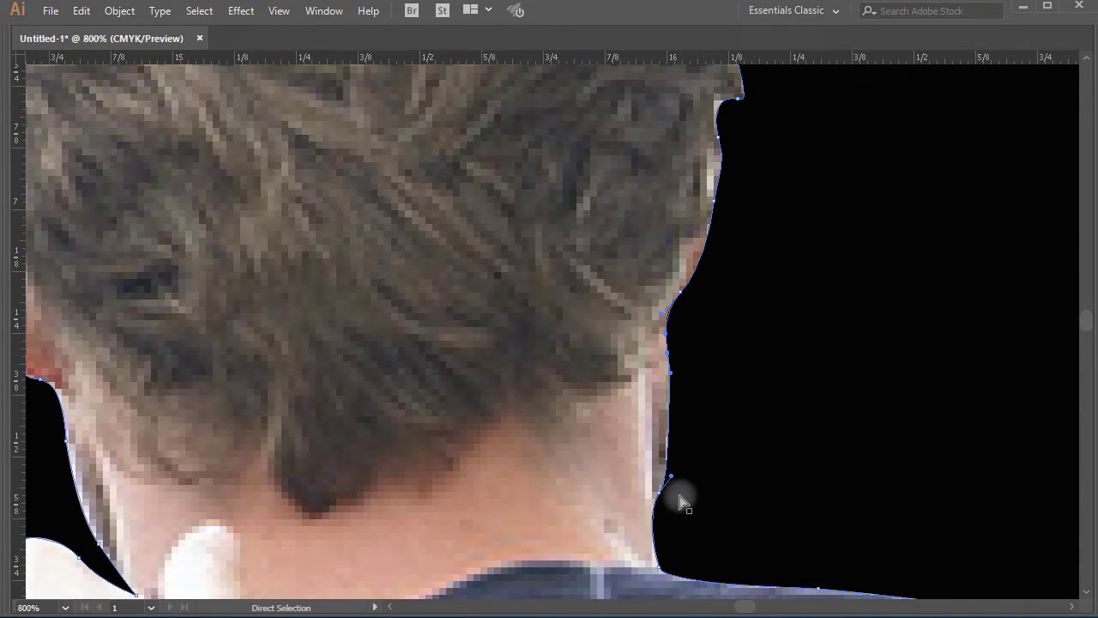
click(658, 495)
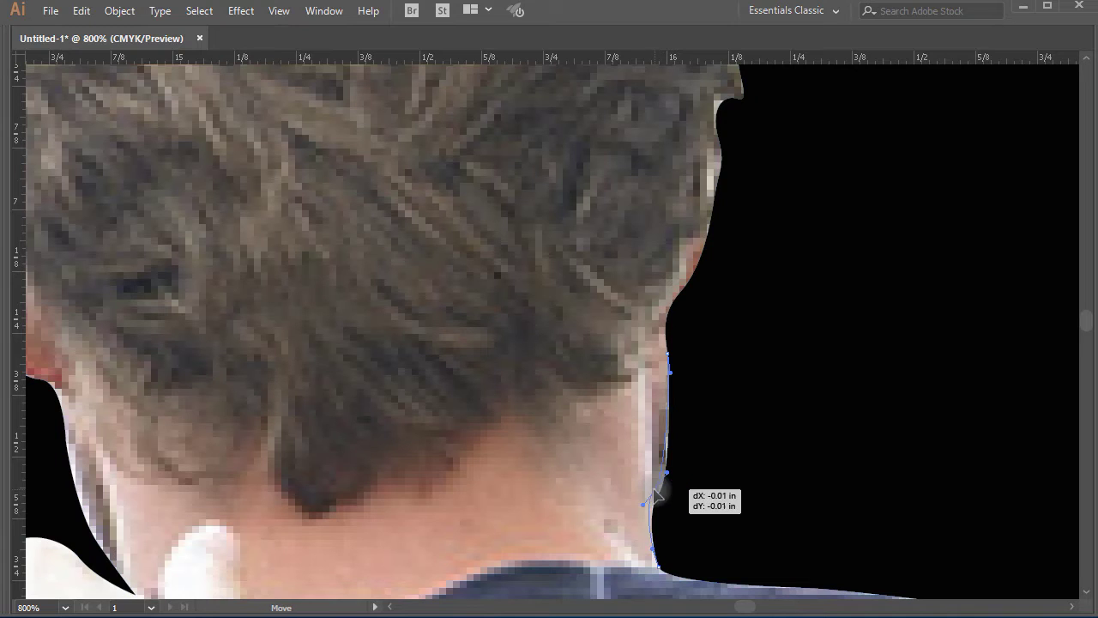
drag(654, 489, 655, 489)
- Lower the mask's anchor points along the man's right shoulder to trim the light edge above the navy shirt
key(space)
drag(805, 540, 717, 339)
drag(830, 444, 625, 420)
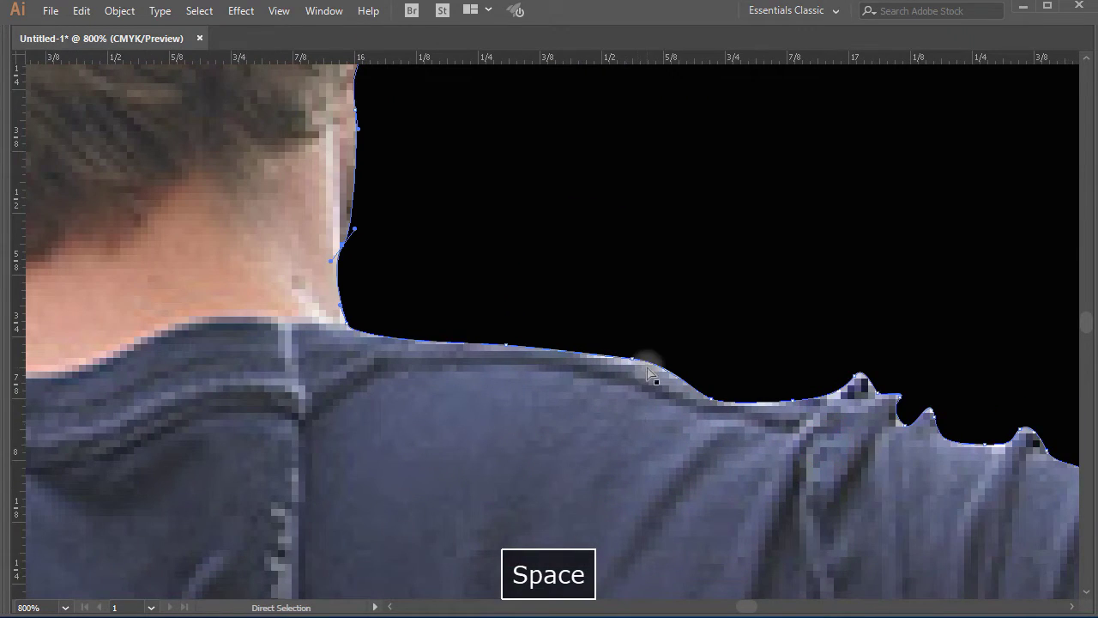
click(635, 367)
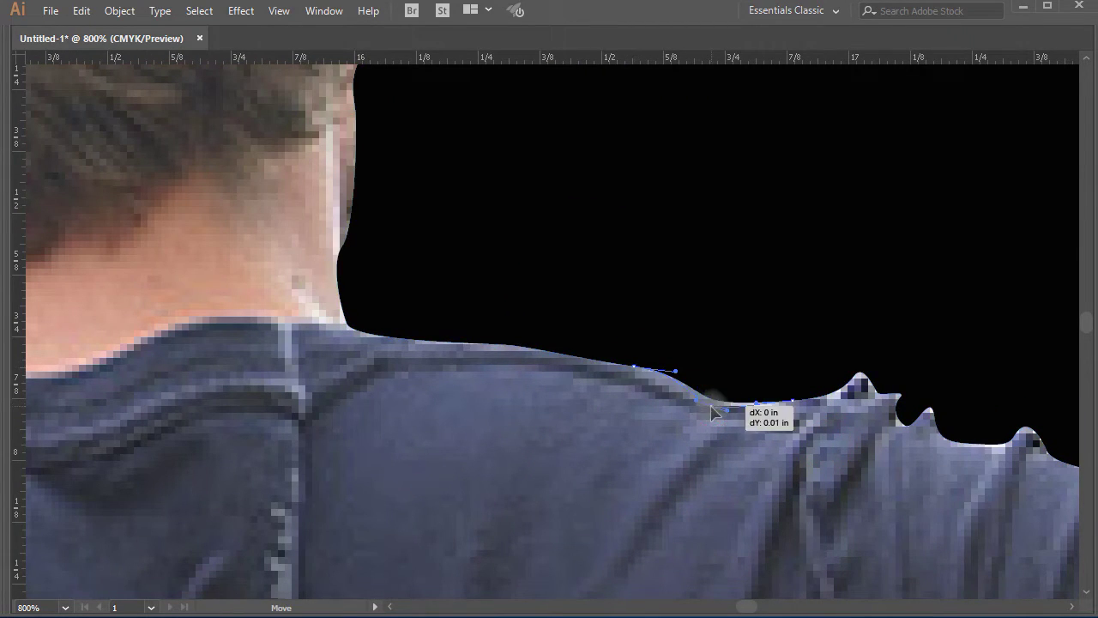
click(857, 383)
key(space)
drag(924, 466, 791, 442)
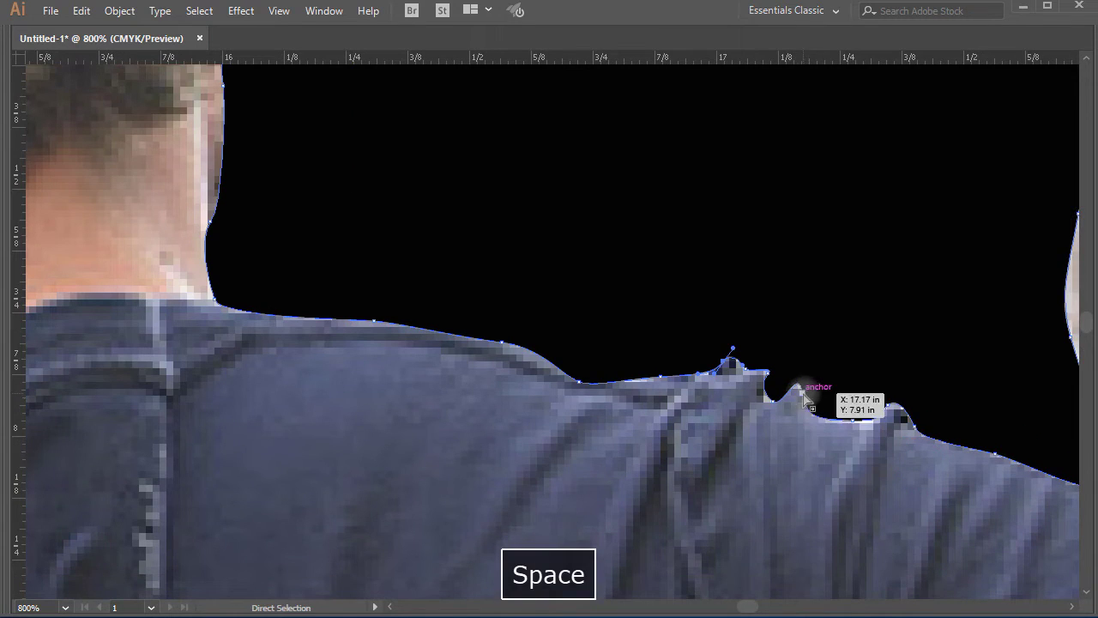
click(797, 400)
key(space)
drag(912, 500, 567, 436)
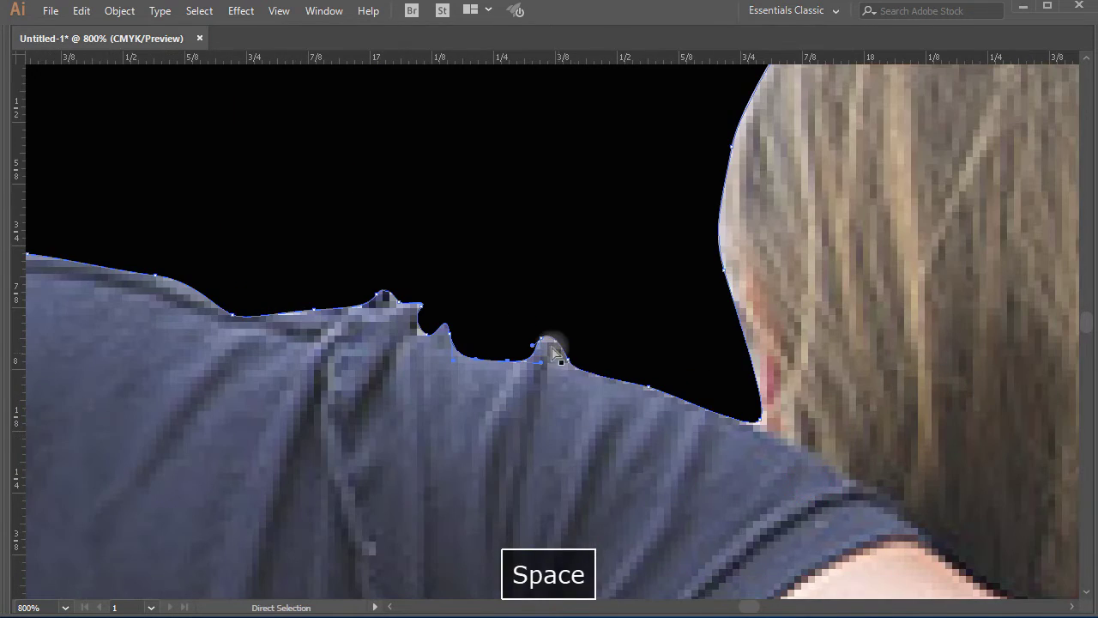
- Move the mask's anchor points inward at the lower right end of the rightmost woman's hair, just above the arm
key(ctrl+minus)
key(ctrl+minus)
key(ctrl+minus)
key(ctrl+minus)
key(ctrl+minus)
key(ctrl+minus)
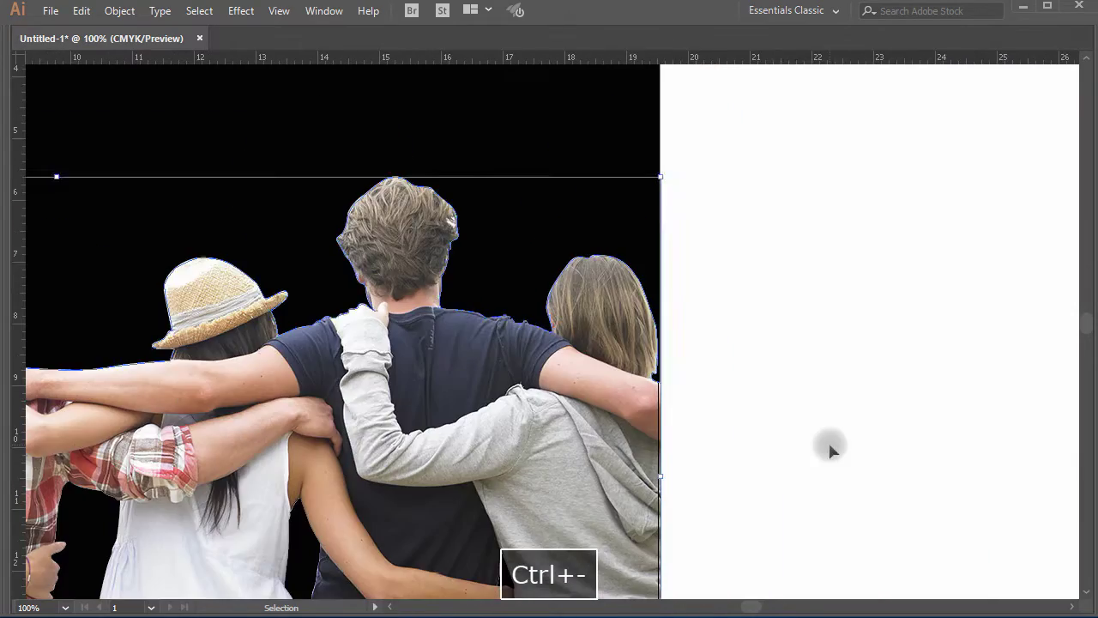
key(space)
drag(830, 446, 940, 442)
key(ctrl+space)
click(793, 398)
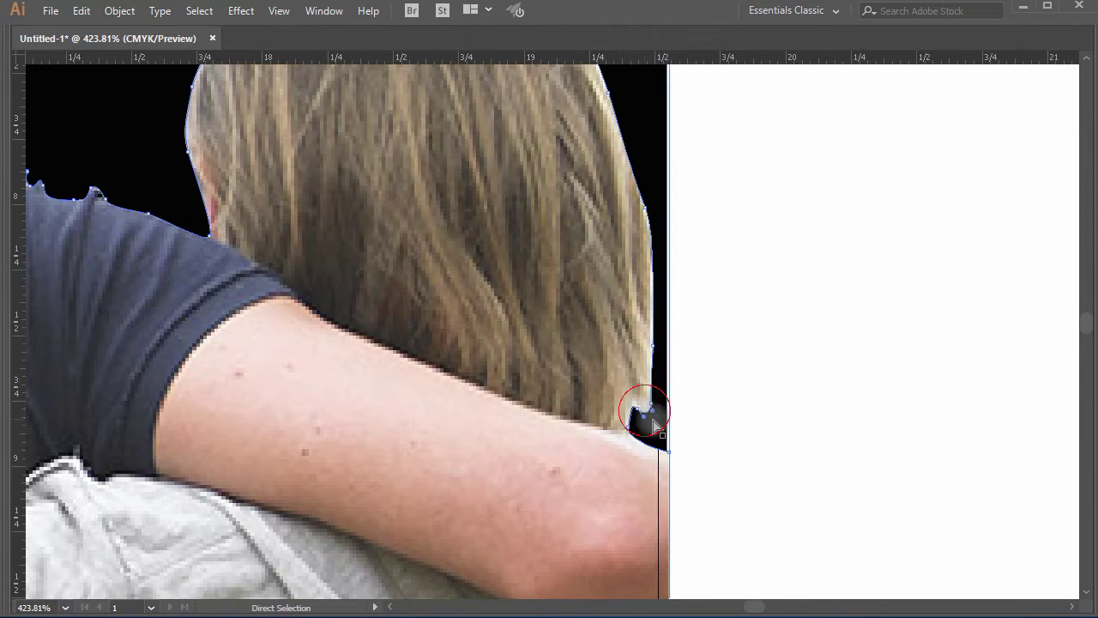
drag(644, 417, 644, 398)
drag(637, 408, 634, 400)
drag(652, 345, 648, 339)
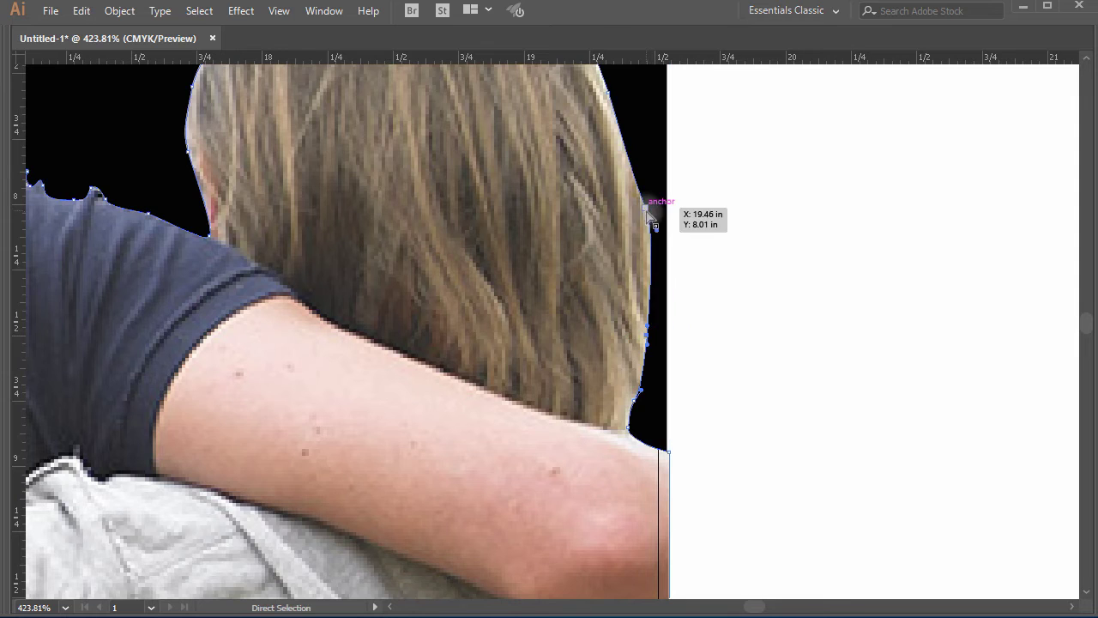
- Tighten the mask's anchor points along the upper right side and crown of the rightmost woman's hair
key(space)
drag(780, 346, 854, 554)
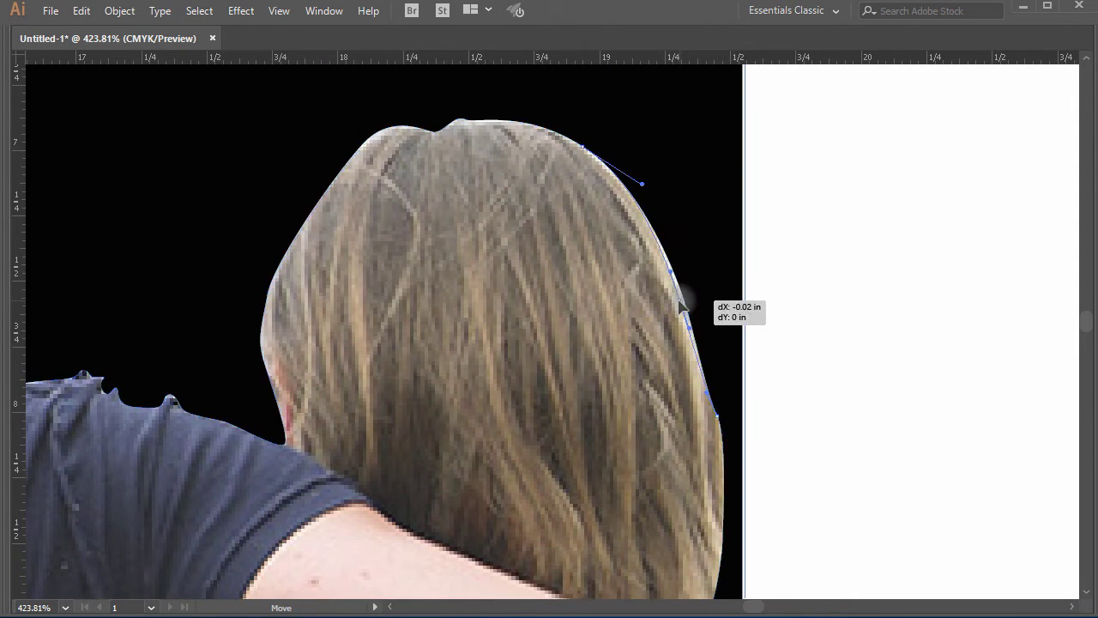
drag(584, 148, 583, 153)
key(ctrl+space)
ctrl+click(420, 175)
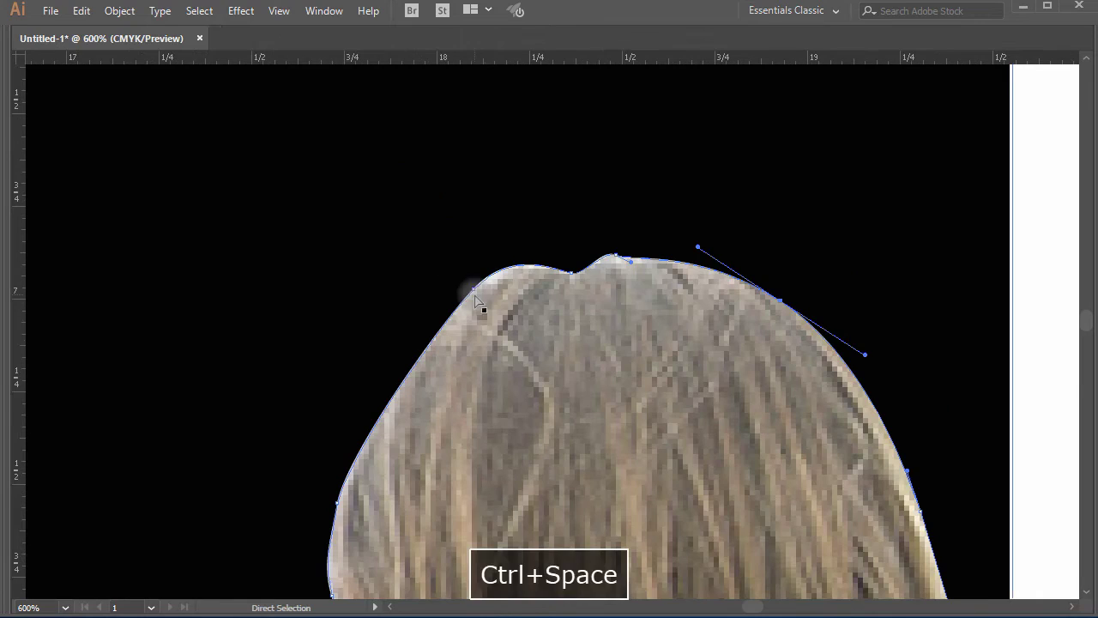
drag(475, 289, 478, 297)
drag(615, 255, 616, 261)
- Move the mask's anchor points inward along the left side of the rightmost woman's hair, down towards the navy shoulder
key(space)
drag(503, 407, 573, 289)
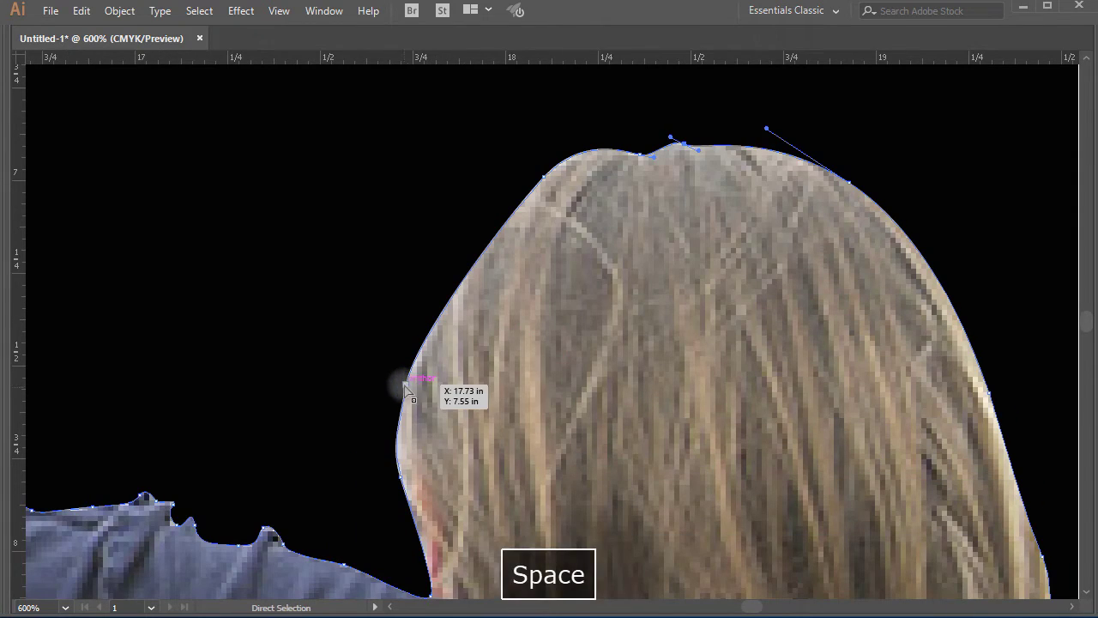
drag(407, 385, 412, 480)
key(space)
drag(638, 519, 732, 383)
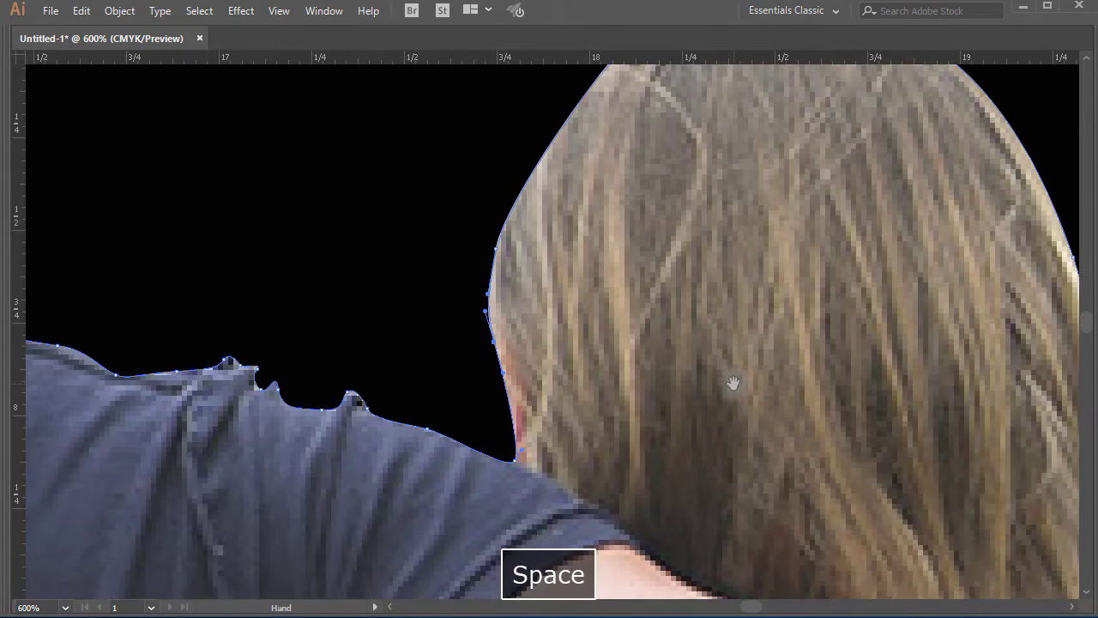
- Adjust the mask's anchor points at the bottom of the gap between the white dress and the navy shirt
key(ctrl+minus)
key(ctrl+minus)
key(ctrl+minus)
key(ctrl+minus)
key(ctrl+minus)
key(ctrl+minus)
key(space)
drag(401, 417, 577, 323)
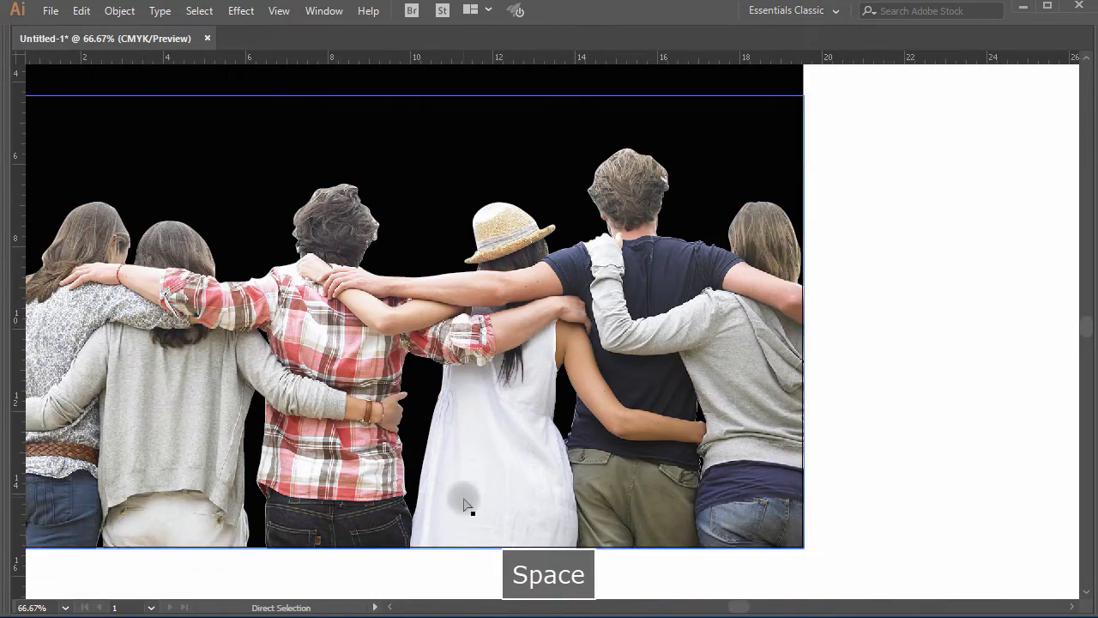
key(ctrl+space)
drag(576, 446, 637, 468)
click(542, 384)
click(486, 323)
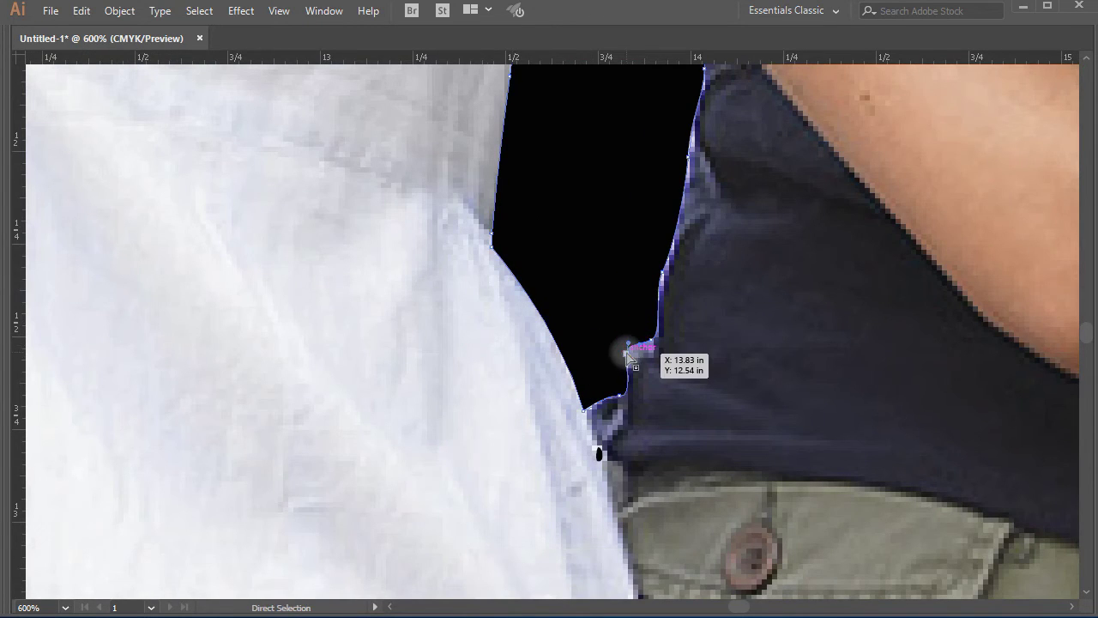
drag(625, 354, 631, 358)
drag(620, 410, 608, 436)
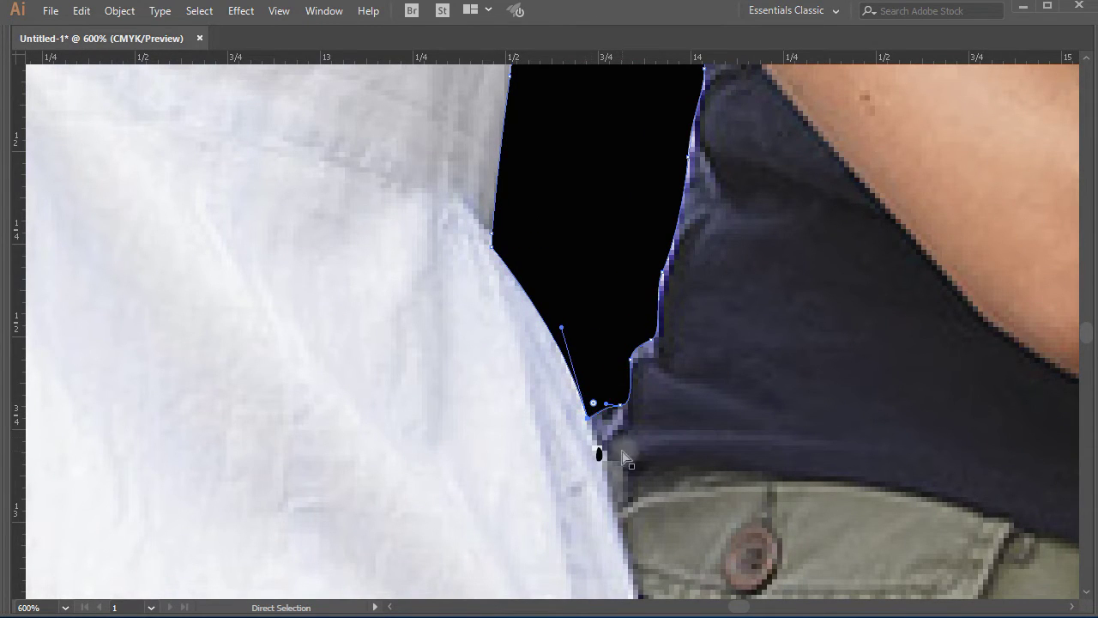
- Shift the mask's anchor points onto the navy shirt along the right edge of the gap beside the white dress
drag(690, 158, 696, 161)
drag(663, 273, 667, 279)
key(space)
drag(734, 136, 692, 342)
drag(662, 274, 662, 278)
drag(666, 189, 670, 199)
- Refine the mask's anchor points along the white dress's edge and at the top of the gap beneath the woman's arm
key(space)
drag(572, 220, 642, 399)
drag(543, 232, 538, 228)
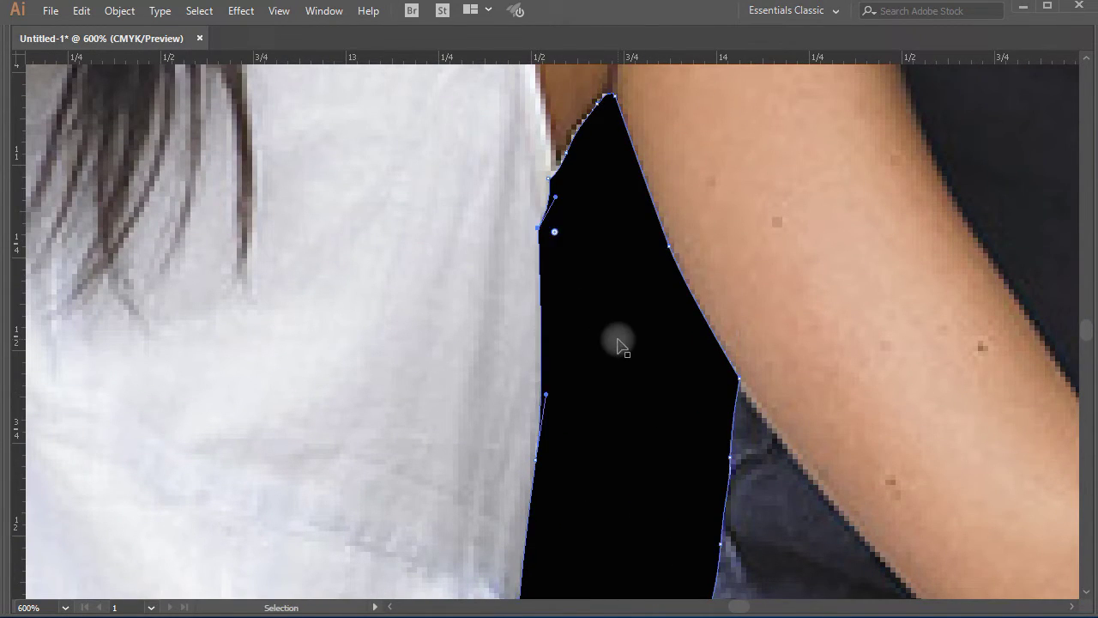
key(ctrl+space)
click(595, 203)
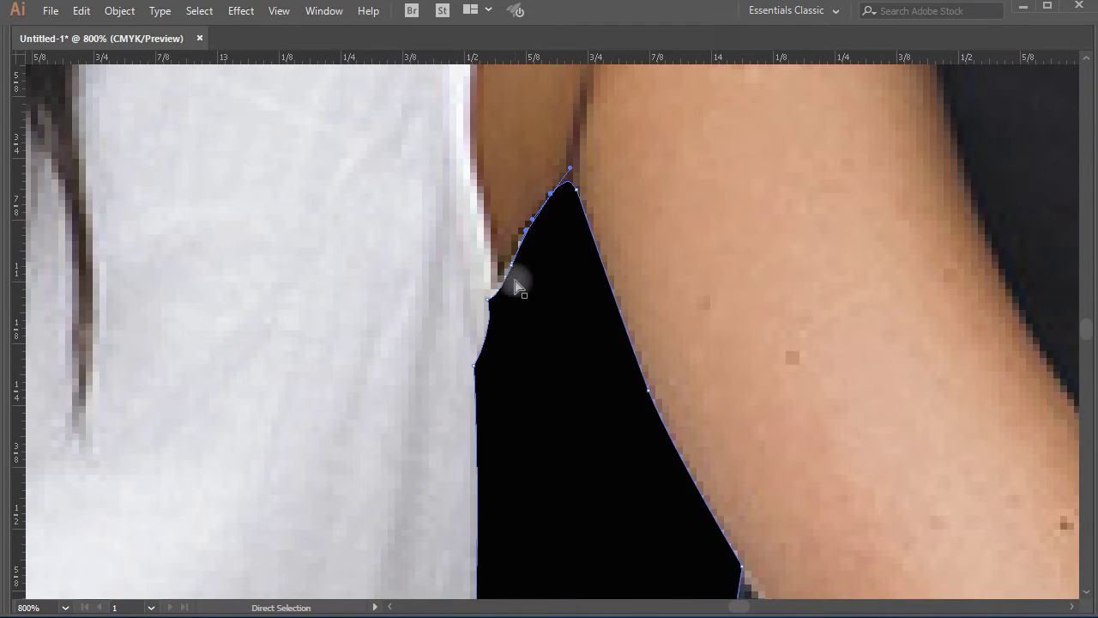
drag(510, 267, 508, 260)
click(534, 347)
- Tighten the mask's anchor points along the dark hair under the straw hat's brim, down to the navy sleeve
key(ctrl+minus)
key(ctrl+minus)
key(ctrl+minus)
key(ctrl+minus)
key(ctrl+minus)
key(ctrl+minus)
key(ctrl+minus)
key(ctrl+minus)
key(ctrl+minus)
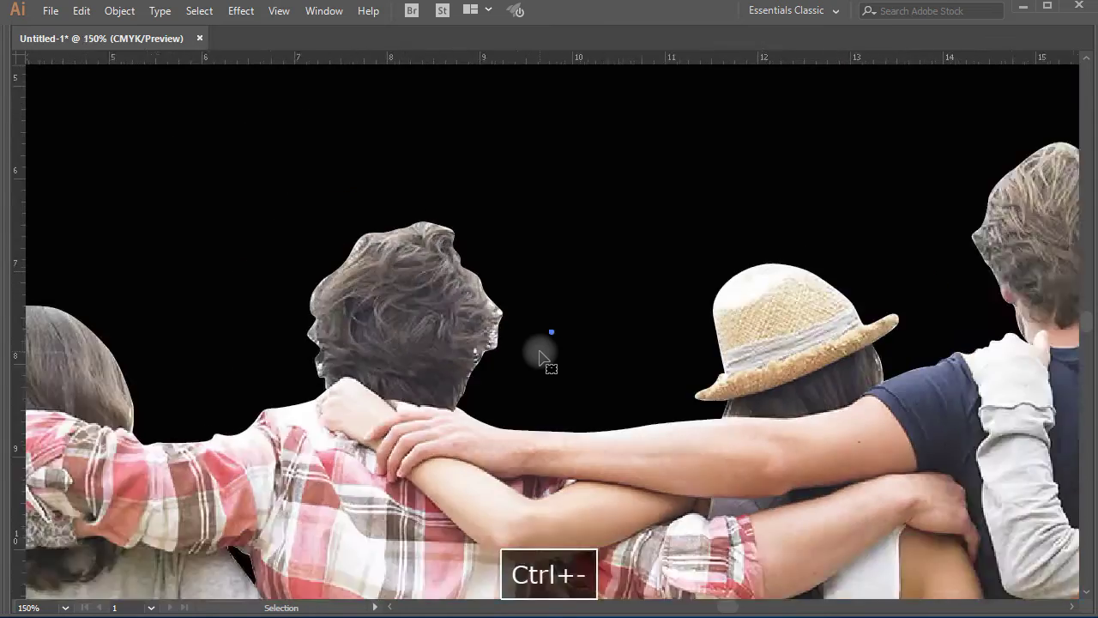
key(ctrl+space)
drag(550, 340, 696, 420)
drag(877, 299, 979, 406)
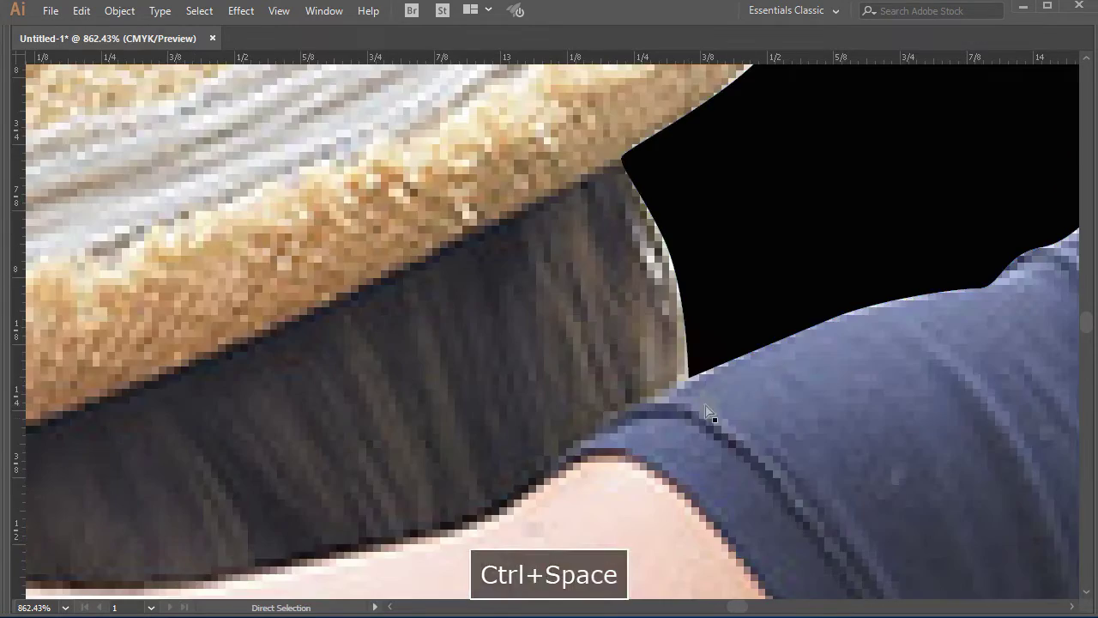
drag(687, 380, 683, 386)
drag(661, 238, 658, 244)
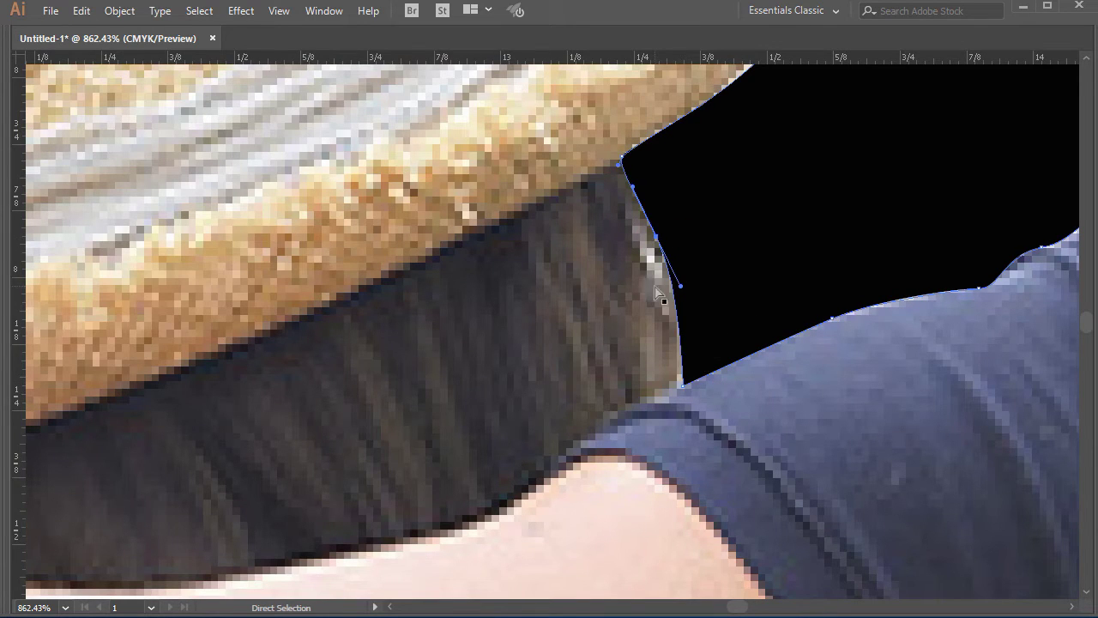
- Move the mask's anchor point inward on the left side of the tall man's neck, above the hand on his shoulder
key(space)
drag(953, 327, 709, 383)
drag(855, 262, 556, 374)
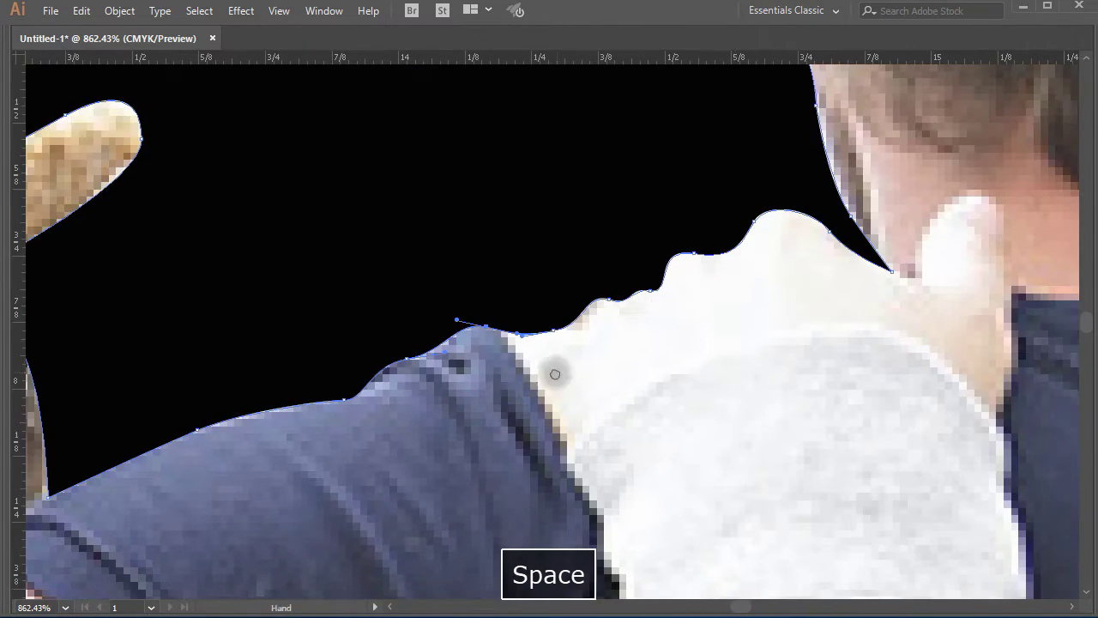
drag(851, 216, 857, 212)
- Pull the mask's anchor point inward at the right tip of the straw hat's brim
key(space)
drag(657, 296, 616, 399)
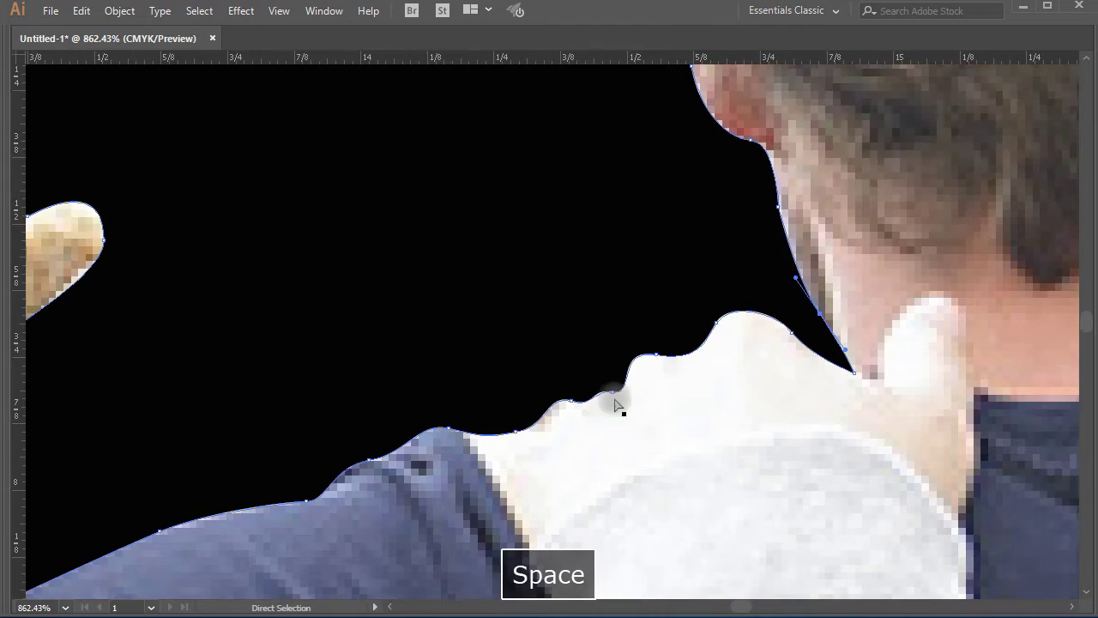
drag(549, 445, 642, 313)
drag(420, 315, 874, 357)
drag(649, 147, 645, 140)
- Tighten the mask's anchor points along the lower right side of the plaid-shirt man's hair
key(space)
drag(480, 197, 800, 186)
drag(541, 189, 633, 549)
drag(412, 414, 824, 77)
drag(569, 428, 731, 148)
drag(493, 370, 720, 258)
drag(429, 311, 969, 287)
drag(41, 286, 647, 546)
click(563, 331)
key(space)
drag(679, 286, 639, 393)
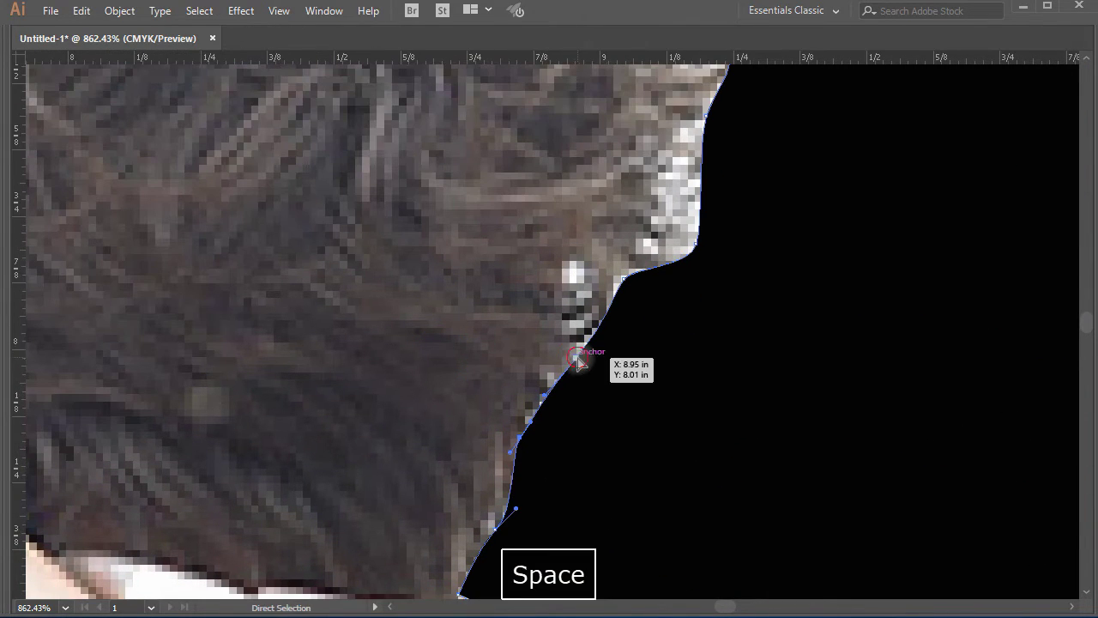
drag(577, 359, 574, 354)
drag(697, 245, 683, 236)
- Pull the mask's anchor points inward around the protruding curls on the right side of the plaid-shirt man's hair
key(space)
drag(753, 204, 690, 467)
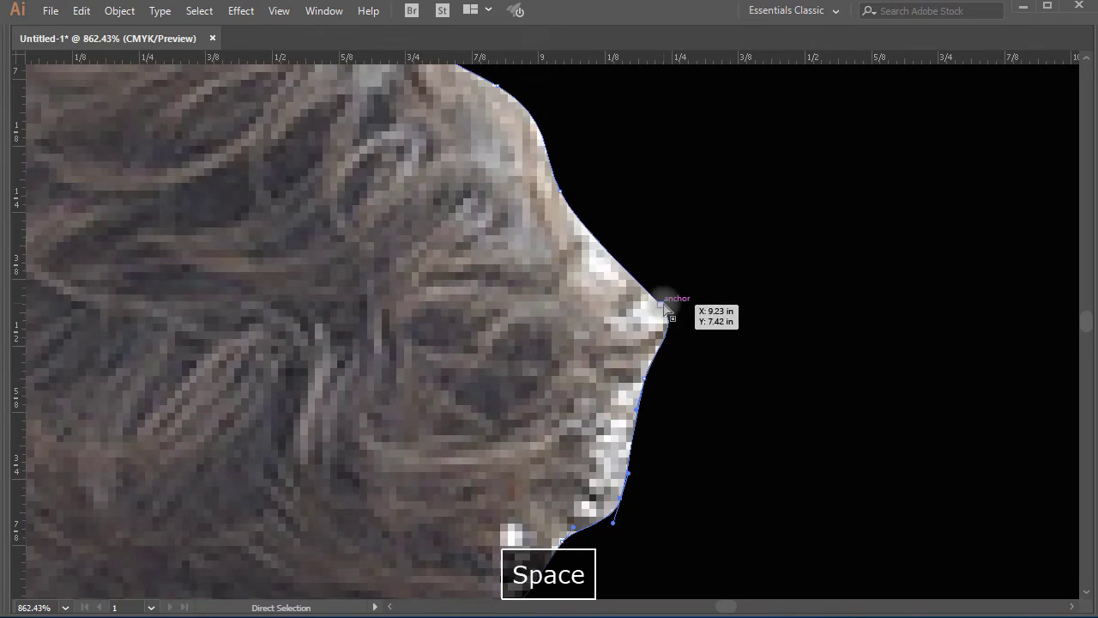
drag(662, 304, 644, 315)
drag(560, 191, 552, 206)
drag(643, 315, 632, 315)
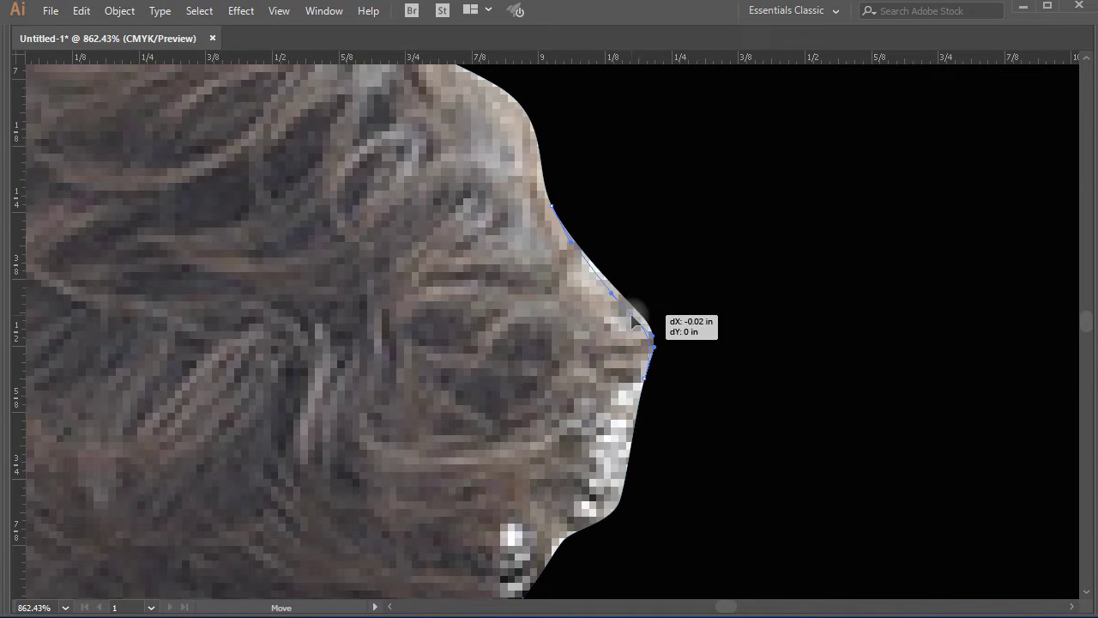
drag(645, 378, 638, 377)
drag(618, 497, 613, 494)
key(space)
drag(615, 511, 647, 445)
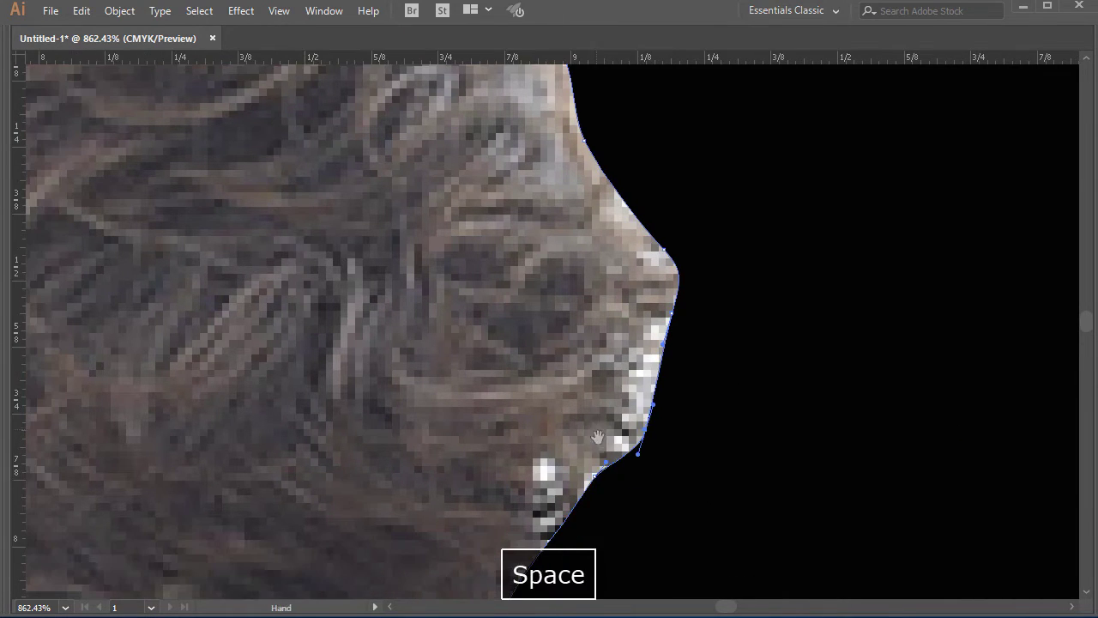
drag(593, 473, 587, 468)
- Lower the mask's anchor points along the upper right side and top of the plaid-shirt man's hair
key(space)
drag(519, 81, 674, 567)
drag(576, 277, 562, 283)
drag(496, 237, 489, 246)
key(space)
drag(399, 285, 654, 294)
drag(529, 263, 529, 272)
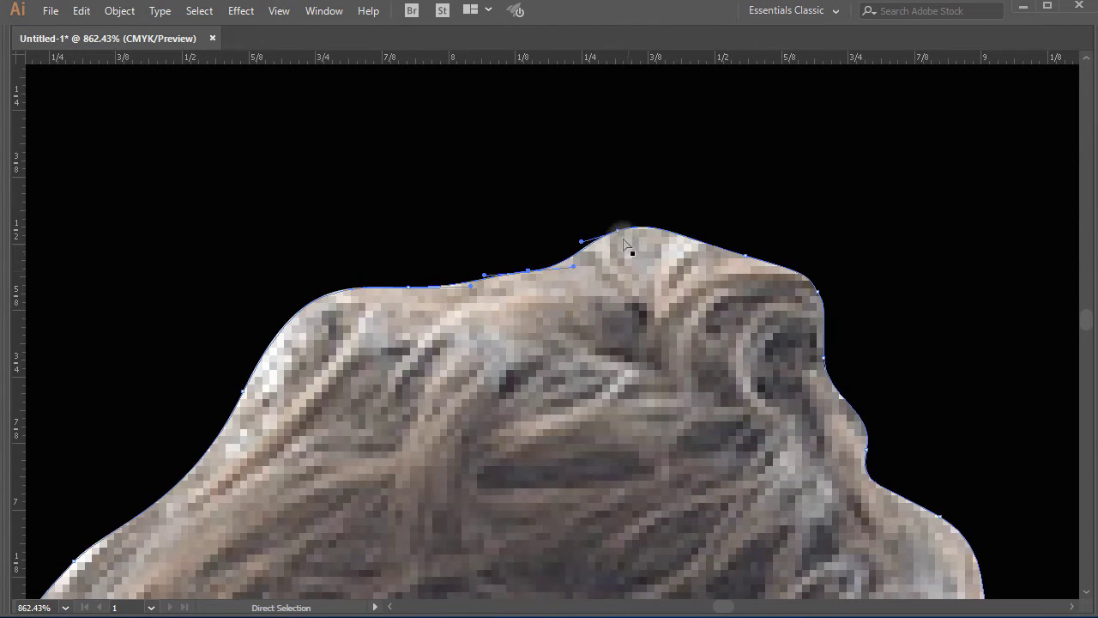
drag(618, 231, 617, 238)
- Move the mask's anchor points inward along the upper left side of the plaid-shirt man's hair
key(space)
drag(429, 289, 573, 262)
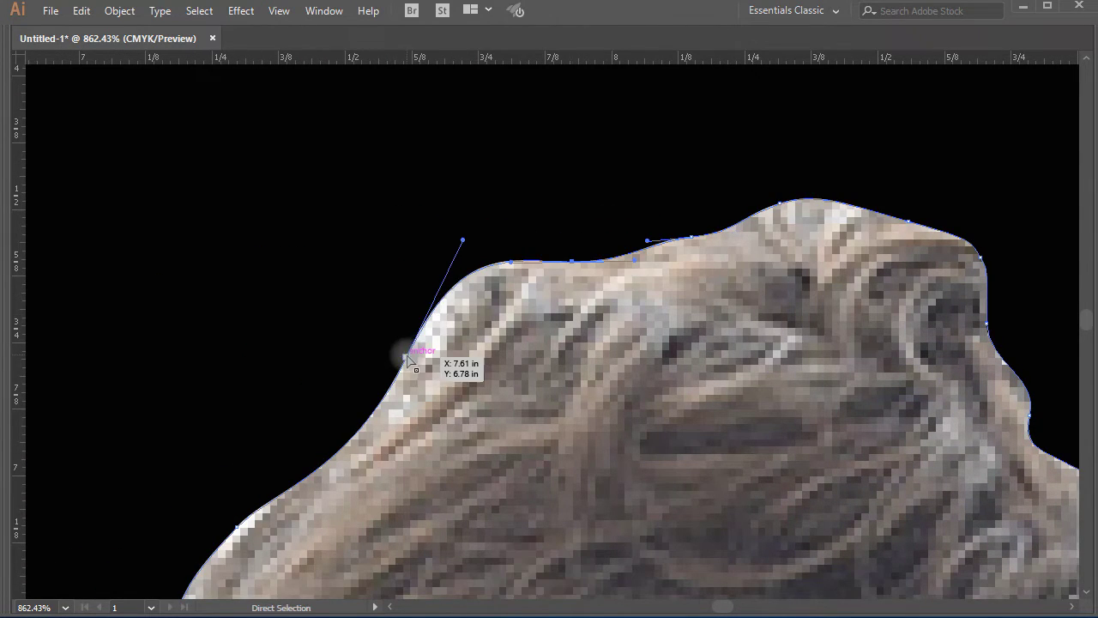
drag(406, 357, 417, 359)
key(space)
drag(431, 423, 721, 247)
drag(524, 352, 536, 362)
- Trim the light edge on the left side of the plaid-shirt man's hair by moving the mask's anchor points inward
key(space)
drag(532, 439, 533, 283)
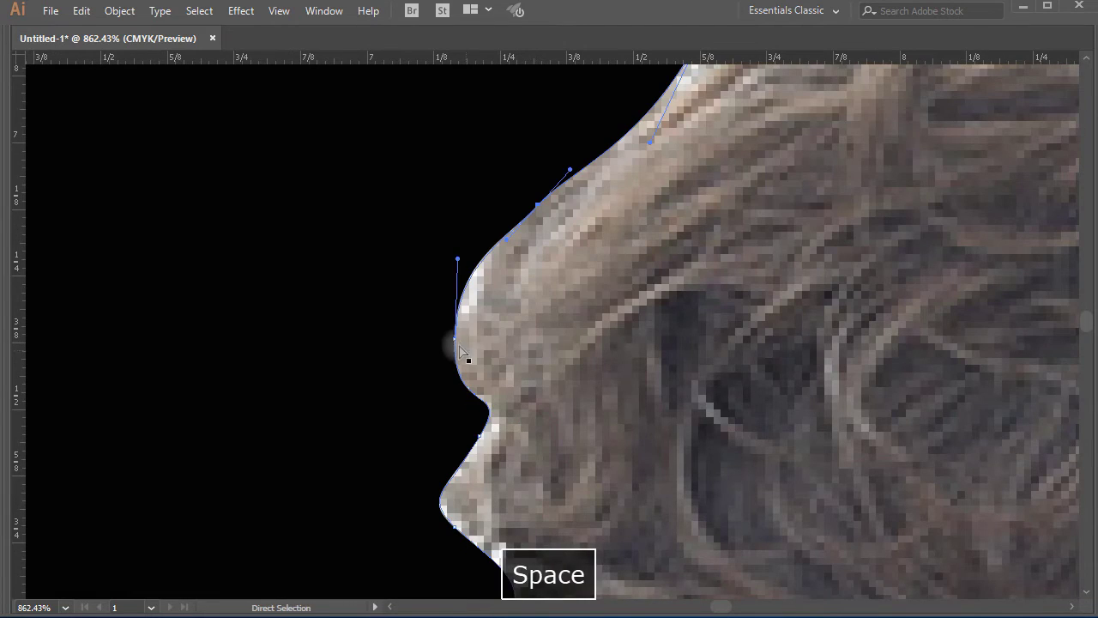
drag(461, 352, 470, 350)
click(479, 436)
drag(441, 385, 467, 385)
- Adjust the mask's anchor points along the lower left side of the plaid-shirt man's hair, down to the hand
key(space)
drag(554, 505, 551, 319)
drag(474, 361, 524, 346)
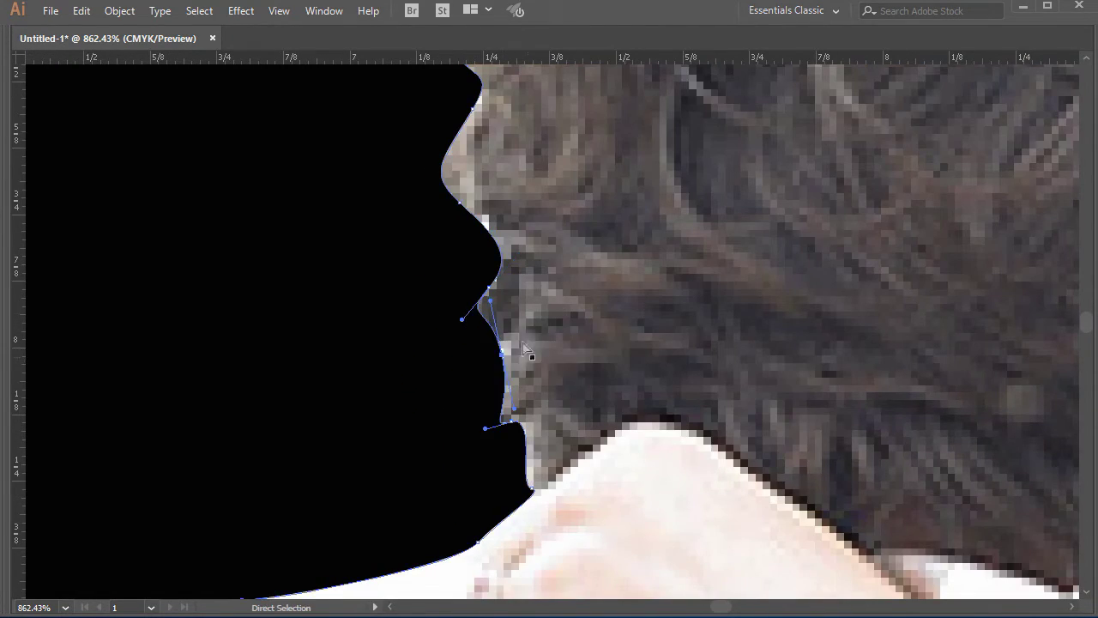
drag(498, 234, 458, 204)
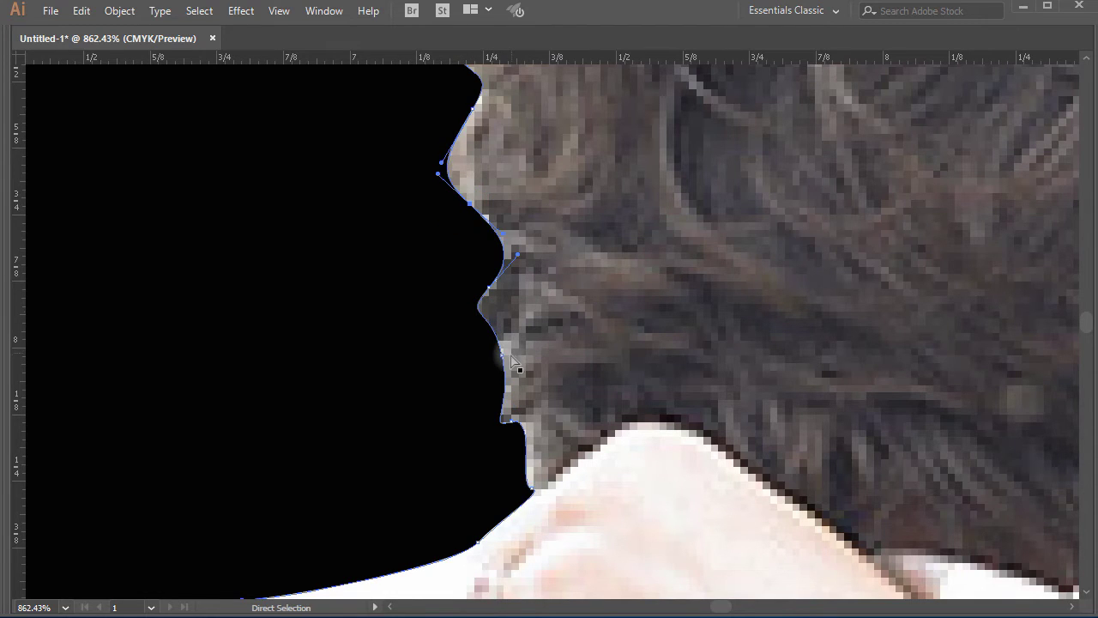
drag(502, 357, 507, 355)
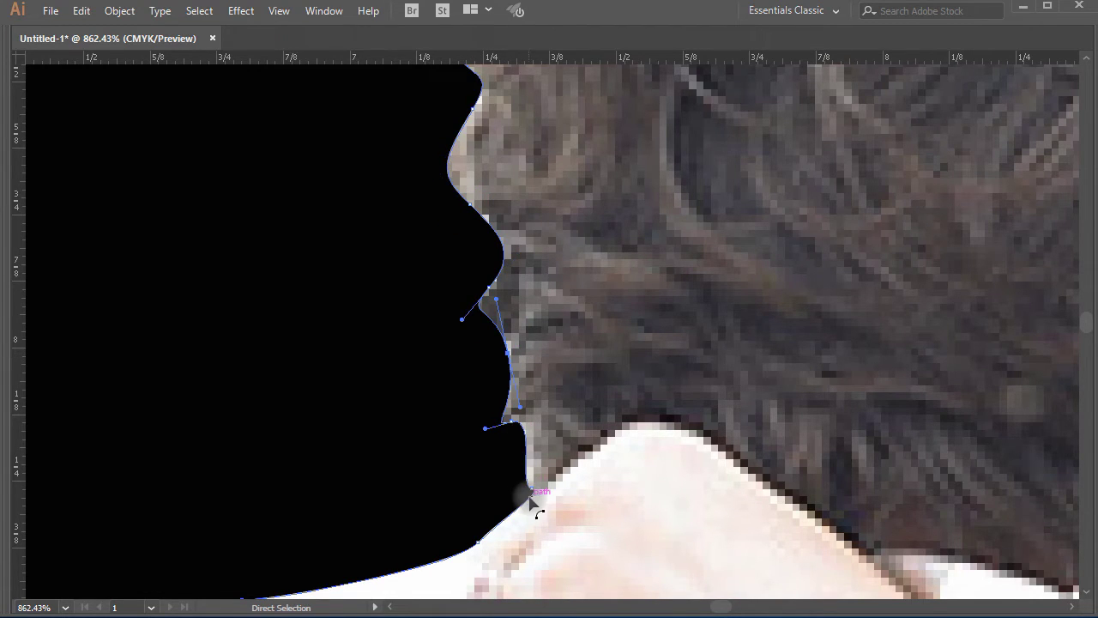
drag(531, 486, 540, 480)
- Examine the mask's edge along the plaid-shirt man's shoulder and the whole cutout against the black background
key(space)
drag(556, 400, 721, 155)
drag(512, 417, 701, 254)
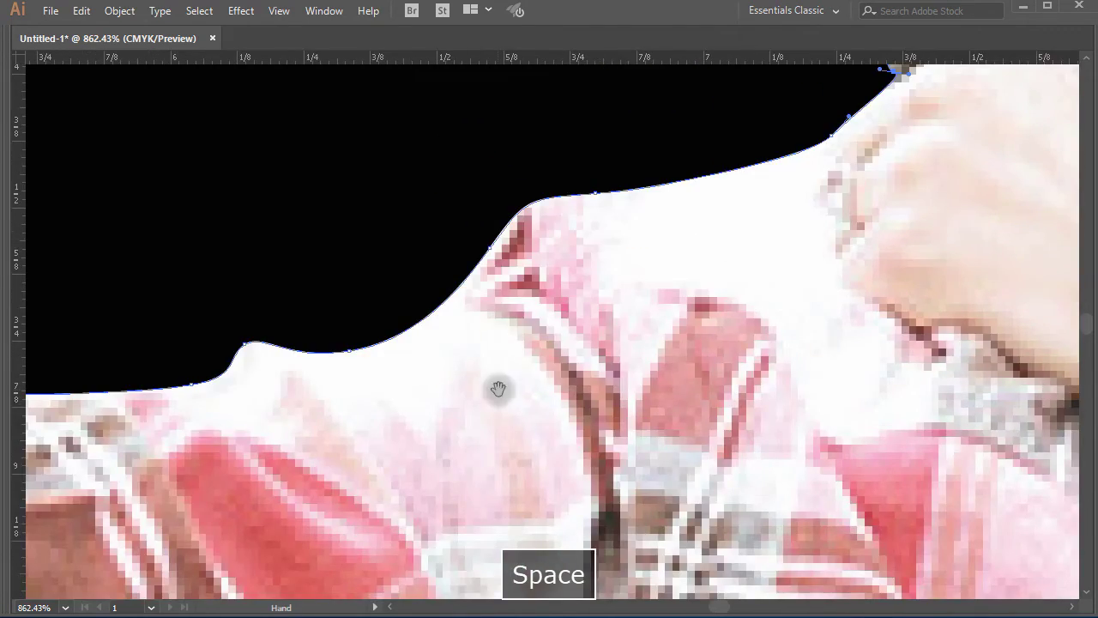
drag(499, 388, 692, 387)
key(ctrl+minus)
key(ctrl+minus)
key(ctrl+minus)
key(ctrl+minus)
key(ctrl+minus)
key(ctrl+minus)
key(ctrl+minus)
key(ctrl+minus)
key(ctrl+minus)
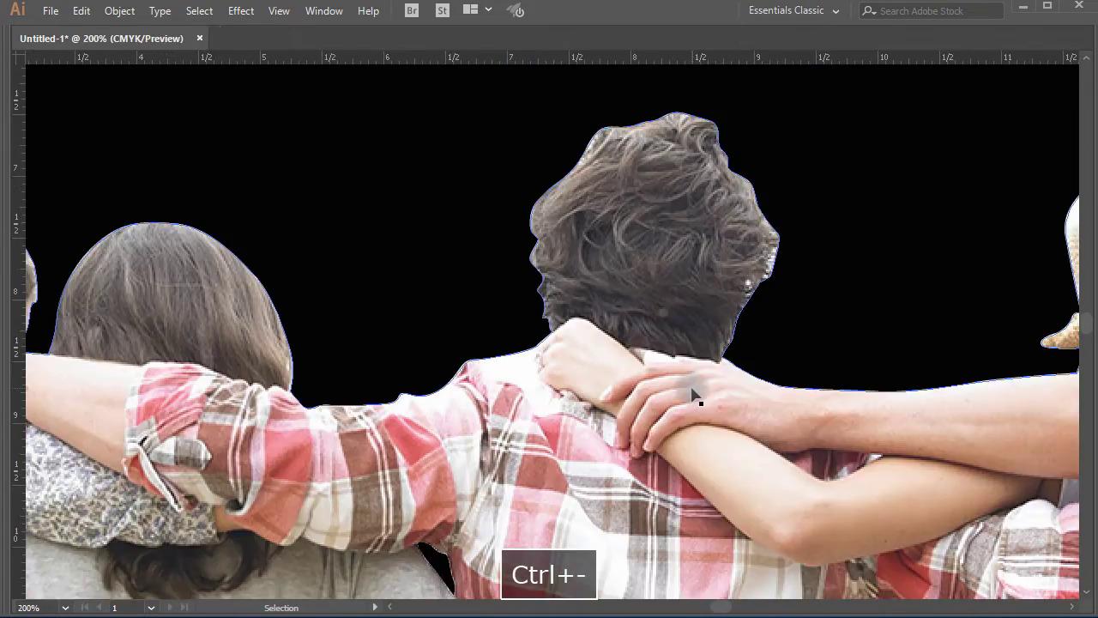
key(space)
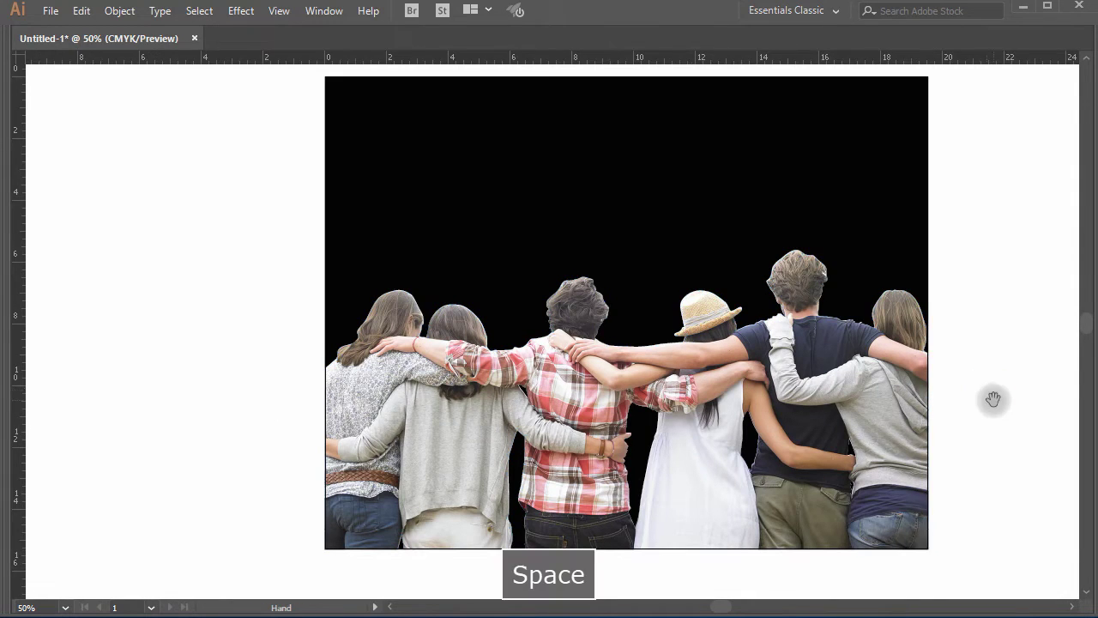
drag(990, 398, 889, 374)
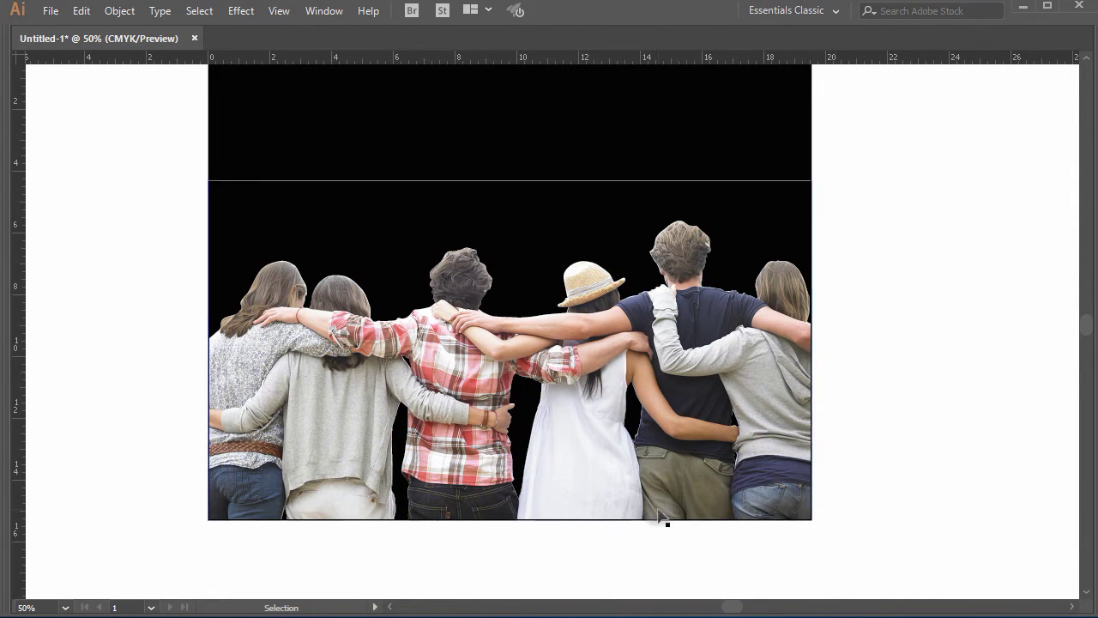
- Trace closed Pen paths around the two white background spots inside the right side of the tall man's hair
key(ctrl+space)
drag(693, 239, 722, 266)
ctrl+click(543, 193)
click(554, 307)
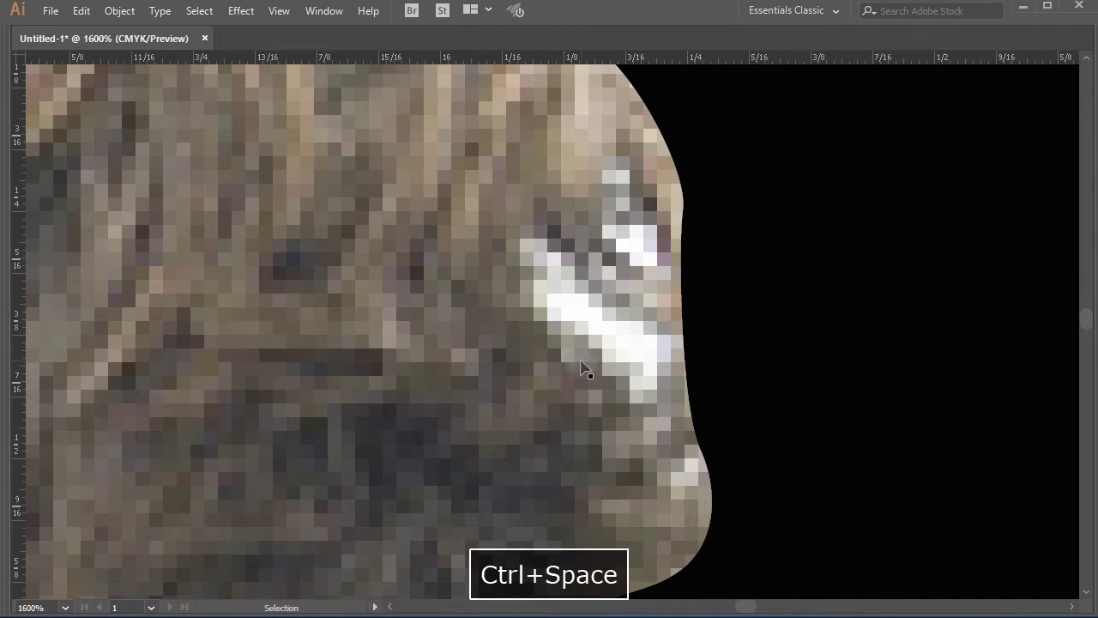
key(p)
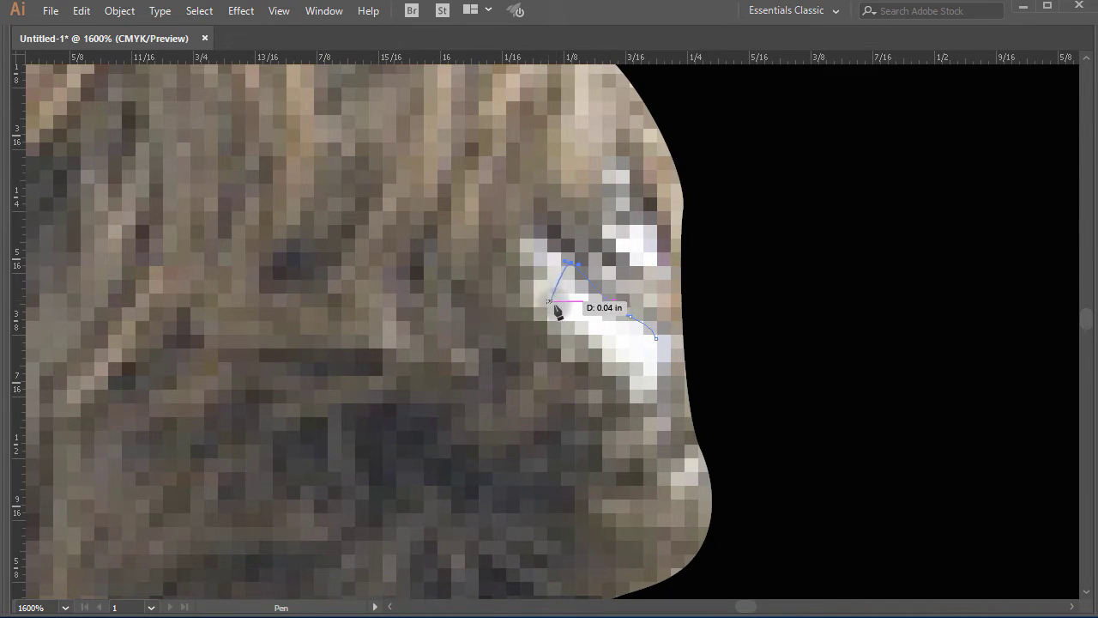
drag(572, 326, 562, 339)
key(ctrl+z)
drag(619, 369, 656, 370)
drag(656, 369, 654, 350)
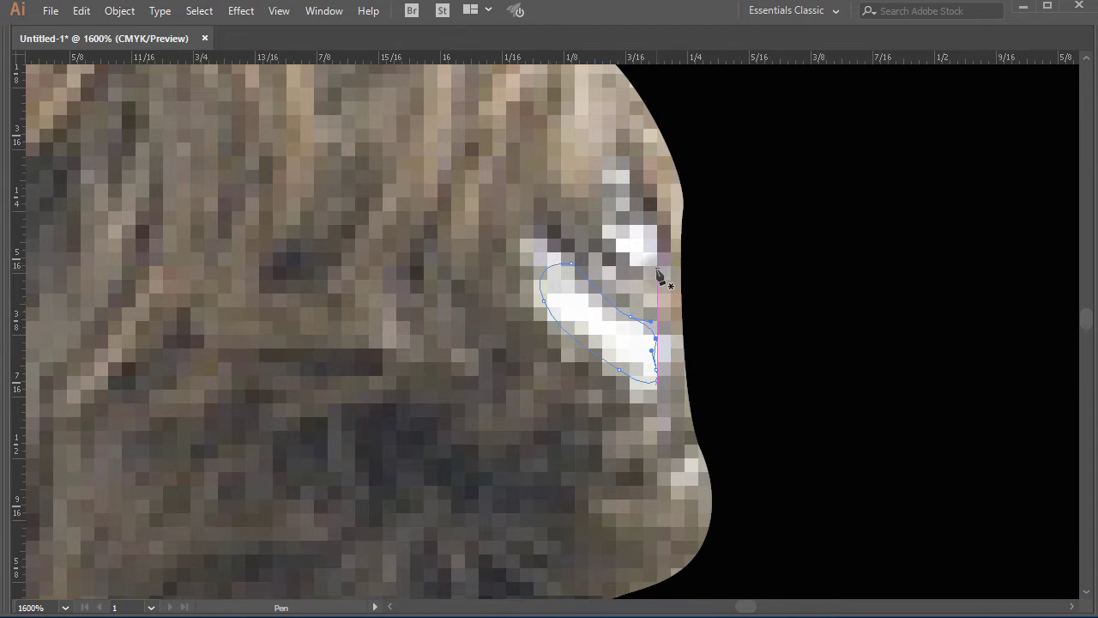
drag(656, 269, 624, 260)
drag(634, 327, 632, 311)
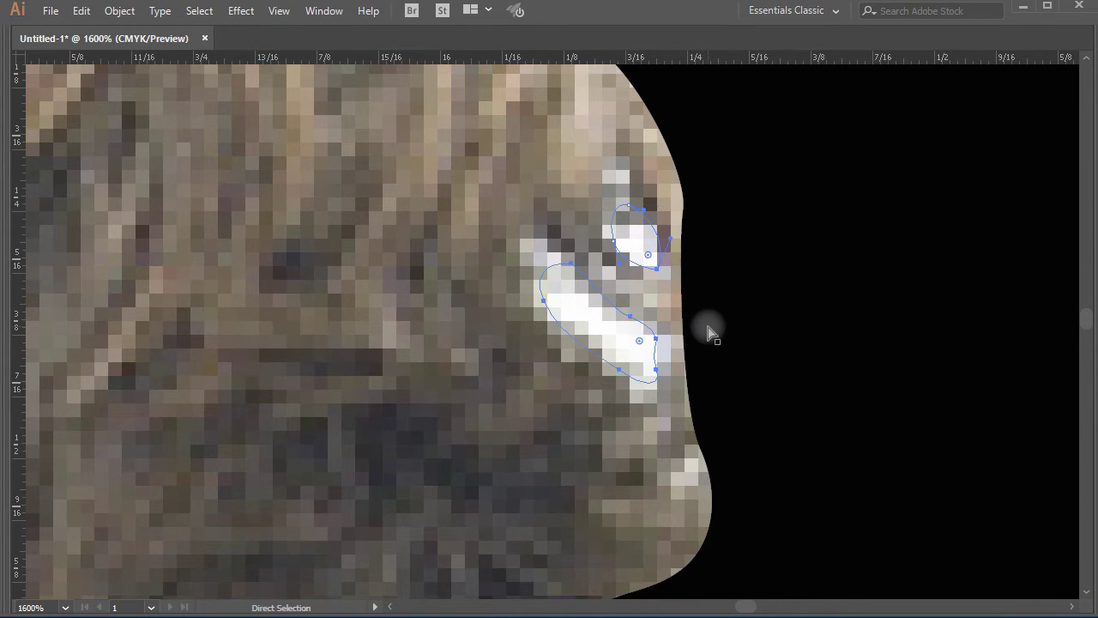
- Release the clipping mask on the group-of-friends cutout
key(ctrl+minus)
key(ctrl+minus)
key(ctrl+minus)
key(ctrl+minus)
key(ctrl+minus)
key(ctrl+minus)
key(ctrl+minus)
key(ctrl+minus)
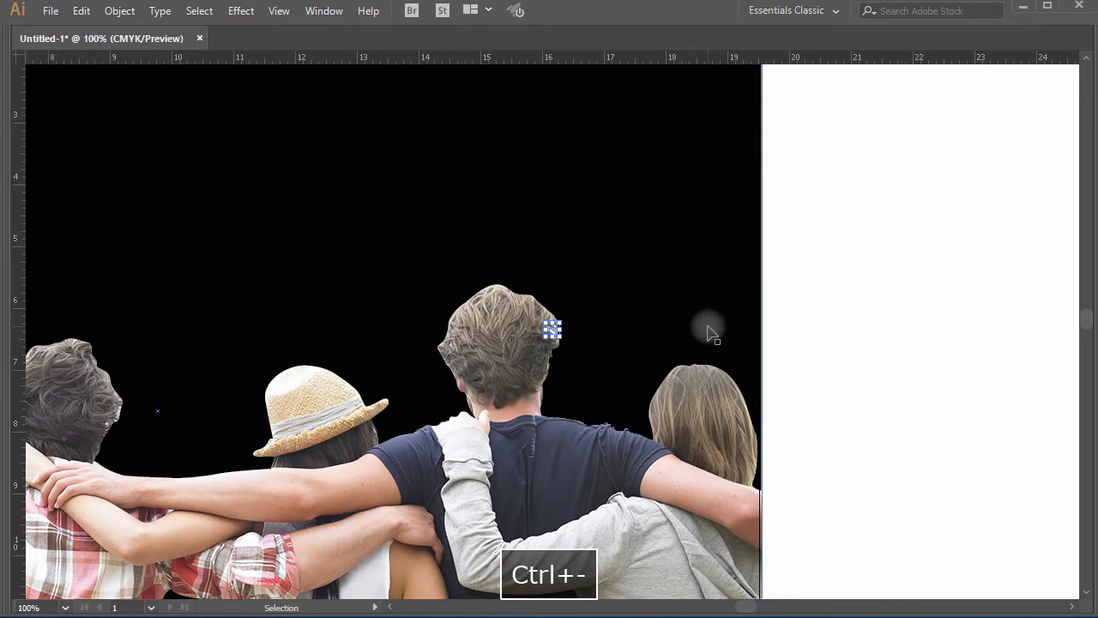
key(space)
drag(847, 466, 858, 380)
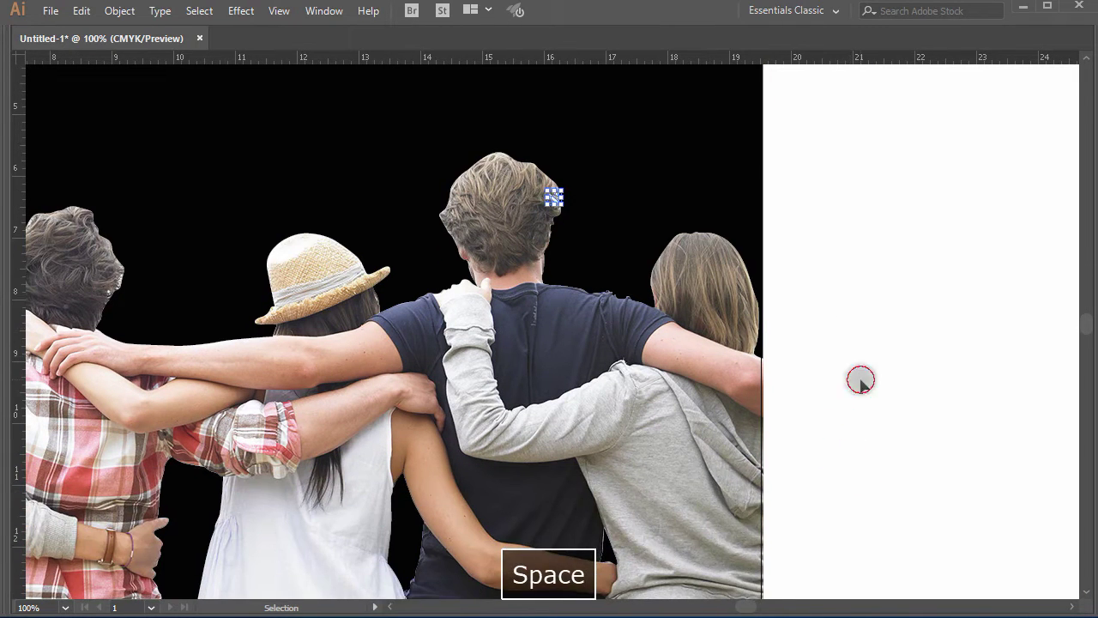
click(590, 355)
right_click(590, 354)
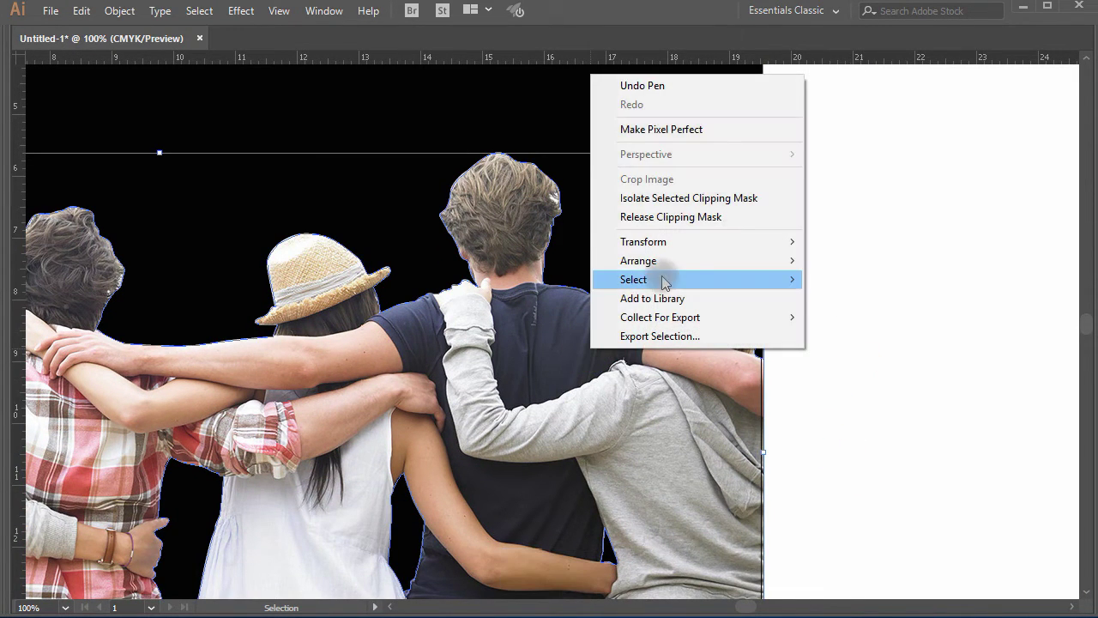
click(674, 225)
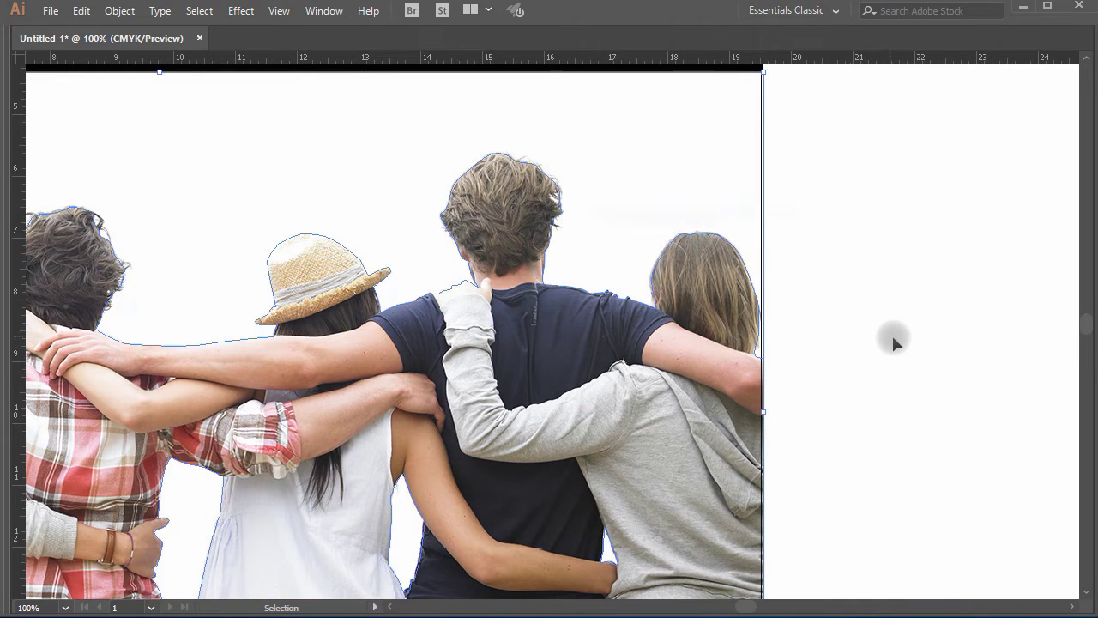
click(895, 340)
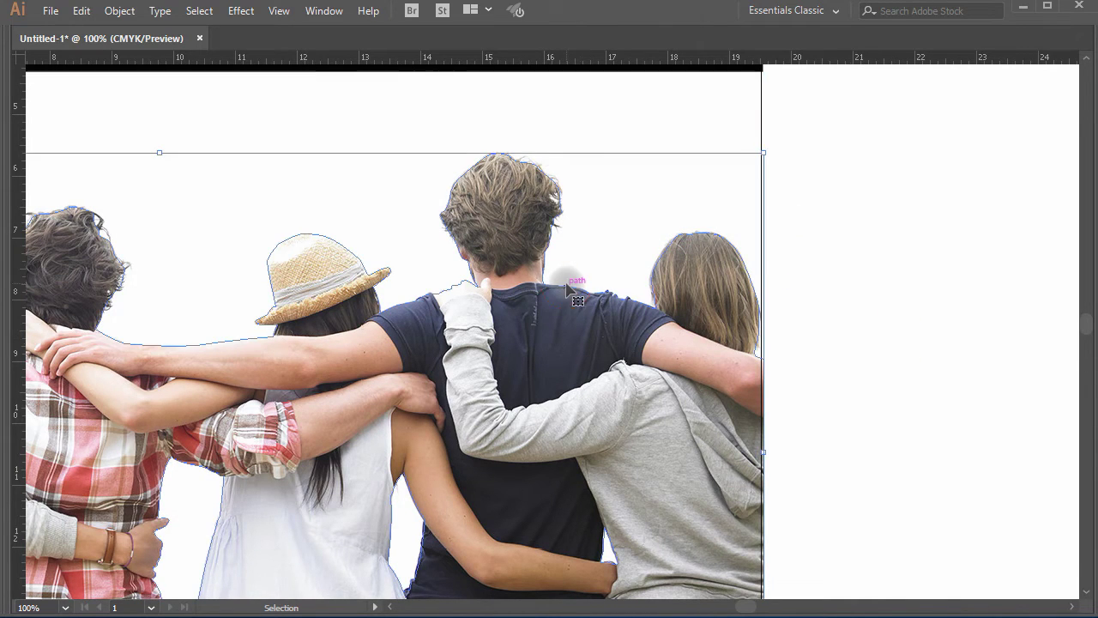
- Select the mask outline with the two closed paths in the tall man's hair and subtract them from it with Minus Front
key(ctrl+space)
drag(581, 221, 669, 361)
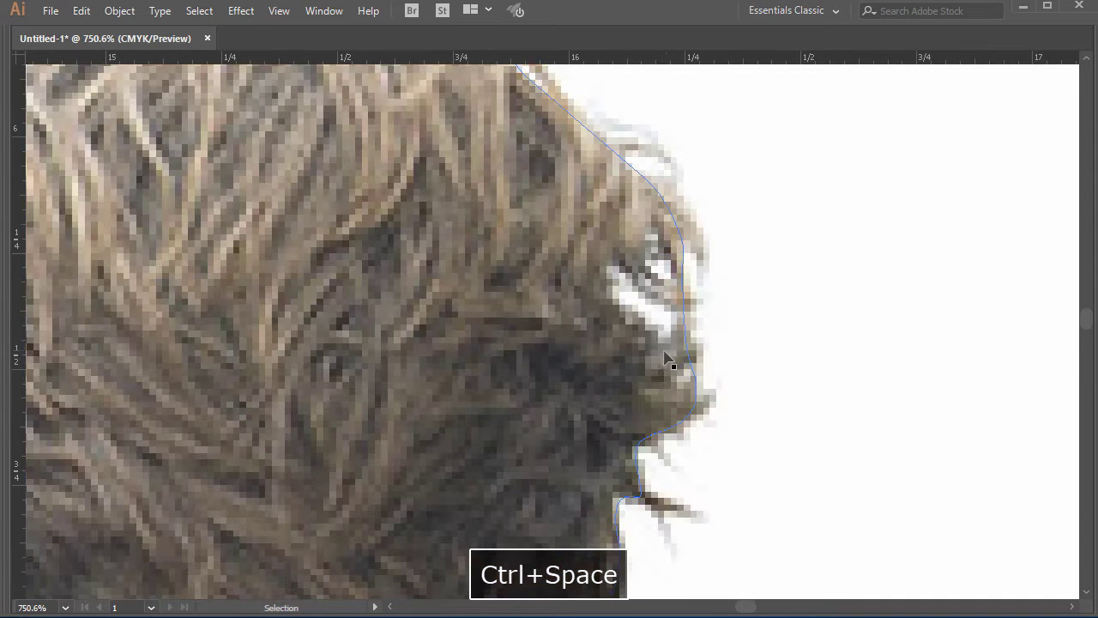
click(640, 314)
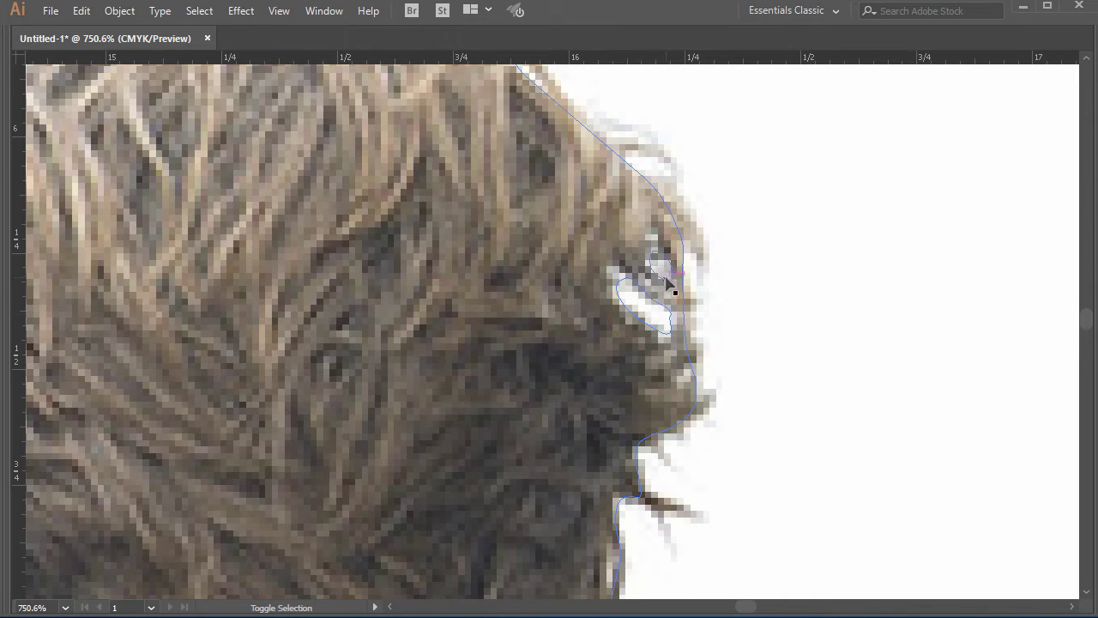
key(Tab)
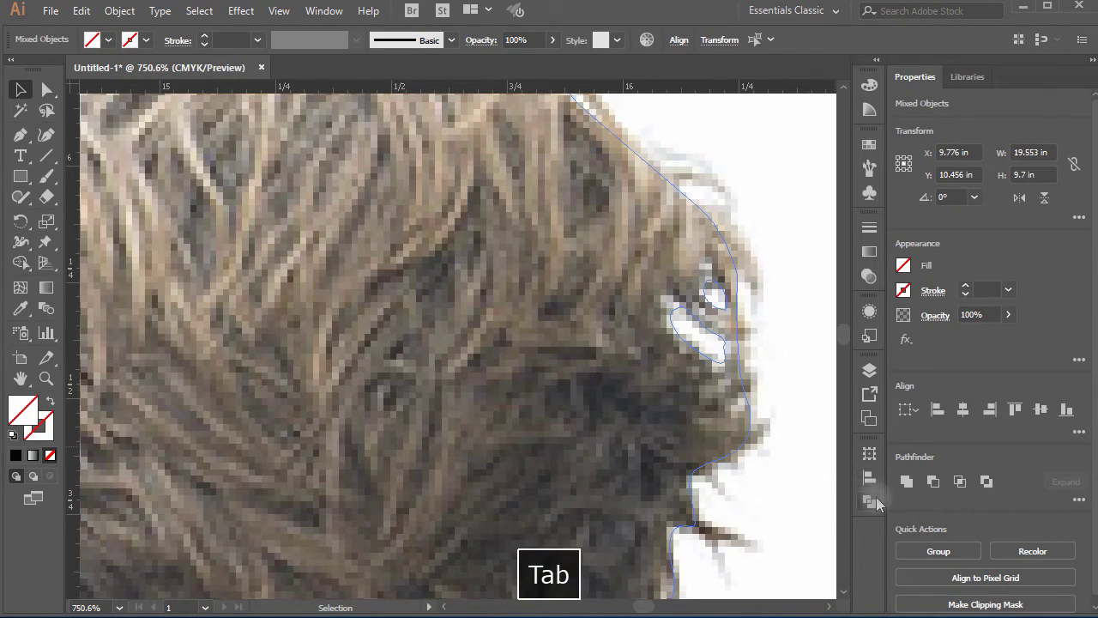
click(870, 502)
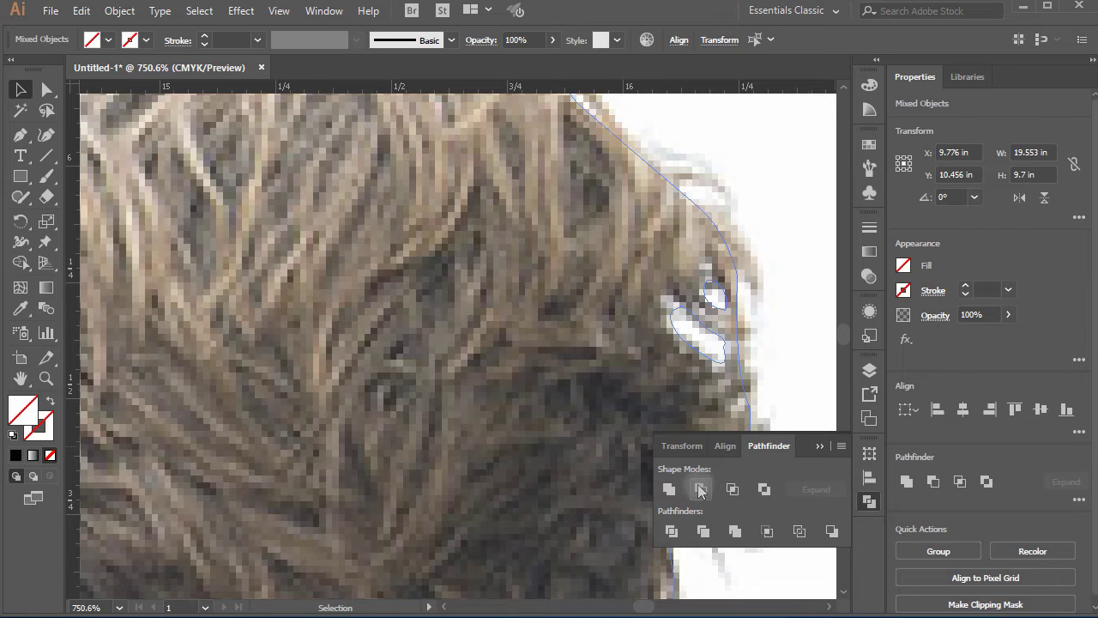
click(700, 489)
key(Tab)
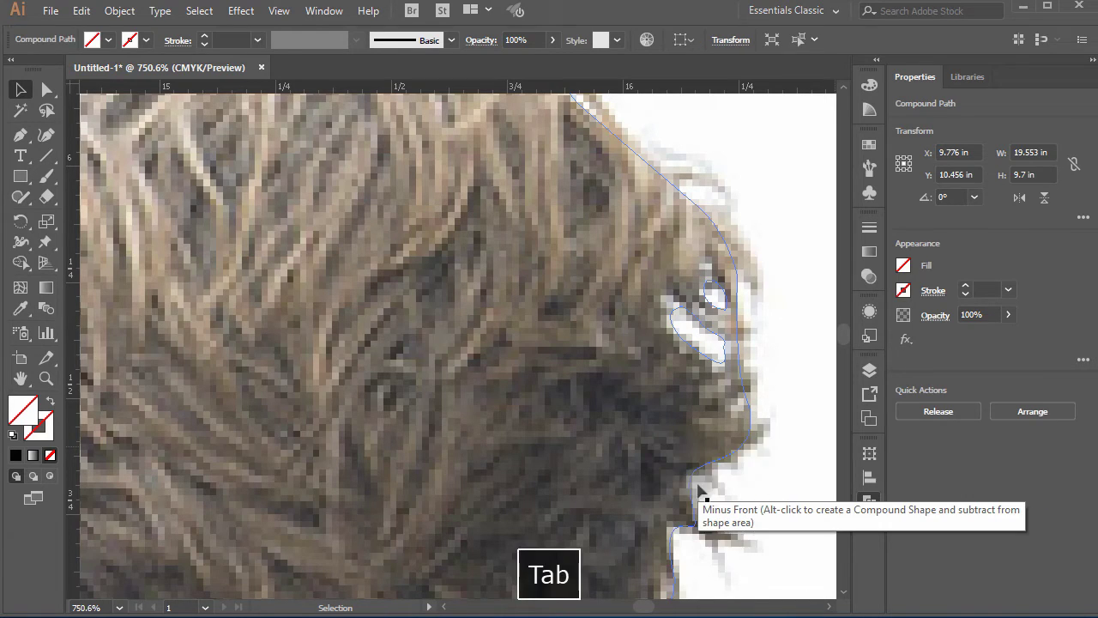
click(874, 416)
- Select the compound path together with the friends photo and make a clipping mask from them
key(ctrl+minus)
key(ctrl+minus)
key(ctrl+minus)
key(ctrl+minus)
key(ctrl+minus)
key(ctrl+minus)
key(ctrl+minus)
key(ctrl+minus)
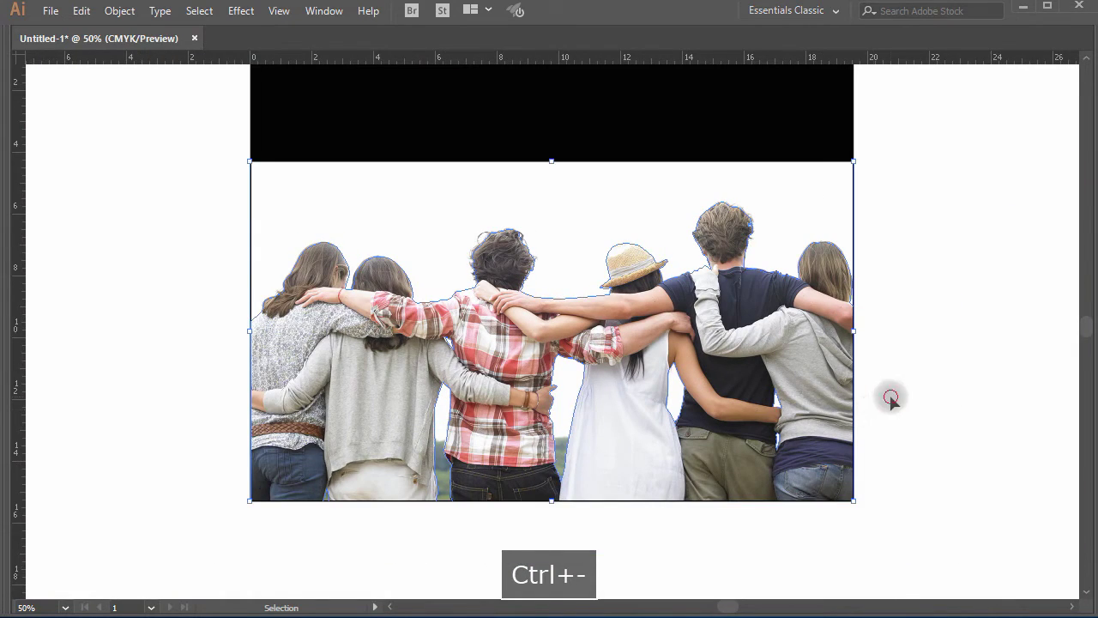
click(890, 396)
key(ctrl+space)
ctrl+click(659, 338)
key(space)
drag(852, 419, 858, 444)
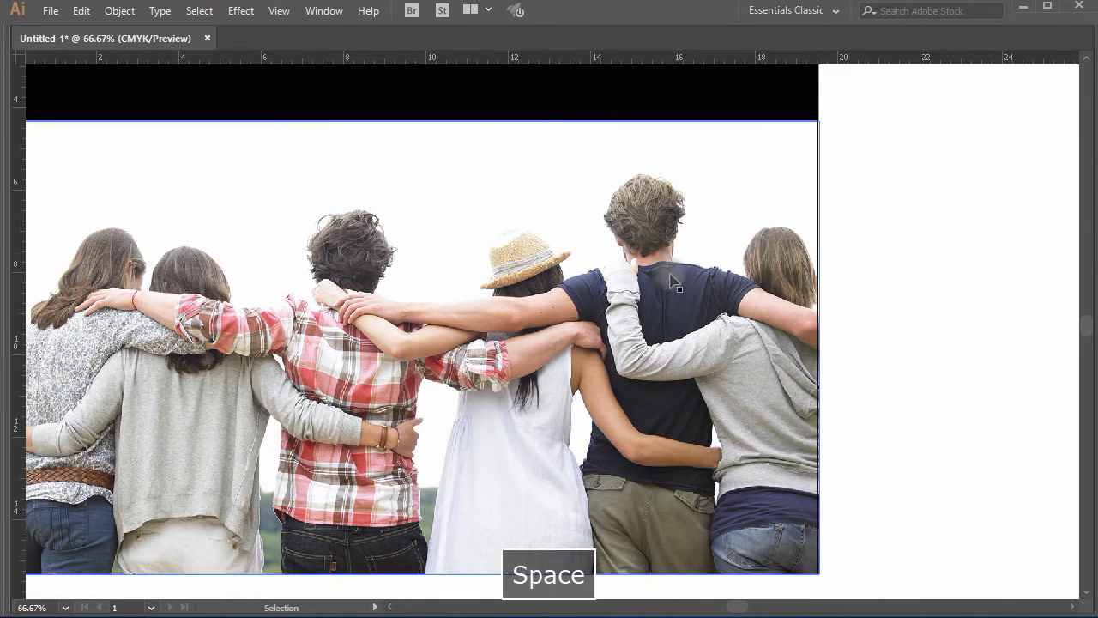
click(707, 226)
click(121, 11)
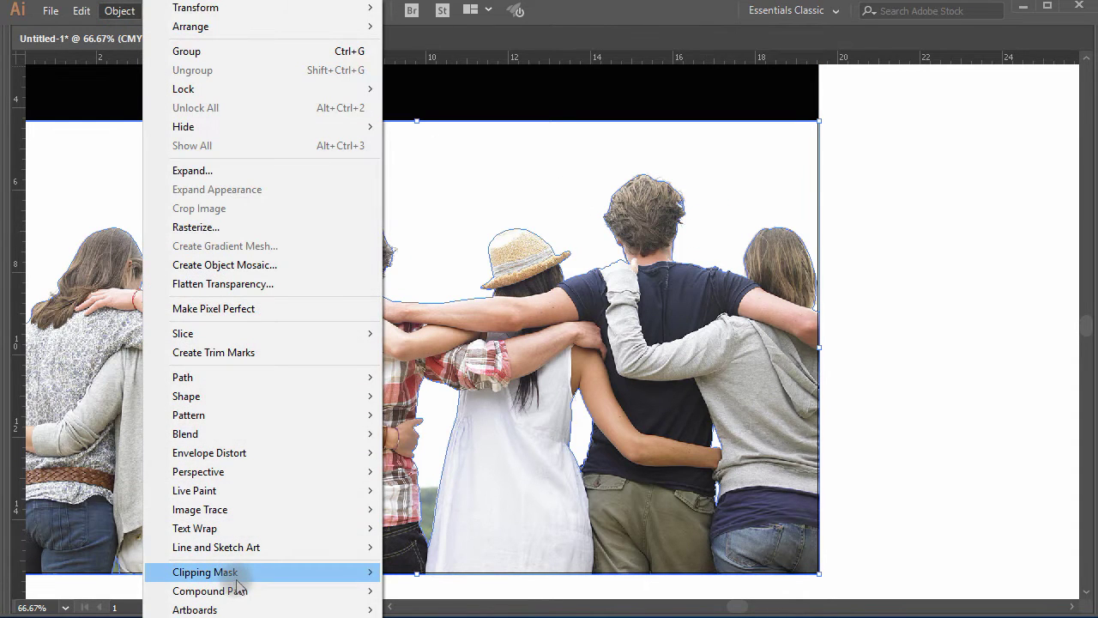
mouse_move(206, 571)
click(415, 571)
key(space)
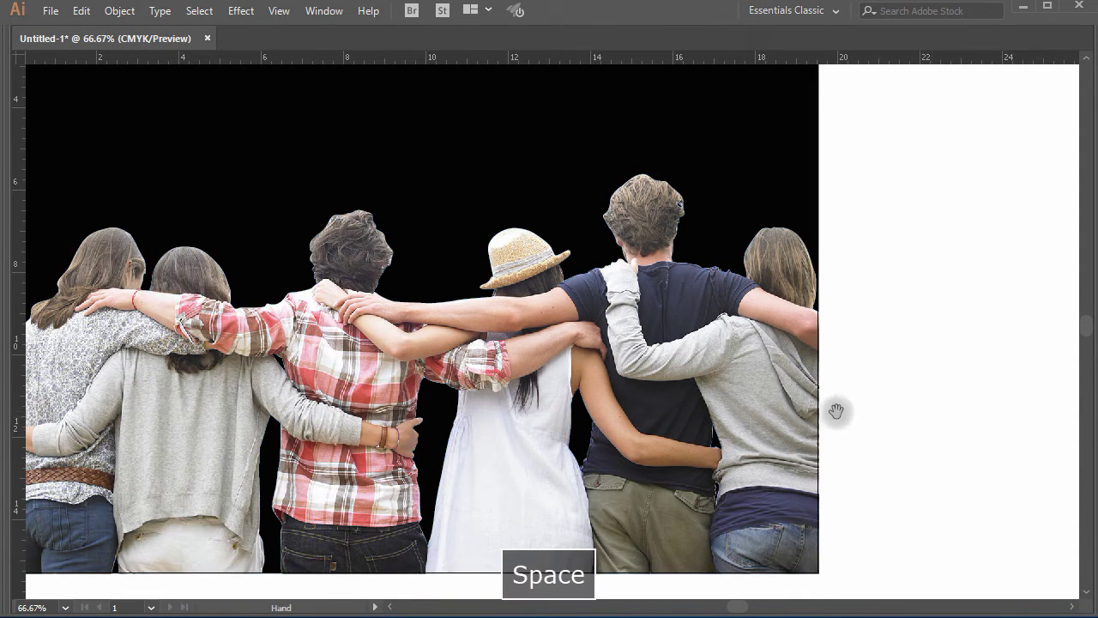
drag(833, 412, 915, 417)
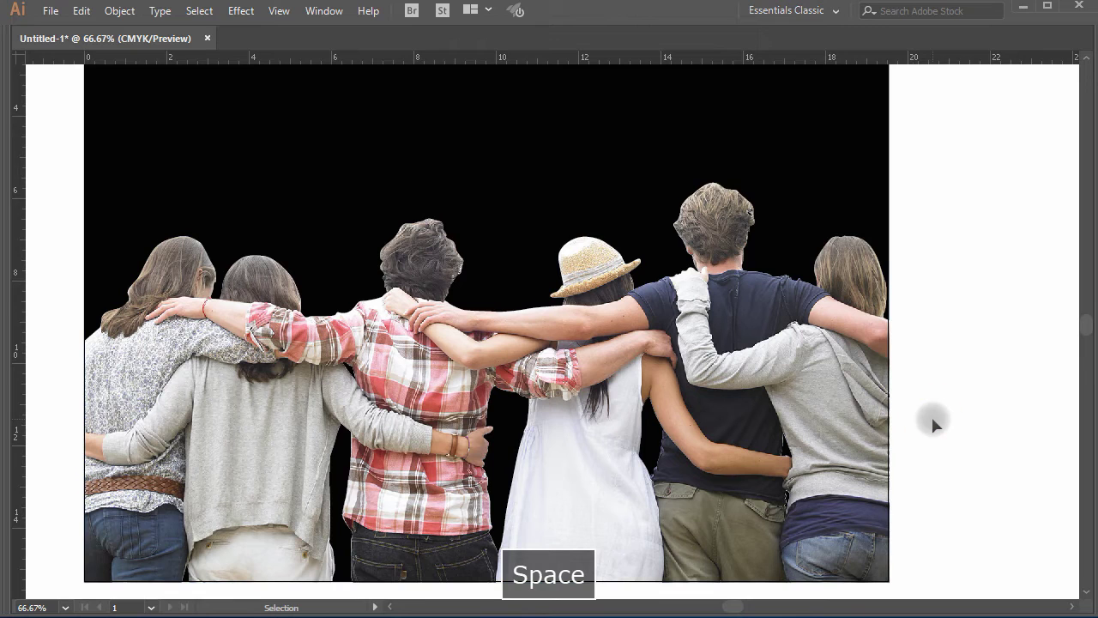
- Change the black background rectangle's fill to purple with C 49.02, M 81.18, Y 0, K 0
key(ctrl+minus)
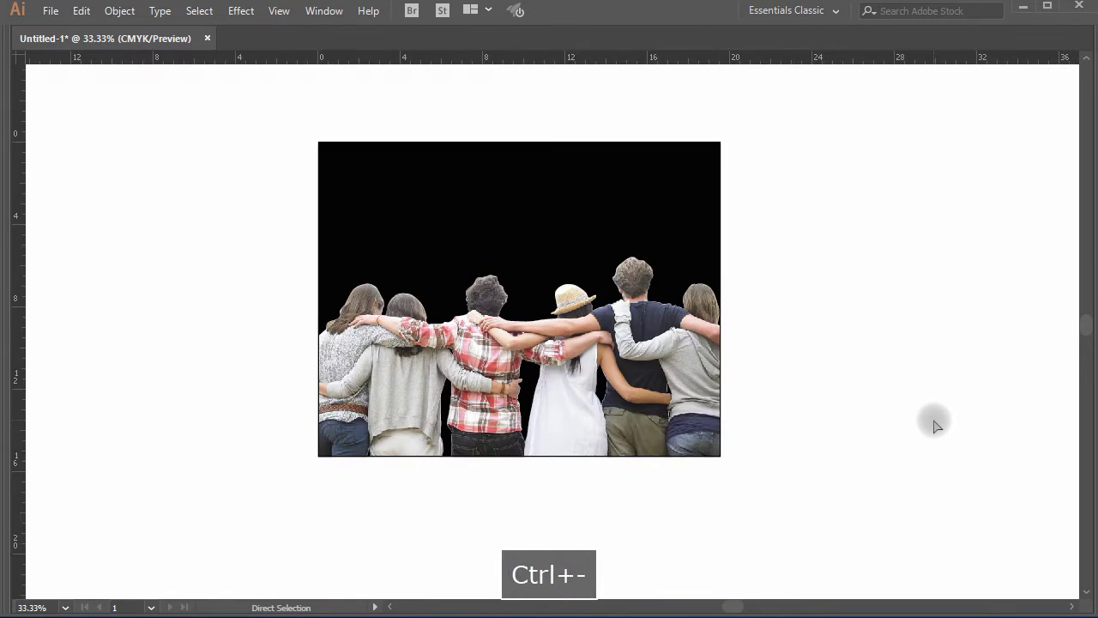
key(ctrl+space)
click(497, 345)
key(space)
drag(875, 442, 812, 505)
click(657, 169)
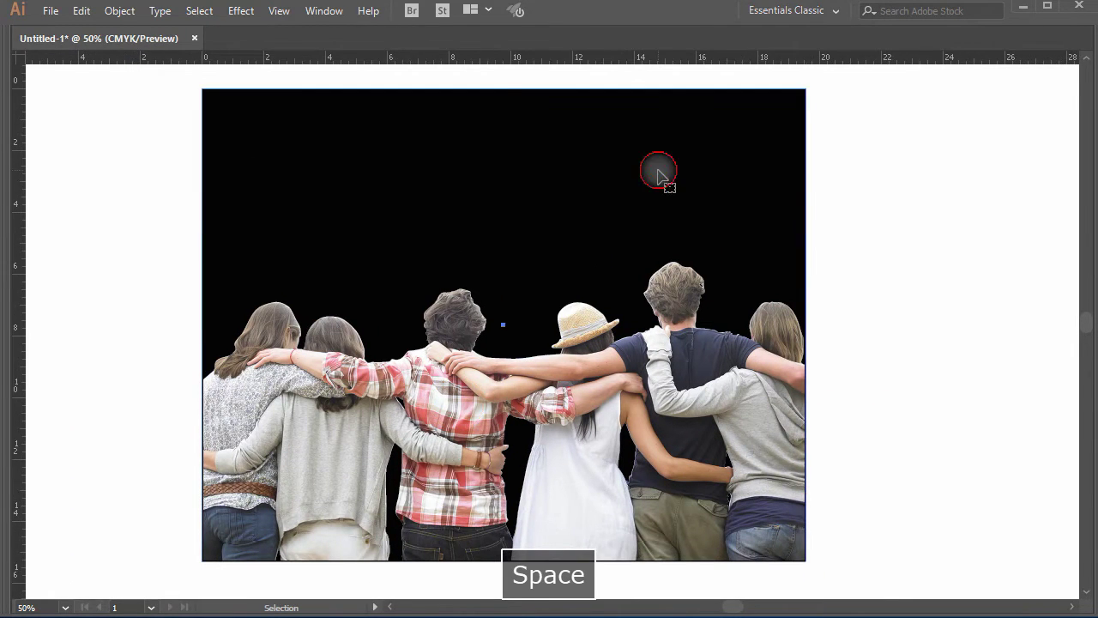
click(950, 358)
key(space)
drag(938, 360, 906, 361)
click(625, 199)
key(Tab)
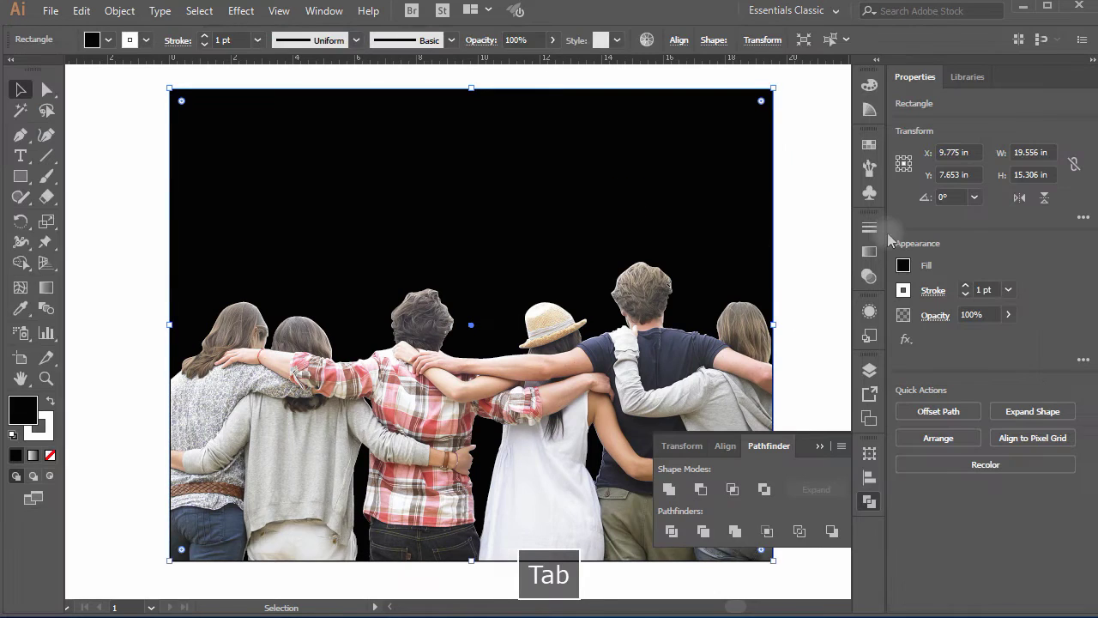
click(871, 89)
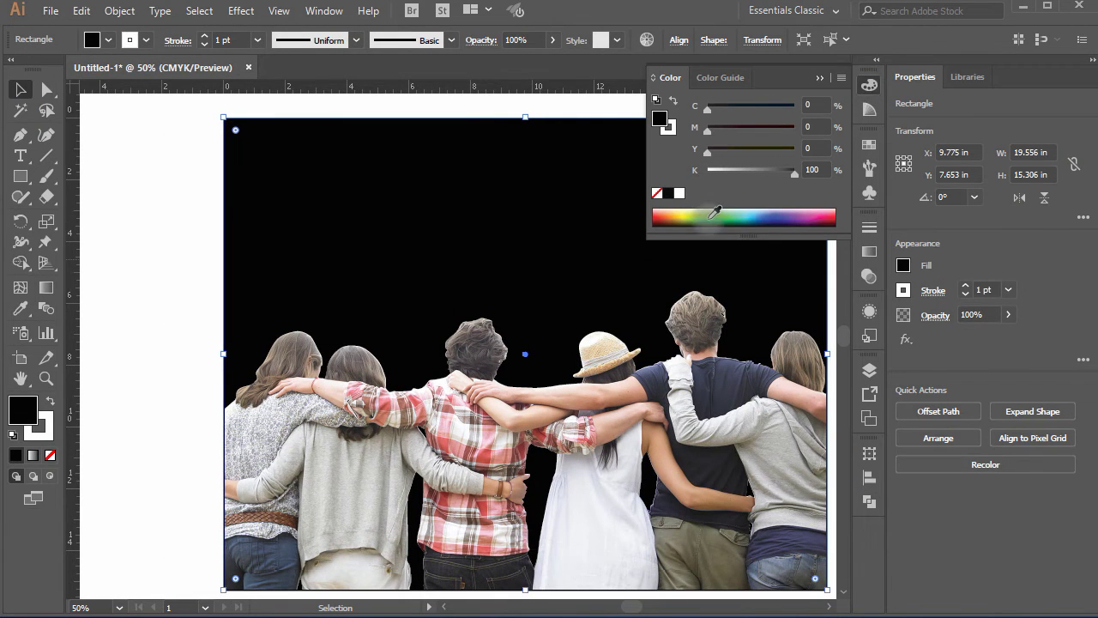
drag(714, 213, 792, 206)
key(space)
drag(708, 393, 632, 378)
key(Tab)
click(780, 392)
- Move the landscape photo with the tree and yellow field behind the friends, aligned to the background rectangle's top-left corner
key(ctrl+minus)
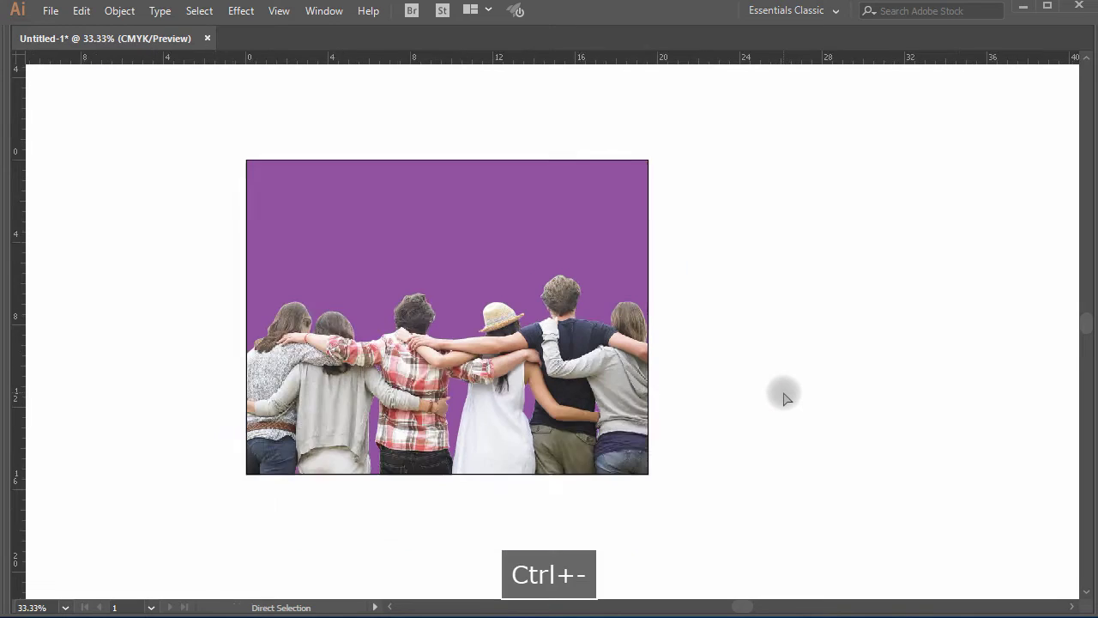
key(ctrl+minus)
key(space)
drag(723, 390, 607, 363)
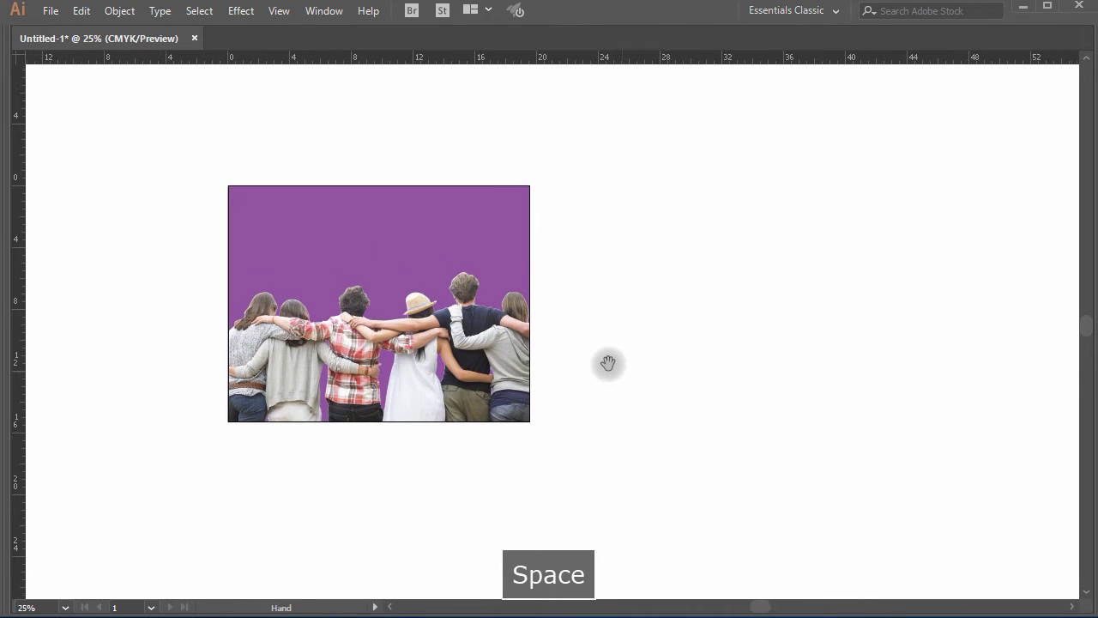
click(466, 249)
click(706, 321)
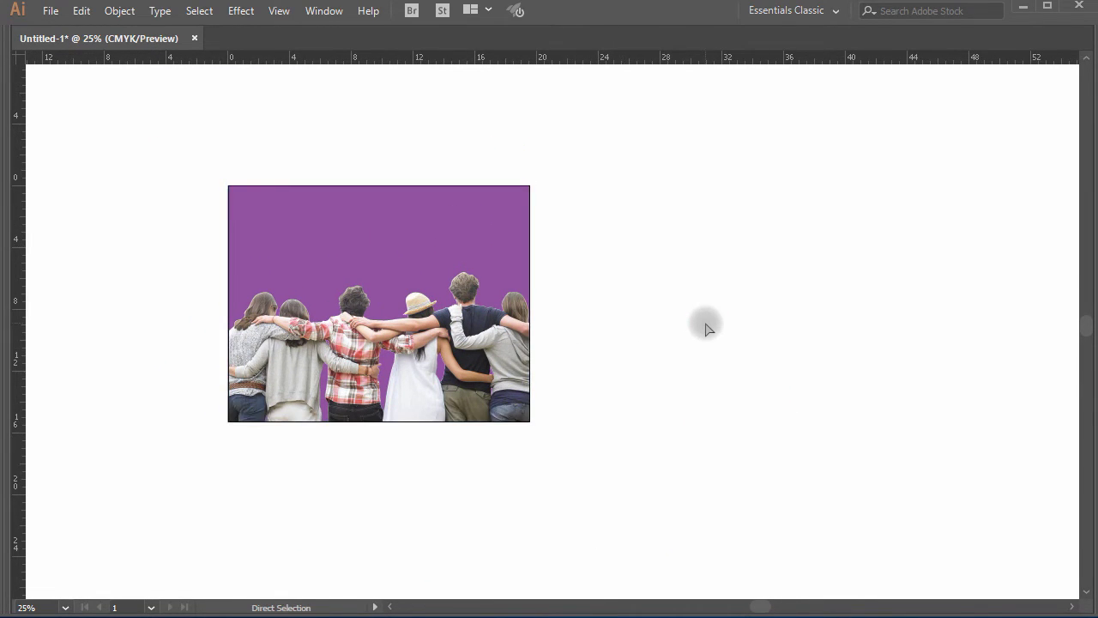
key(ctrl+minus)
drag(994, 233, 681, 297)
key(ctrl+space)
click(556, 327)
key(space)
drag(631, 402, 772, 411)
drag(850, 315, 405, 322)
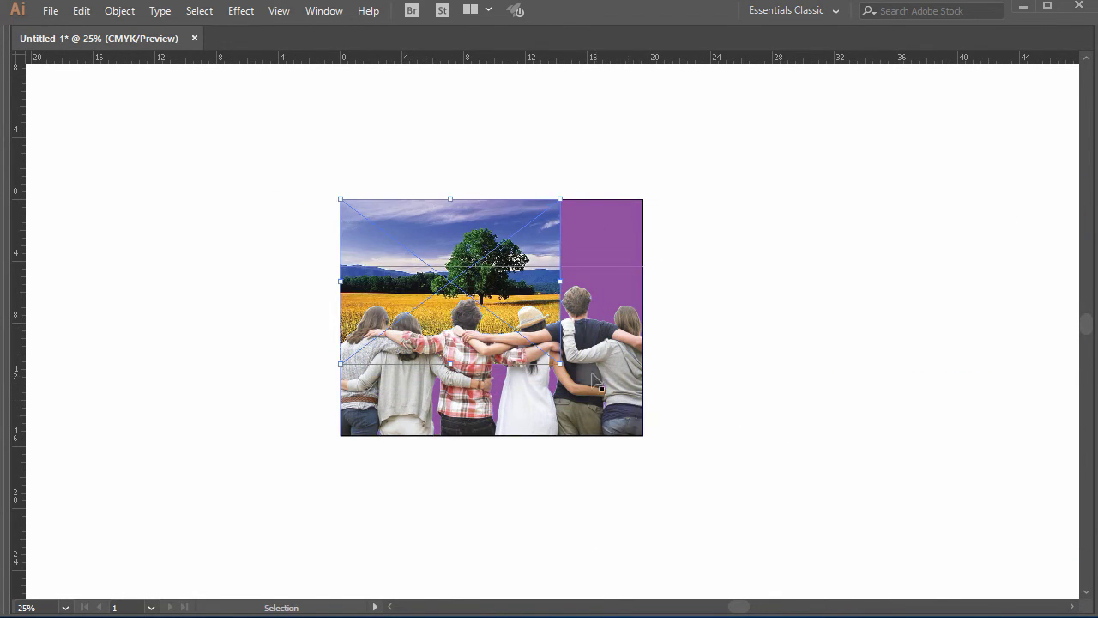
- Enlarge the tree landscape photo from its bottom-right corner until it covers the whole background rectangle
drag(562, 364, 645, 438)
click(736, 470)
key(space)
drag(664, 476, 555, 522)
ctrl+click(478, 372)
key(space)
click(534, 220)
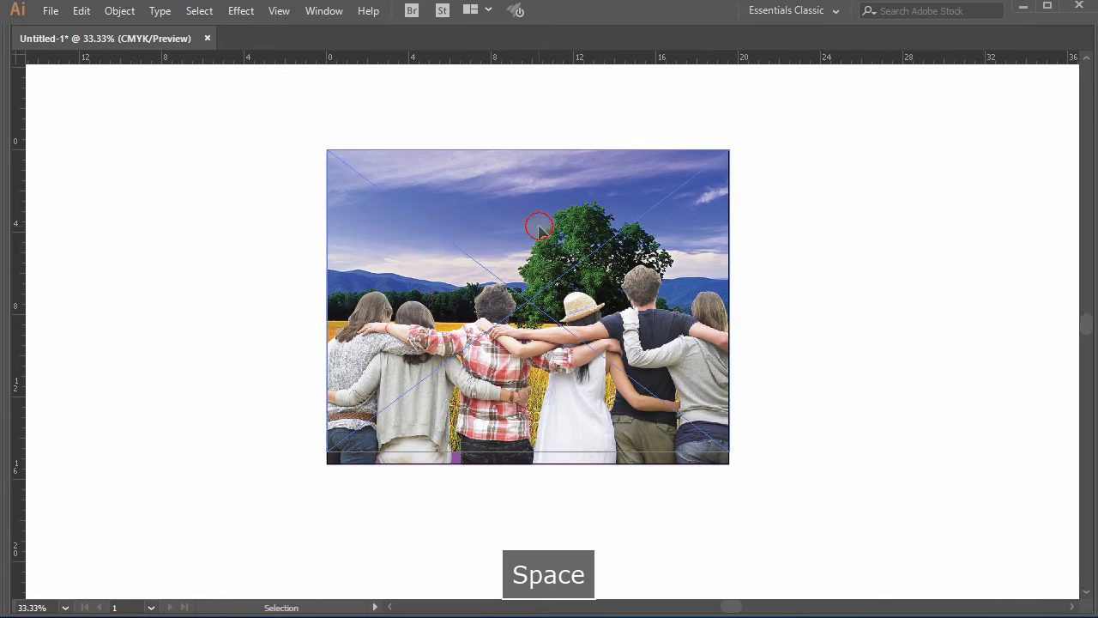
drag(729, 450, 747, 464)
key(space)
drag(898, 432, 800, 410)
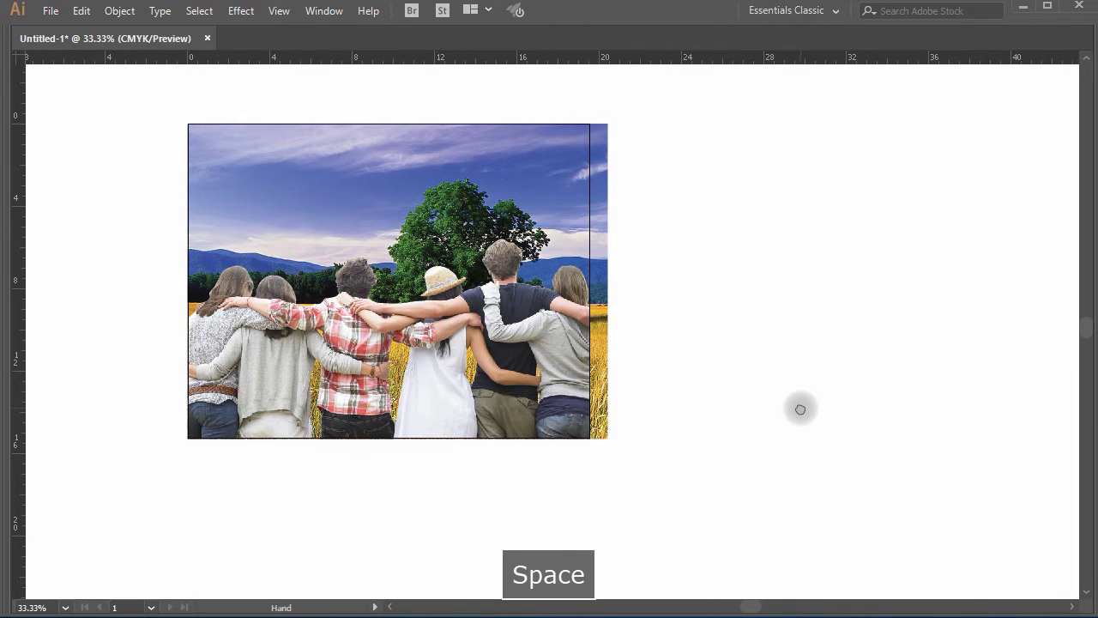
- Move the tree landscape photo off the artwork and place the sunset meadow photo behind the friends at the rectangle's top-left corner
key(ctrl+minus)
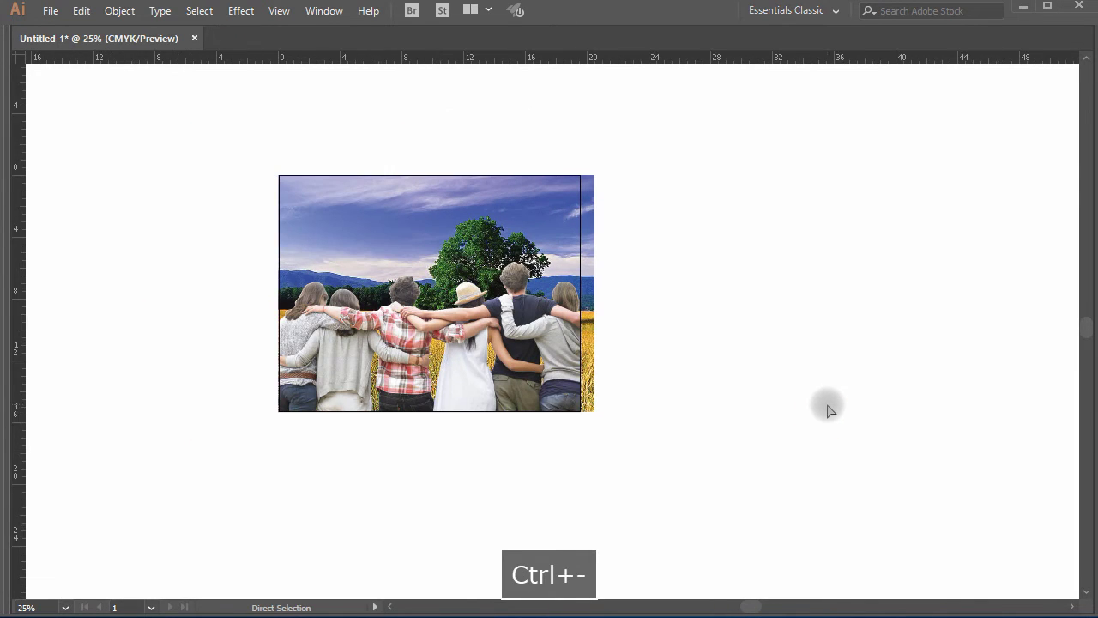
key(ctrl+space)
click(799, 407)
key(space)
drag(758, 395, 703, 390)
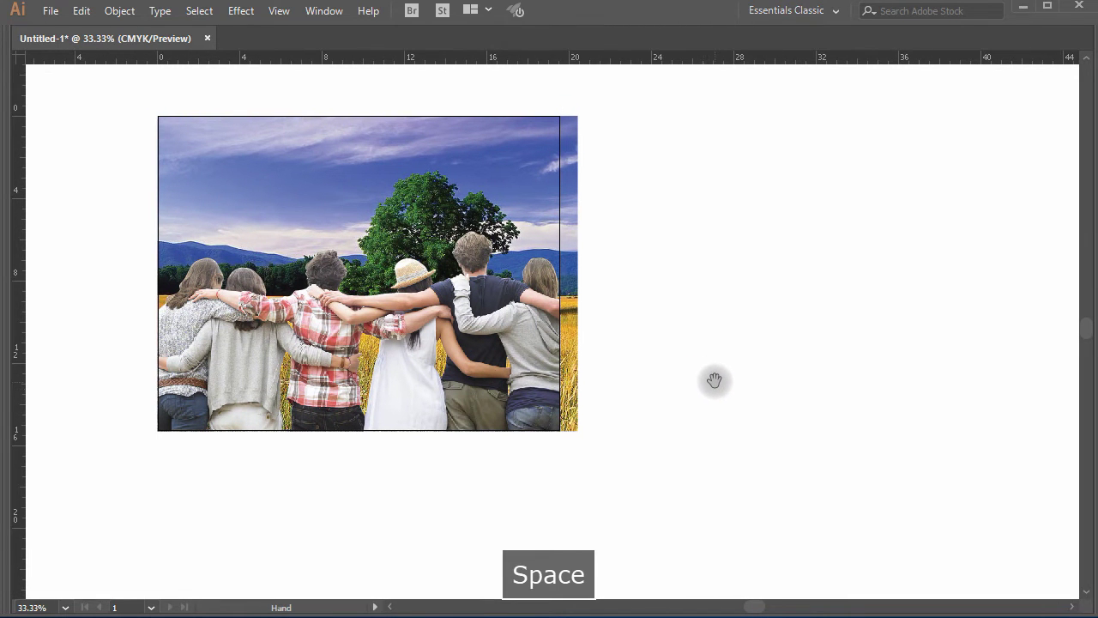
key(ctrl+minus)
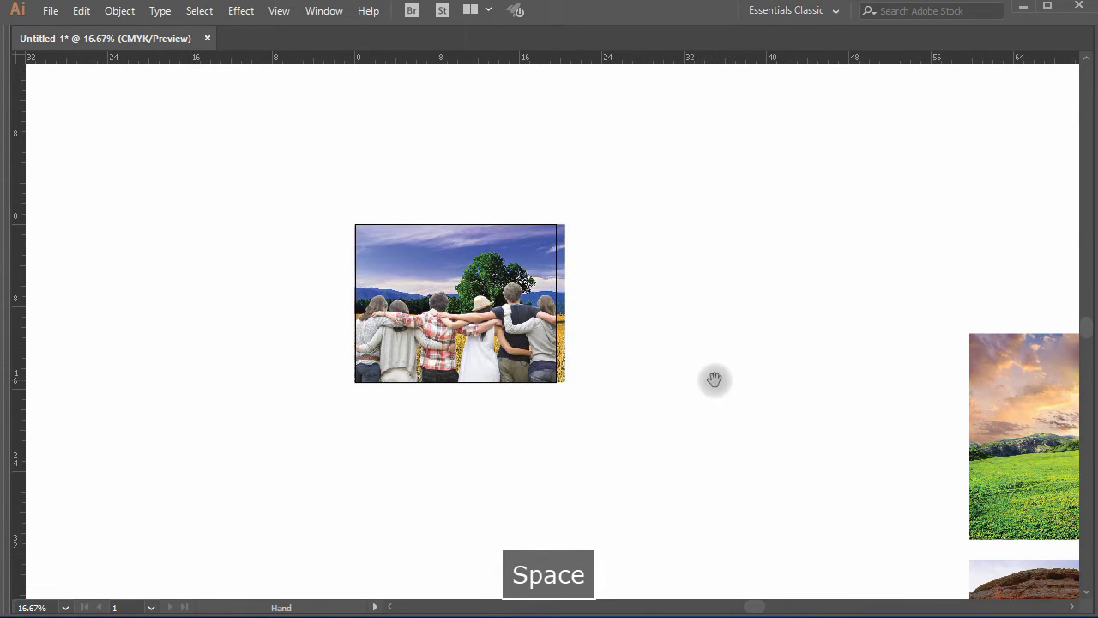
drag(715, 378, 555, 363)
drag(968, 418, 528, 343)
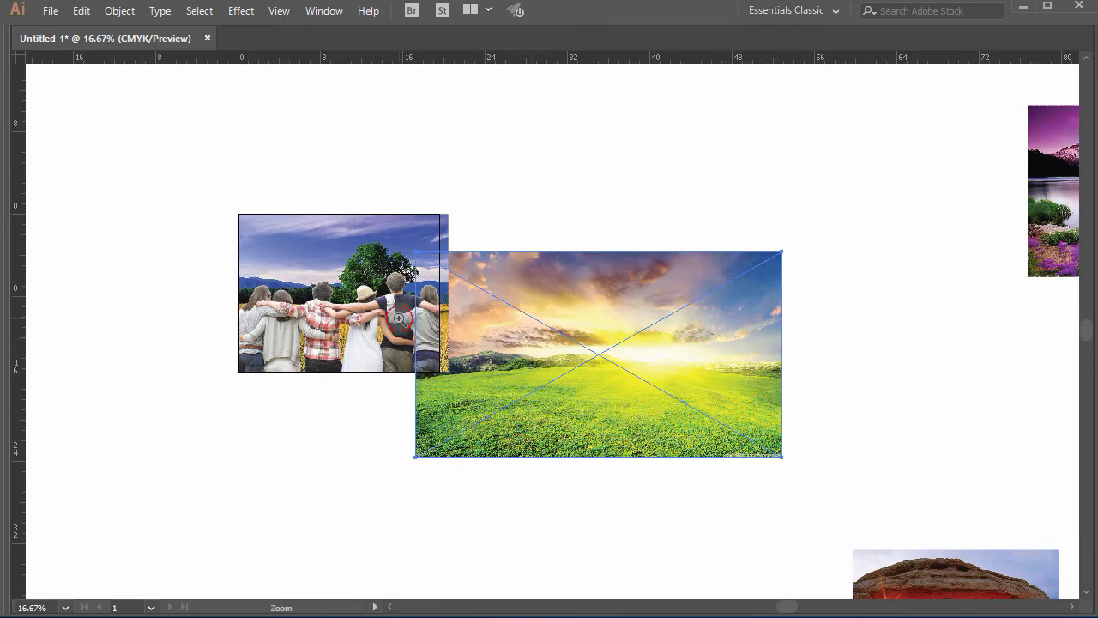
ctrl+click(399, 318)
drag(810, 428, 723, 461)
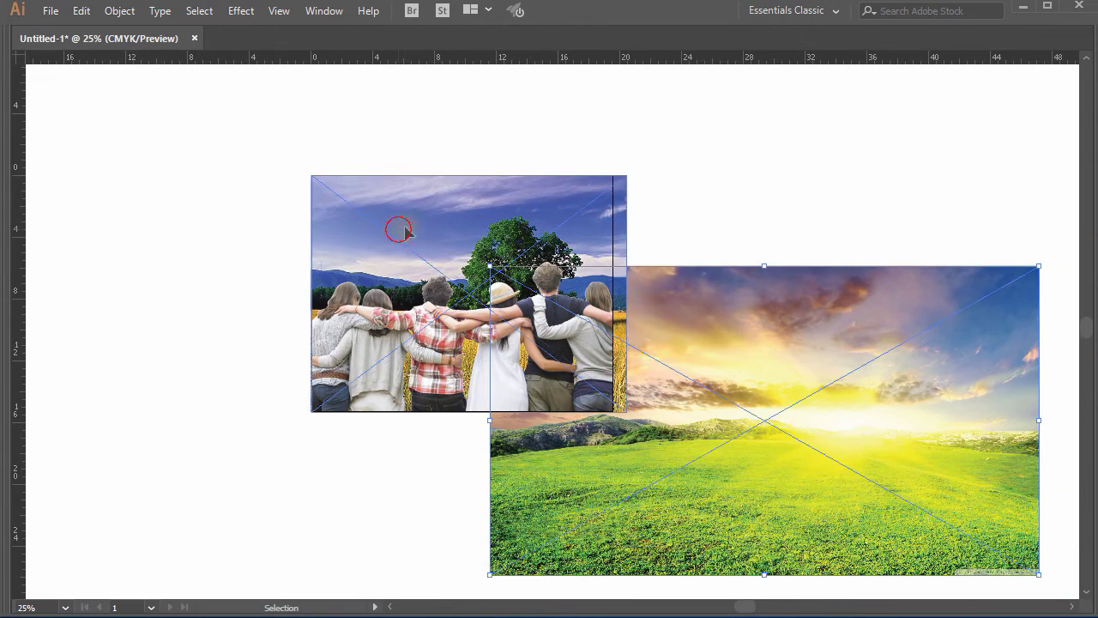
drag(399, 230, 856, 134)
drag(764, 442, 611, 341)
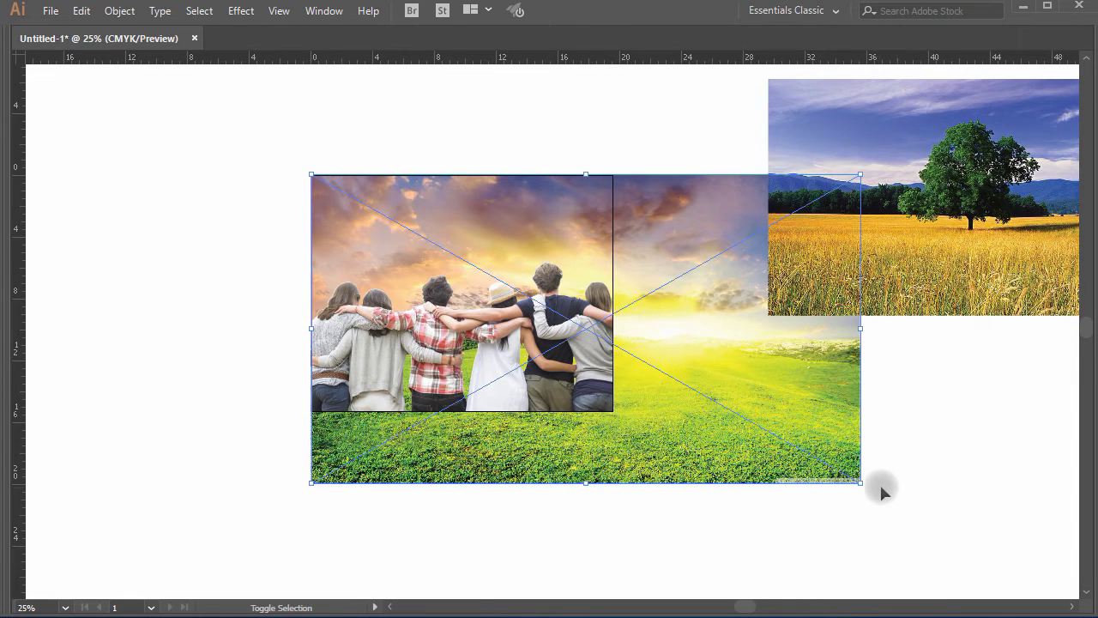
- Scale the sunset meadow photo down to the background rectangle's height and shift it left so the sun sits behind the group
drag(861, 483, 748, 495)
click(822, 481)
key(space)
drag(729, 382, 638, 386)
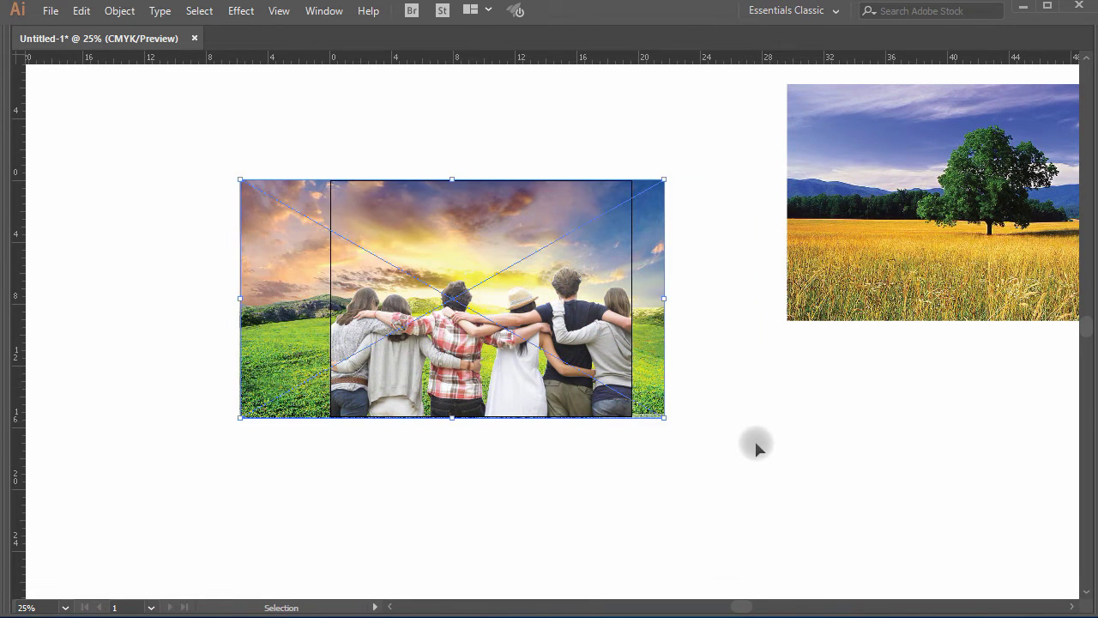
click(756, 446)
- Examine the friends cutout against the sunset meadow background, up close and as a whole
key(space)
drag(728, 467, 760, 468)
key(space)
drag(853, 469, 762, 458)
key(ctrl+space)
ctrl+click(445, 304)
ctrl+click(538, 336)
key(Tab)
key(Tab)
key(space)
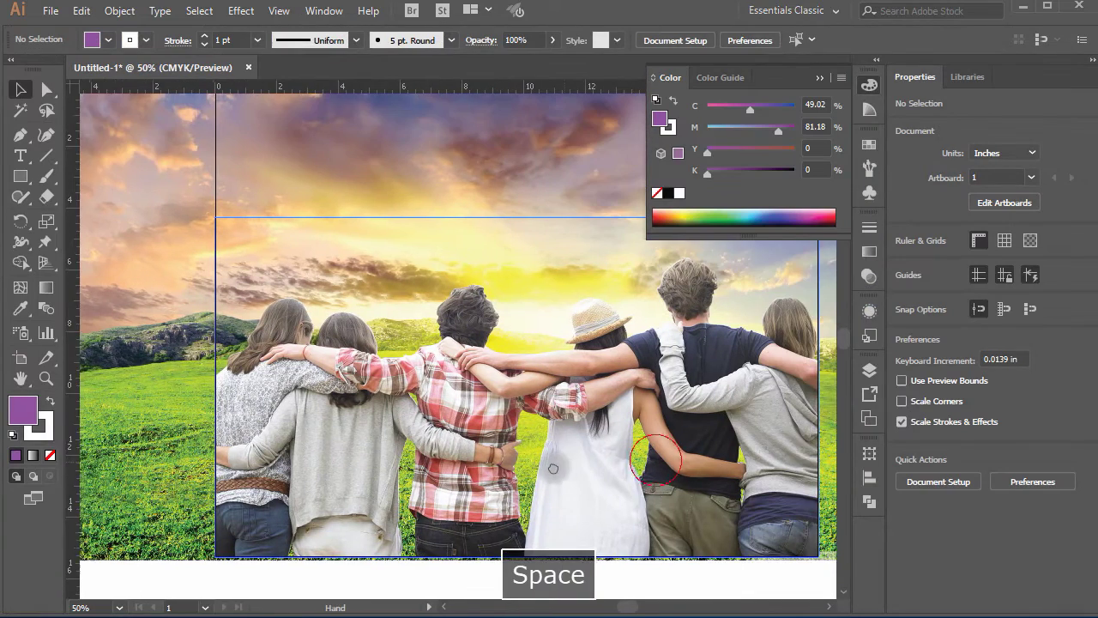
key(ctrl+minus)
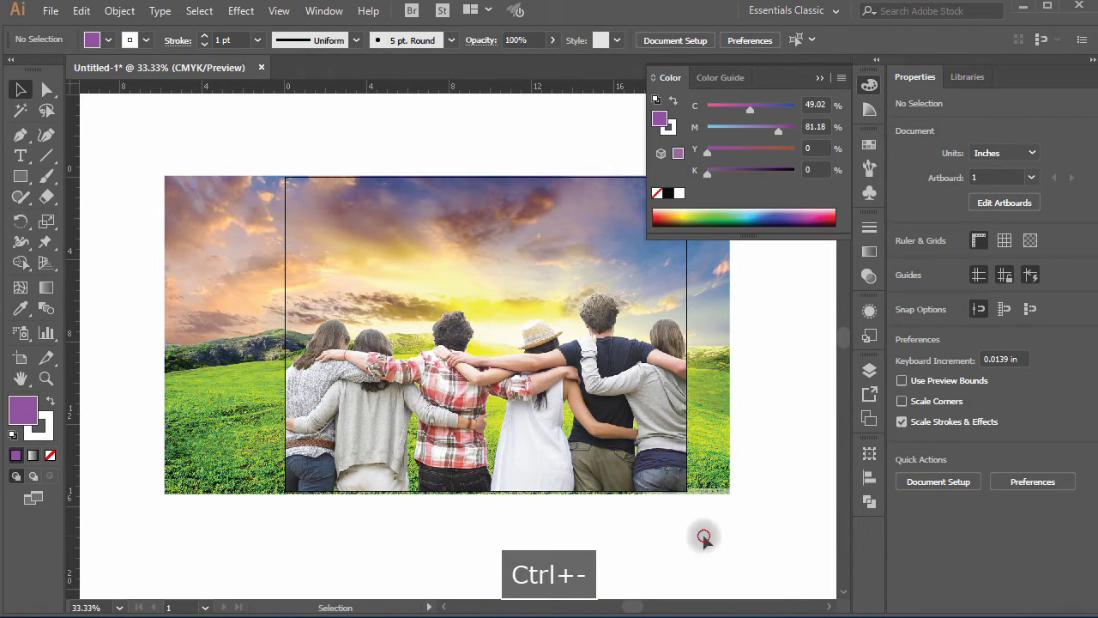
key(space)
drag(703, 532, 650, 556)
click(873, 88)
key(space)
drag(704, 355, 741, 340)
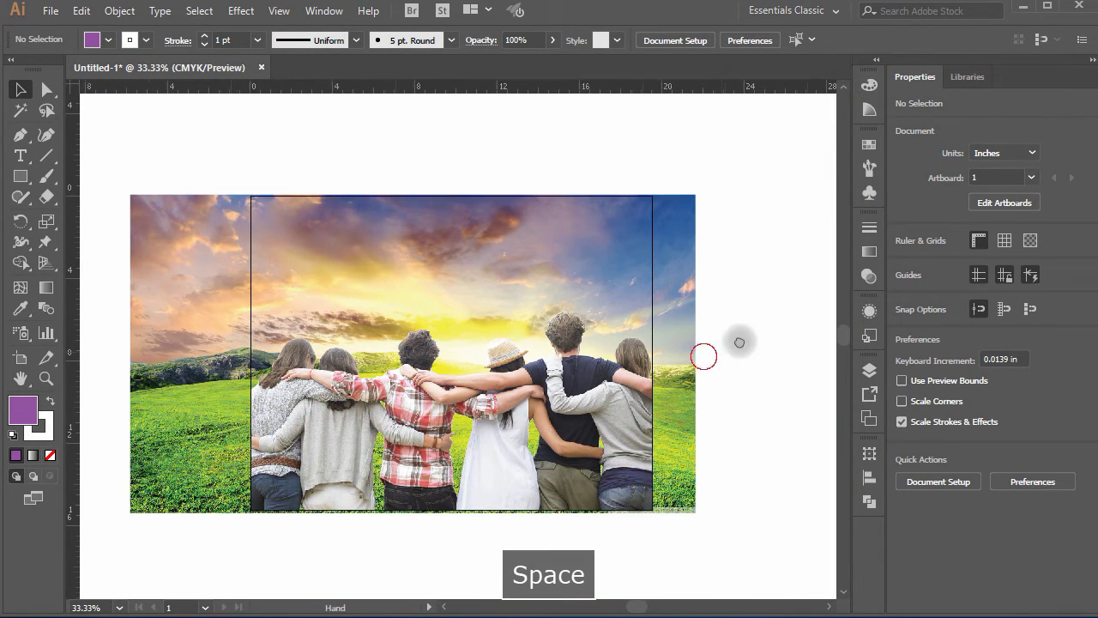
- Inspect the hair and arm edges of the friends cutout up close against the sunset sky and meadow
key(ctrl+space)
ctrl+click(501, 343)
key(space)
drag(566, 418, 636, 388)
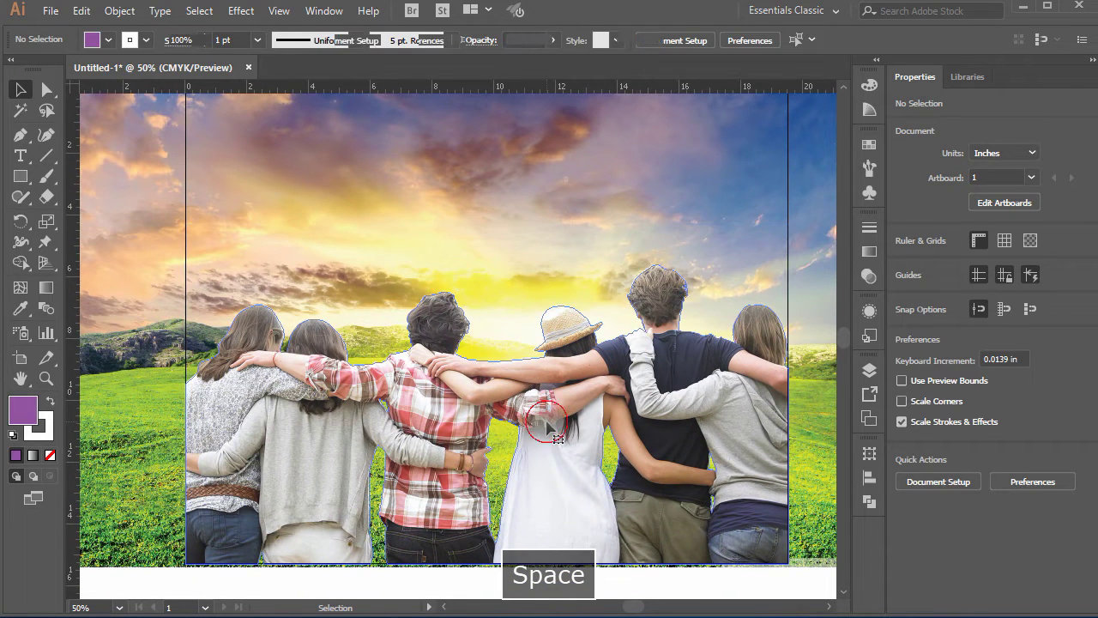
click(592, 515)
click(620, 584)
key(space)
drag(620, 586, 589, 592)
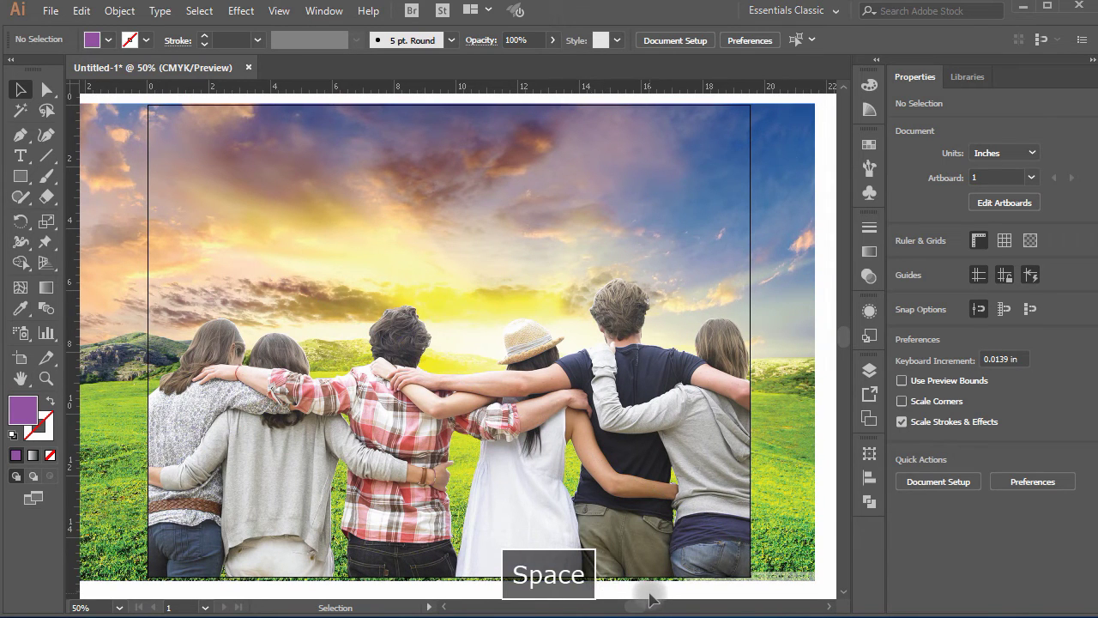
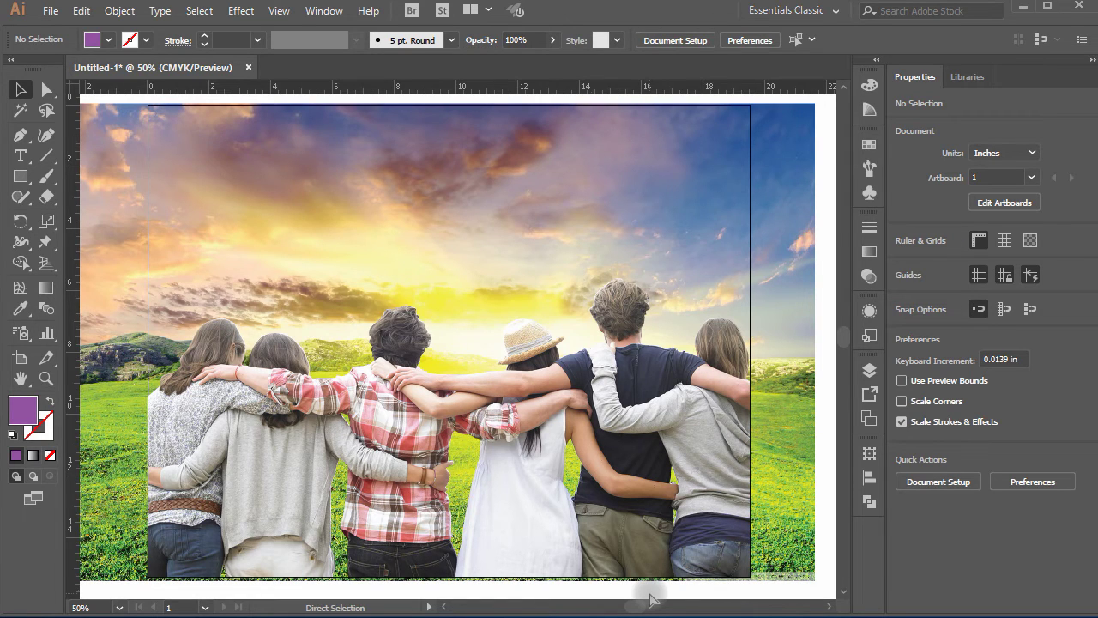
- Move the sunset meadow photo off the artwork and place the purple mountain lake photo behind the friends at the rectangle's top-left corner
key(ctrl+minus)
key(ctrl+minus)
key(ctrl+minus)
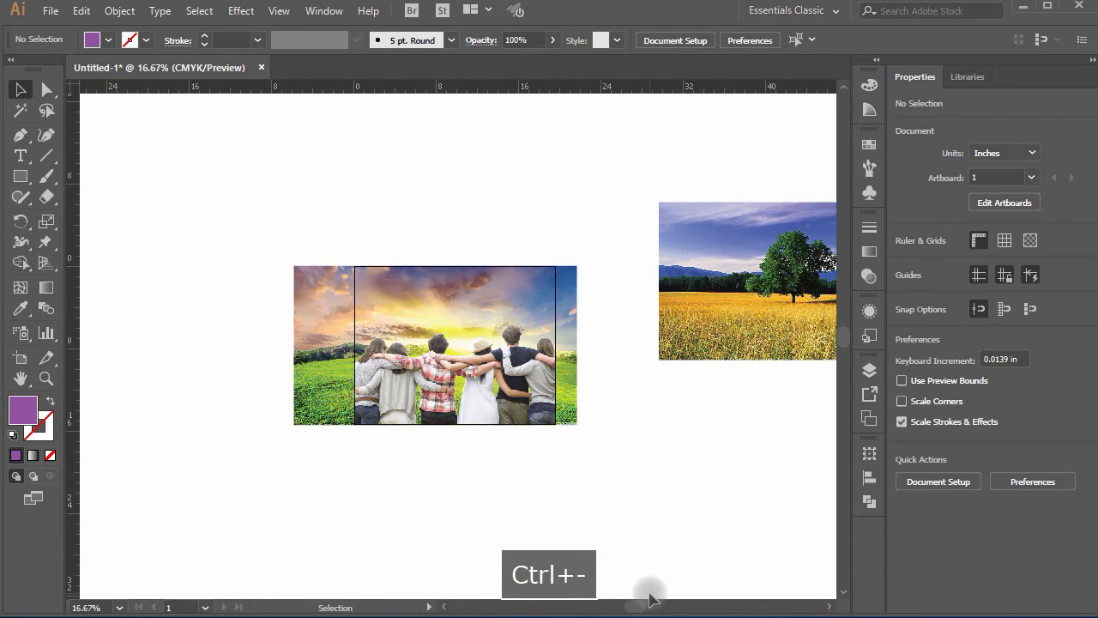
drag(622, 445, 458, 447)
key(Tab)
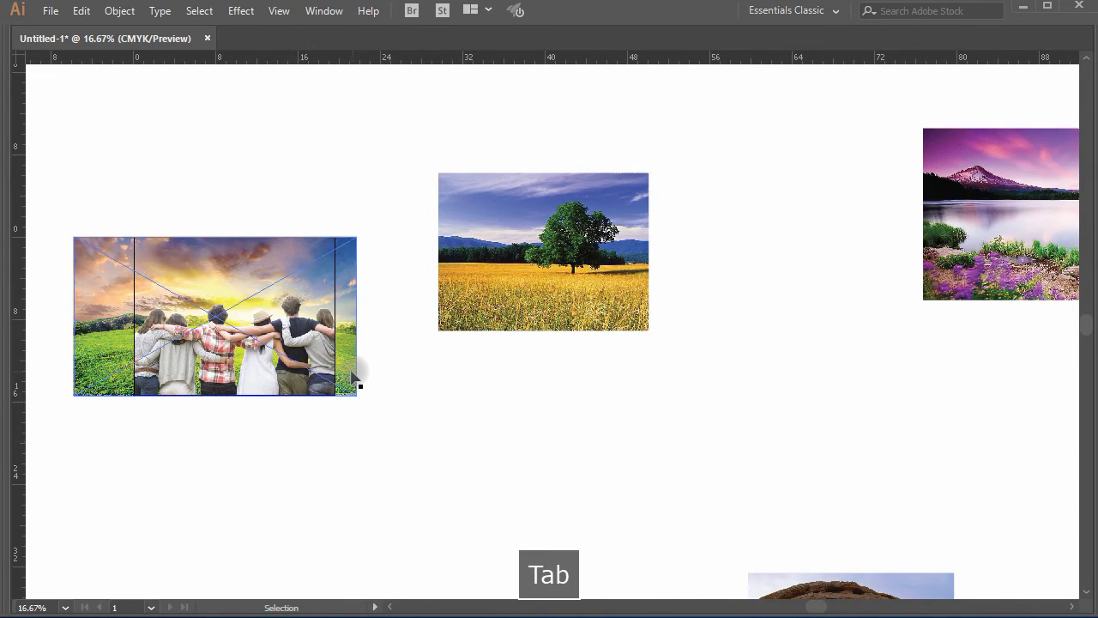
drag(351, 331, 440, 158)
drag(1012, 233, 225, 349)
- Scale the mountain lake photo down to roughly the rectangle's height and shift it left until their right edges meet
ctrl+click(324, 377)
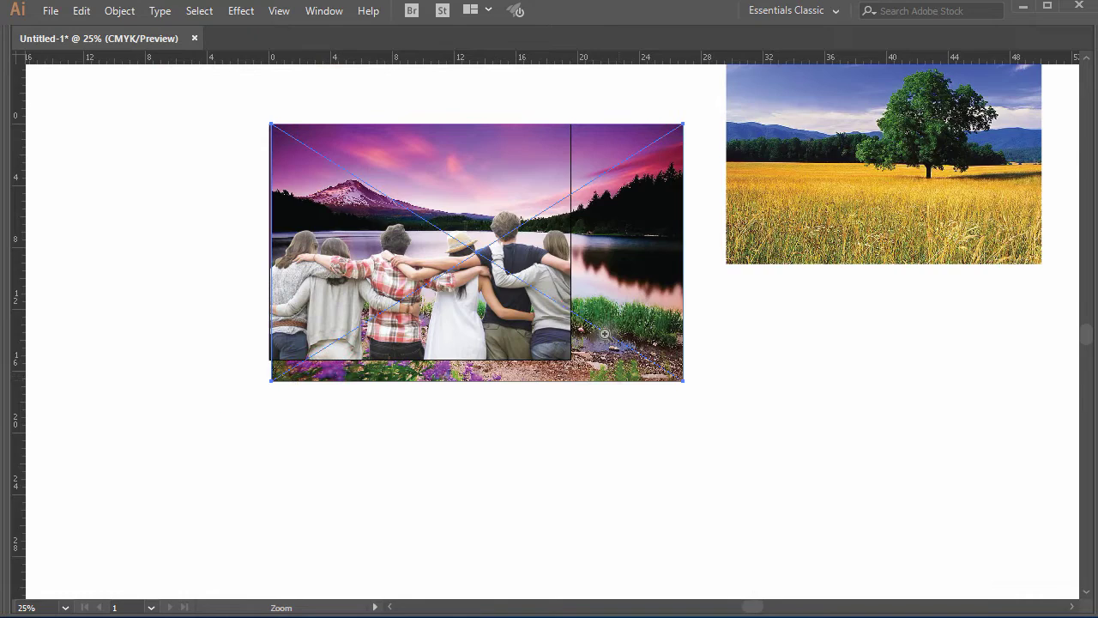
ctrl+click(566, 303)
drag(704, 457, 695, 424)
key(space)
drag(604, 490, 647, 523)
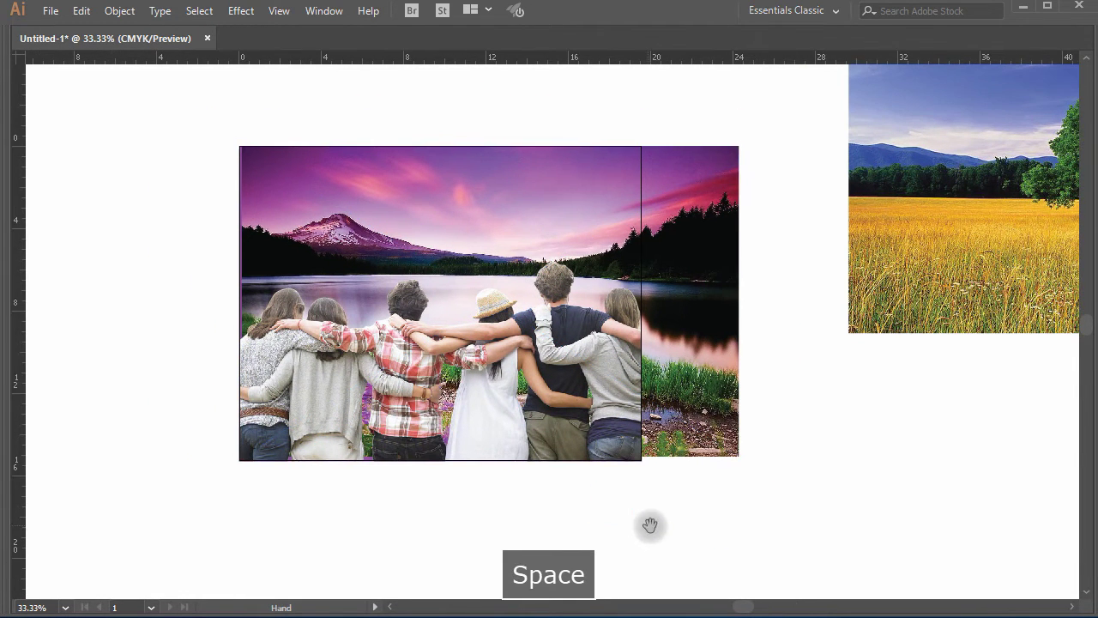
drag(690, 423, 592, 423)
key(Tab)
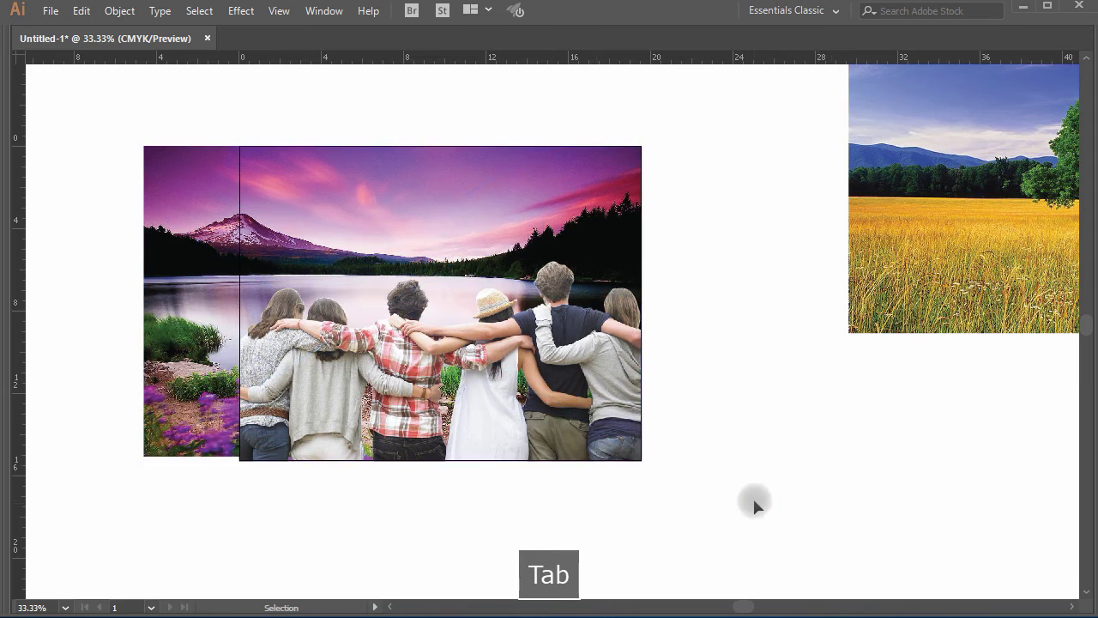
- Enlarge the mountain lake photo from its bottom-left corner until its lower edge reaches the rectangle's bottom edge
key(space)
drag(698, 535, 678, 539)
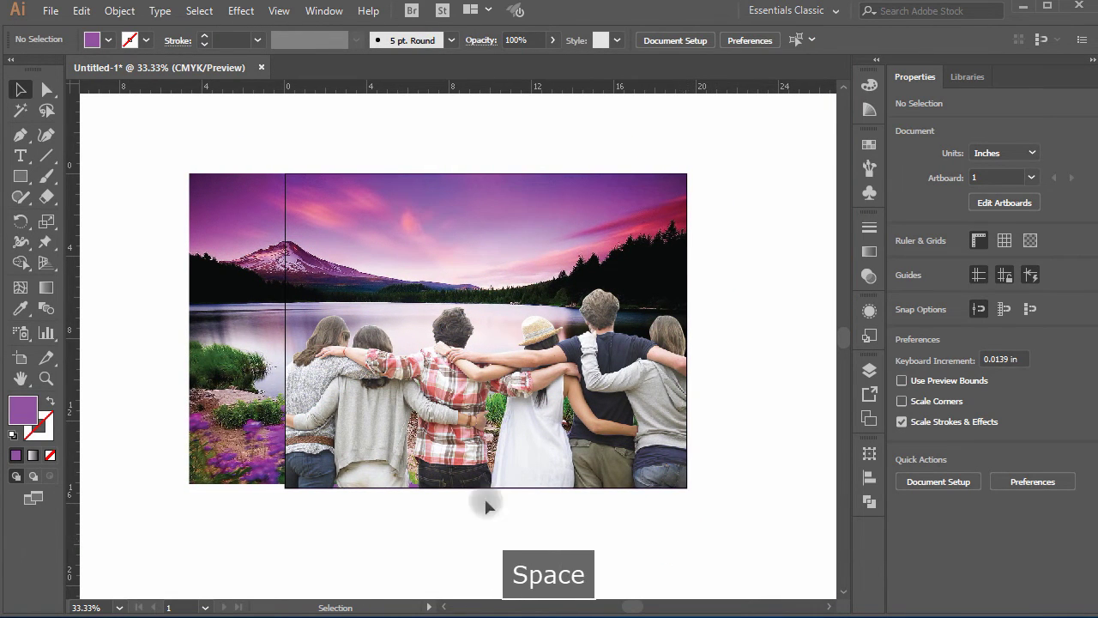
drag(232, 404, 268, 405)
key(ctrl+z)
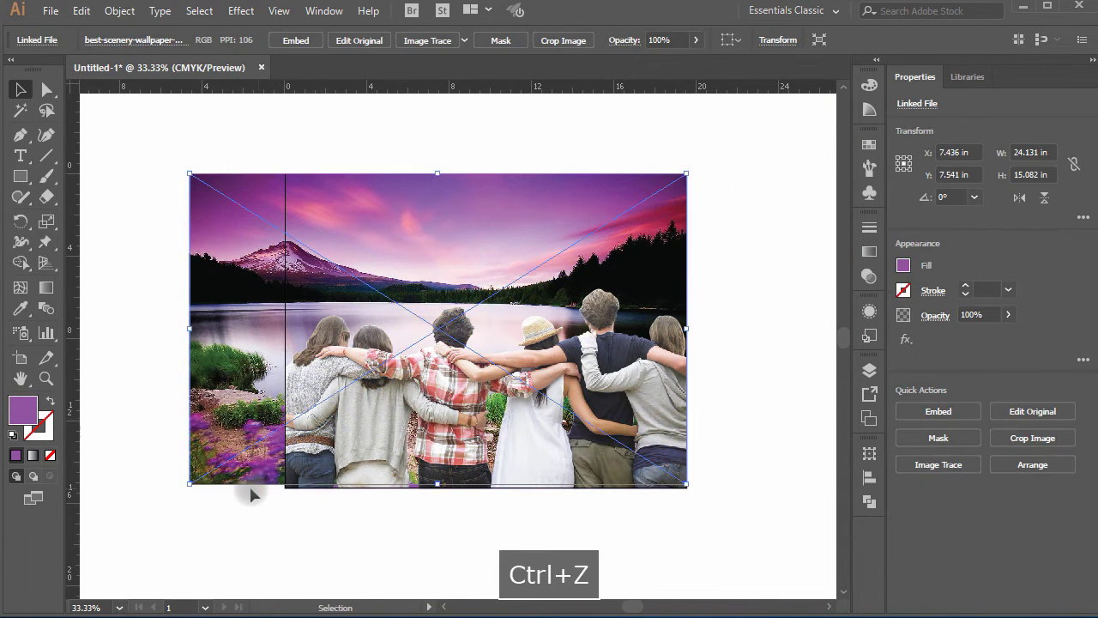
drag(192, 485, 177, 488)
click(549, 535)
key(space)
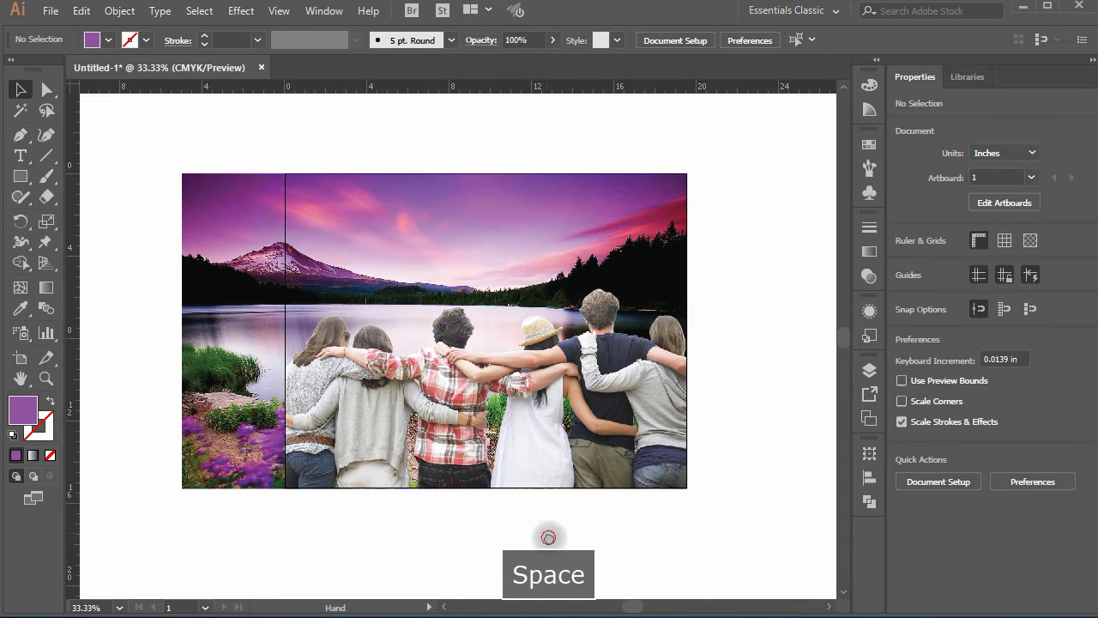
drag(550, 535, 584, 545)
key(m)
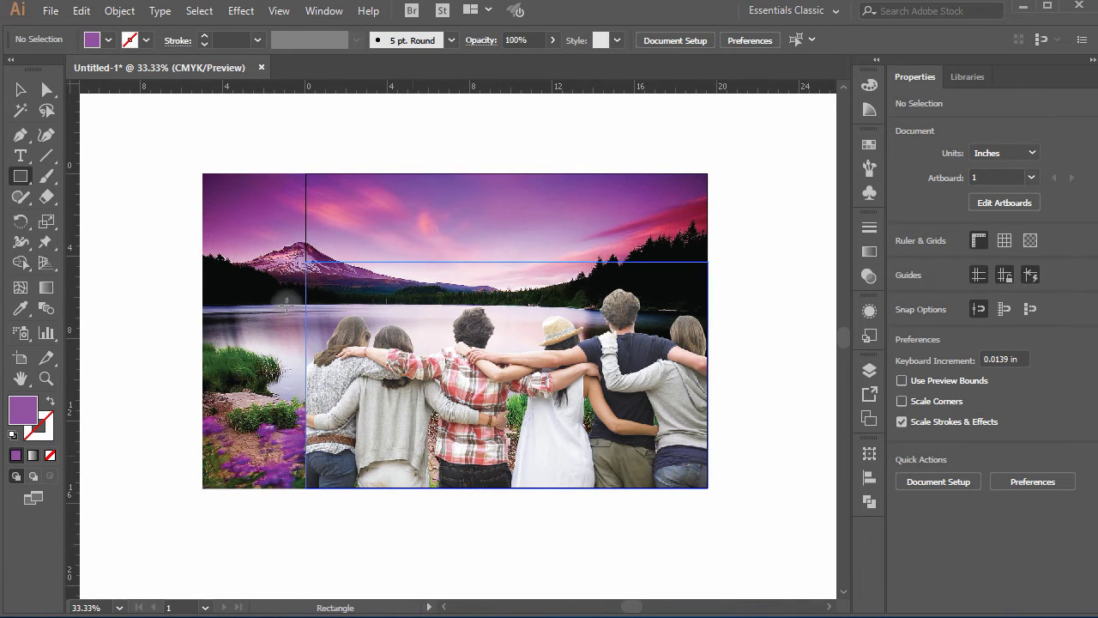
drag(307, 172, 708, 488)
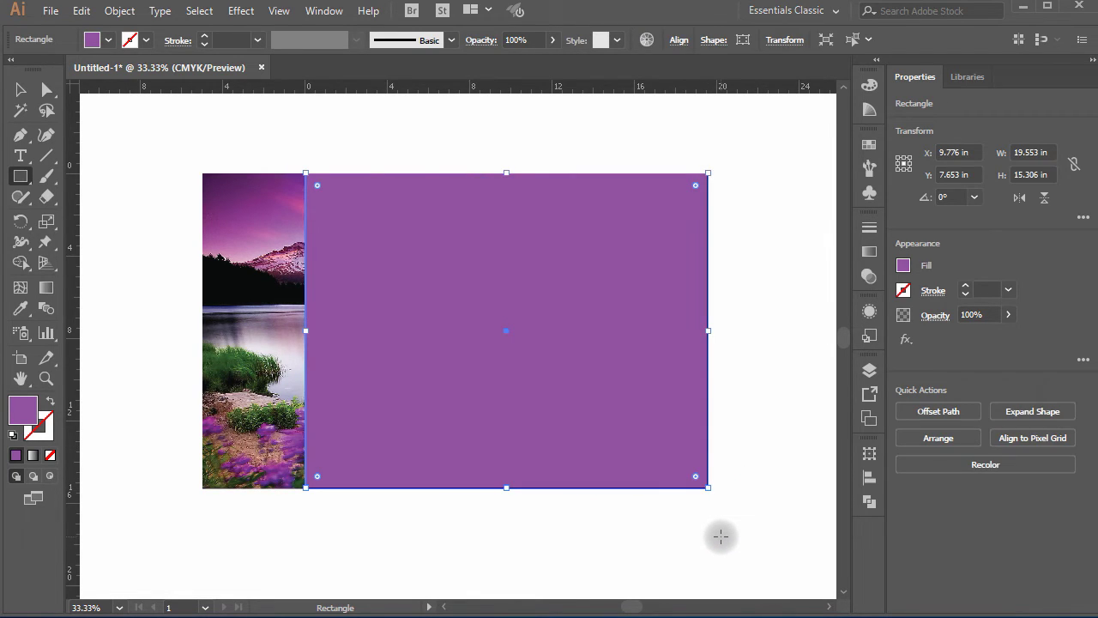
key(Delete)
key(v)
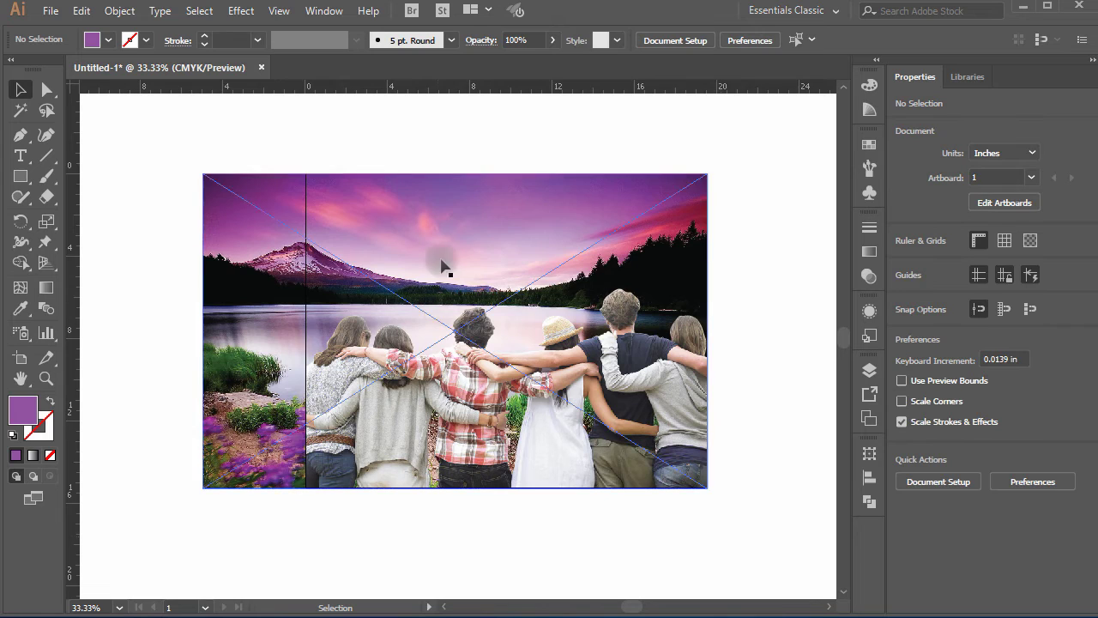
- Send the mountain lake photo to the back and clip it with the purple background rectangle as a clipping mask
click(446, 249)
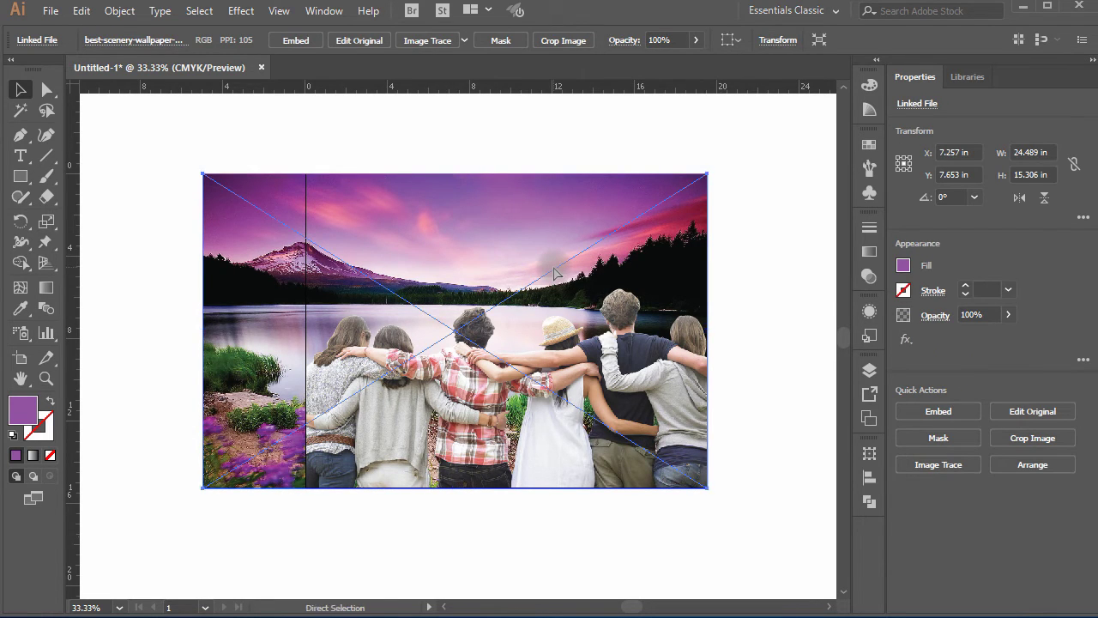
key(ctrl+shift+bracketleft)
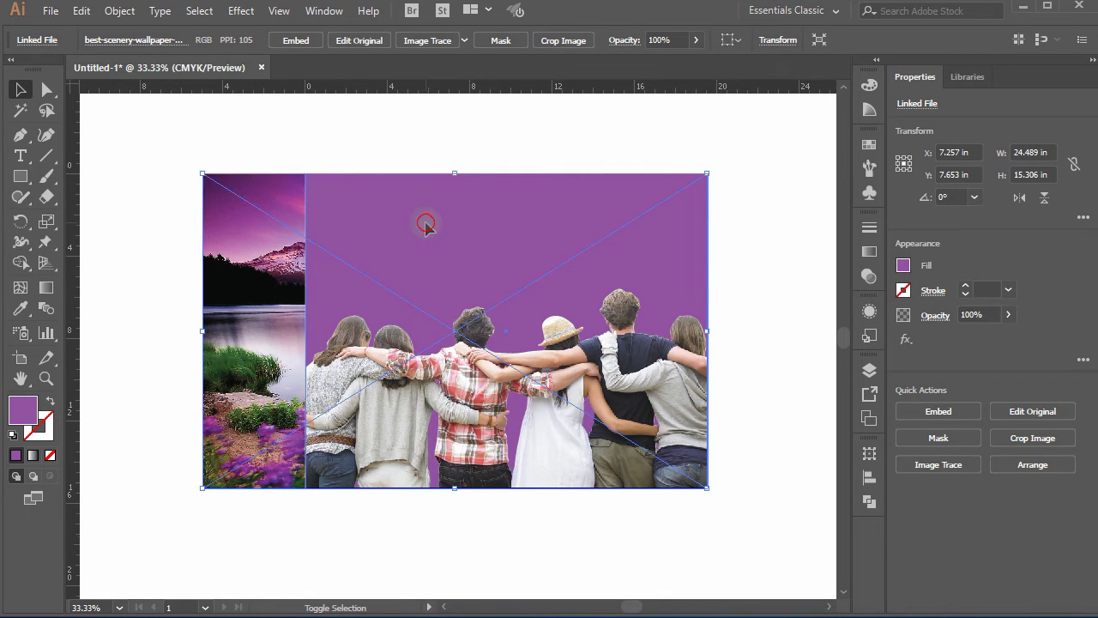
shift+click(427, 224)
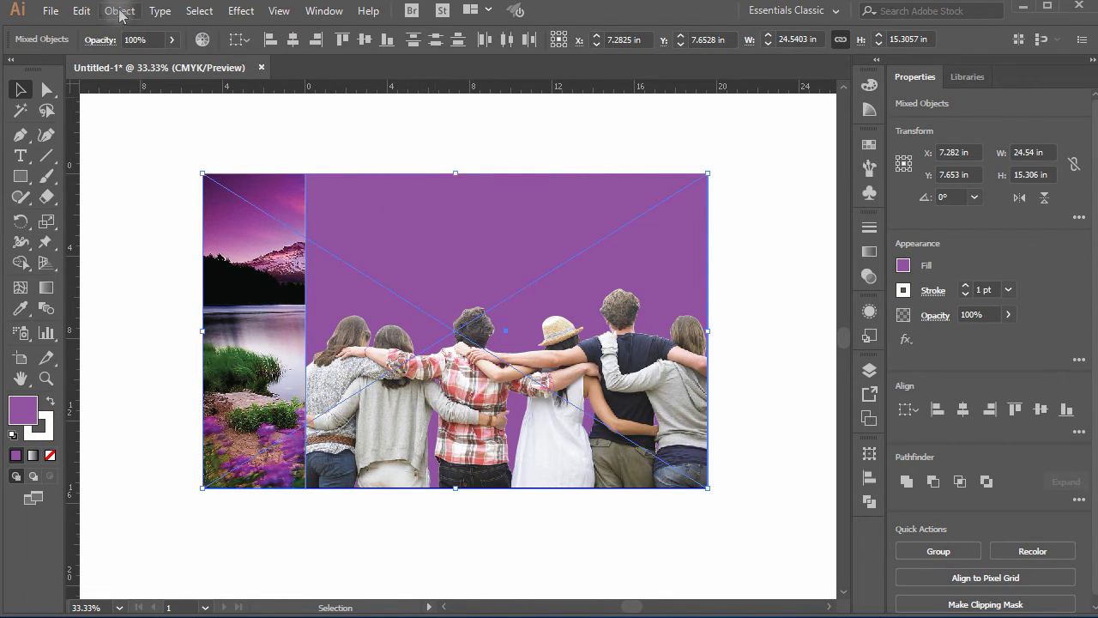
click(120, 11)
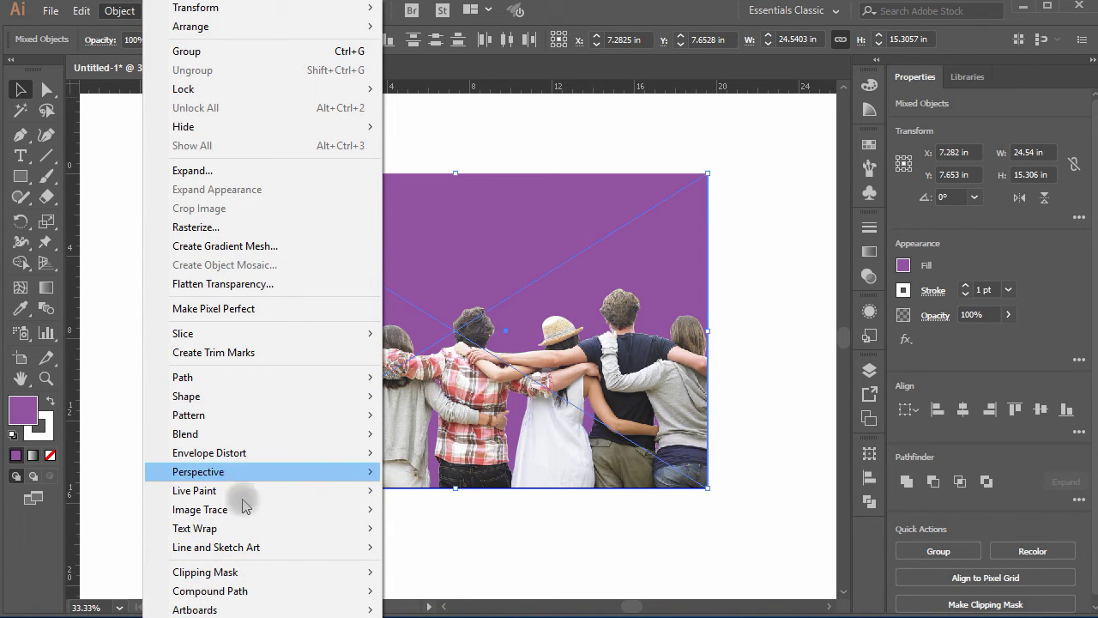
click(251, 574)
click(411, 574)
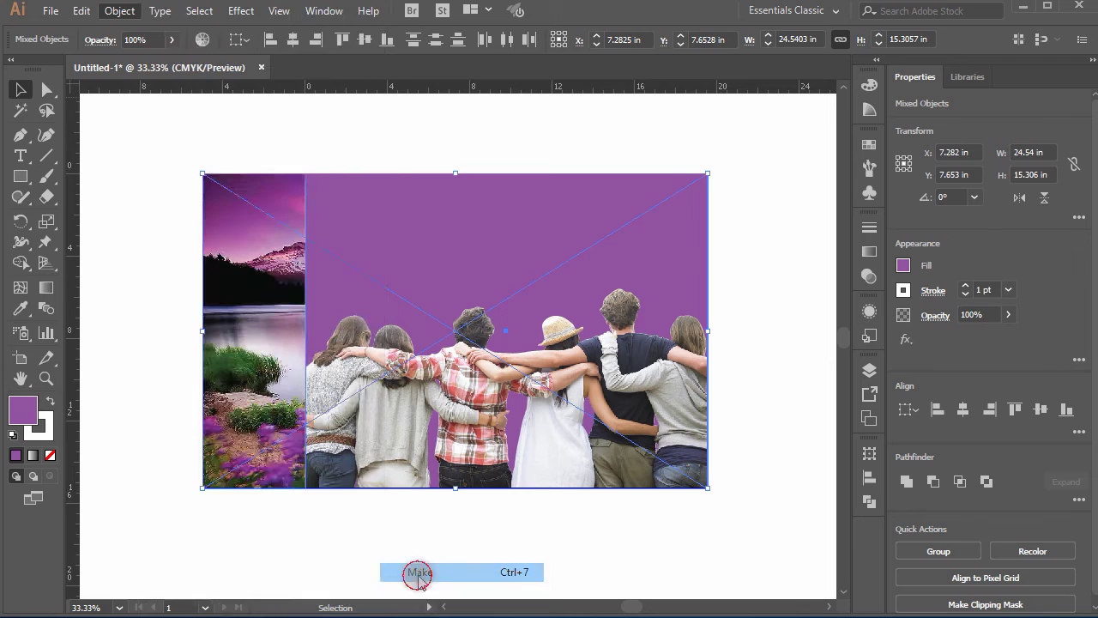
- Shift the mountain lake photo right inside its clipping mask so the snowy peak sits above the friends
key(Tab)
key(space)
drag(661, 530, 608, 538)
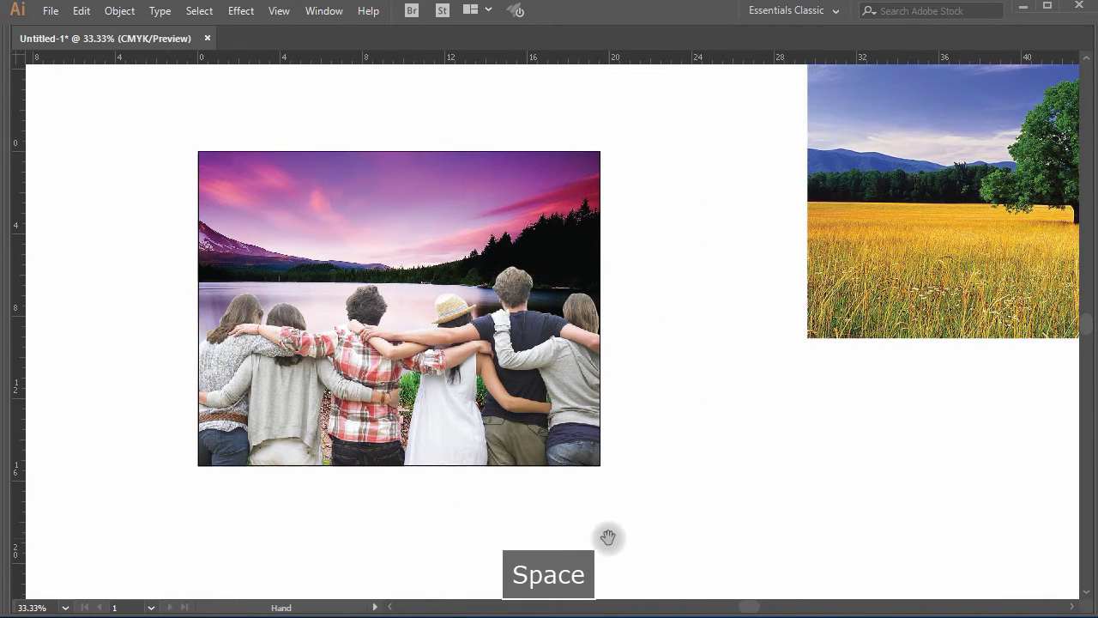
key(a)
drag(345, 206, 399, 205)
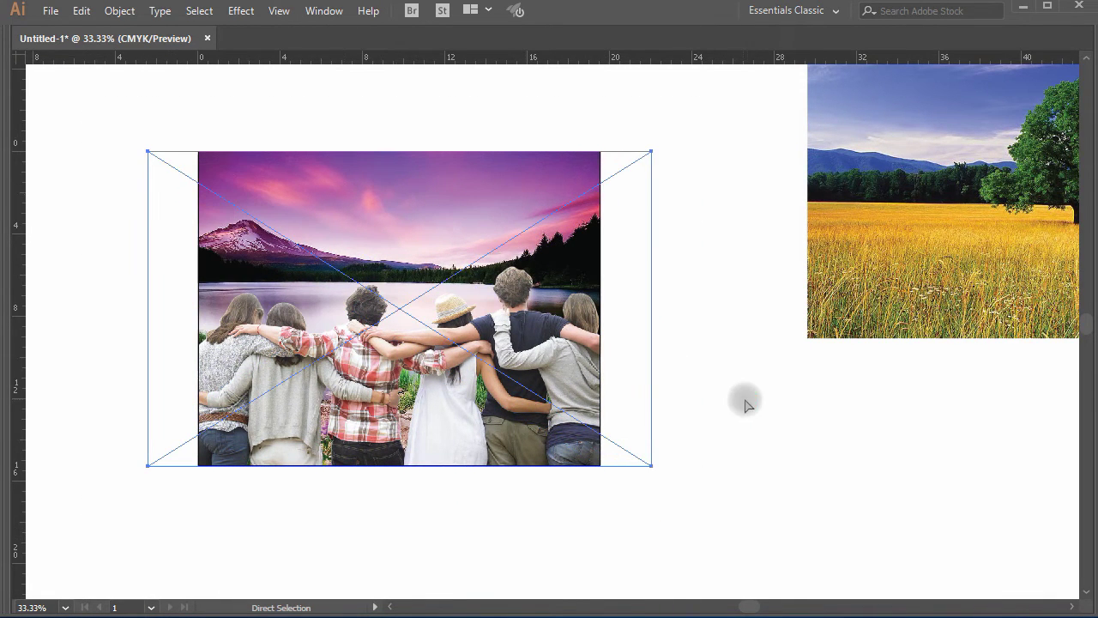
drag(690, 375, 714, 398)
drag(385, 230, 419, 229)
key(v)
click(766, 453)
drag(767, 459, 730, 449)
- Cut the sunset meadow photo from above the artwork and open the background clip group in isolation mode
key(ctrl+minus)
key(ctrl+minus)
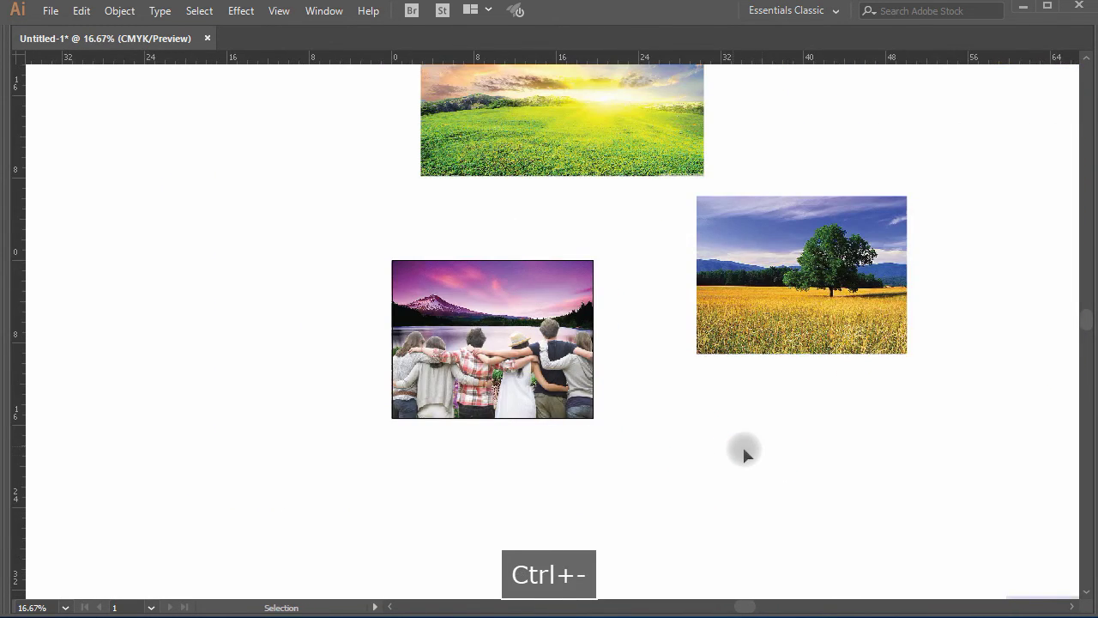
click(628, 141)
key(ctrl+x)
click(514, 336)
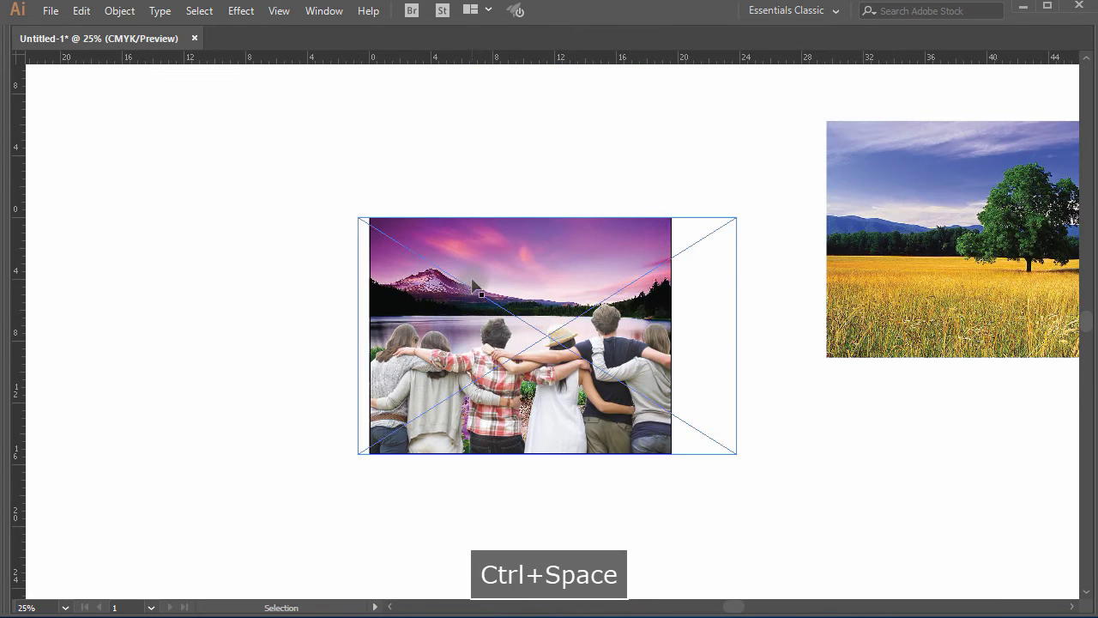
double_click(474, 263)
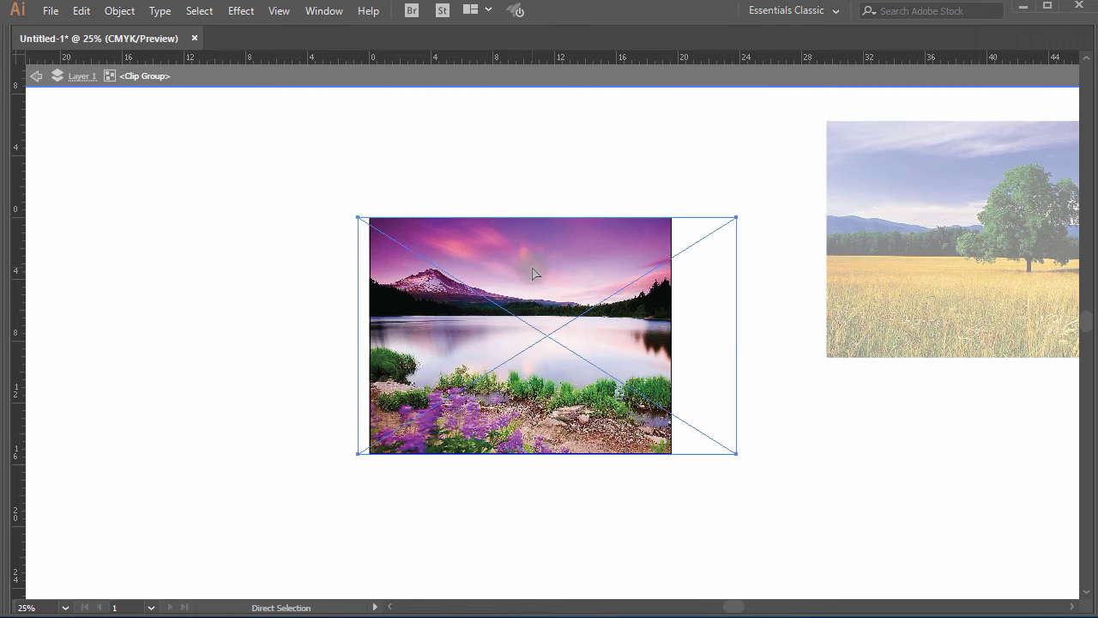
- Paste the sunset meadow photo into the clip group over the mountain lake and leave isolation mode
key(ctrl+f)
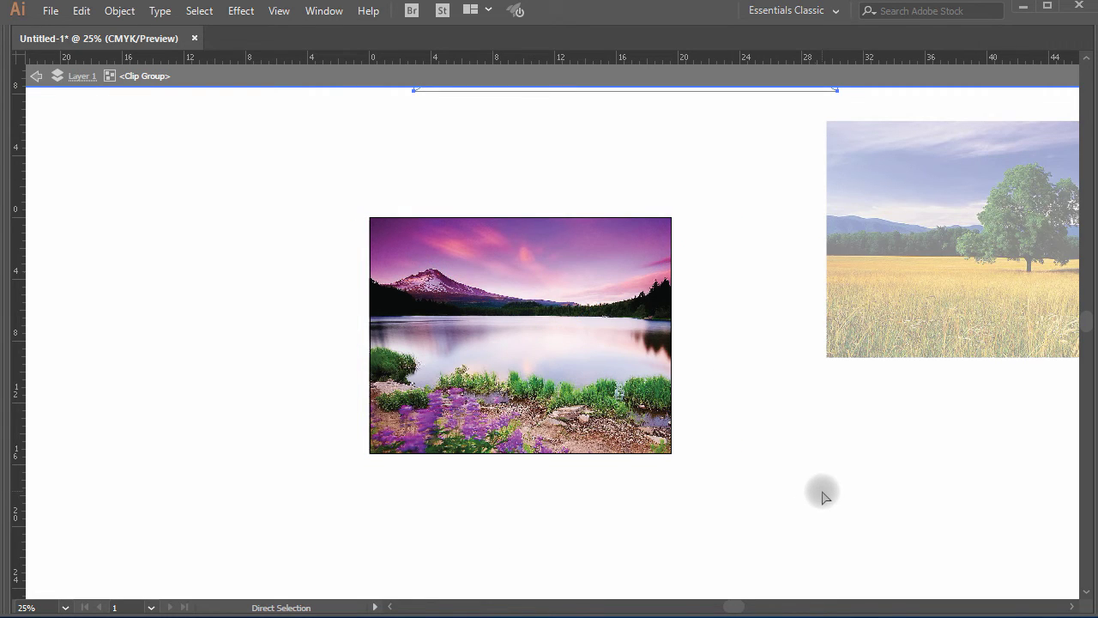
key(ctrl+z)
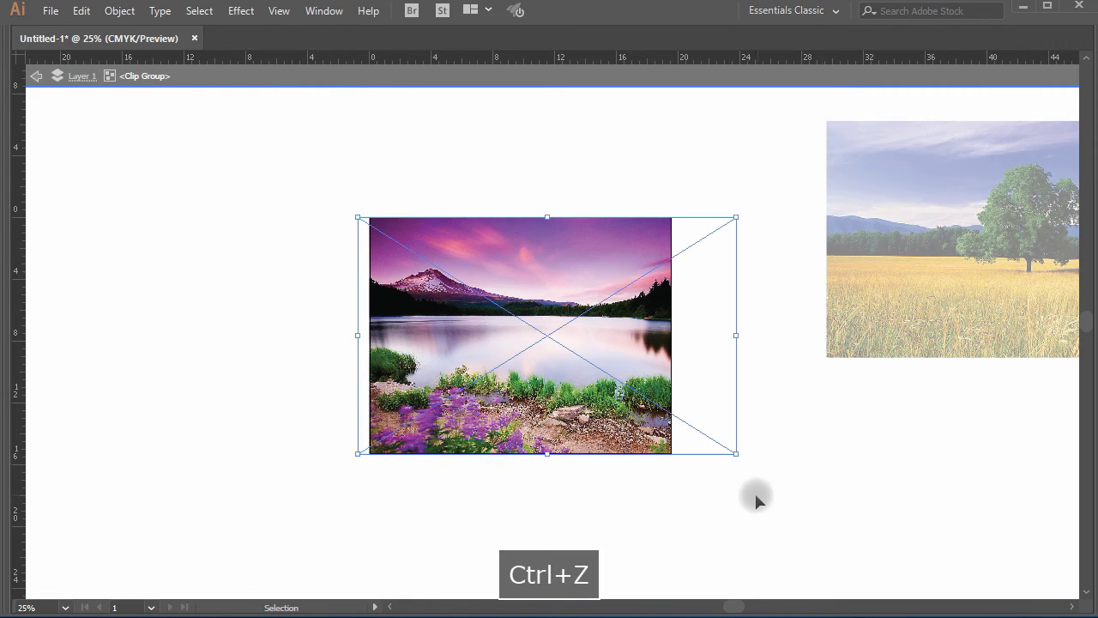
key(a)
click(756, 502)
key(ctrl+v)
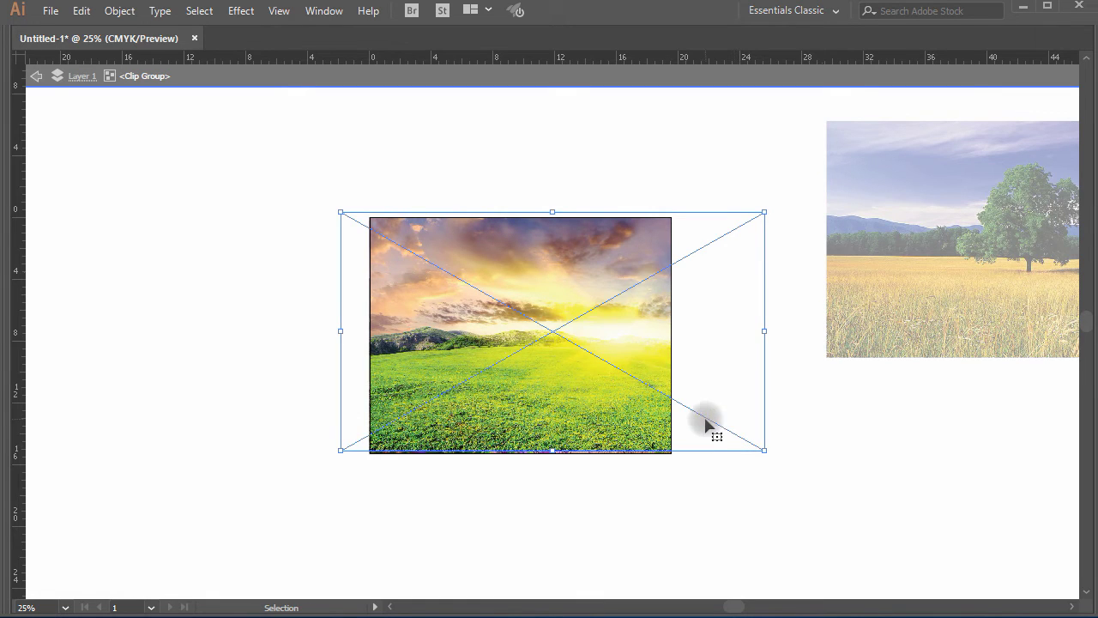
drag(707, 421, 708, 423)
double_click(775, 527)
key(space)
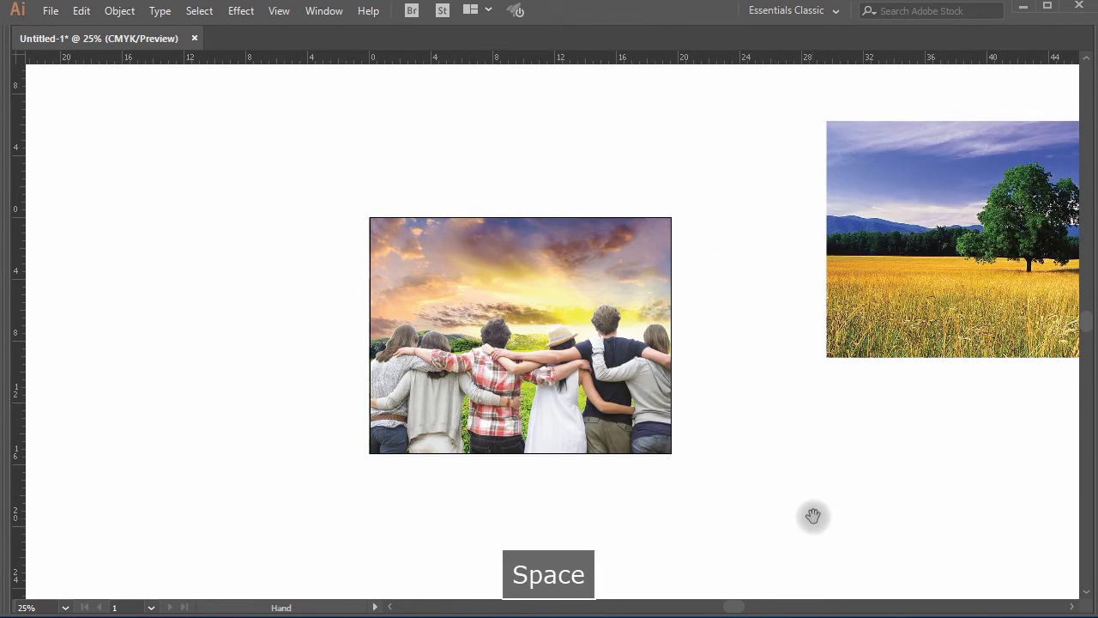
- Cut the rock arch sunrise photo from the canvas outside the artwork
drag(812, 515, 690, 492)
key(space)
drag(768, 457, 774, 515)
drag(814, 486, 39, 369)
key(ctrl+minus)
key(ctrl+minus)
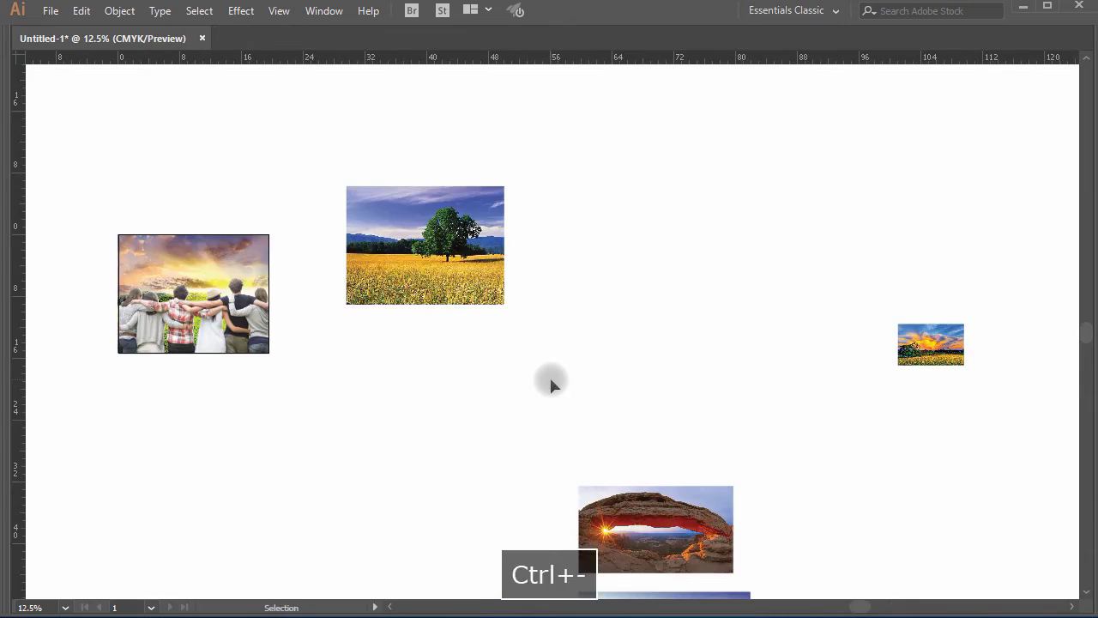
key(space)
drag(576, 411, 612, 375)
drag(642, 491, 348, 374)
key(ctrl+space)
ctrl+click(355, 352)
ctrl+click(477, 342)
key(ctrl+x)
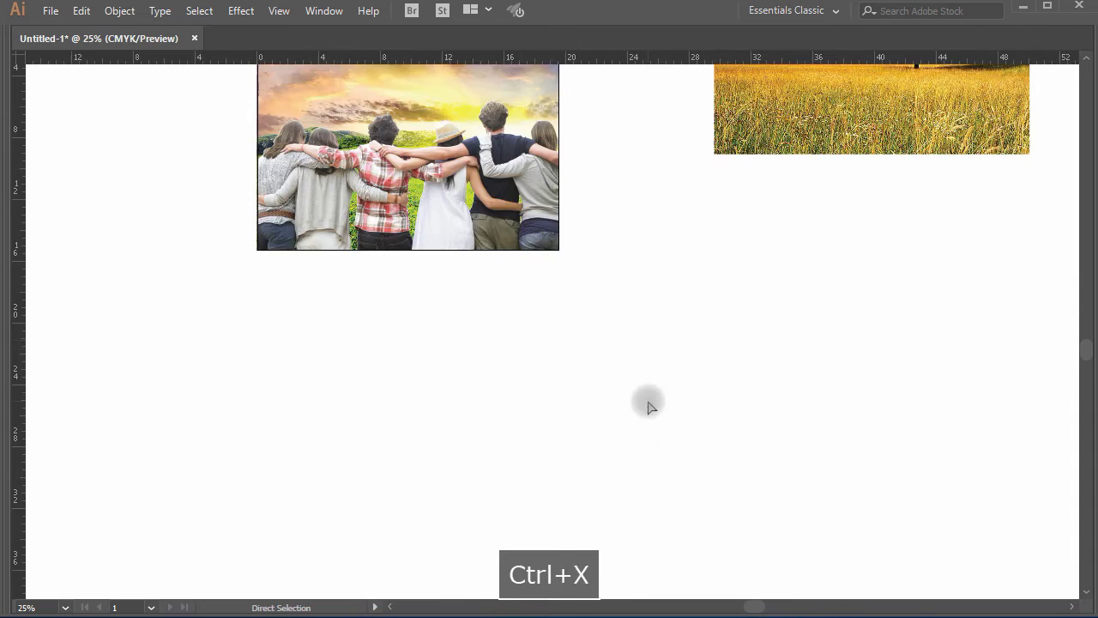
- Paste the rock arch photo inside the isolated background clip group
key(space)
drag(647, 404, 702, 524)
double_click(486, 187)
click(711, 377)
key(ctrl+v)
- Enlarge the rock arch photo from the rectangle's top-left corner to the rectangle's height, and shift it left within the mask
drag(536, 289, 451, 178)
drag(622, 306, 737, 390)
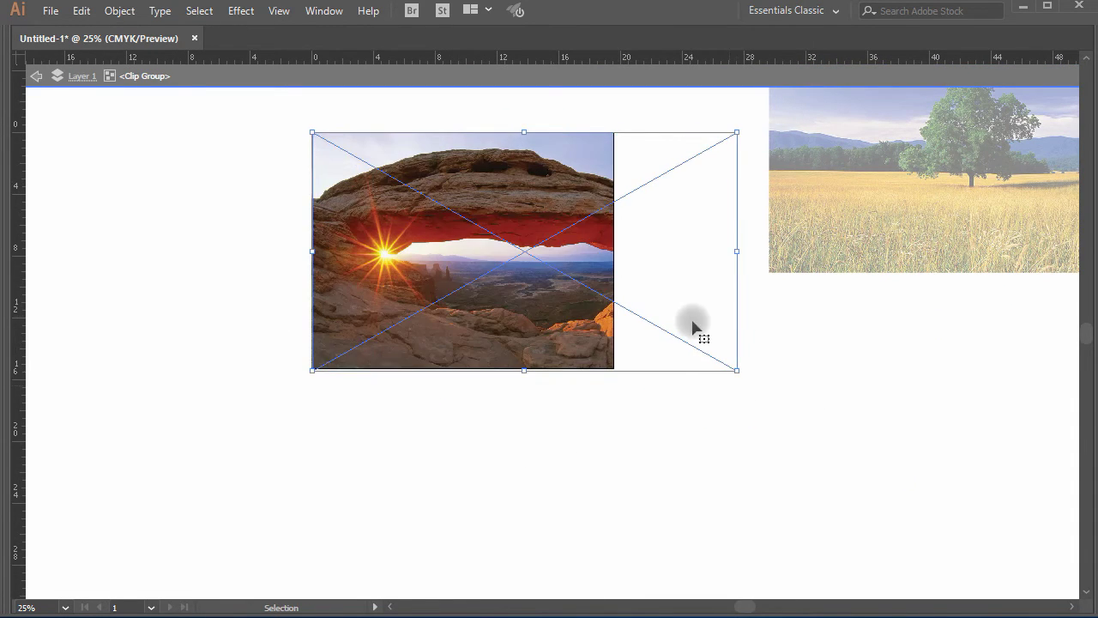
drag(554, 266, 487, 266)
double_click(722, 440)
- Shift the rock arch photo right within its mask until the sun star shines above the two women beside the left edge
key(space)
drag(743, 412, 694, 439)
key(a)
drag(431, 250, 465, 251)
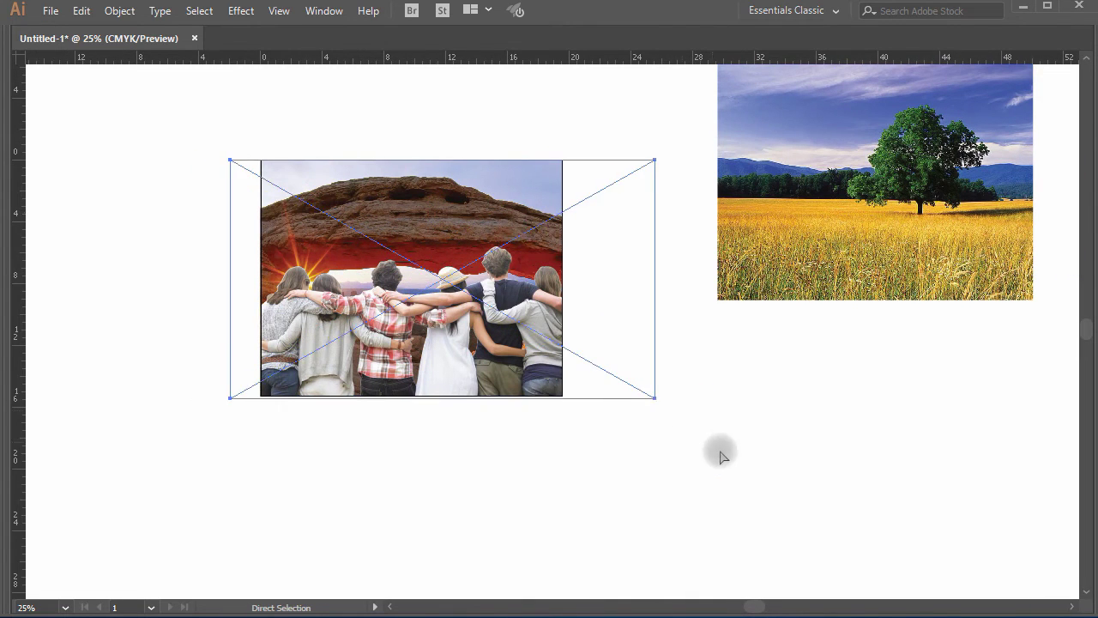
click(721, 449)
key(space)
drag(728, 450, 647, 446)
drag(325, 214, 356, 214)
click(734, 461)
scroll(695, 466, left, 1)
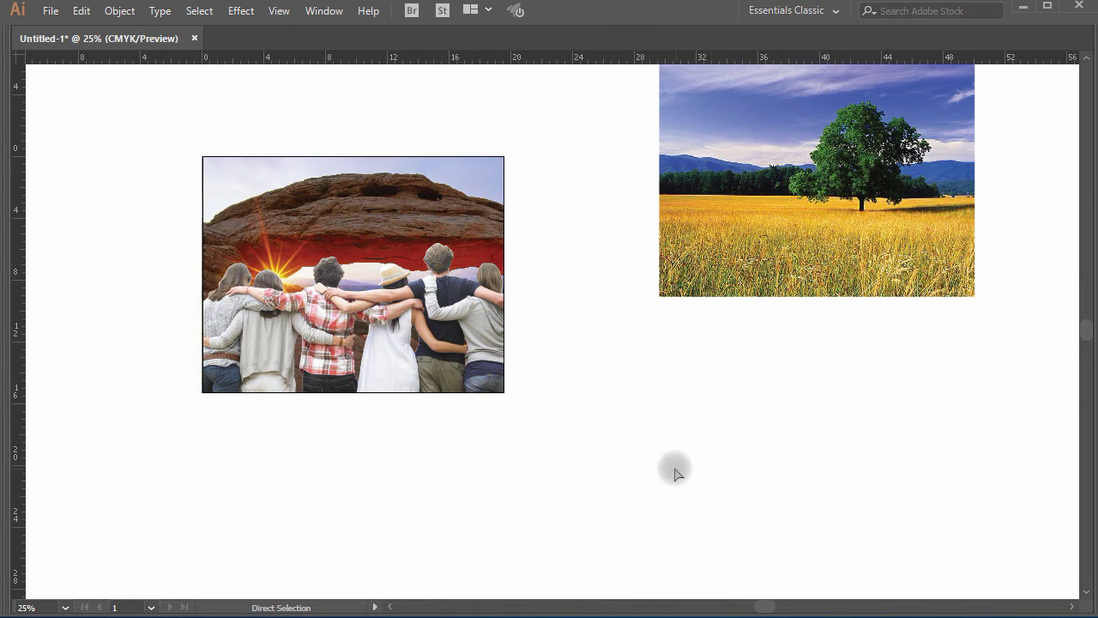
- Cut the waterfall photo from the canvas outside the artwork
key(ctrl+minus)
key(ctrl+minus)
key(ctrl+minus)
key(space)
drag(678, 461, 503, 323)
drag(635, 412, 399, 267)
key(ctrl+space)
click(402, 267)
click(569, 327)
key(ctrl+x)
- Paste the waterfall photo inside the background clip group, align it with the rectangle's top-left corner and enlarge it to the rectangle's height
key(space)
drag(512, 309, 641, 448)
double_click(499, 227)
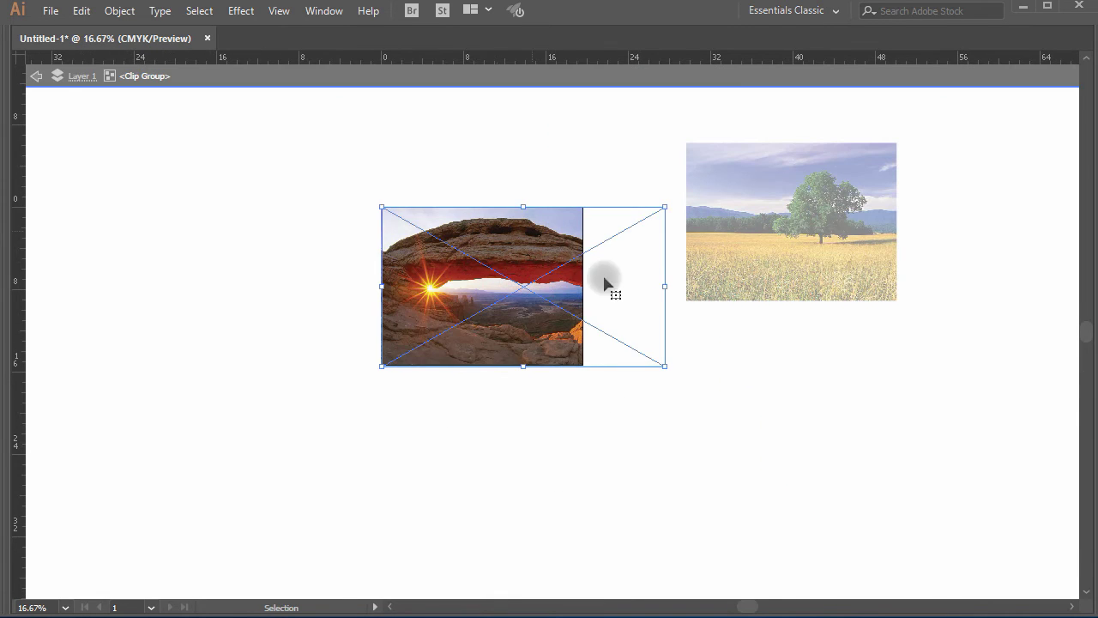
click(729, 460)
key(ctrl+v)
drag(628, 377, 578, 332)
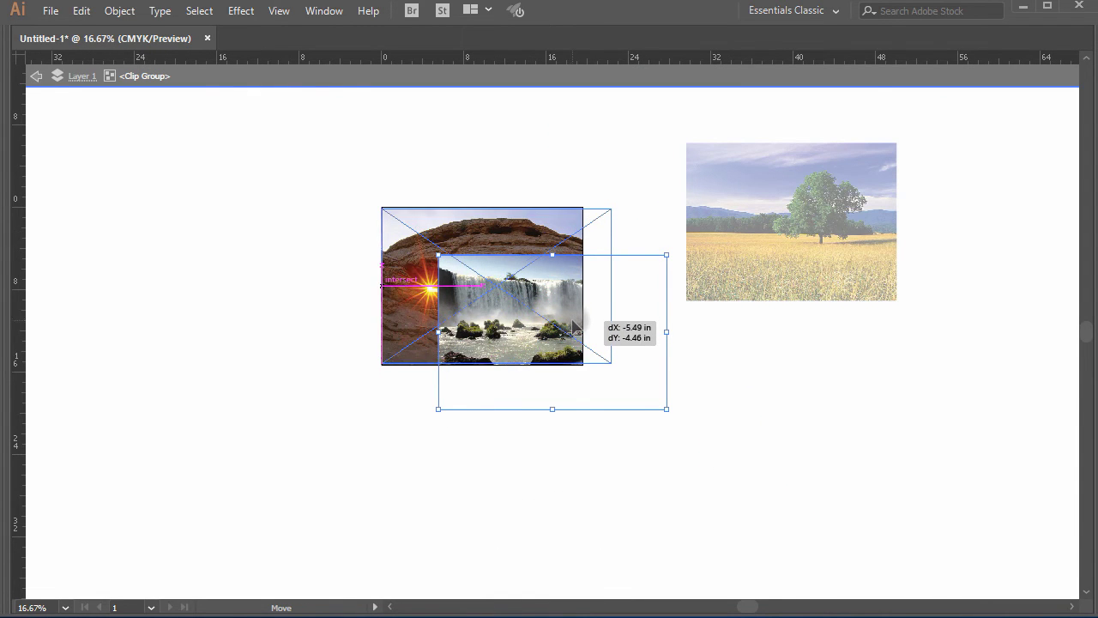
drag(623, 367, 620, 366)
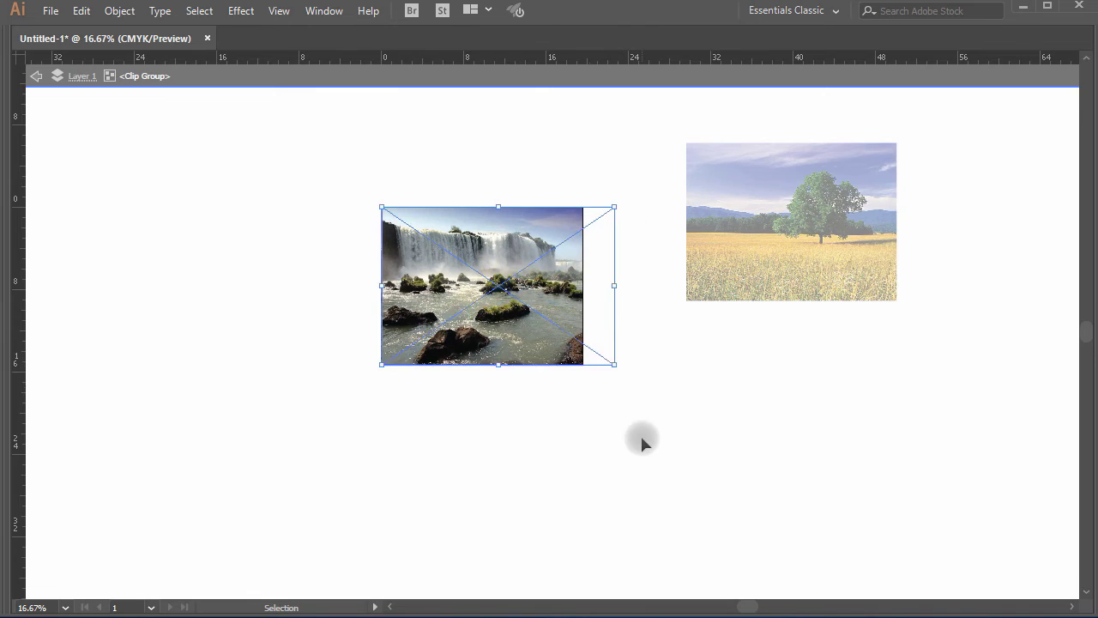
double_click(642, 438)
- Cut the photo of the lake dock with red autumn leaves from the canvas outside the artwork
key(ctrl+space)
click(515, 344)
key(space)
drag(753, 461, 582, 461)
drag(805, 496, 501, 246)
key(ctrl+minus)
key(ctrl+minus)
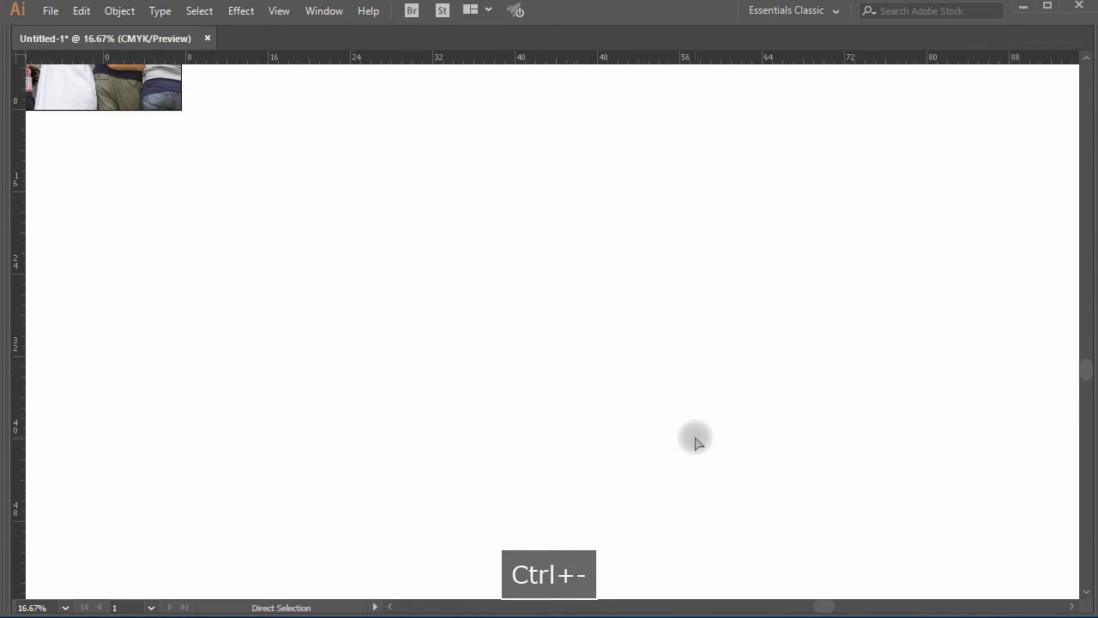
key(space)
drag(716, 421, 650, 306)
drag(700, 526, 351, 148)
drag(353, 147, 553, 299)
ctrl+click(462, 294)
ctrl+click(461, 294)
key(ctrl+x)
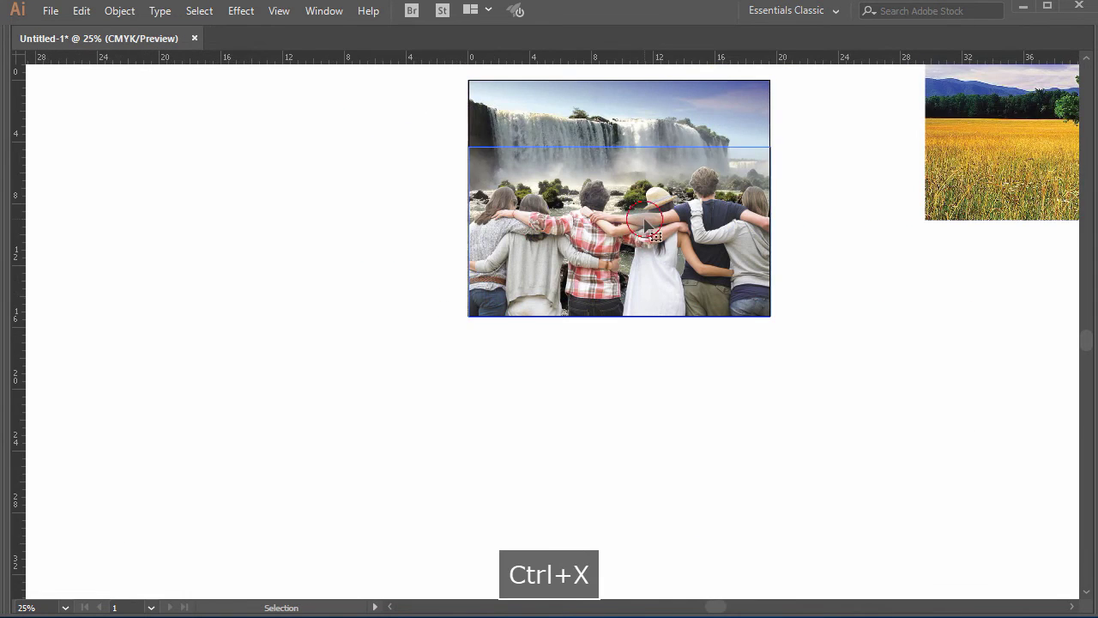
- Paste the autumn dock photo inside the background clip group and enlarge it from the rectangle's top-left corner until it covers the rectangle
double_click(643, 227)
double_click(849, 367)
key(space)
drag(644, 149, 575, 225)
double_click(574, 224)
key(space)
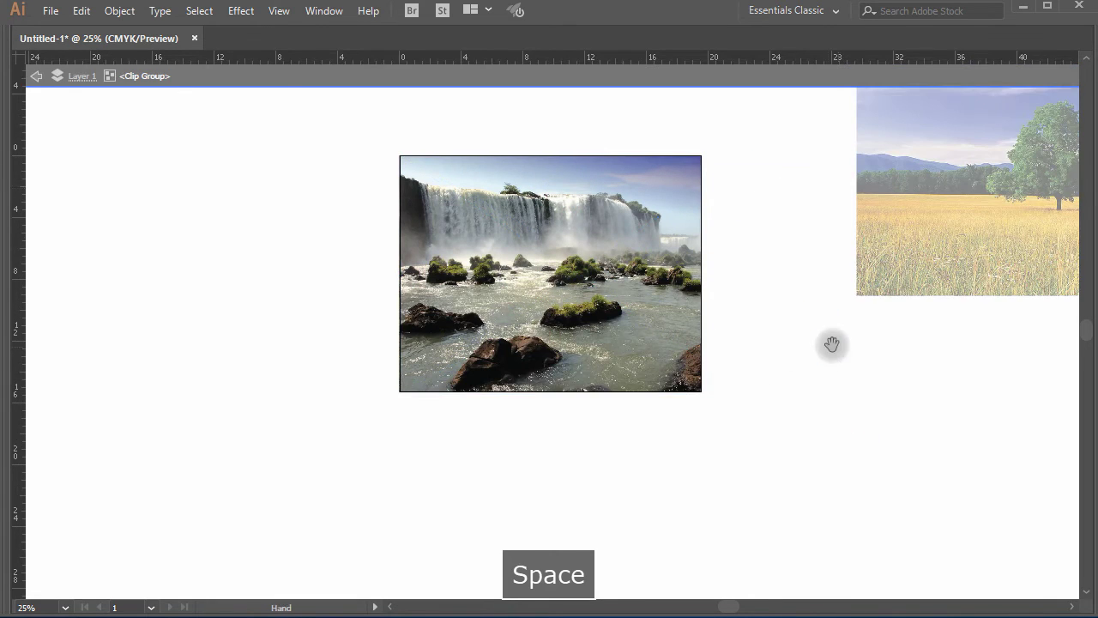
drag(833, 346, 779, 361)
key(ctrl+v)
drag(588, 311, 518, 260)
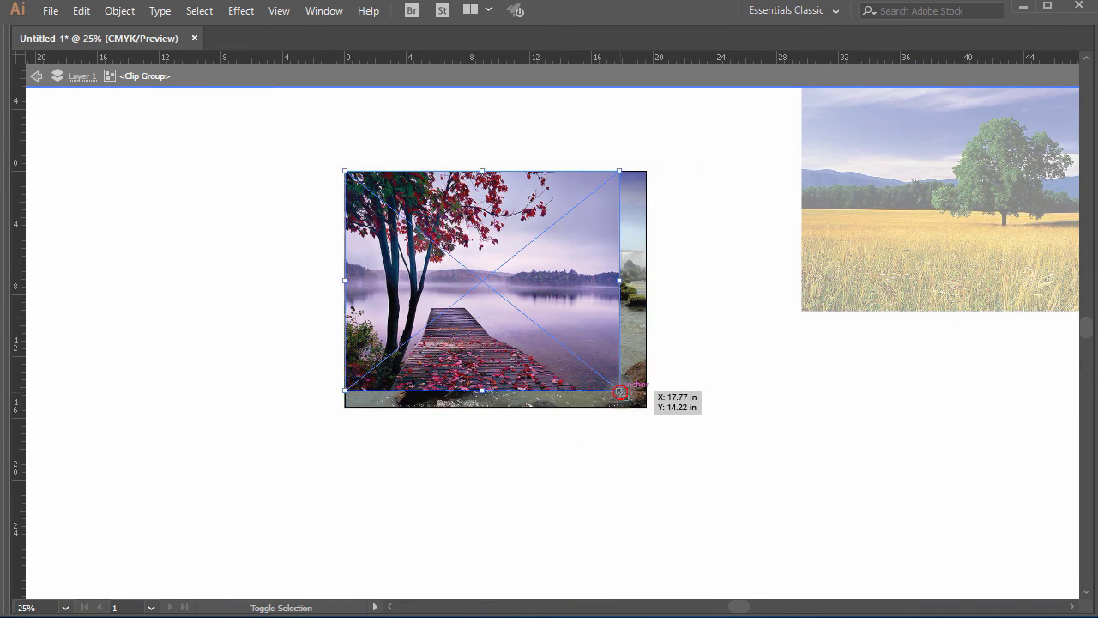
drag(621, 390, 647, 425)
double_click(795, 476)
- Delete the autumn dock, waterfall and rock arch photos from the background clip group, leaving the sunset meadow photo on top
key(space)
drag(772, 462, 795, 461)
key(ctrl+plus)
key(space)
double_click(516, 218)
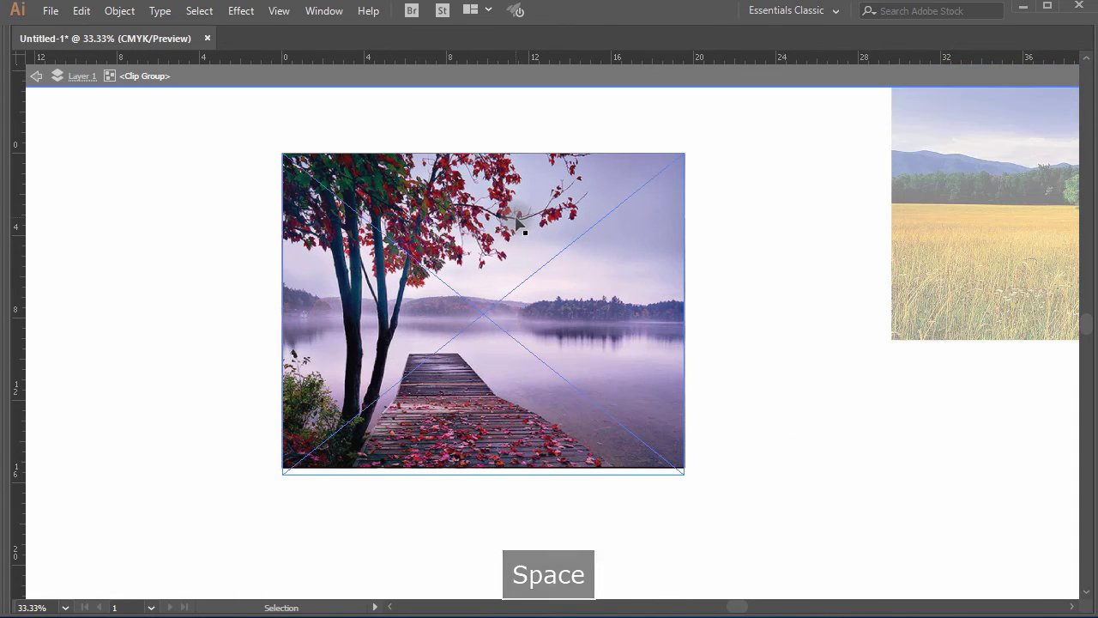
click(567, 229)
key(Delete)
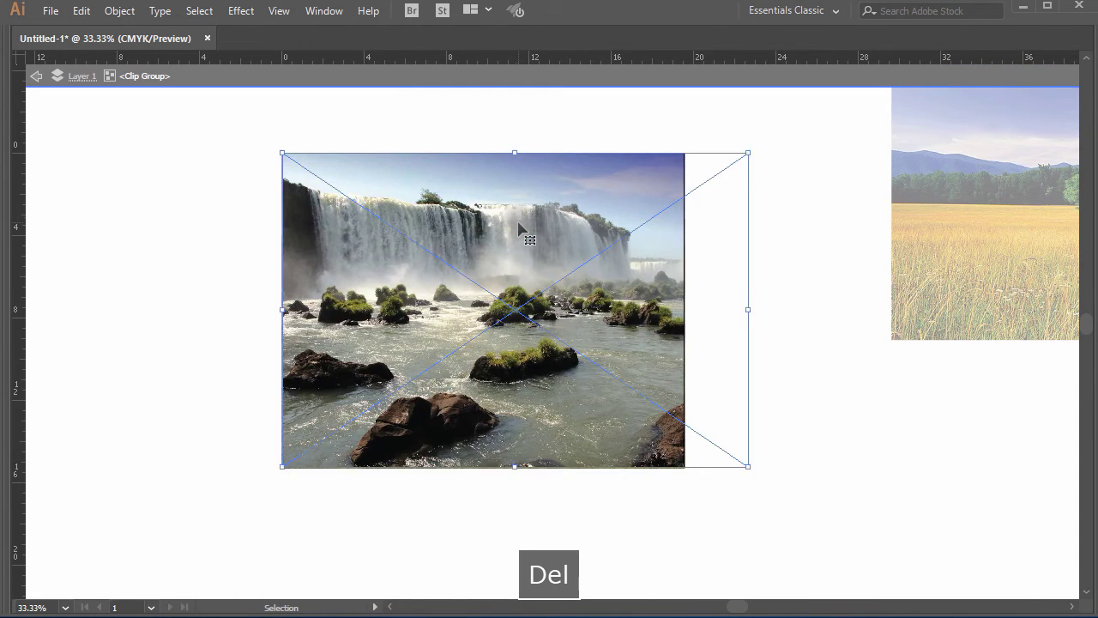
key(Delete)
key(Delete)
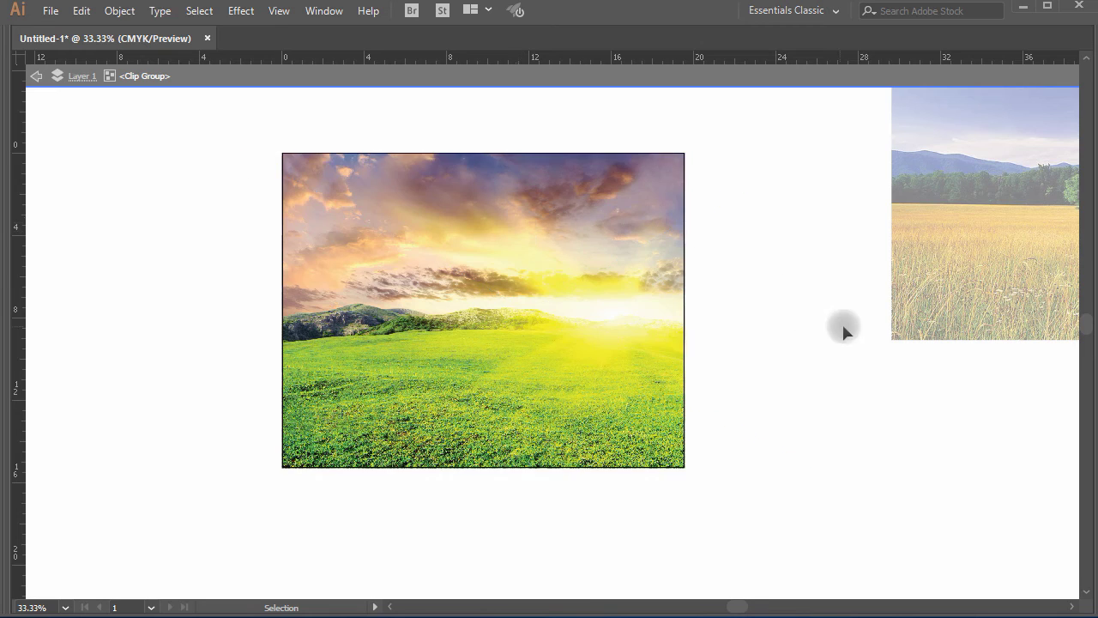
double_click(851, 329)
- Move the sunset meadow photo down inside the isolated clip group to uncover the mountain lake photo, and undo the move
click(830, 410)
key(space)
drag(792, 424, 719, 432)
key(a)
click(752, 357)
key(v)
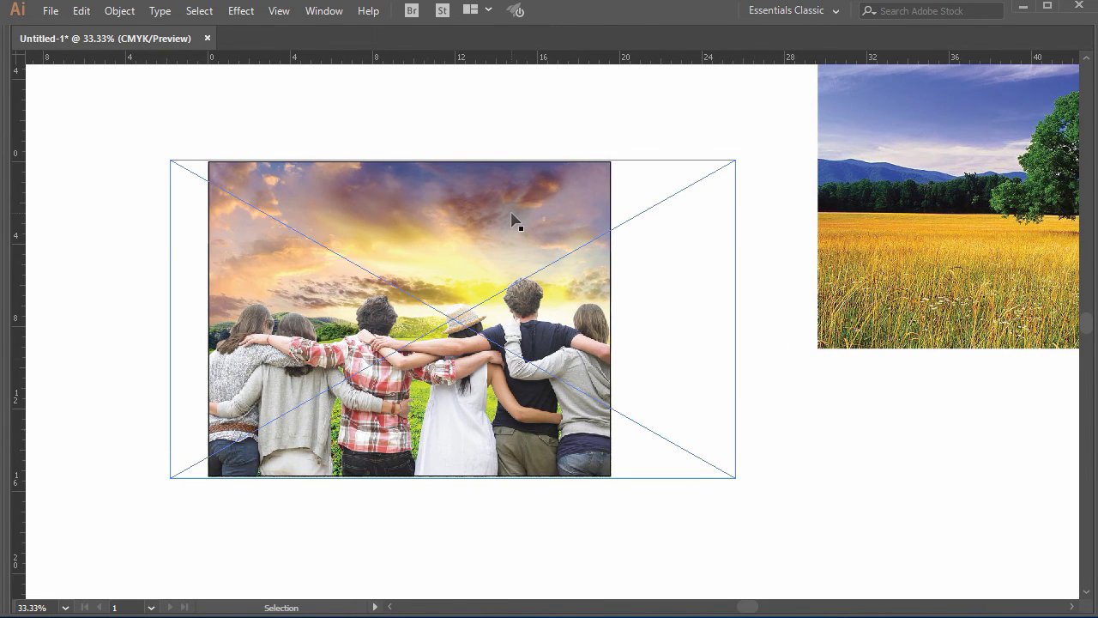
double_click(590, 270)
drag(467, 227, 465, 355)
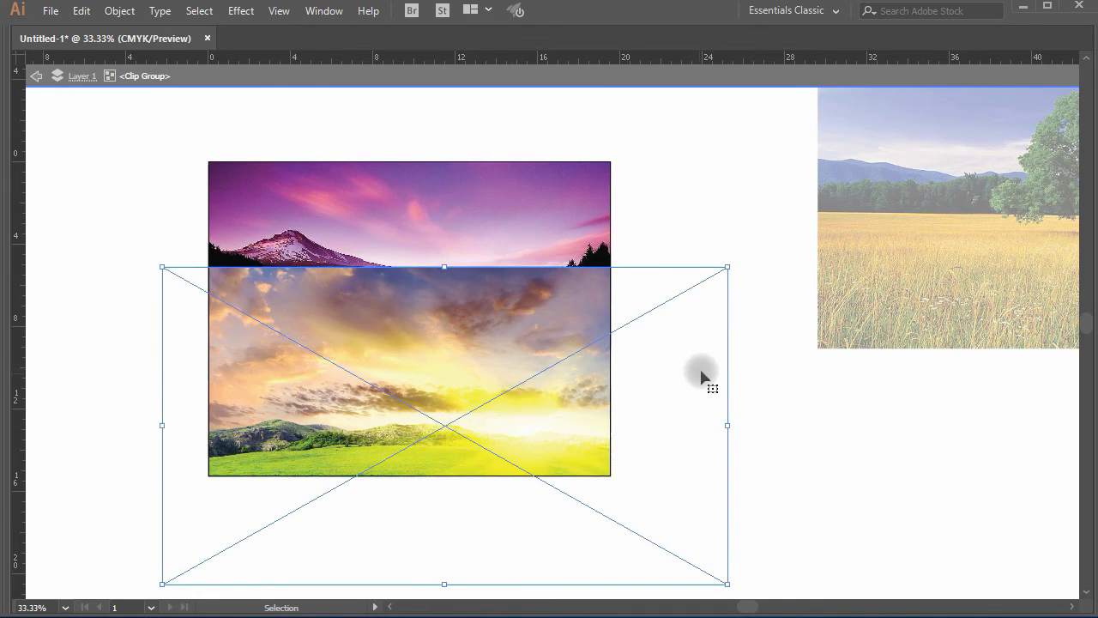
key(ctrl+z)
- Try deleting the sunset meadow photo and shifting the mountain lake photo beneath it, and undo both changes
key(Delete)
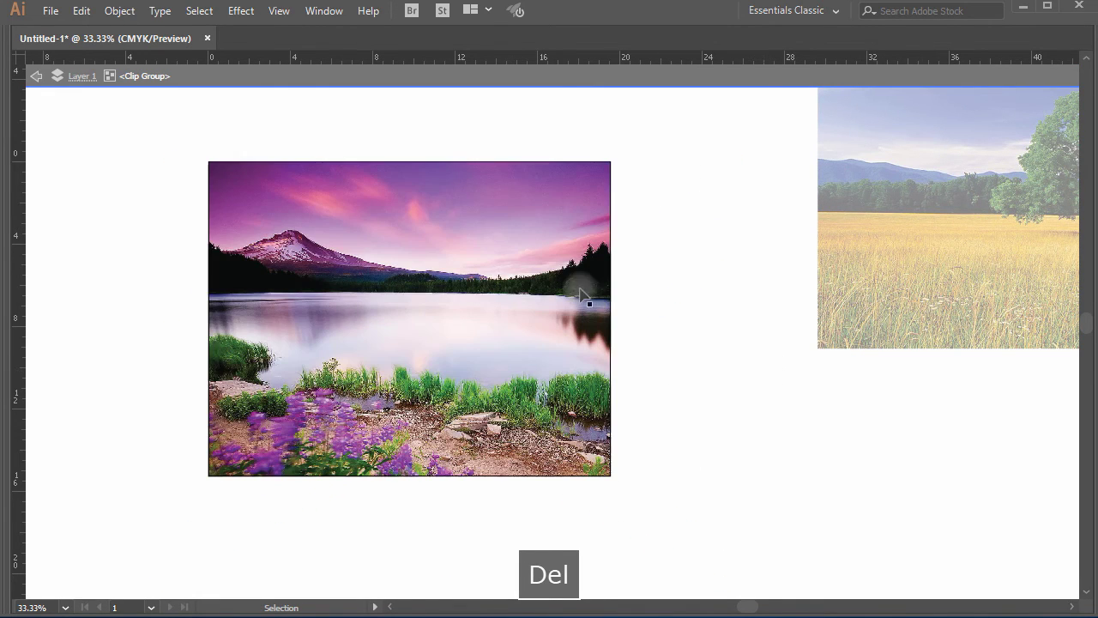
drag(501, 248, 269, 345)
key(ctrl+z)
key(ctrl+z)
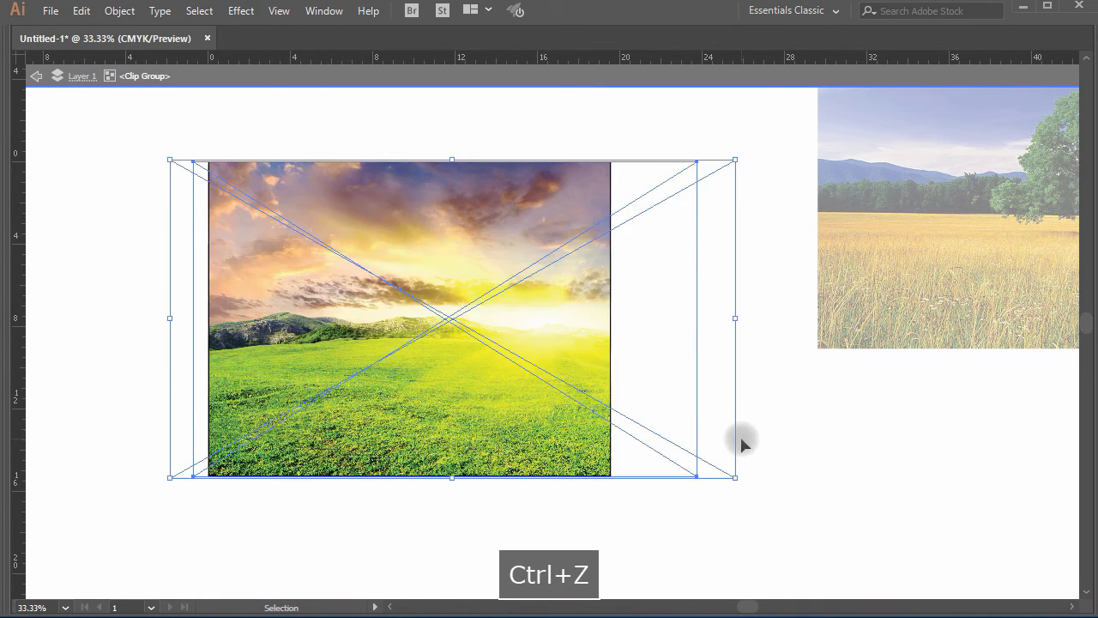
double_click(808, 453)
key(ctrl+minus)
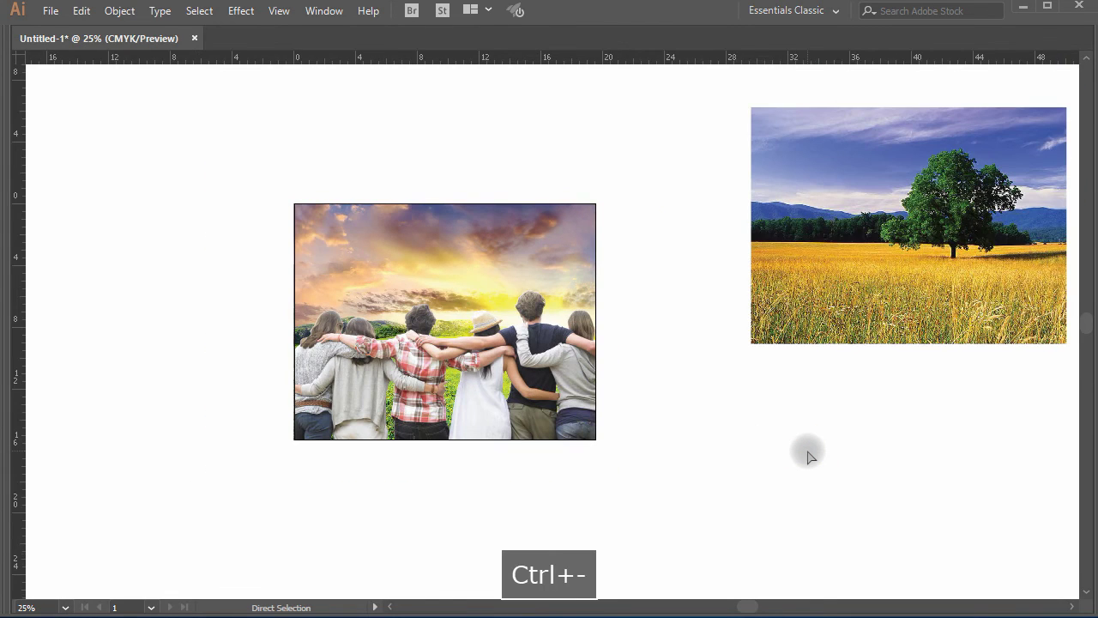
- Hide the sunset meadow photo inside the clip group to preview the friends over the mountain lake, and undo the hiding
drag(760, 463, 732, 445)
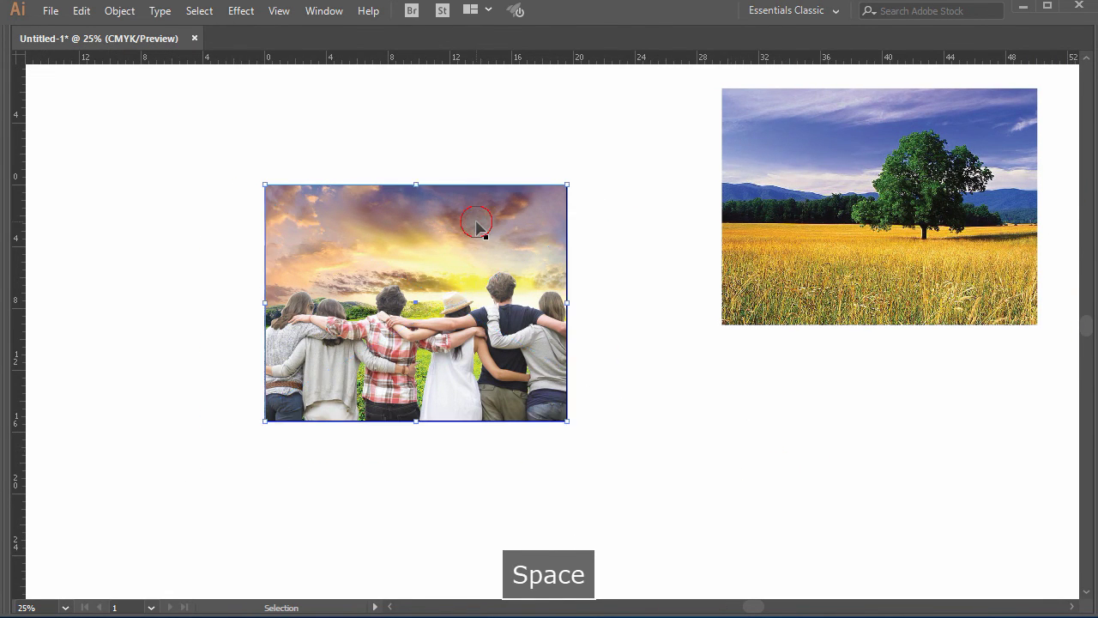
double_click(478, 227)
key(ctrl+3)
double_click(691, 428)
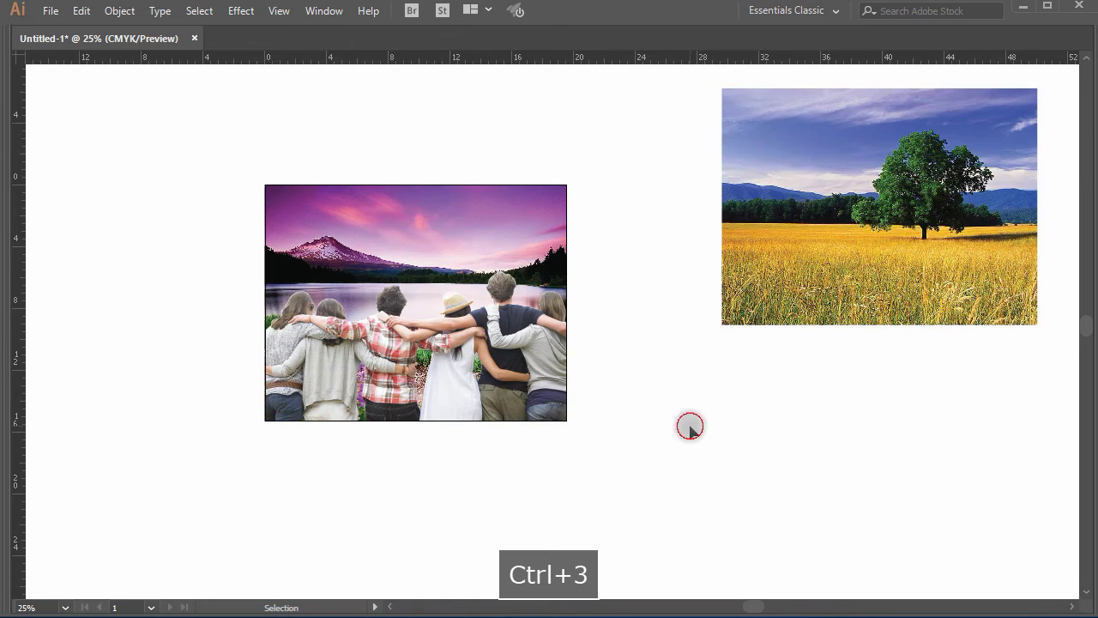
key(ctrl+z)
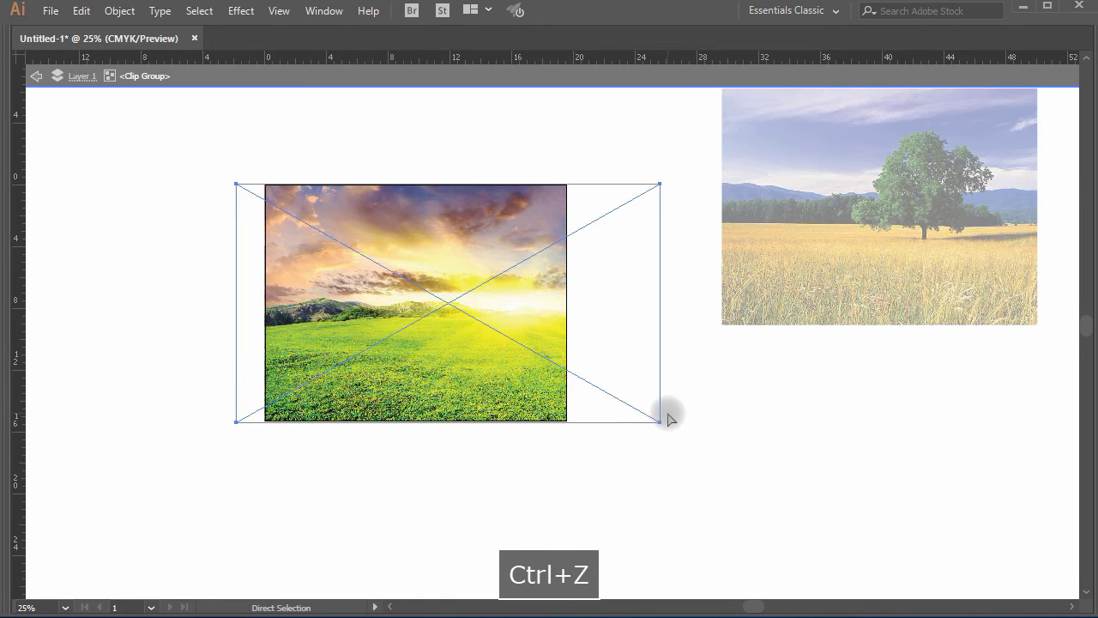
double_click(712, 469)
- Show the hidden interface panels and examine the friends' cutout over the sunset meadow background at 50% zoom
key(space)
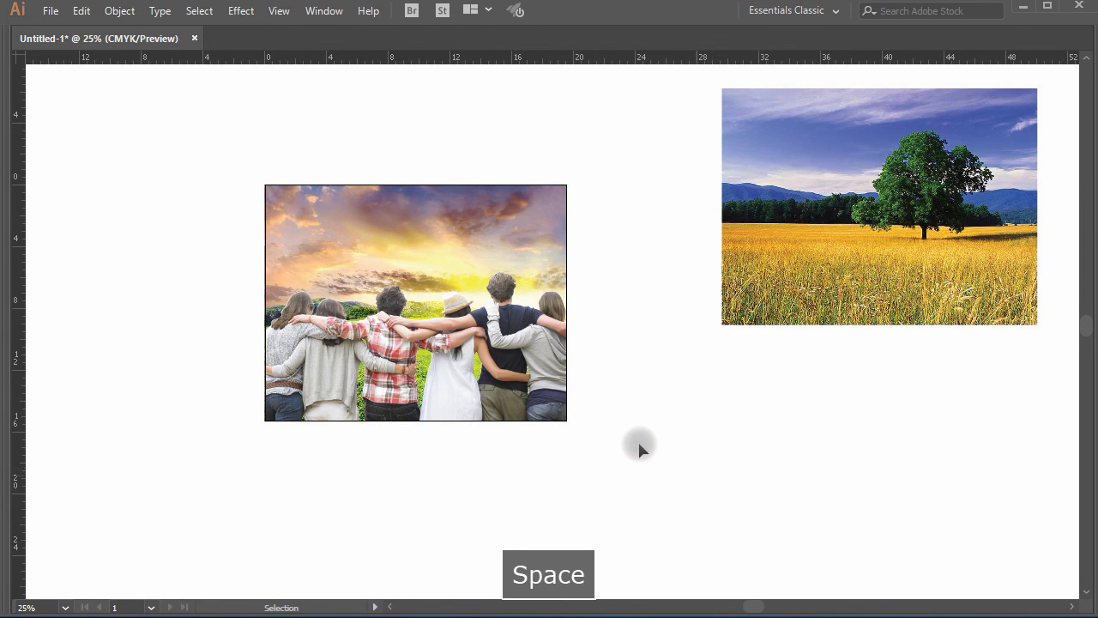
drag(540, 418, 623, 400)
ctrl+click(518, 338)
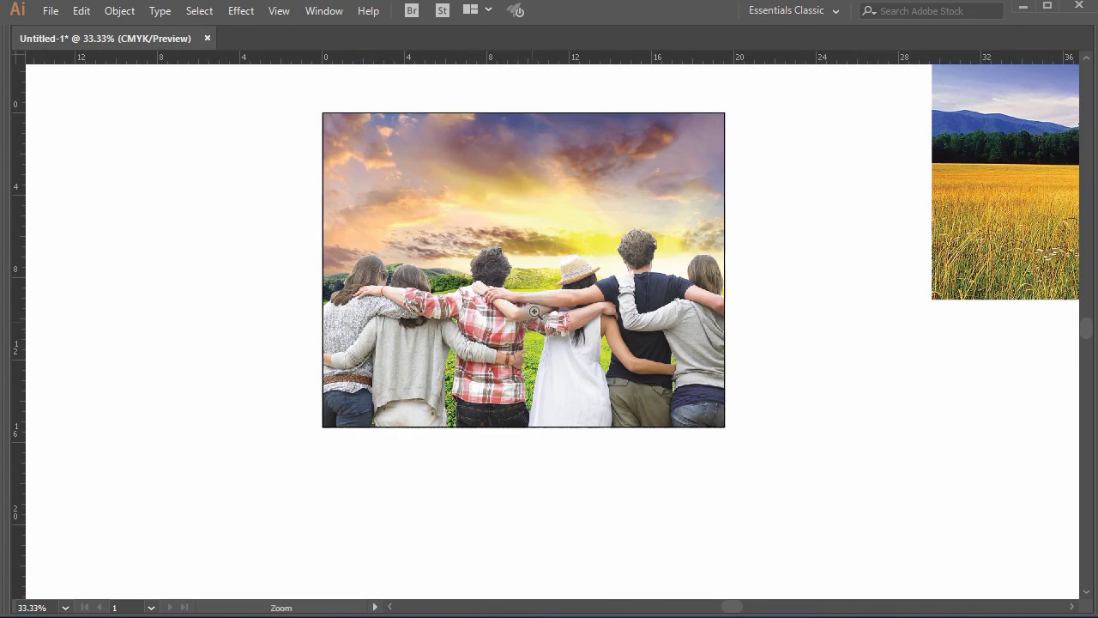
ctrl+click(524, 311)
drag(823, 444, 717, 465)
key(Tab)
key(space)
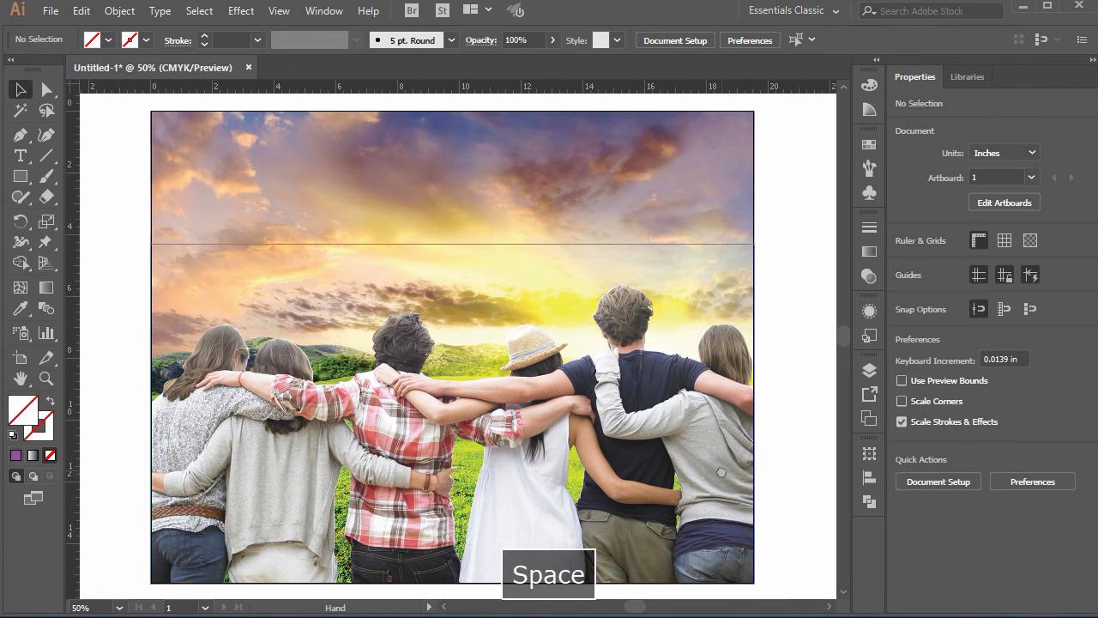
drag(799, 471, 797, 459)
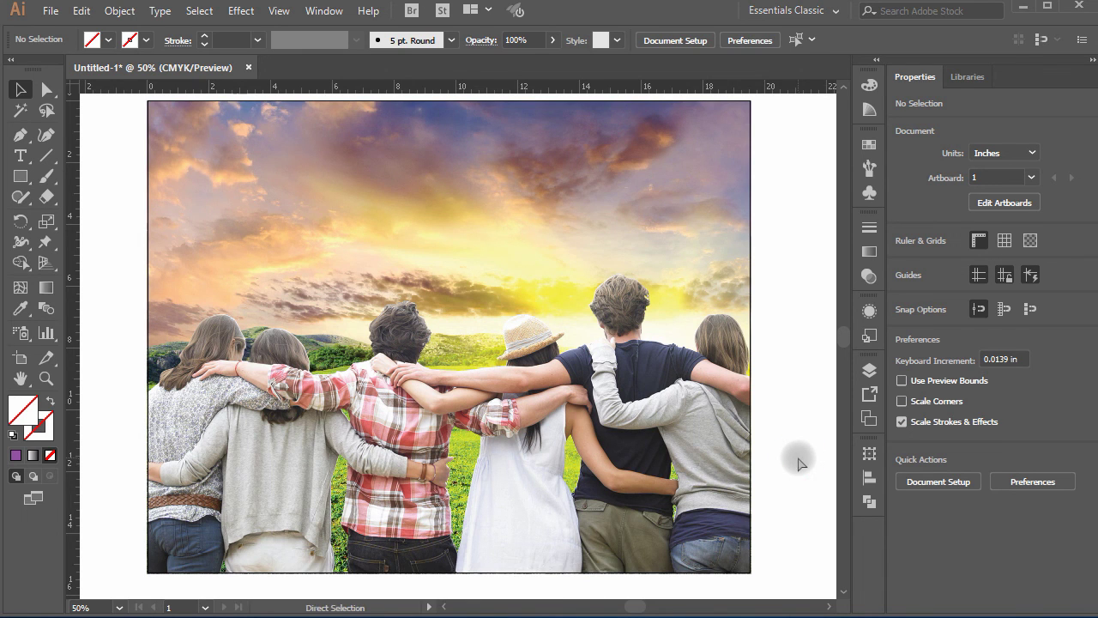
key(ctrl+minus)
key(ctrl+equal)
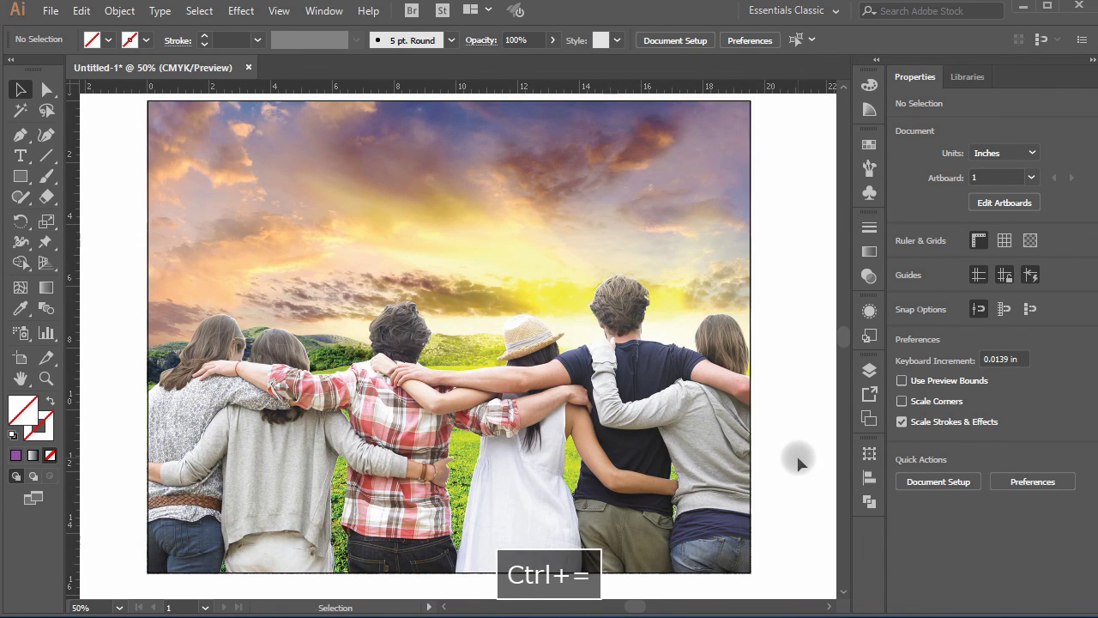
key(space)
drag(798, 463, 790, 462)
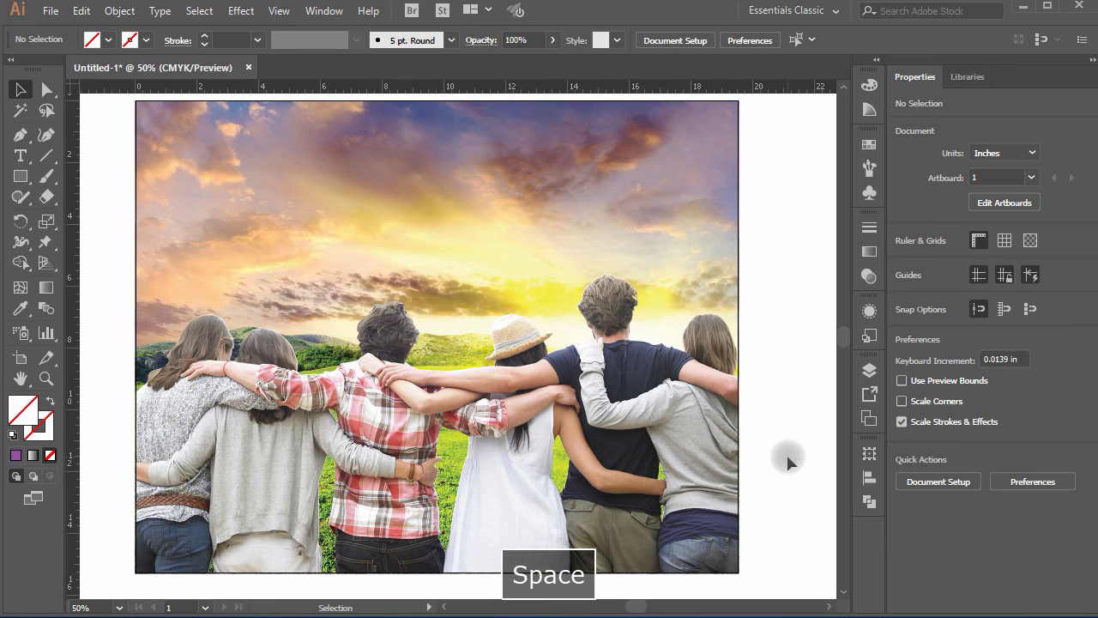